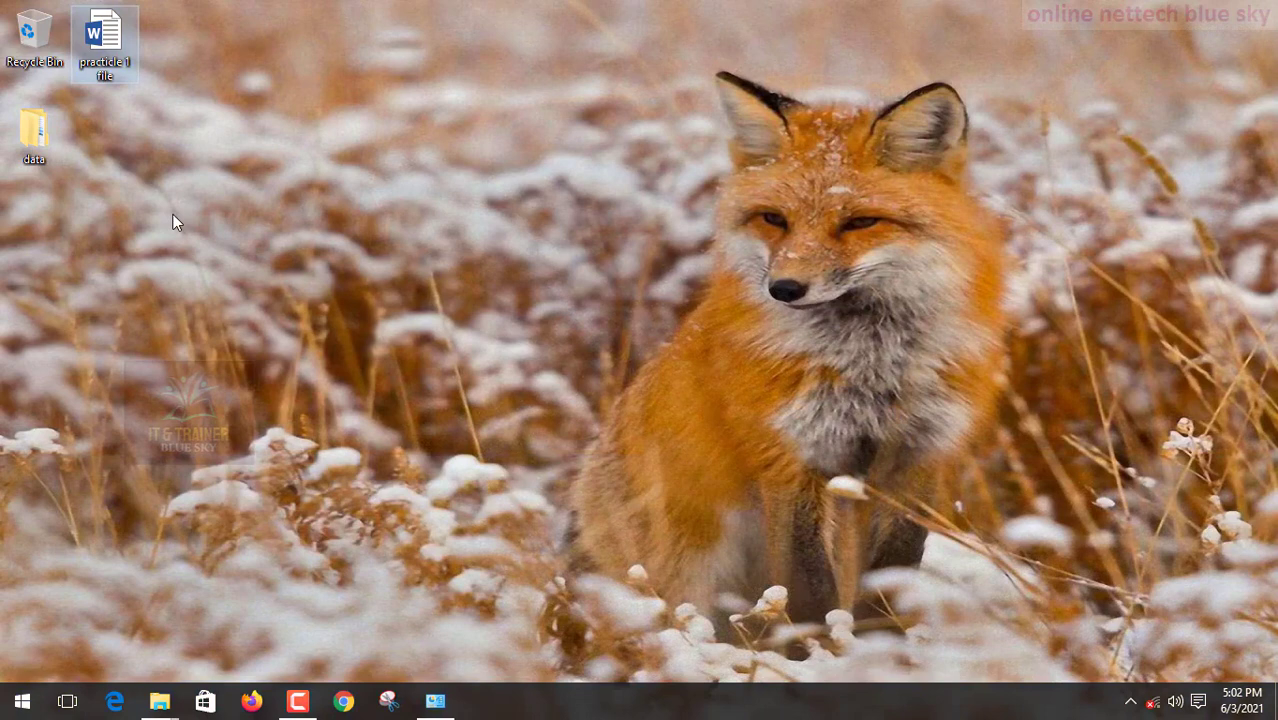
right_click(321, 84)
click(337, 148)
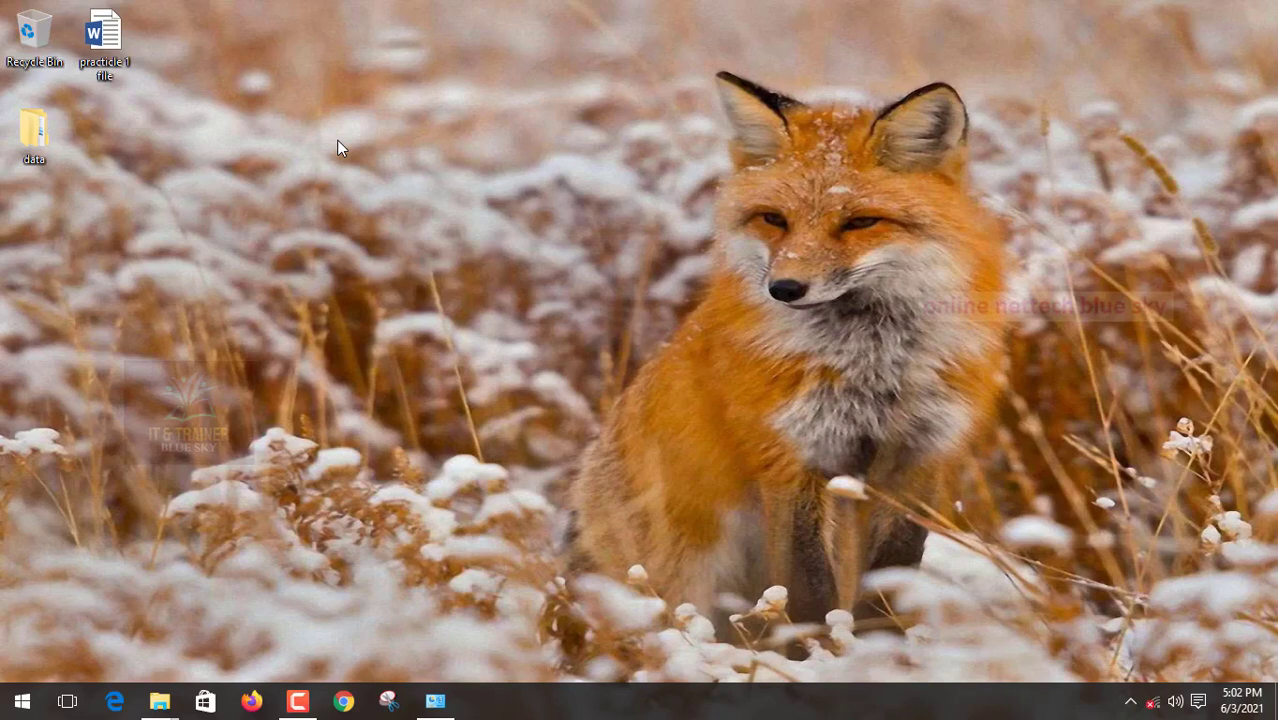
right_click(334, 90)
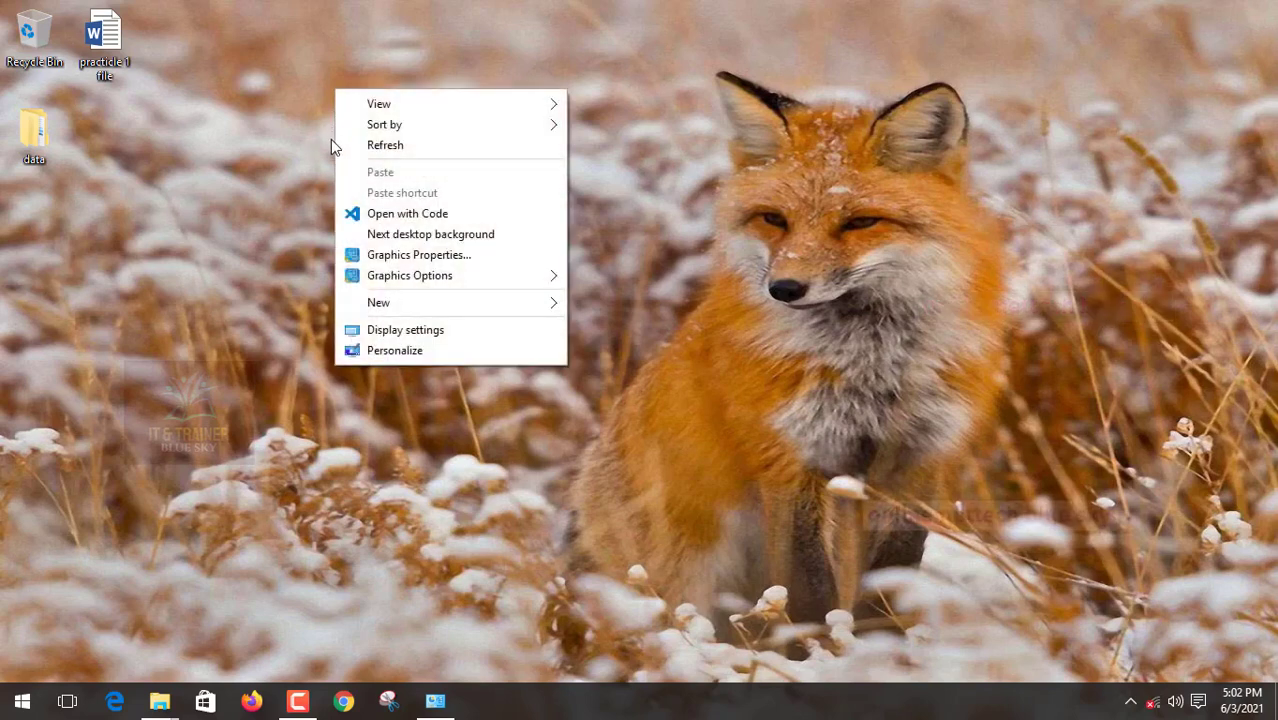
click(363, 145)
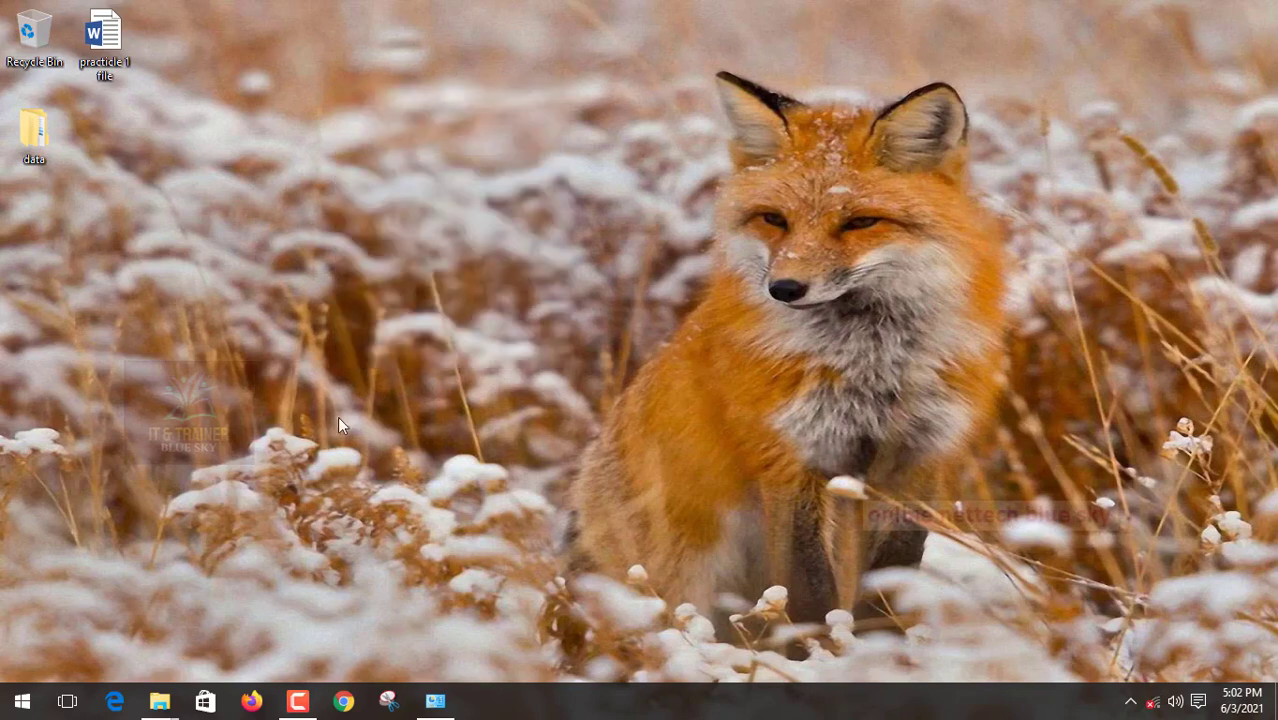
drag(104, 35, 114, 72)
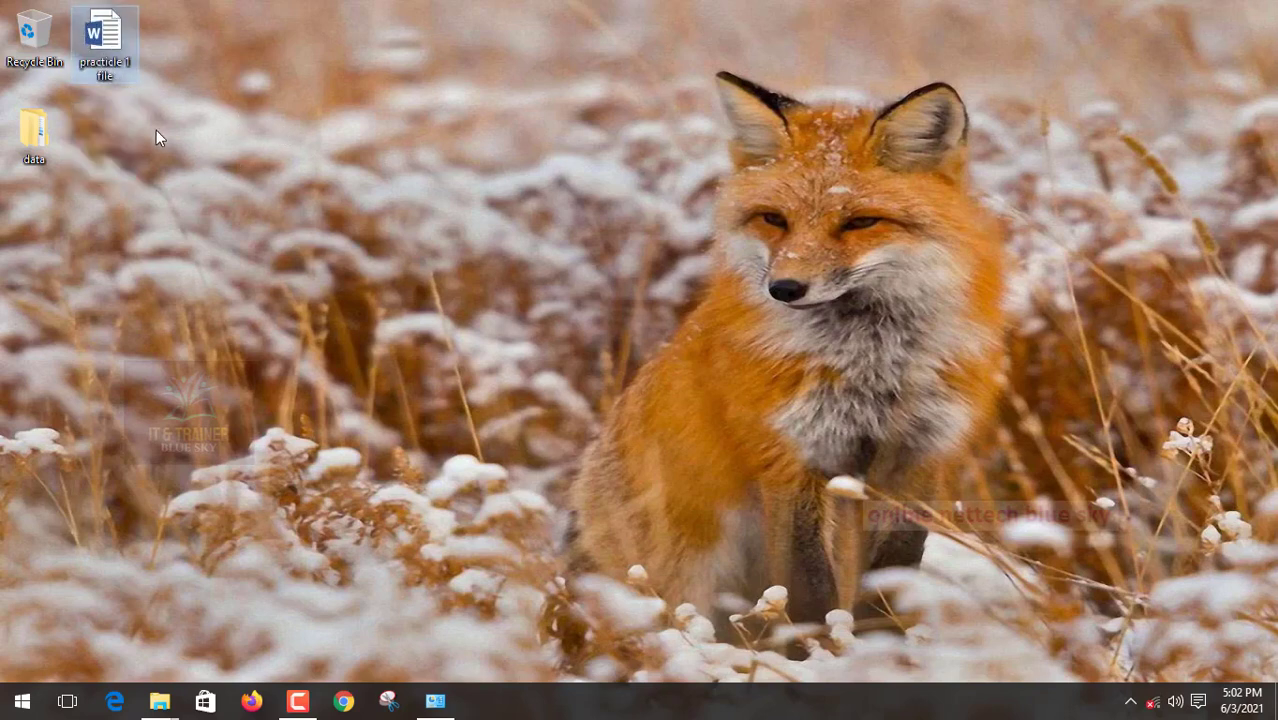
right_click(201, 123)
click(205, 177)
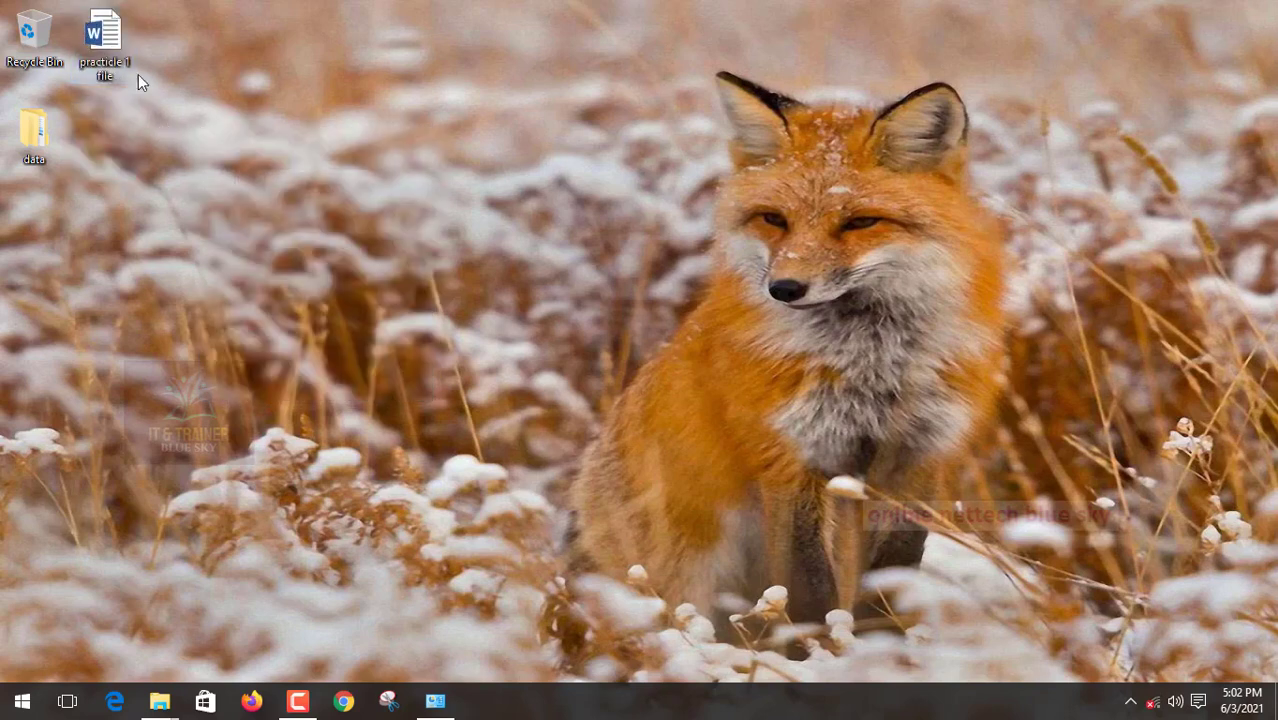
mouse_move(115, 52)
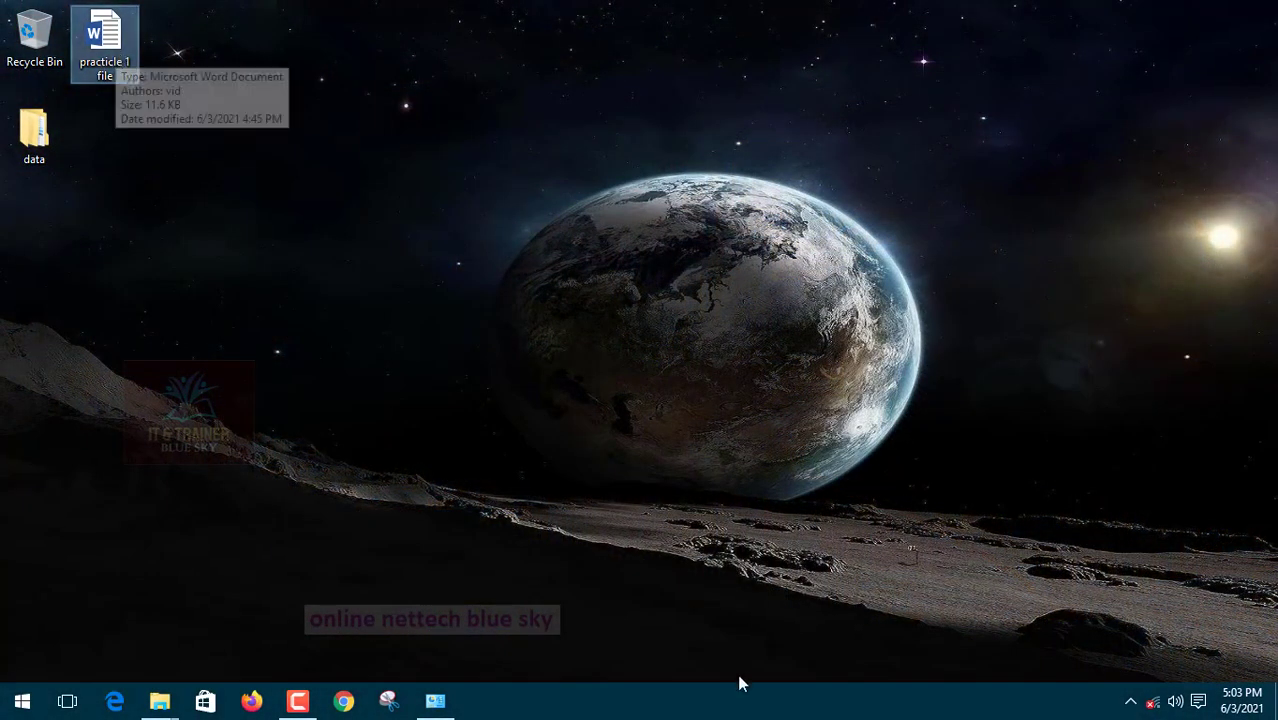
Step: View the list of all Control Panel items and close the window
click(435, 700)
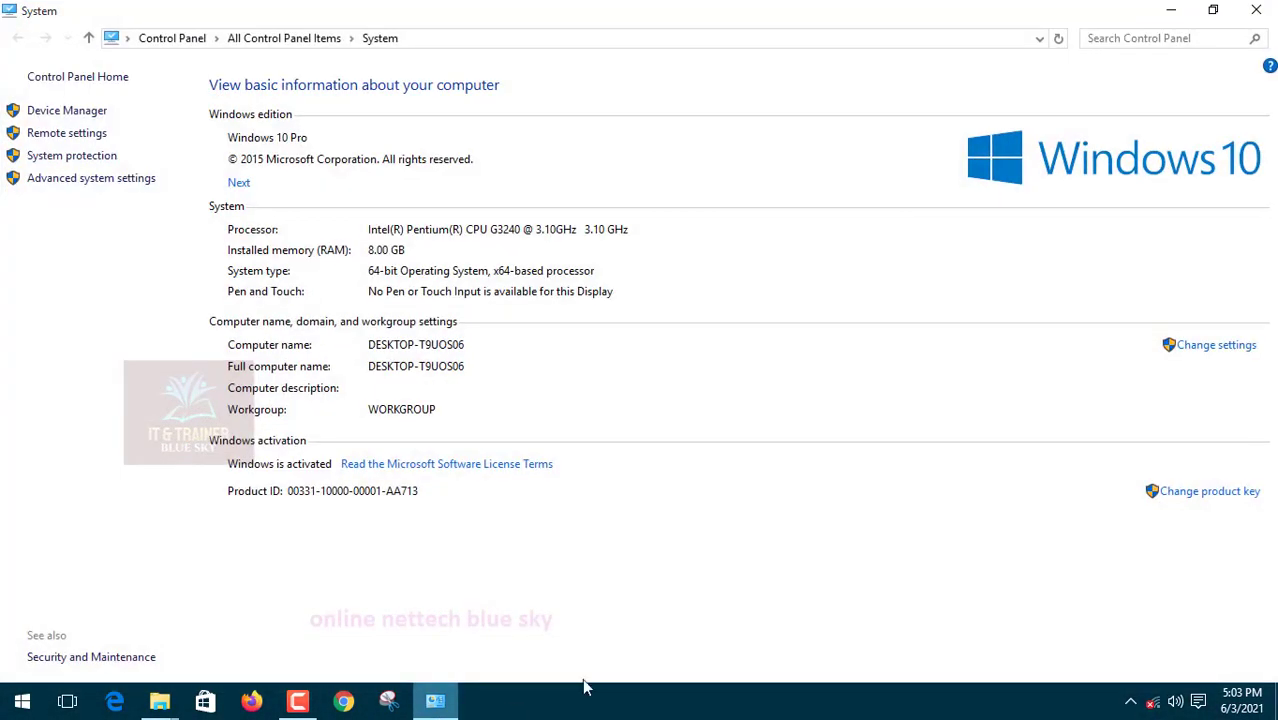
click(68, 79)
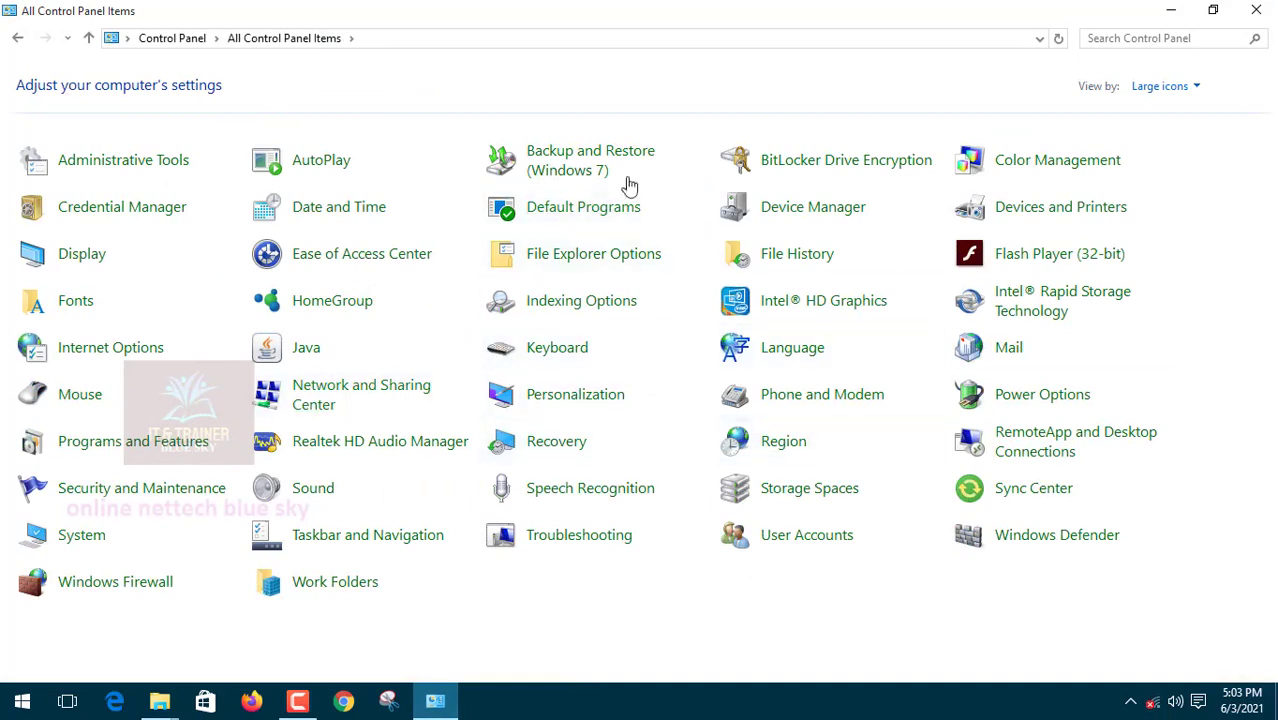
click(1255, 10)
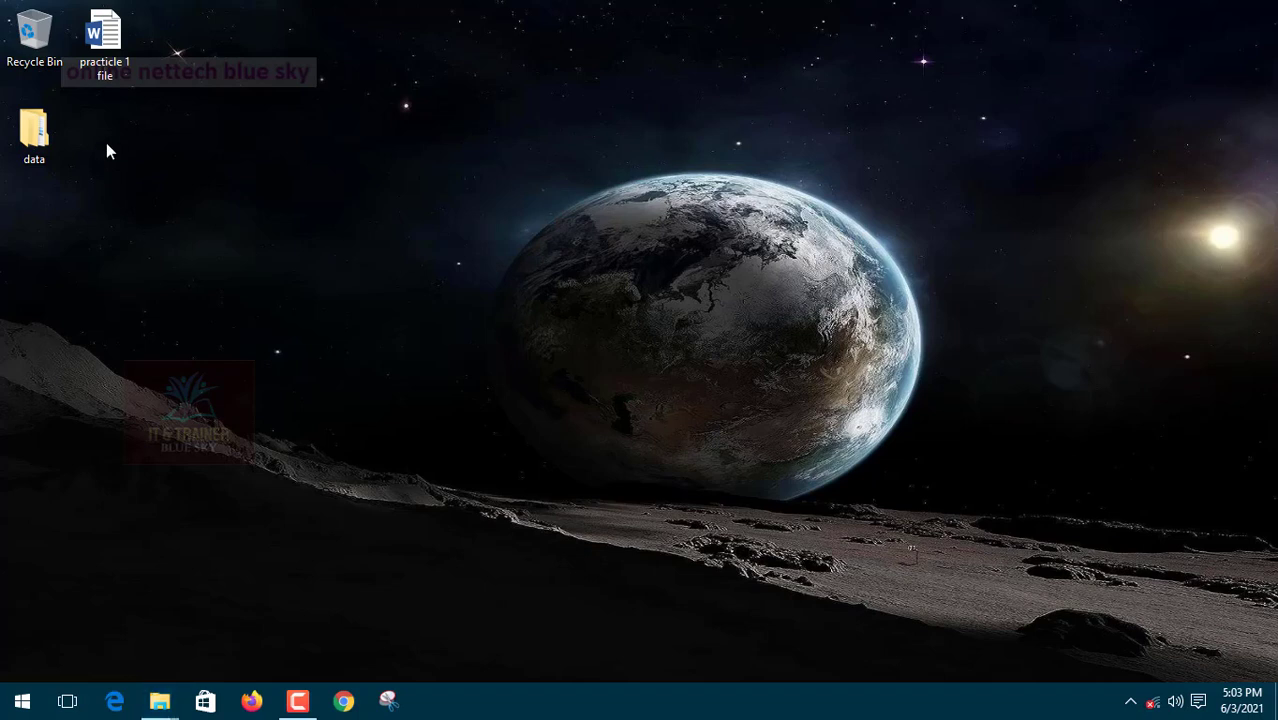
Step: Open the "practicle 1 file" document in Word to view its document information, and close it
click(105, 60)
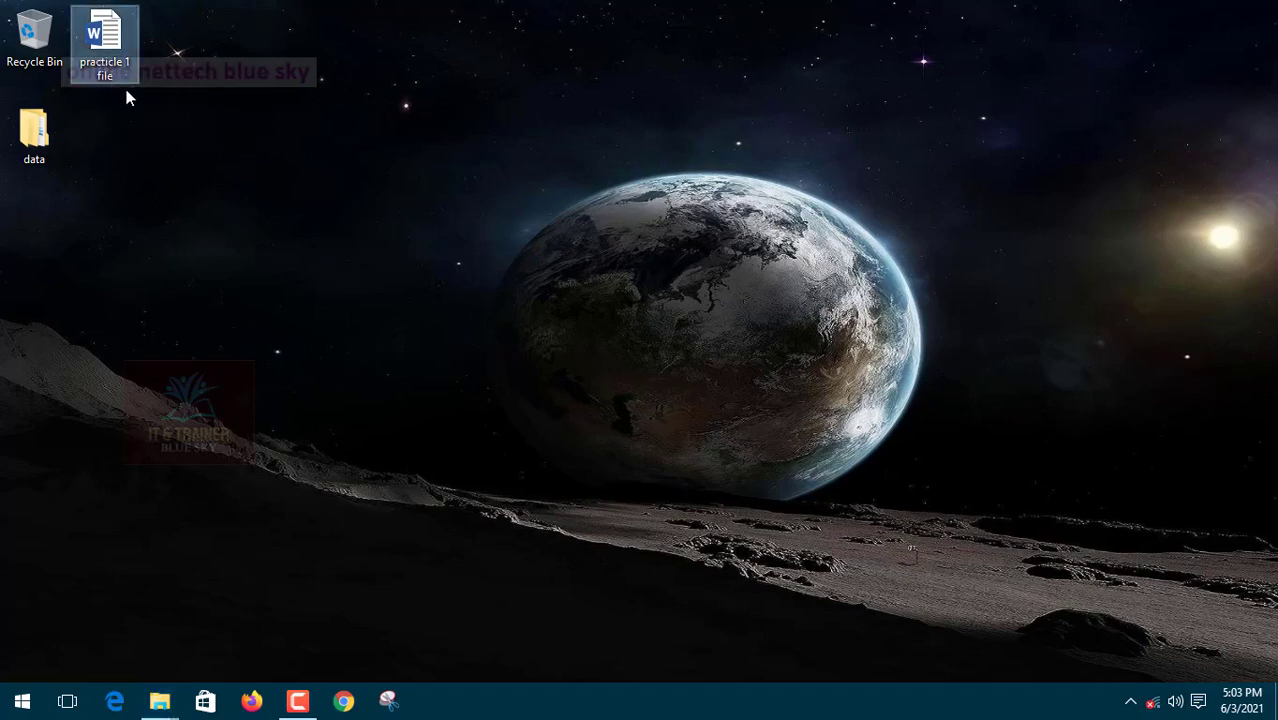
double_click(102, 56)
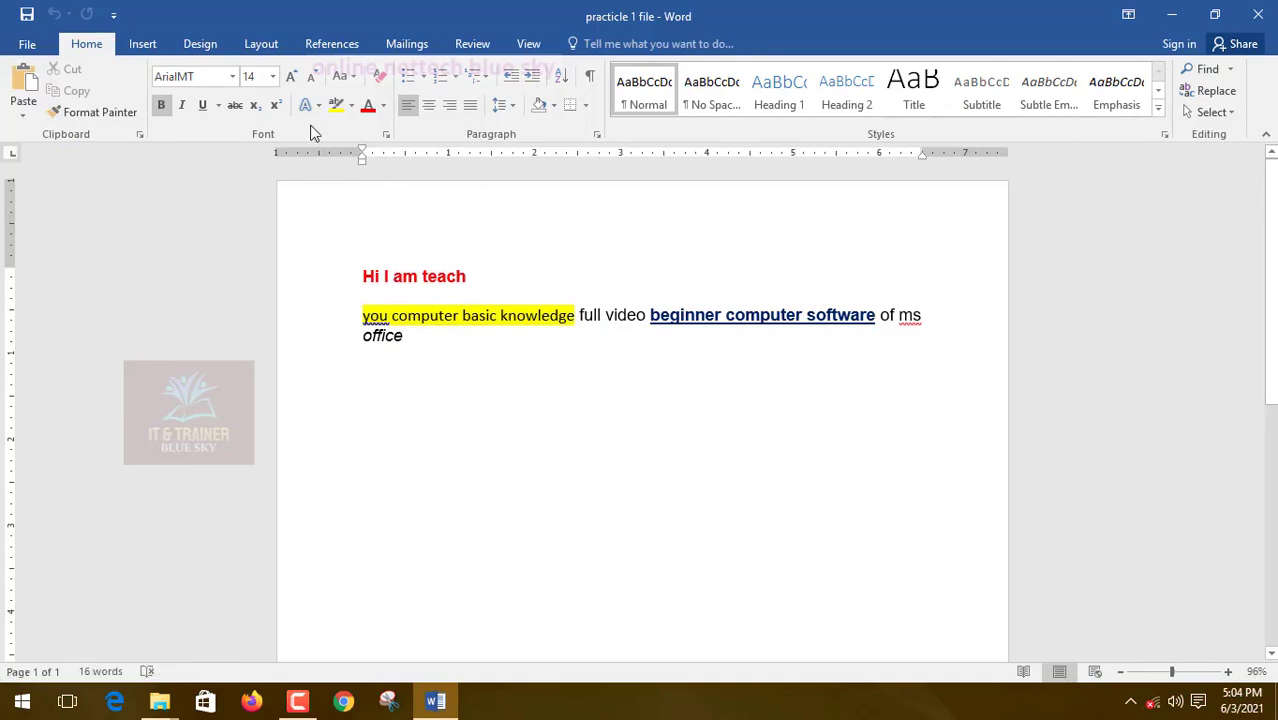
click(35, 47)
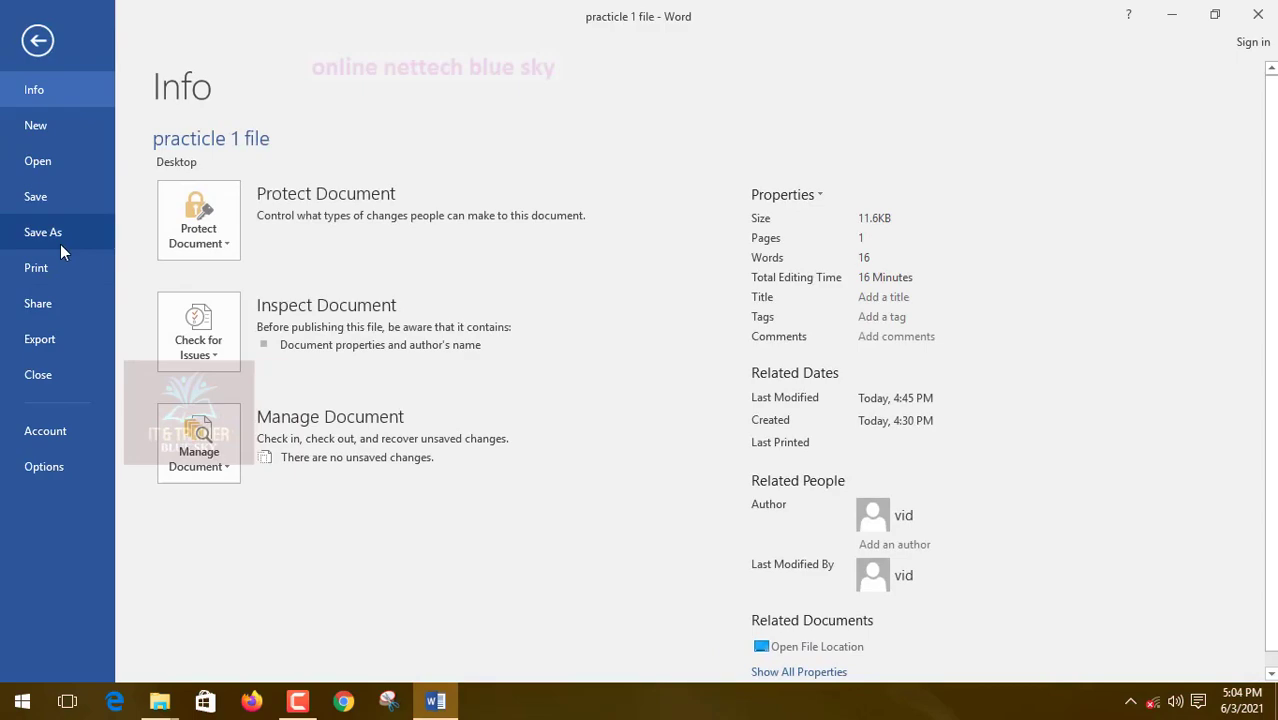
click(1256, 17)
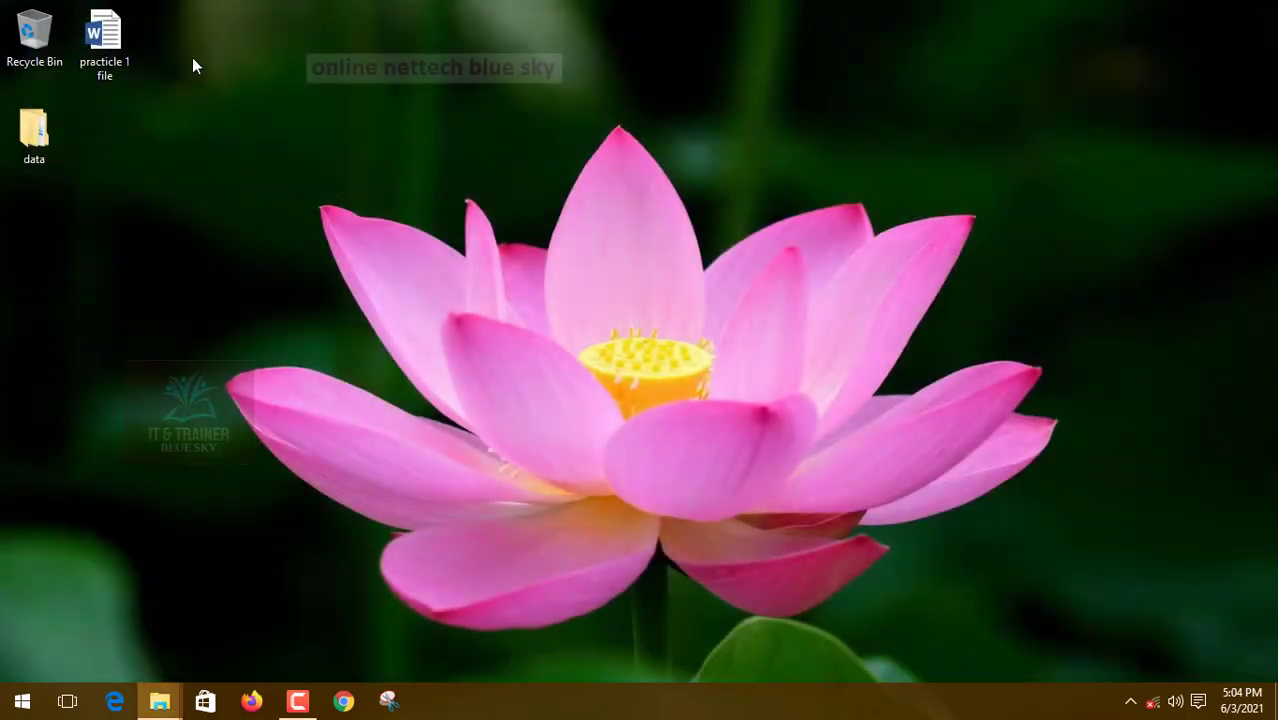
Step: Open the "practicle 1 file" document from the desktop in Word and place the cursor after the word "office"
double_click(121, 49)
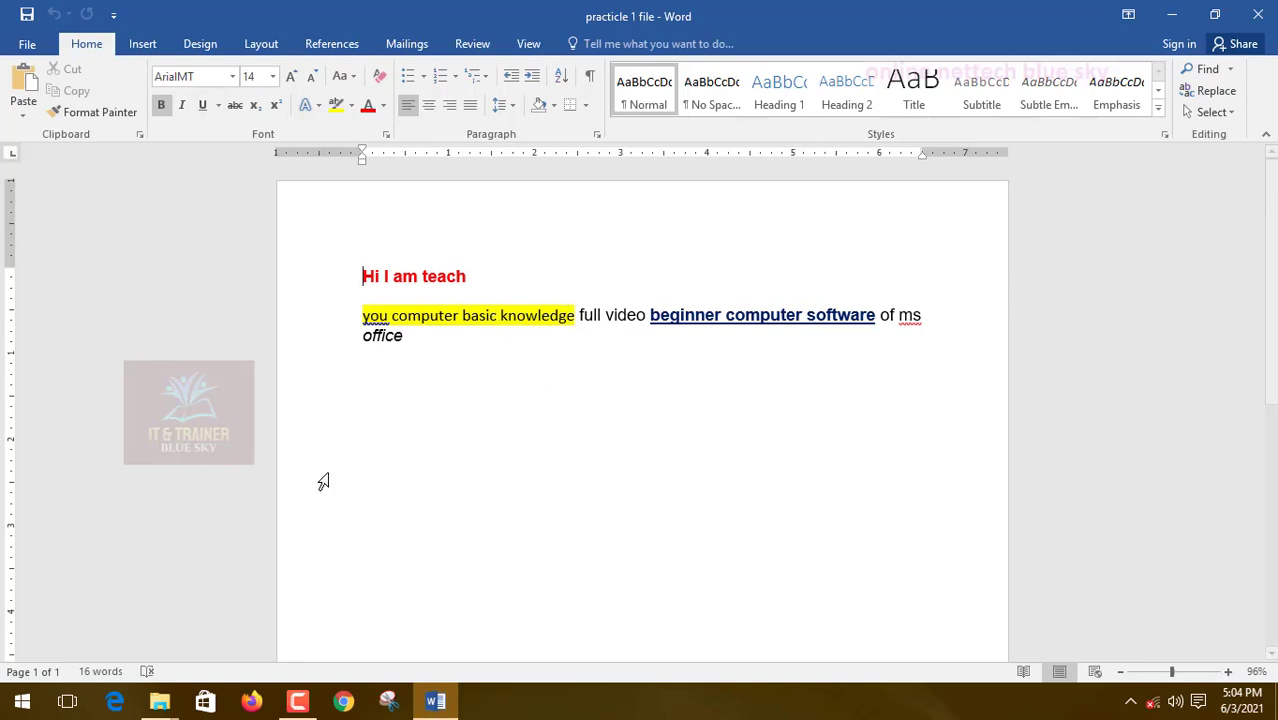
click(482, 353)
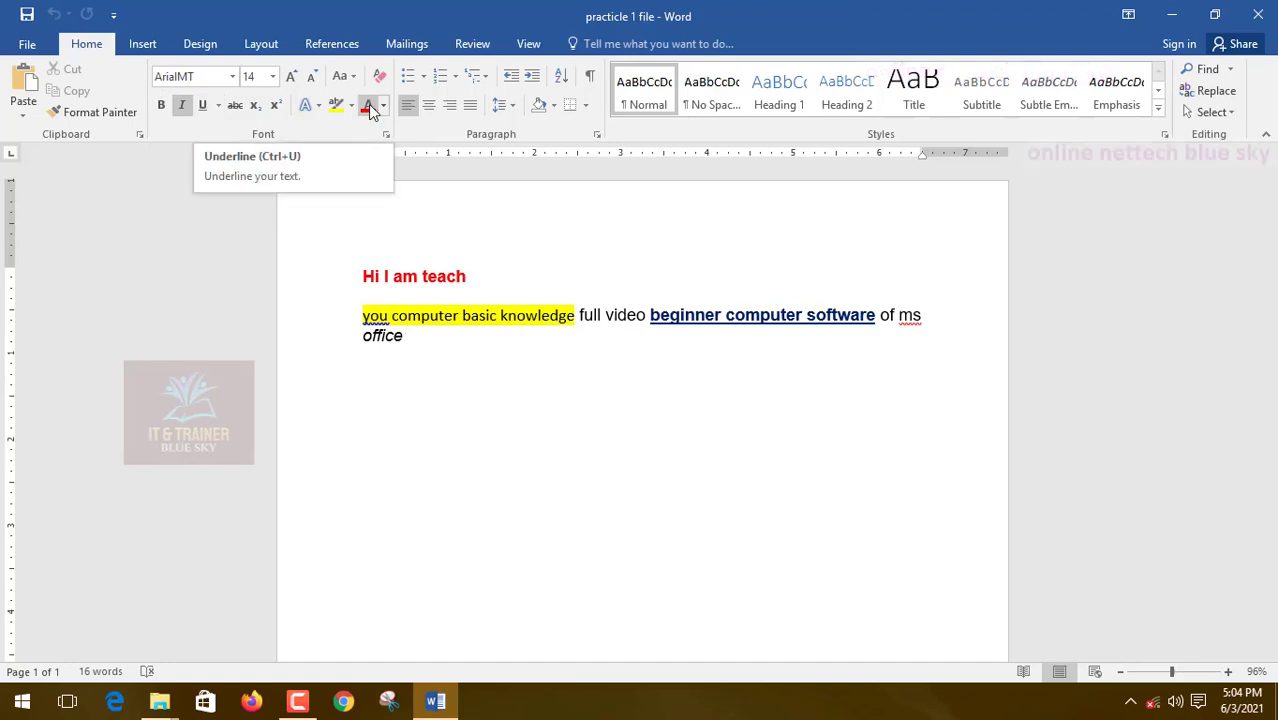
click(231, 77)
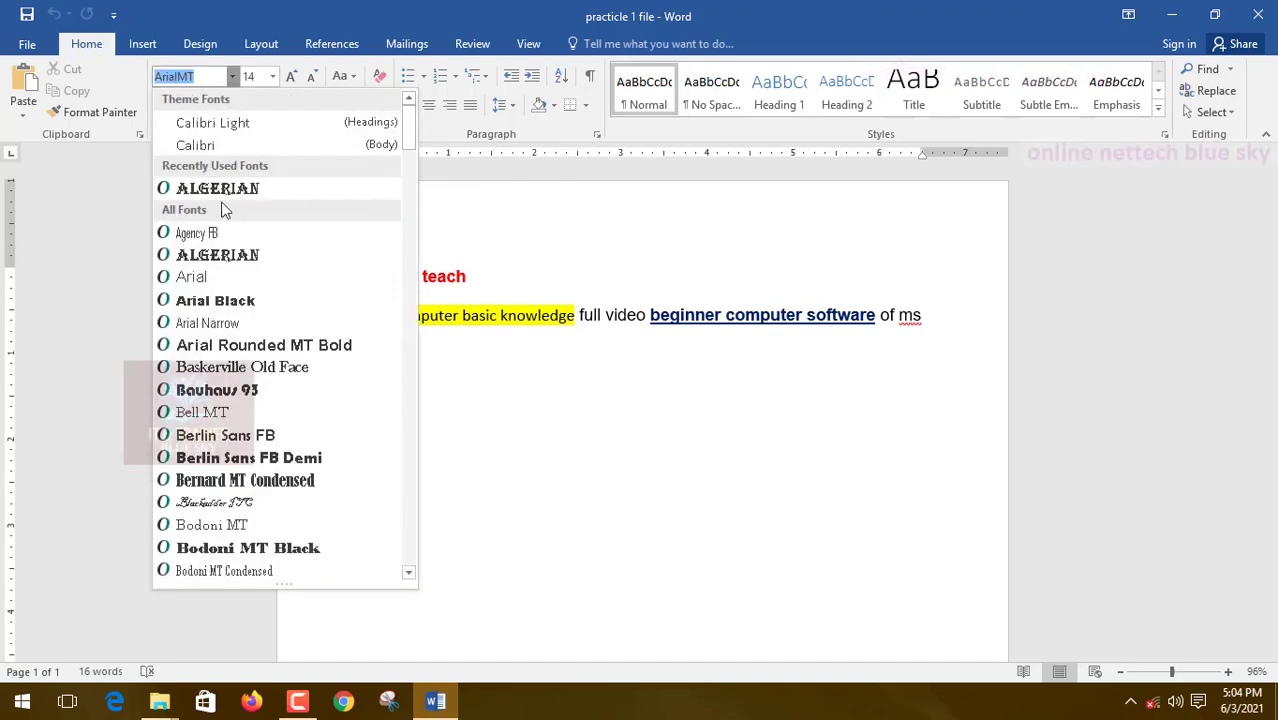
click(412, 223)
click(455, 225)
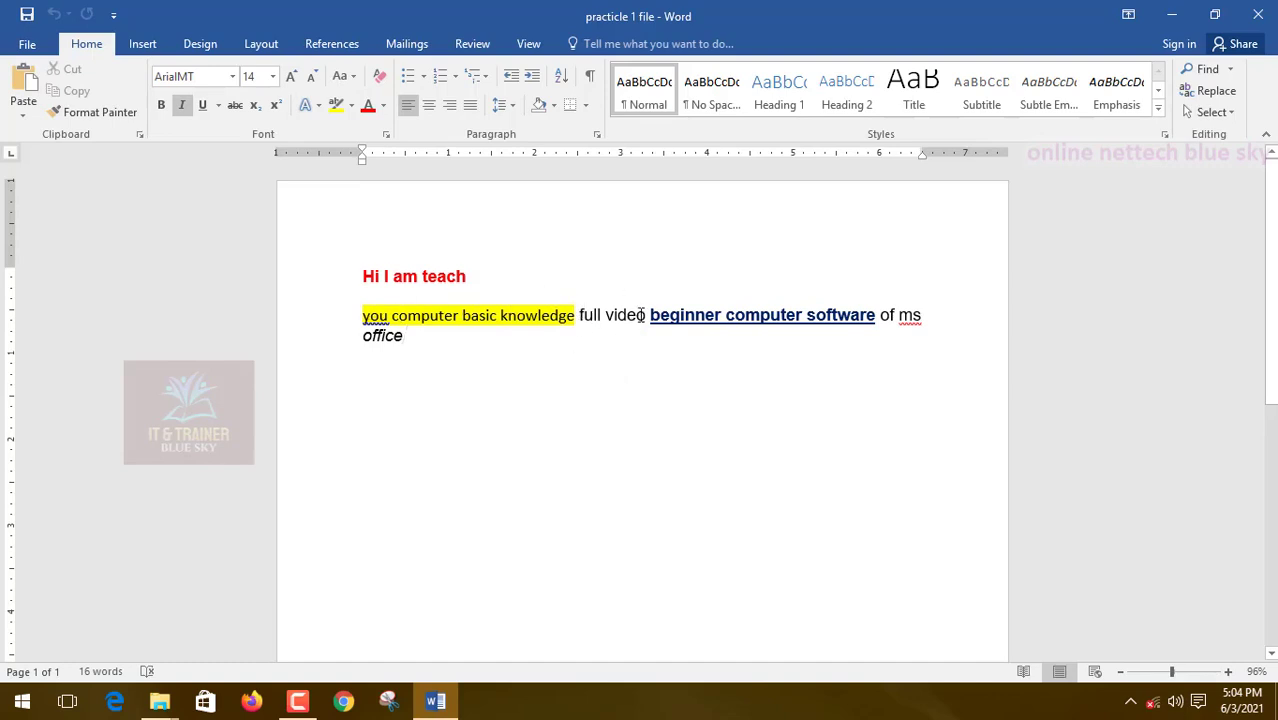
drag(360, 316, 900, 322)
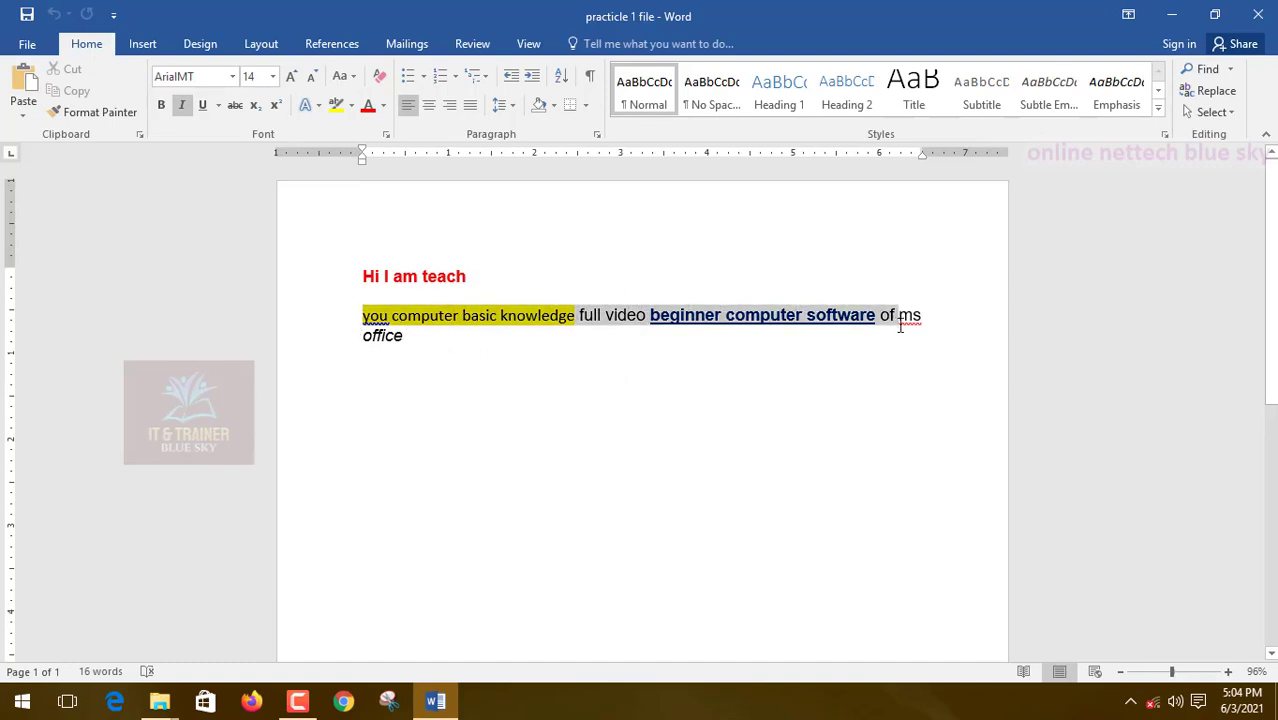
click(633, 333)
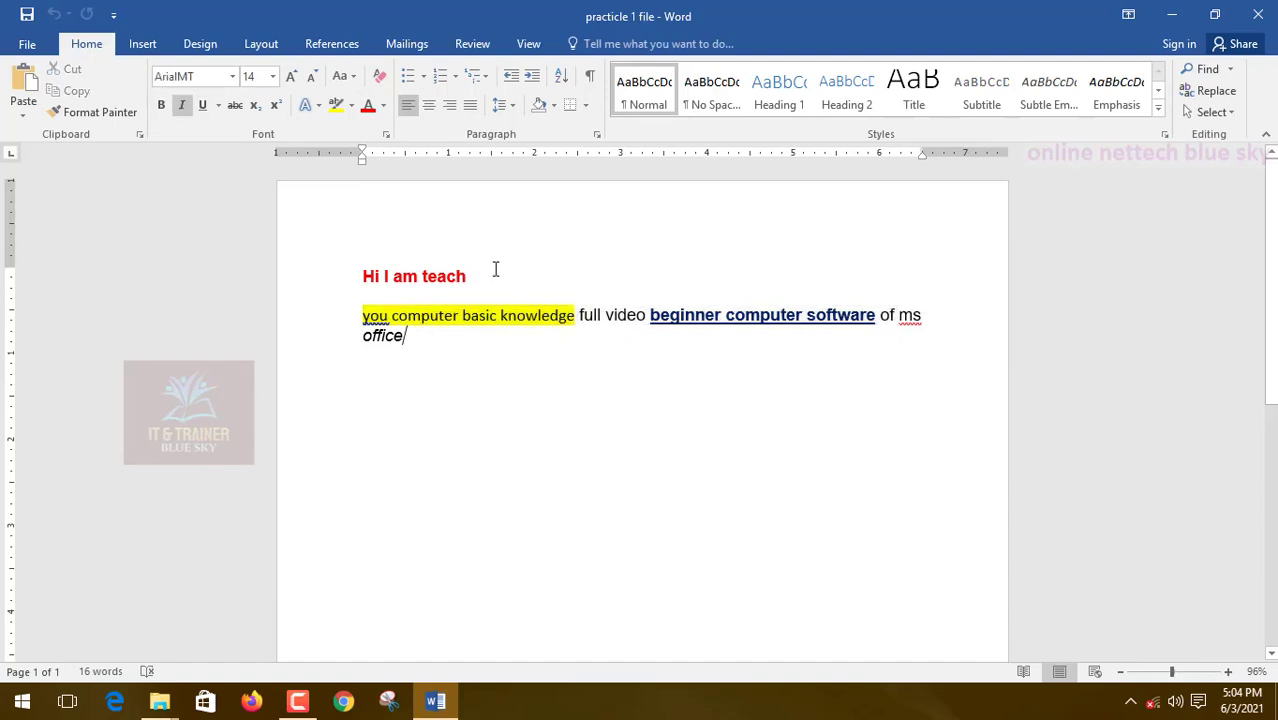
click(55, 112)
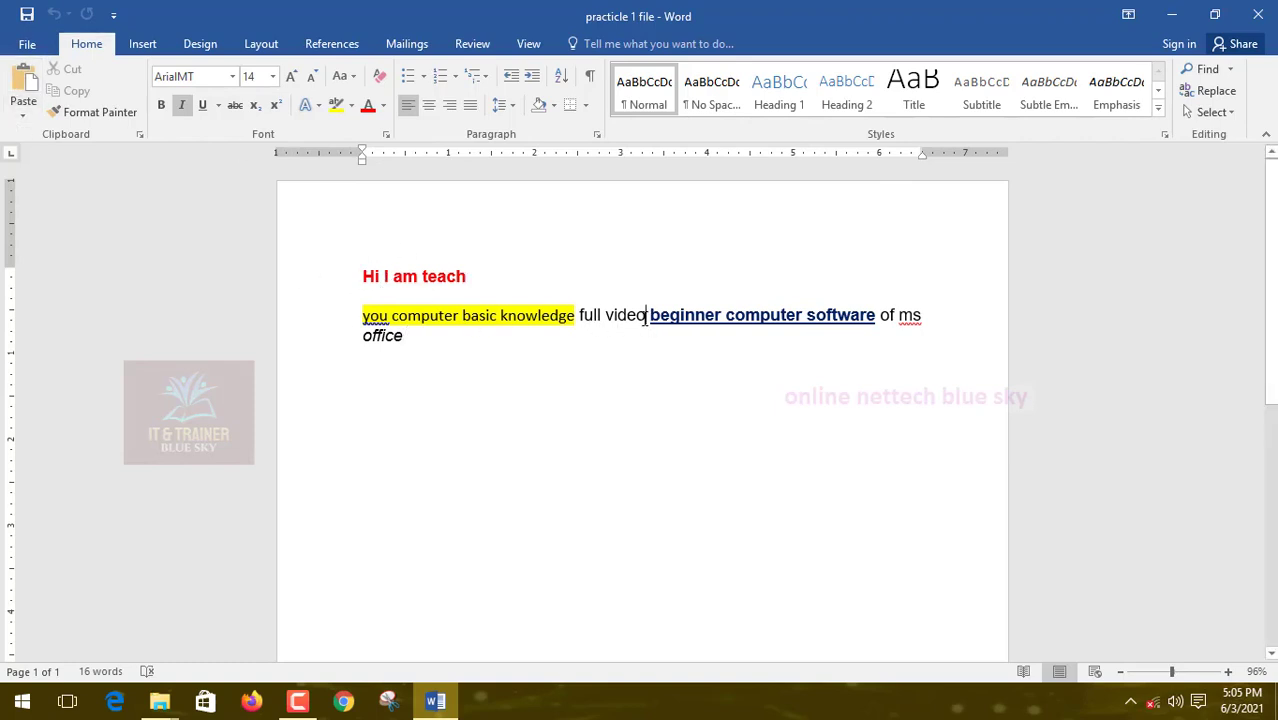
Step: Try striking through and deleting the words "knowledge full video", and undo both changes
drag(645, 318, 520, 322)
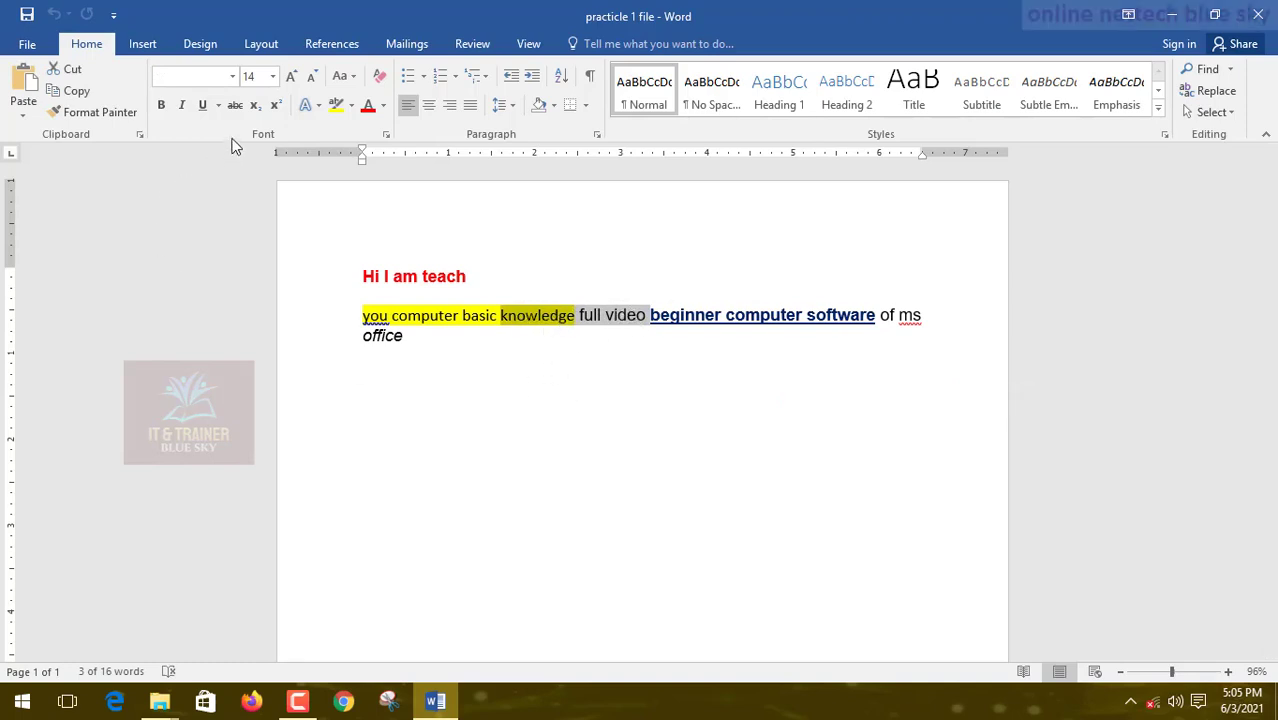
click(235, 105)
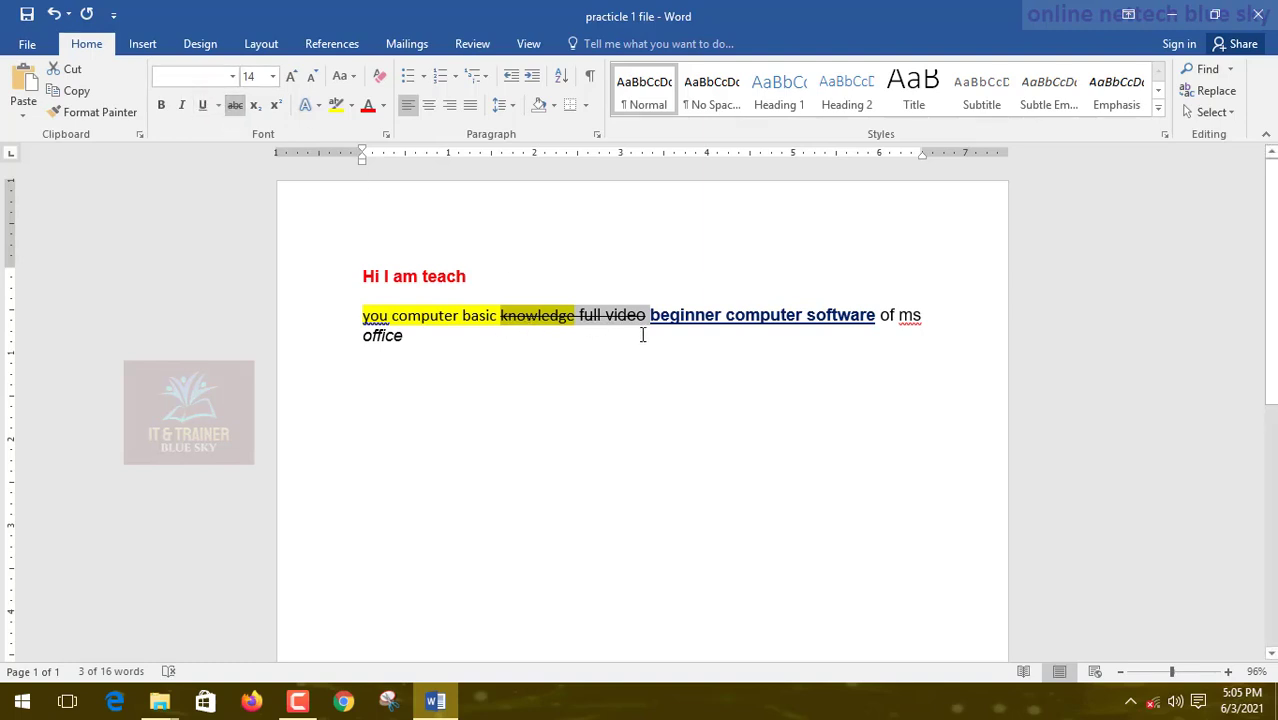
key(Delete)
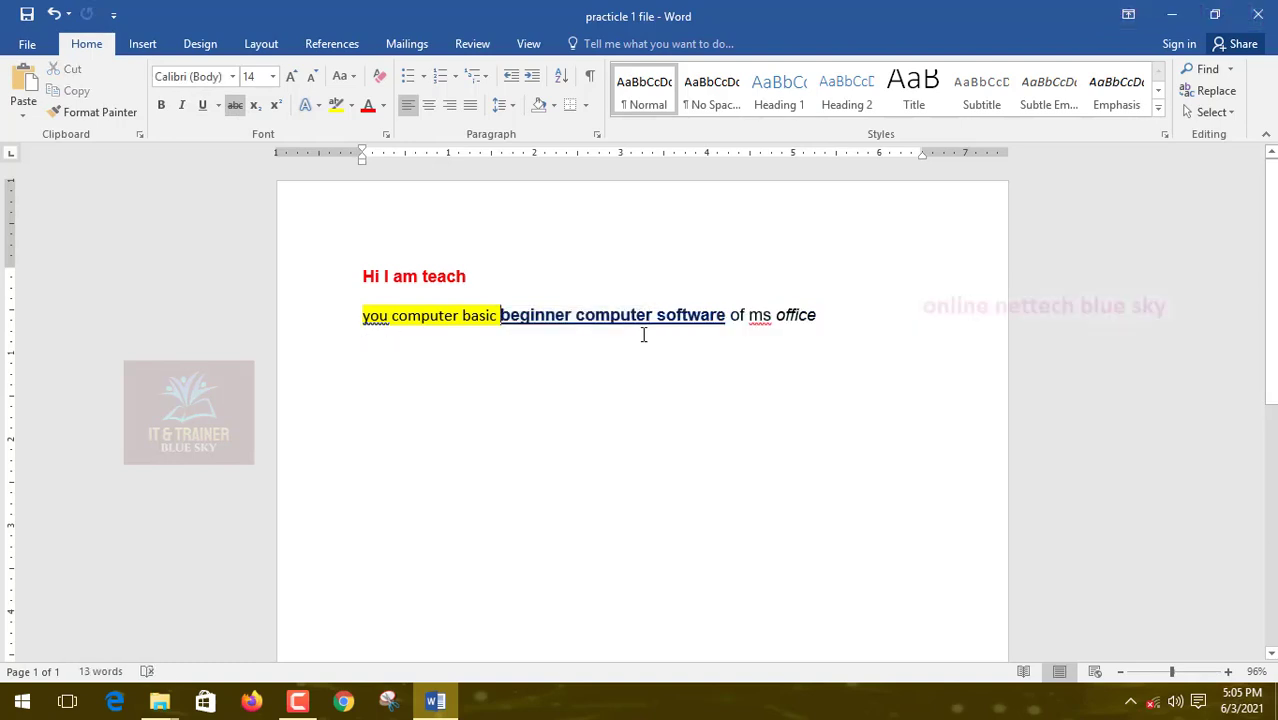
key(ctrl+z)
key(ctrl+z)
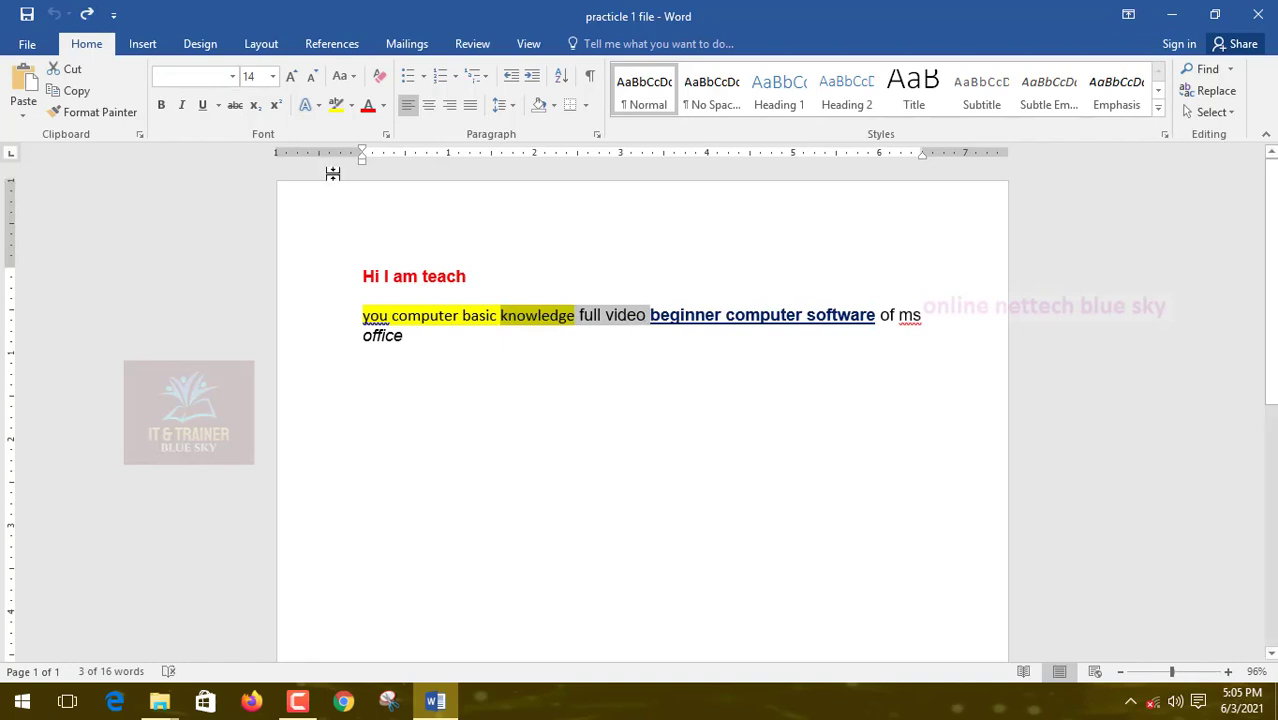
click(334, 231)
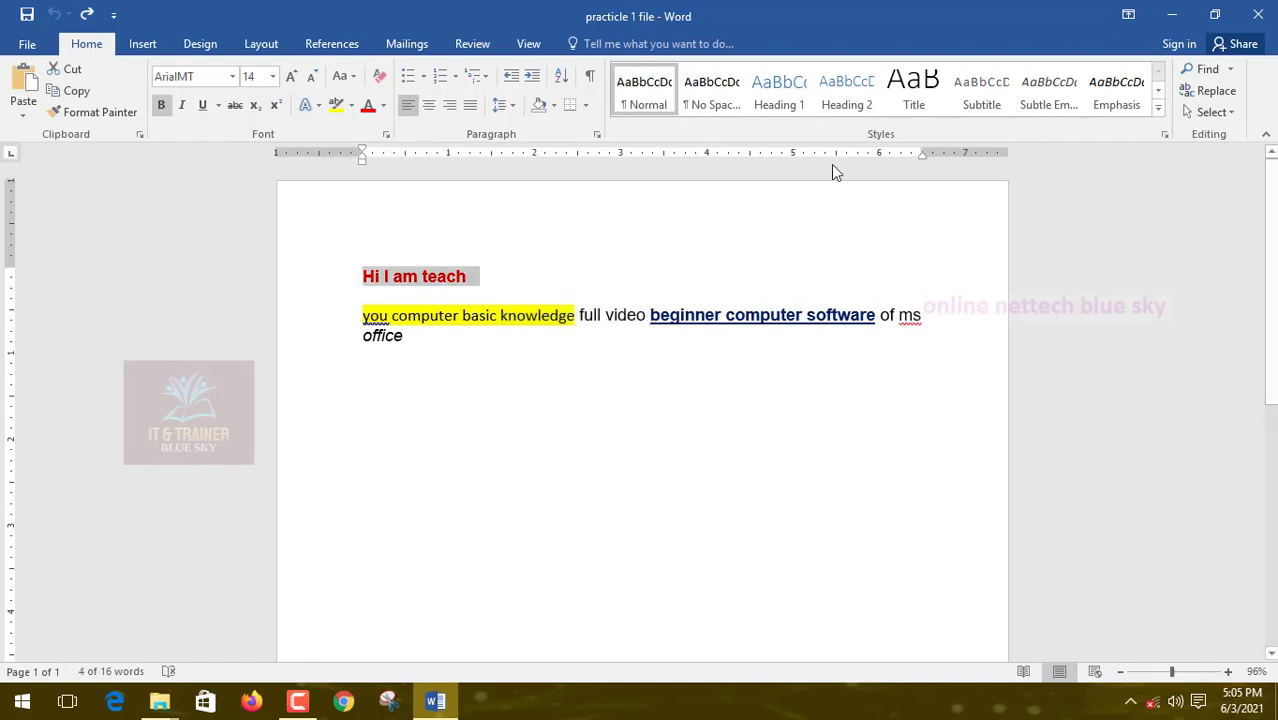
click(765, 462)
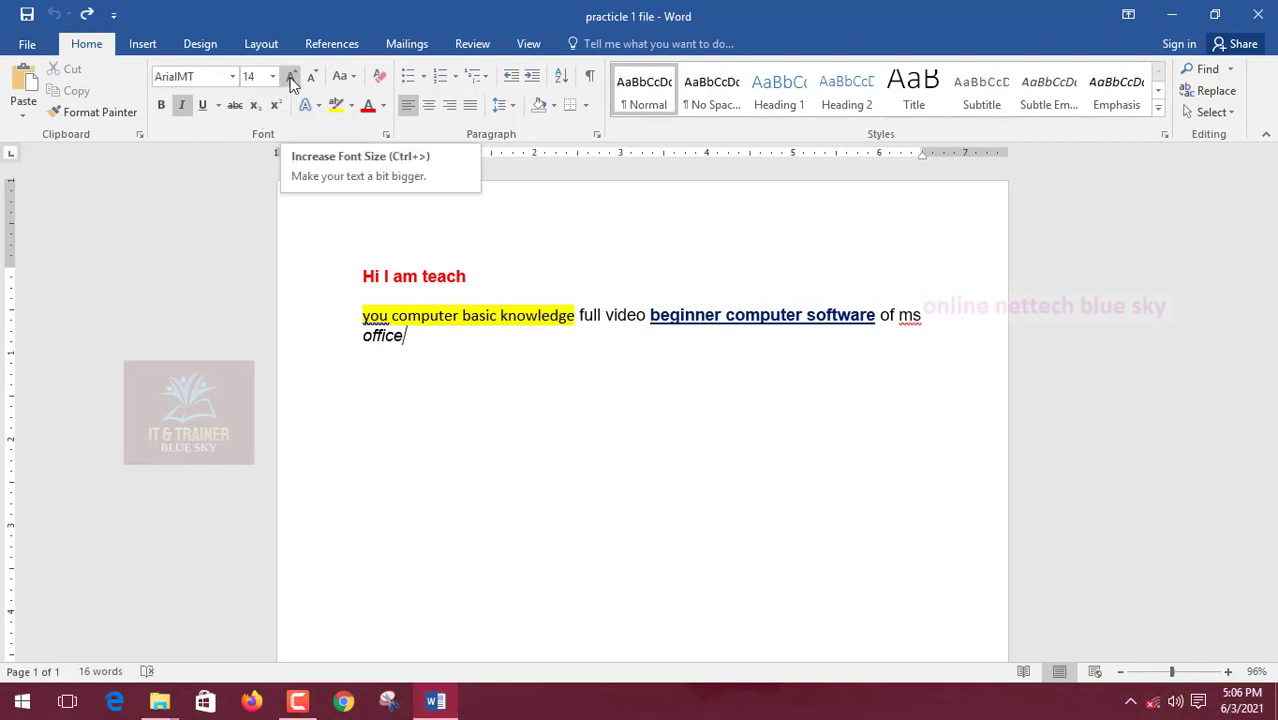
click(487, 293)
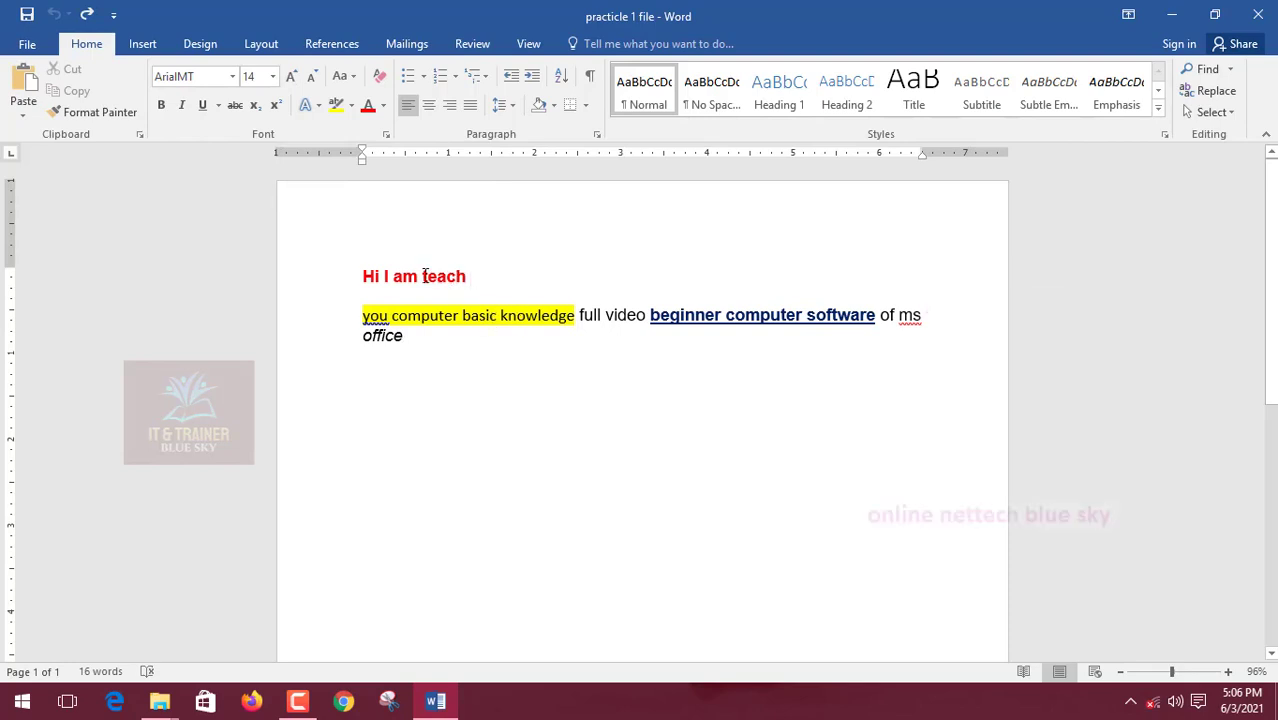
drag(406, 276, 420, 277)
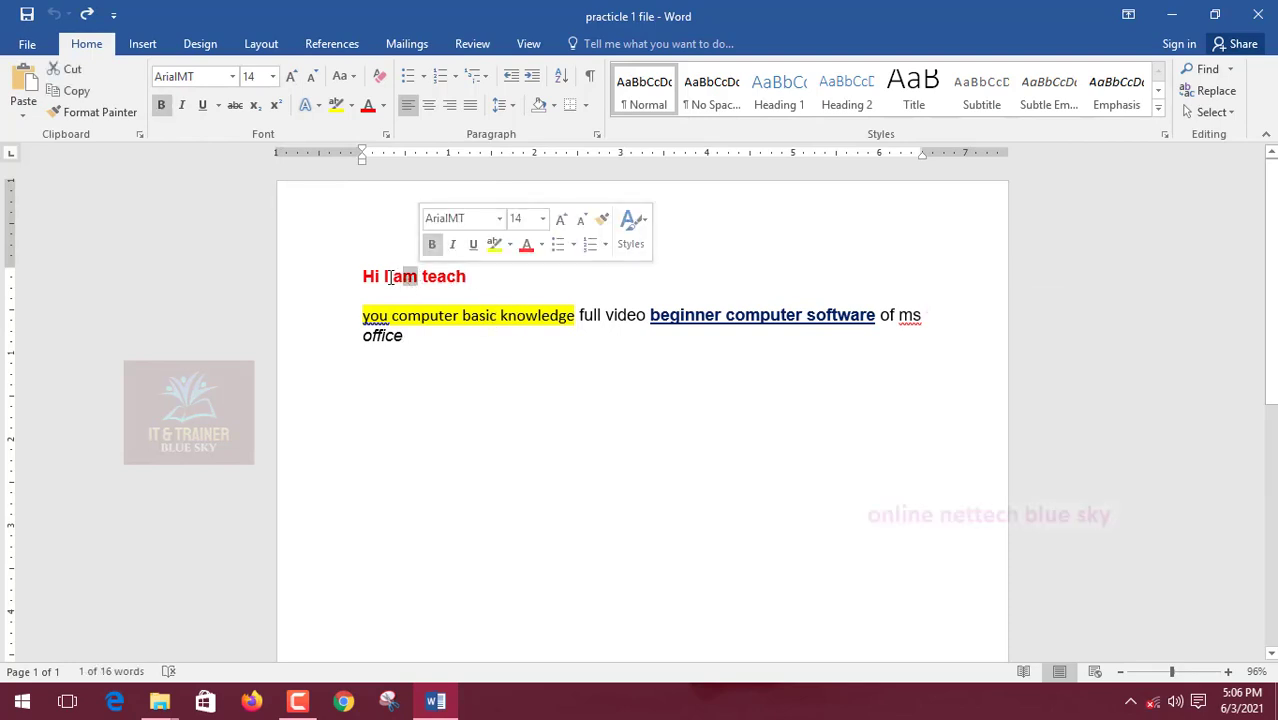
click(386, 276)
double_click(385, 276)
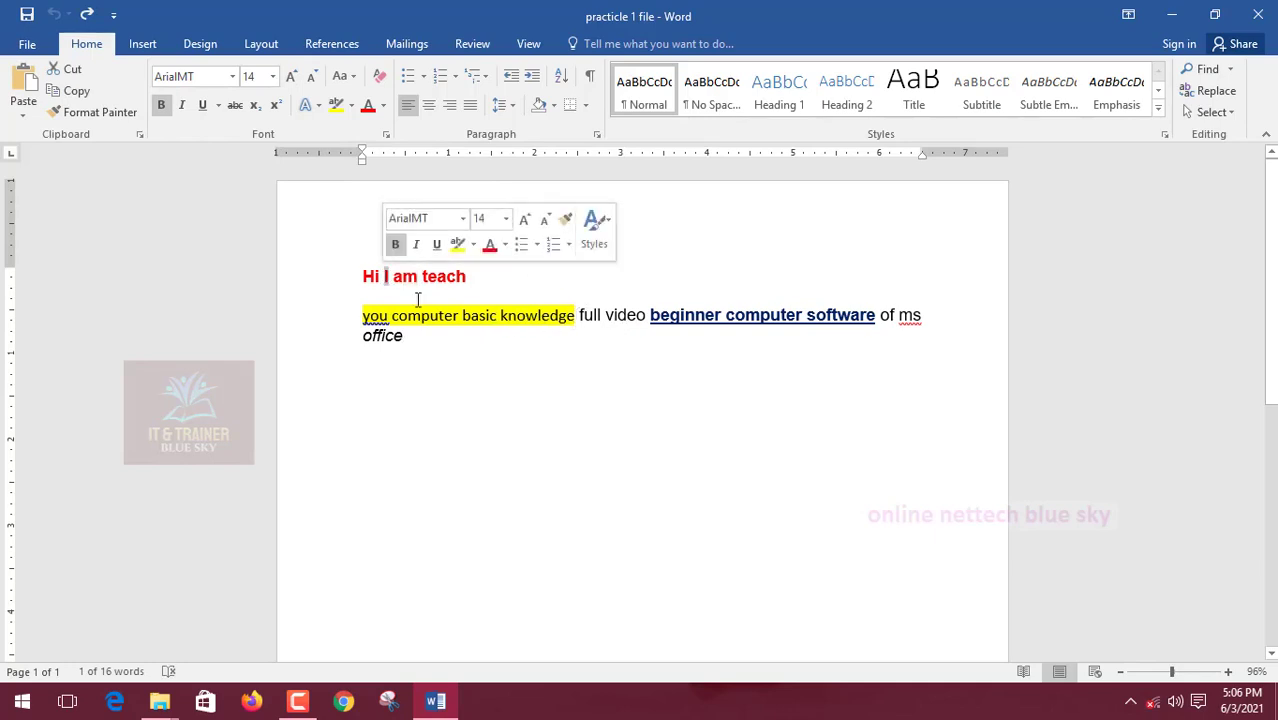
click(385, 281)
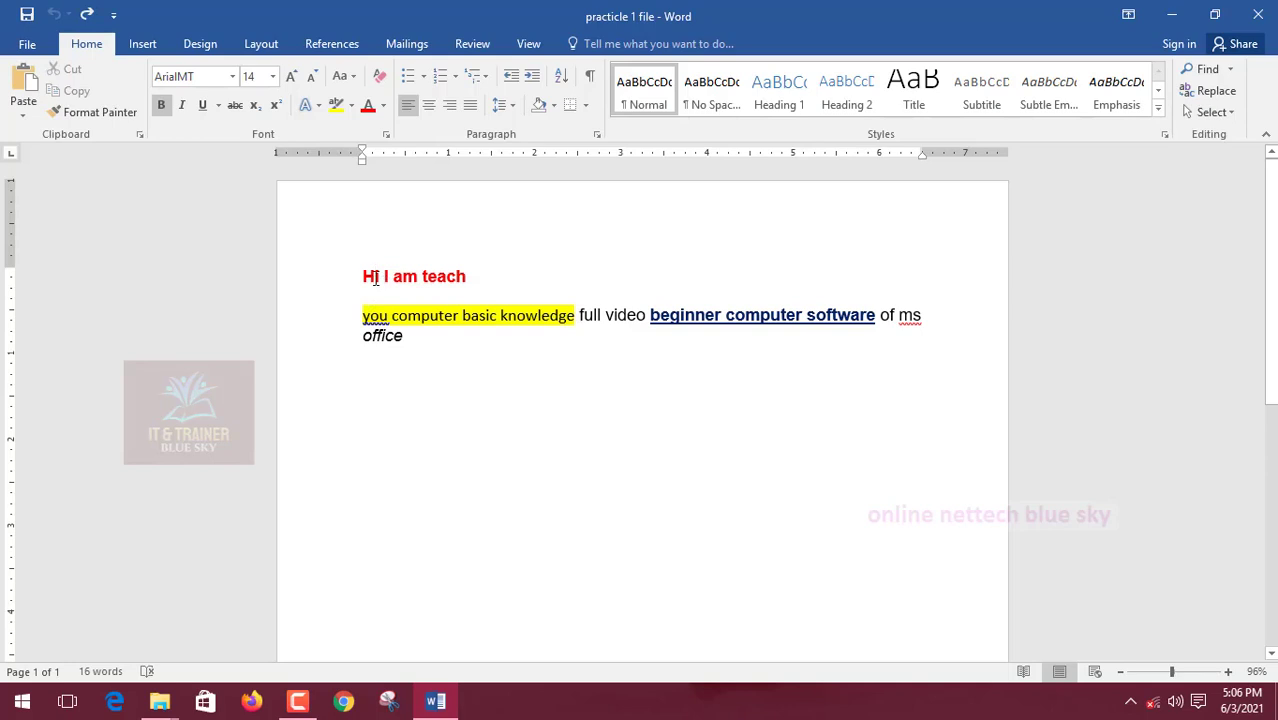
double_click(375, 279)
click(386, 281)
click(393, 315)
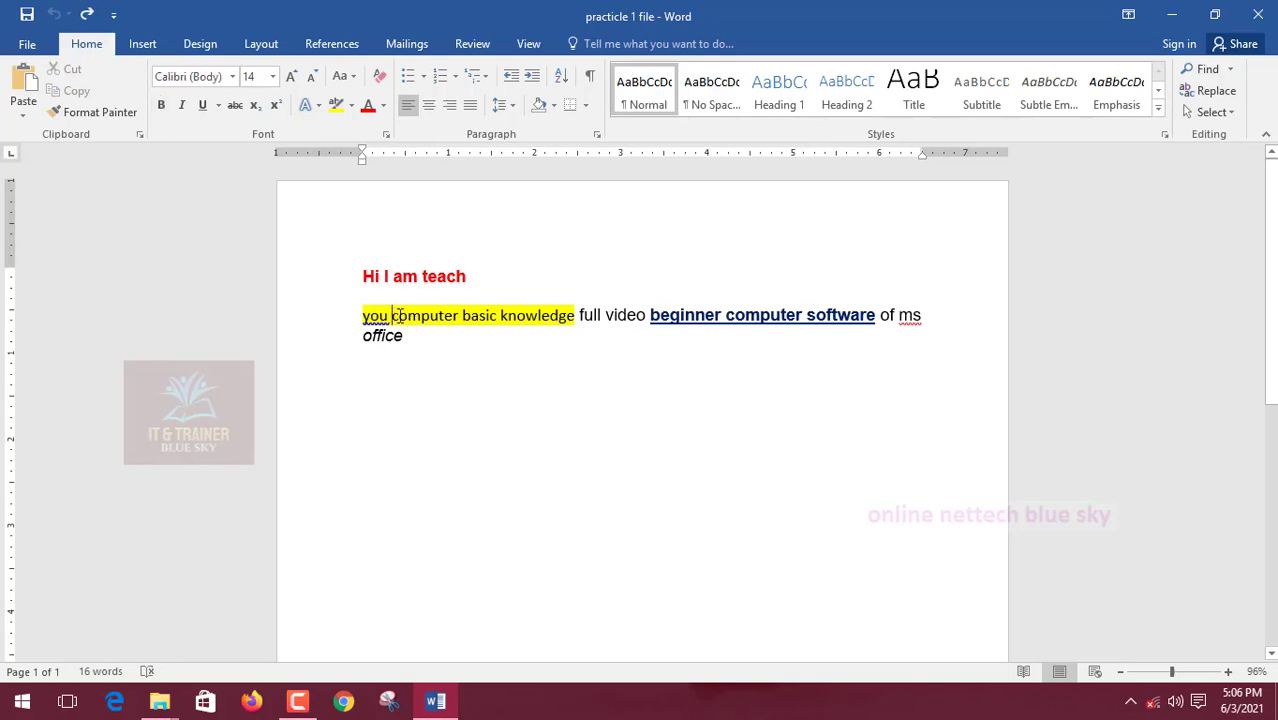
drag(407, 316, 420, 317)
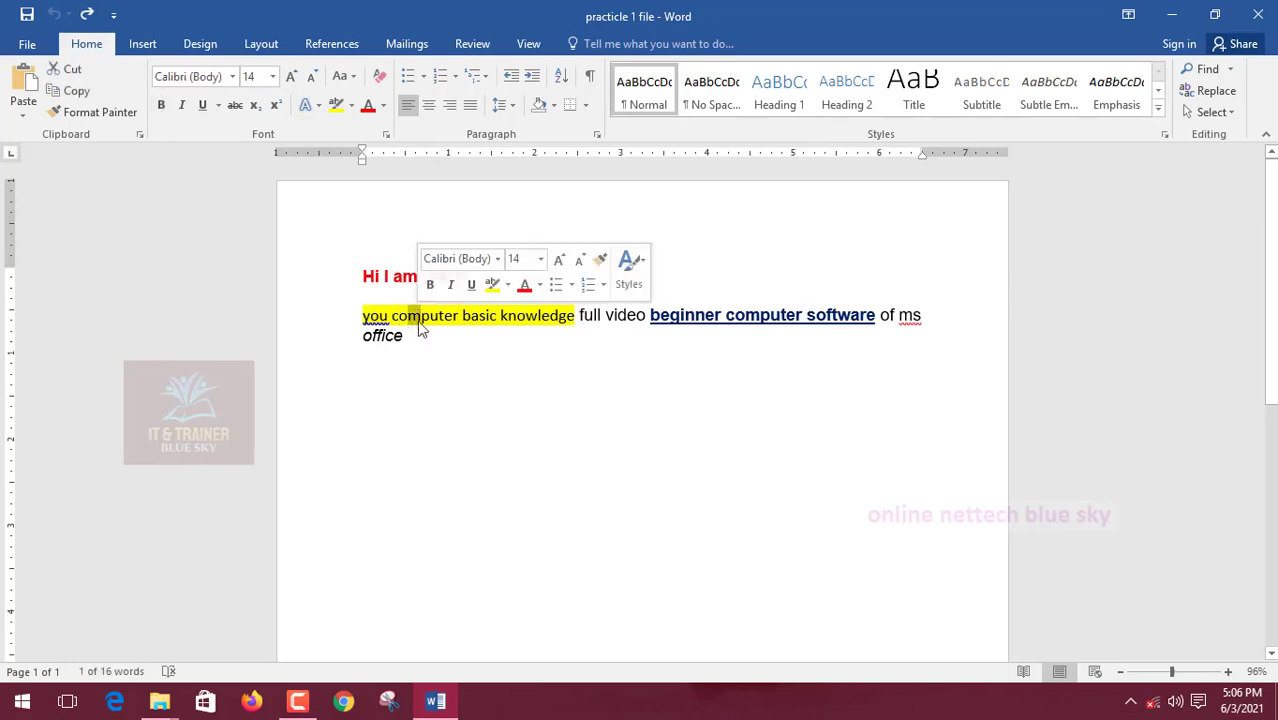
click(480, 390)
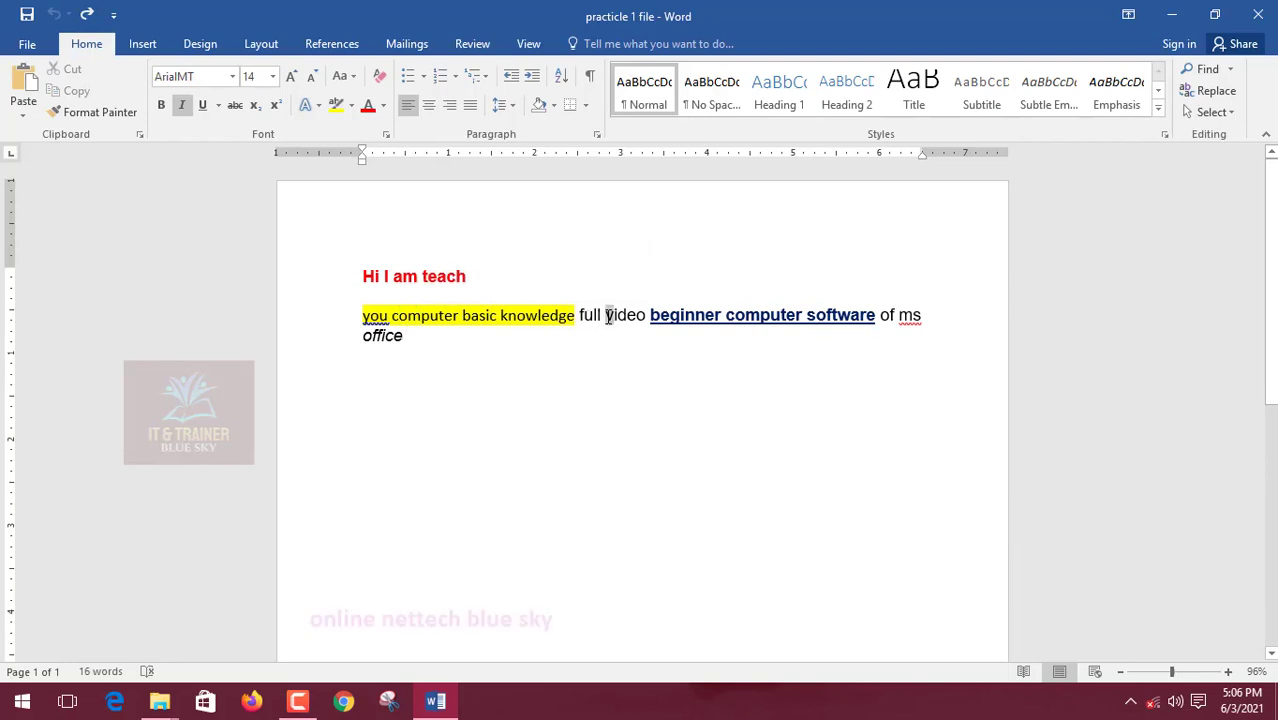
Step: Increase the font size of the letter "v" in "video" to 20
drag(605, 316, 614, 316)
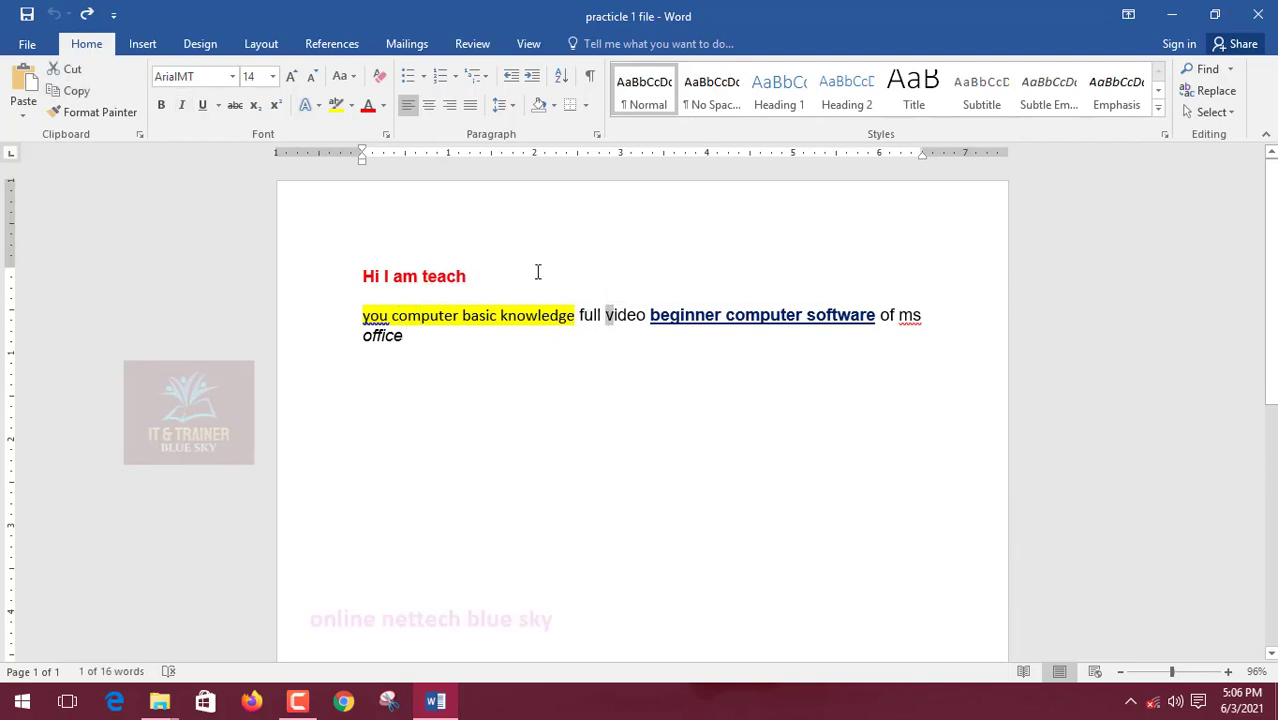
click(291, 77)
click(291, 77)
click(291, 77)
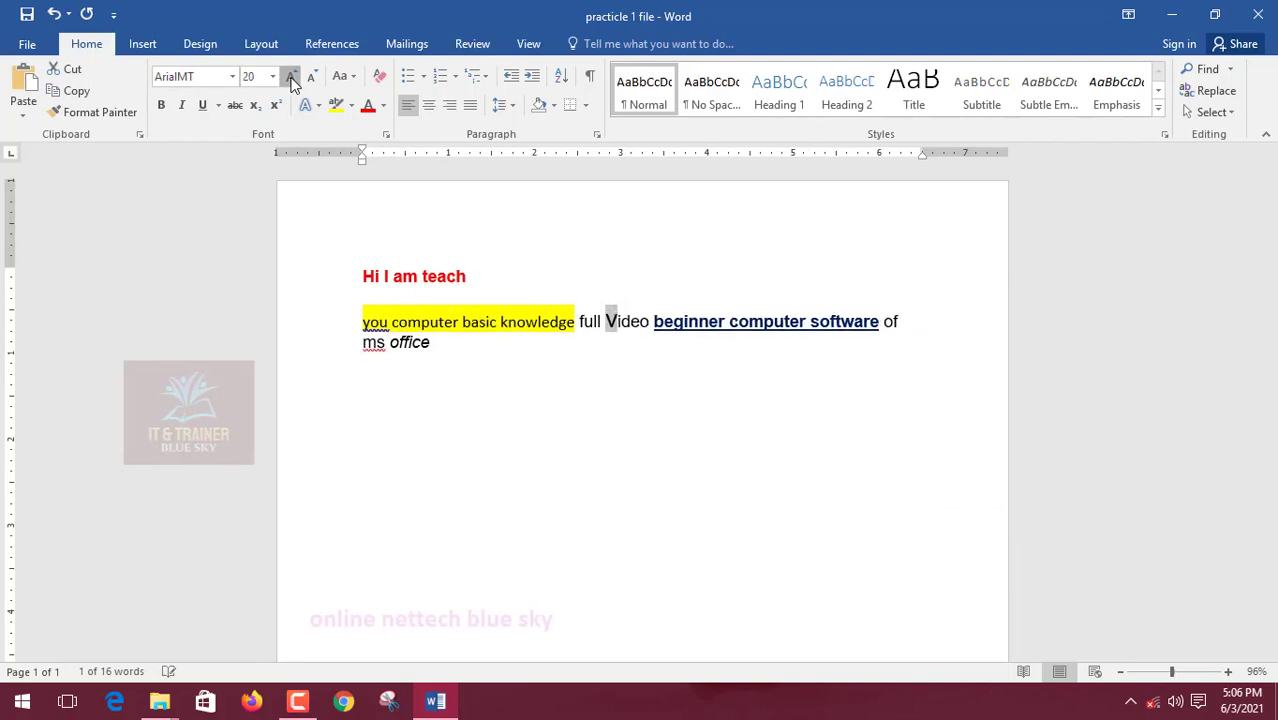
Step: Increase the font size of the selected letter "V" in "Video" to 31
click(291, 77)
click(291, 77)
click(291, 77)
click(291, 77)
click(291, 77)
click(291, 77)
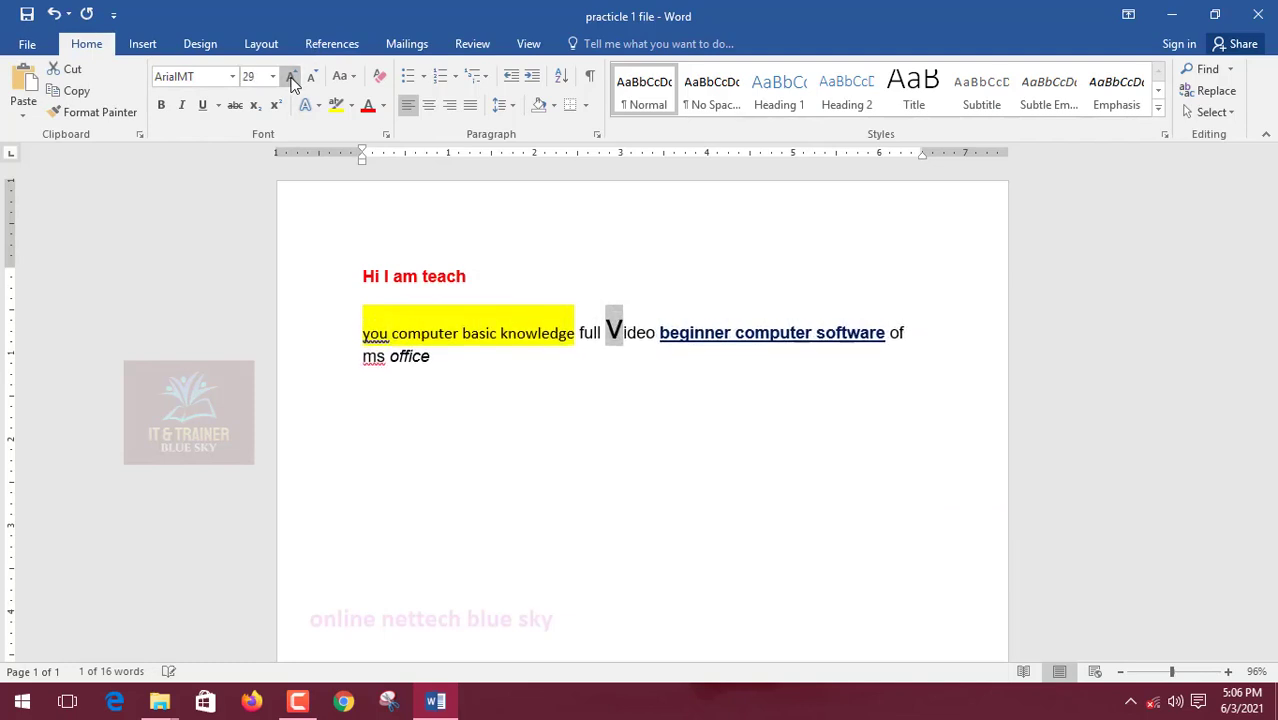
click(291, 77)
click(291, 77)
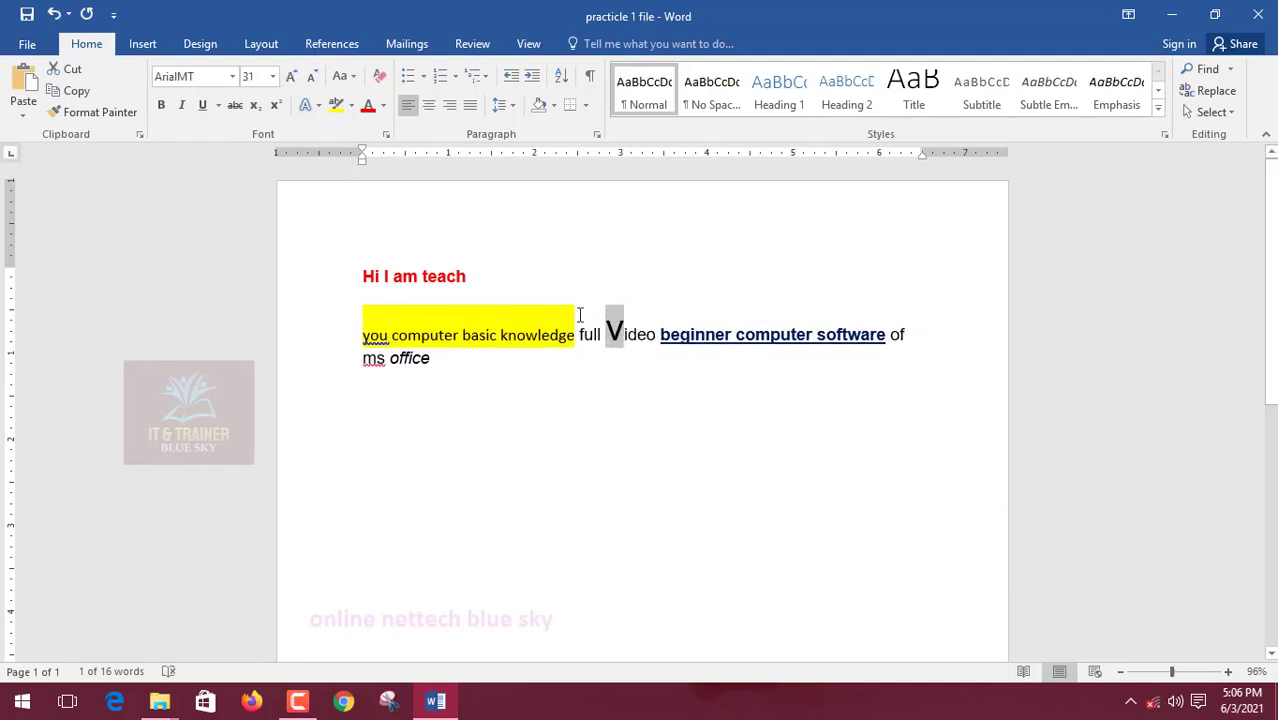
Step: Decrease the font size of the letter "V" in "Video" to 18, and view the list of available font sizes
click(311, 84)
click(311, 84)
click(311, 84)
click(311, 84)
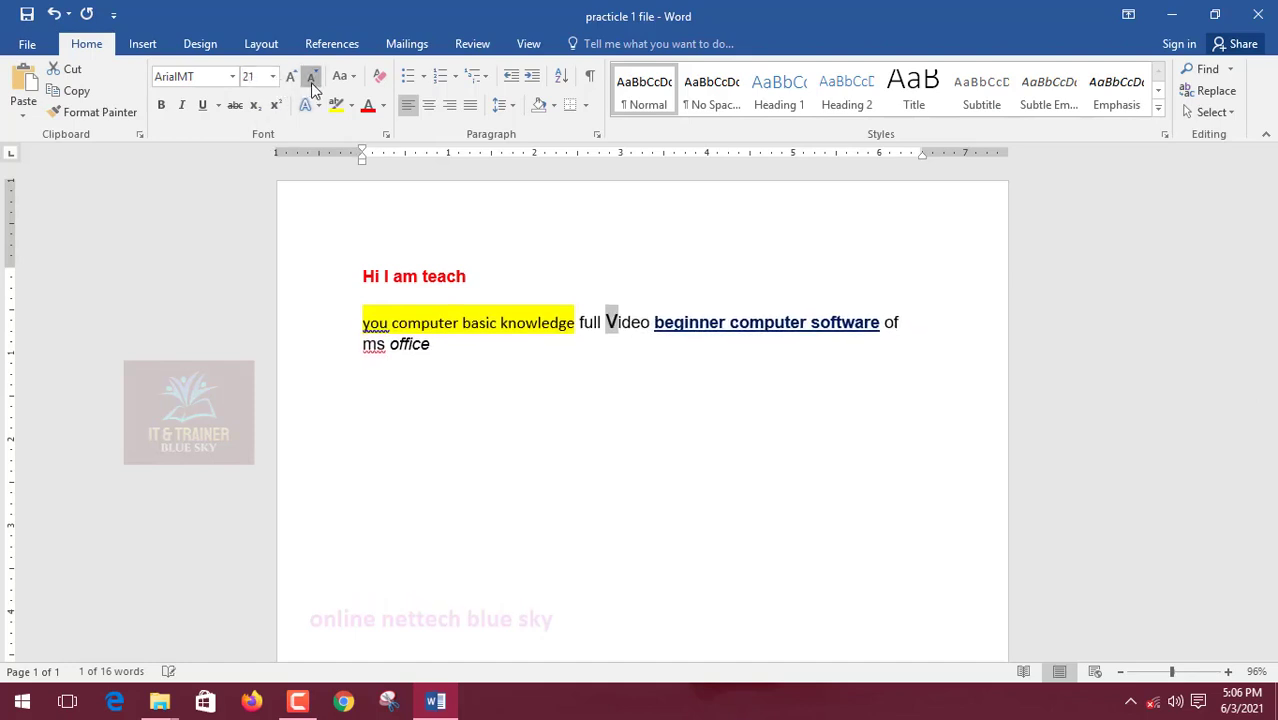
click(311, 84)
click(311, 84)
click(272, 77)
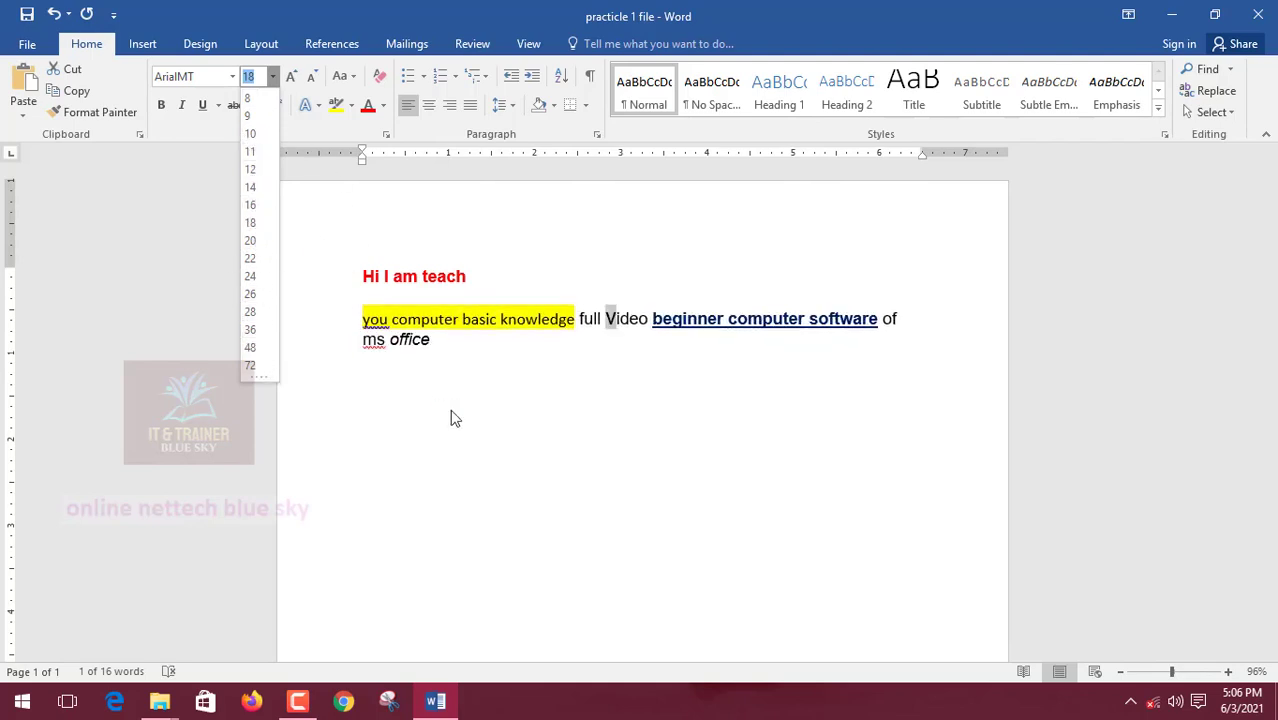
key(Escape)
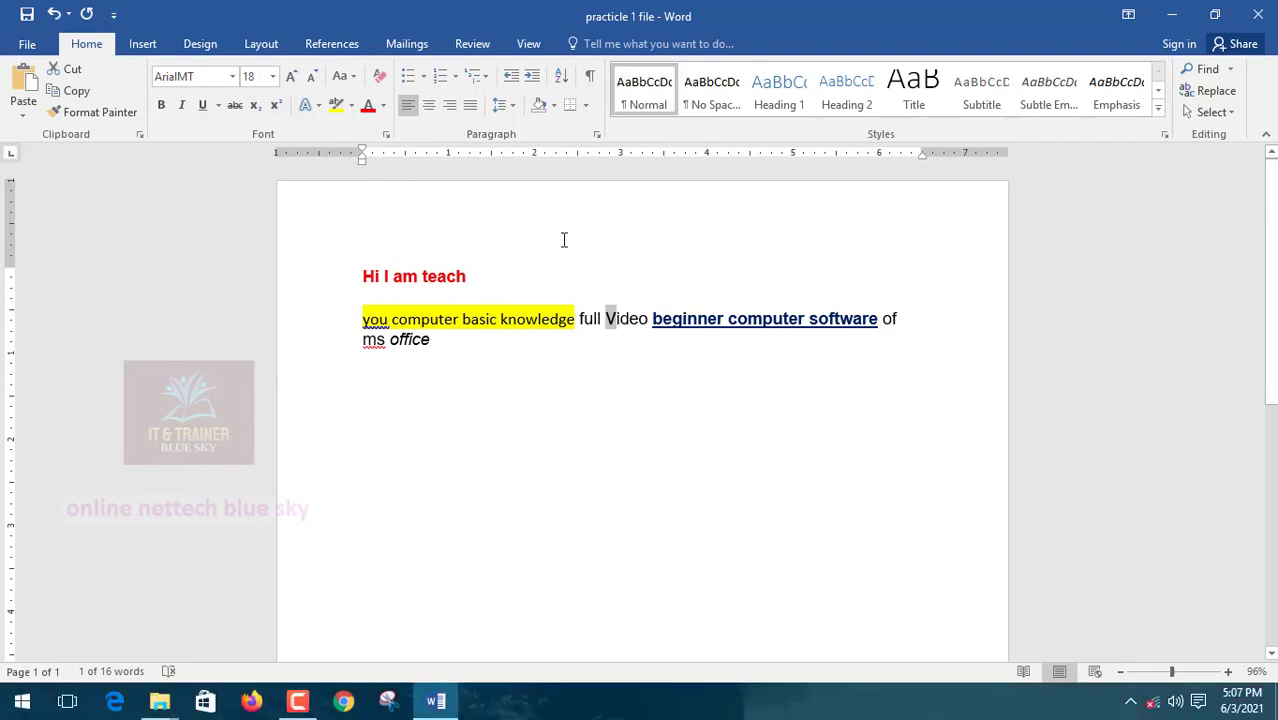
Step: Change the paragraph from "you computer basic knowledge" through "ms office" to Sentence case
click(520, 405)
click(341, 79)
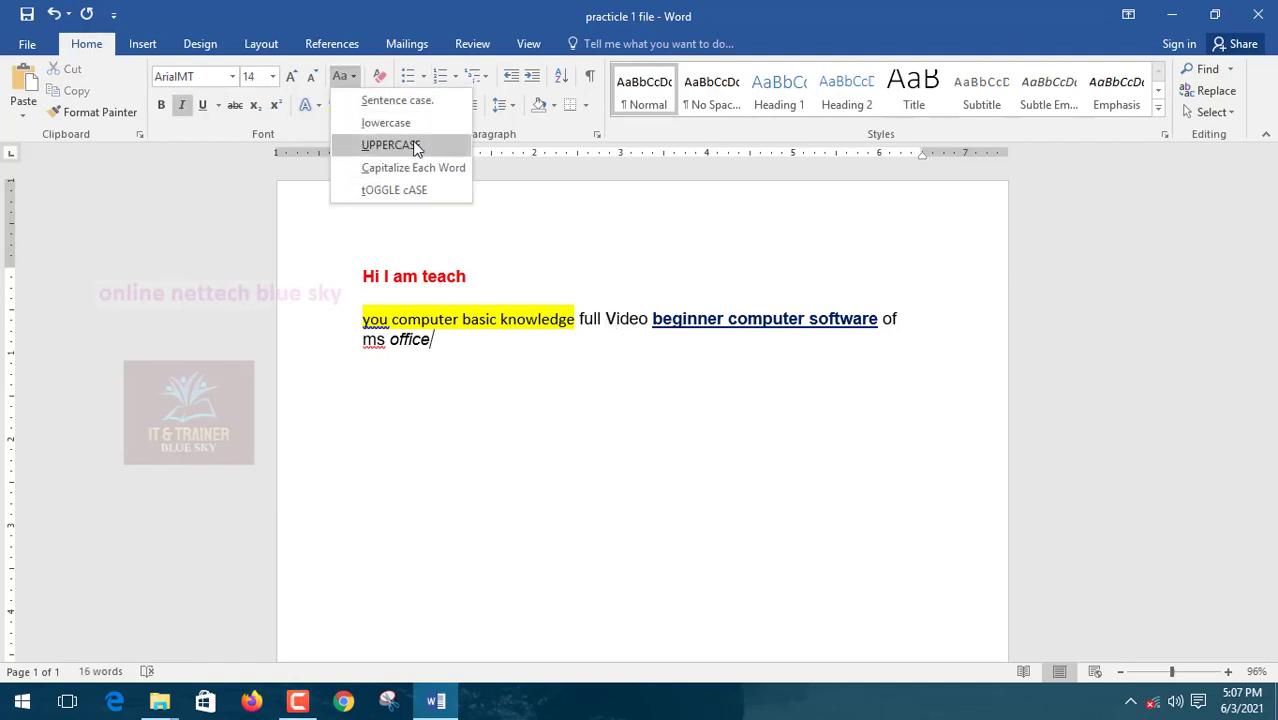
click(491, 269)
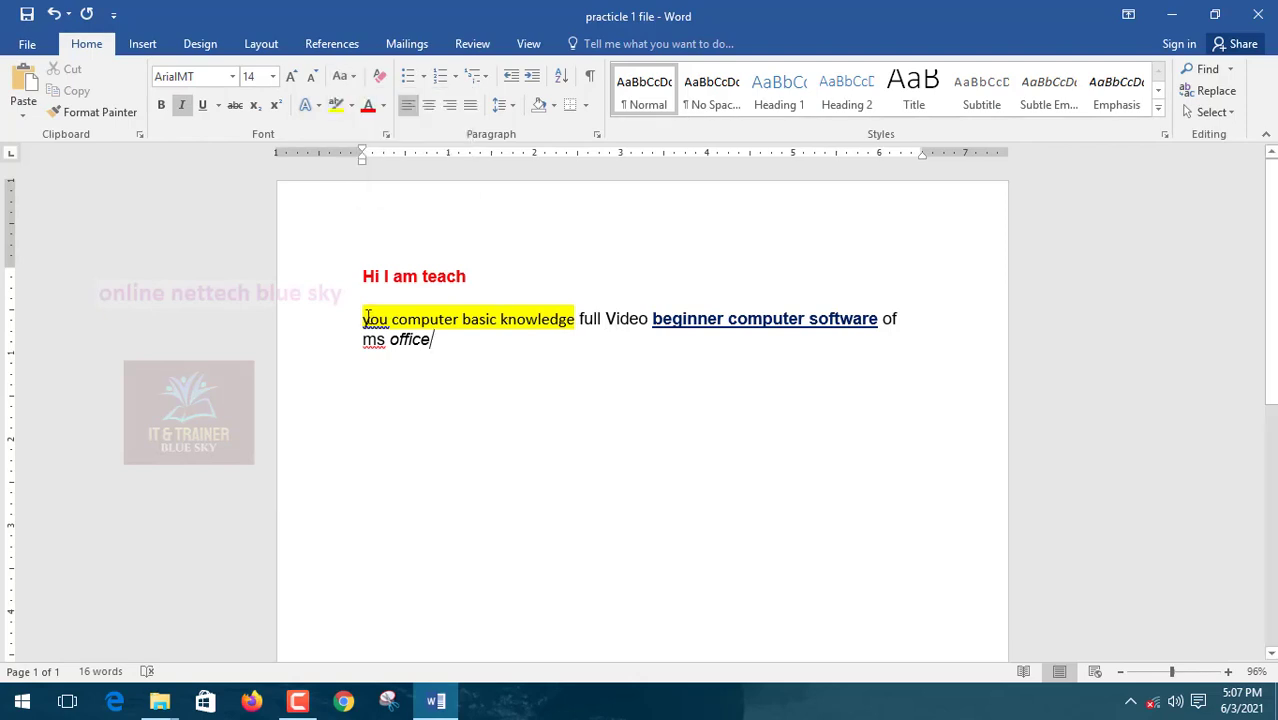
drag(366, 318, 452, 372)
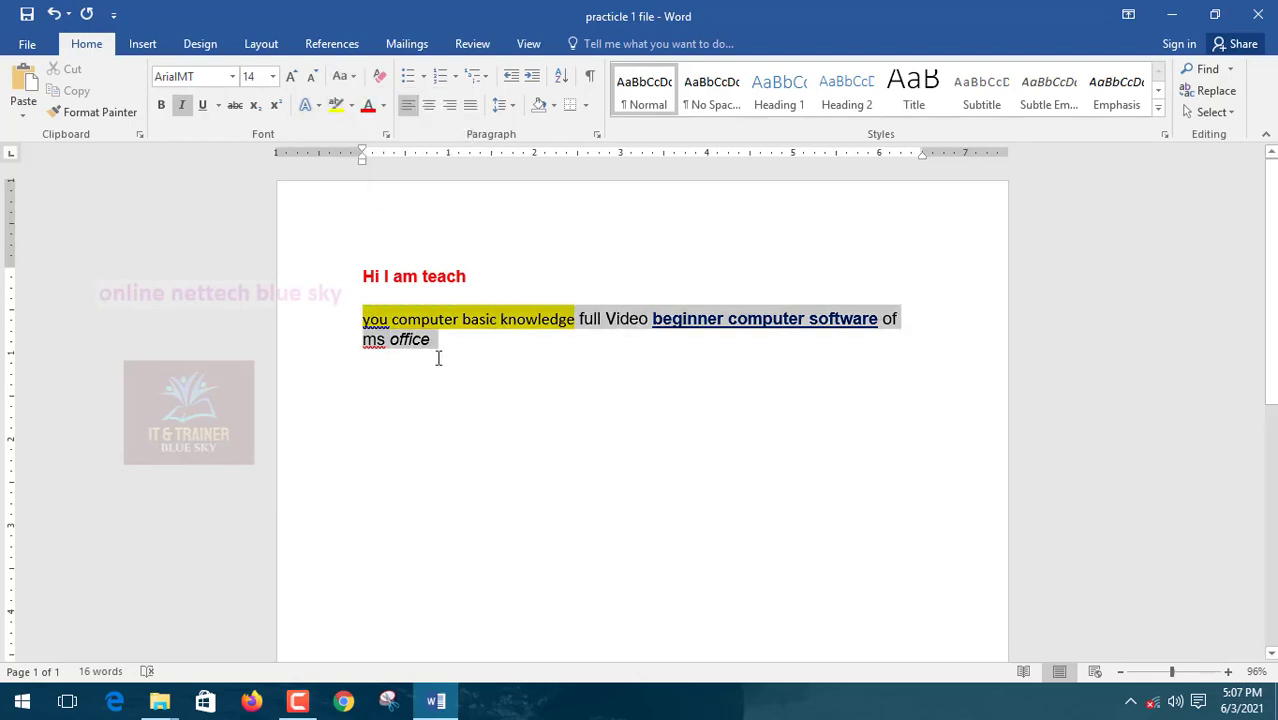
click(365, 318)
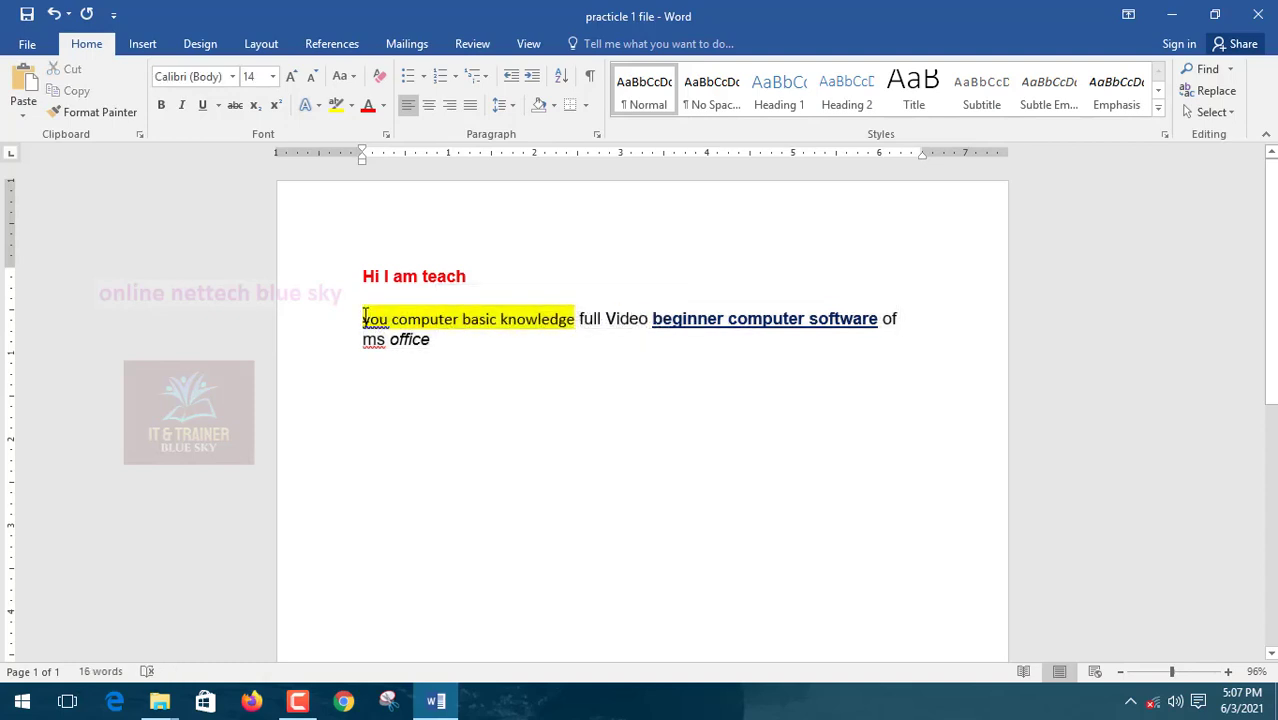
drag(371, 320, 462, 366)
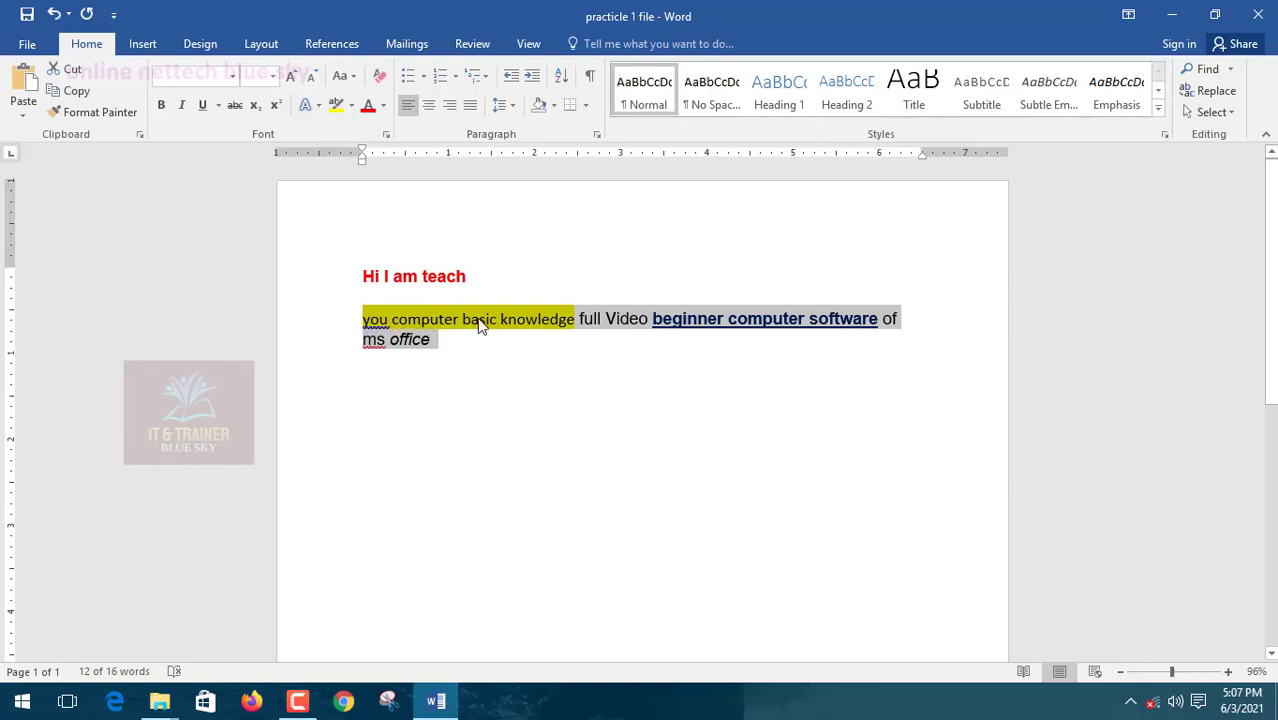
click(354, 78)
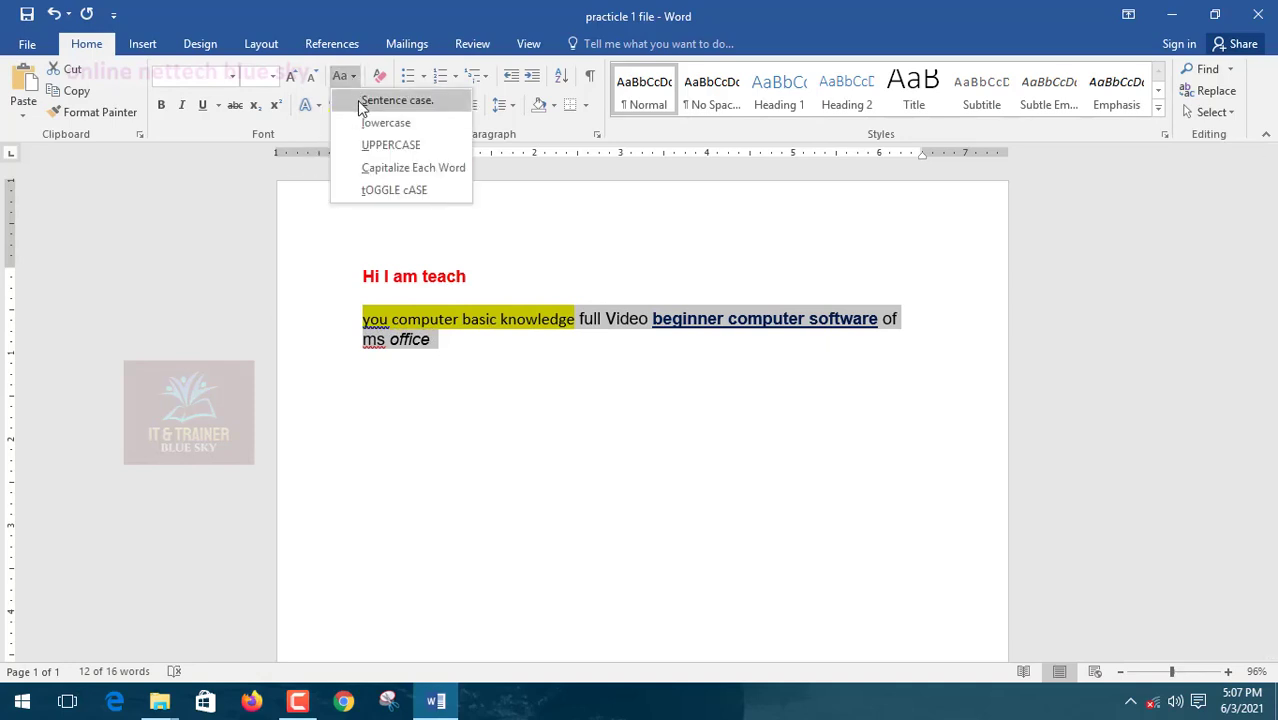
click(362, 101)
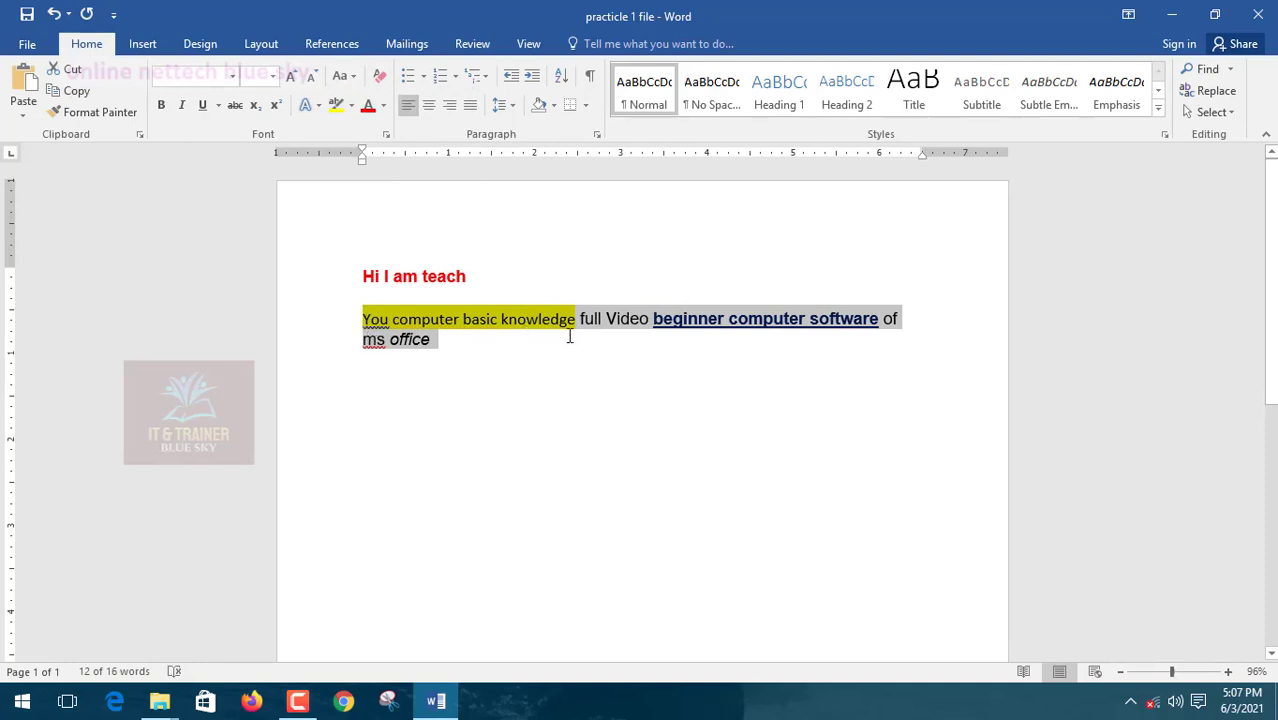
Step: Replace individual letters with capitals so the text contains "Beginner", "coMputer", "oFms" and "Am"
click(345, 79)
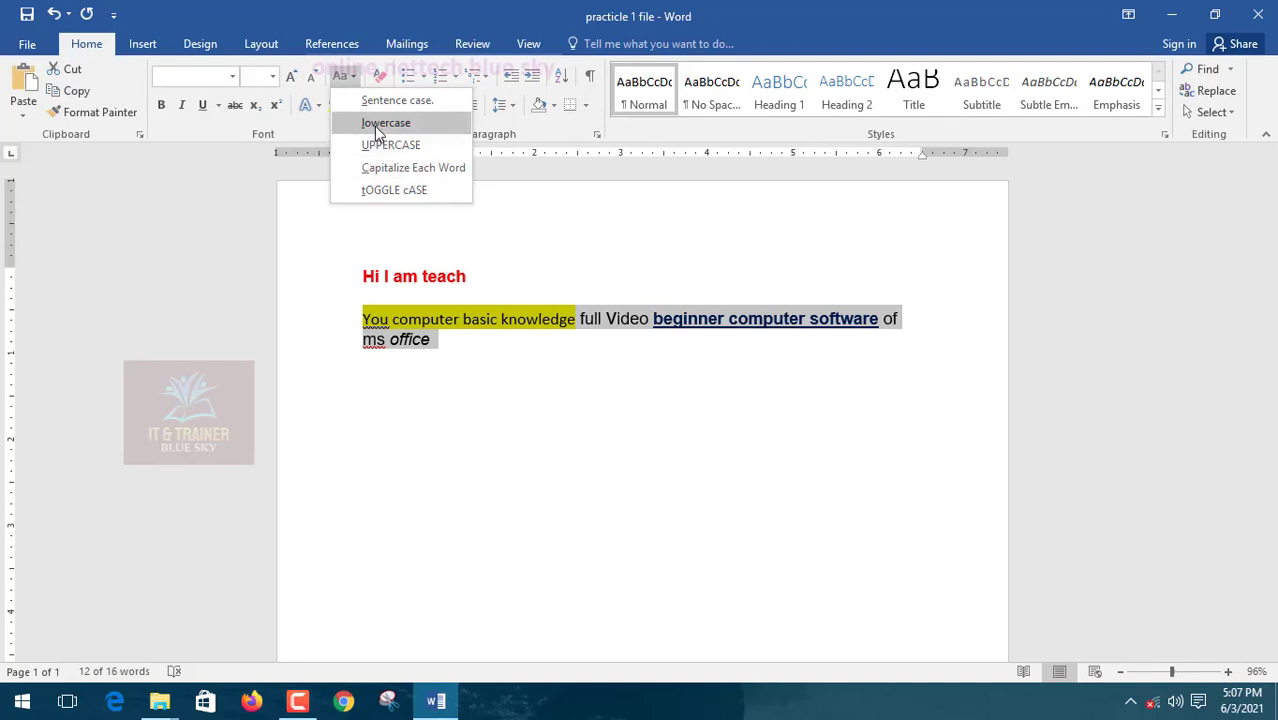
click(462, 340)
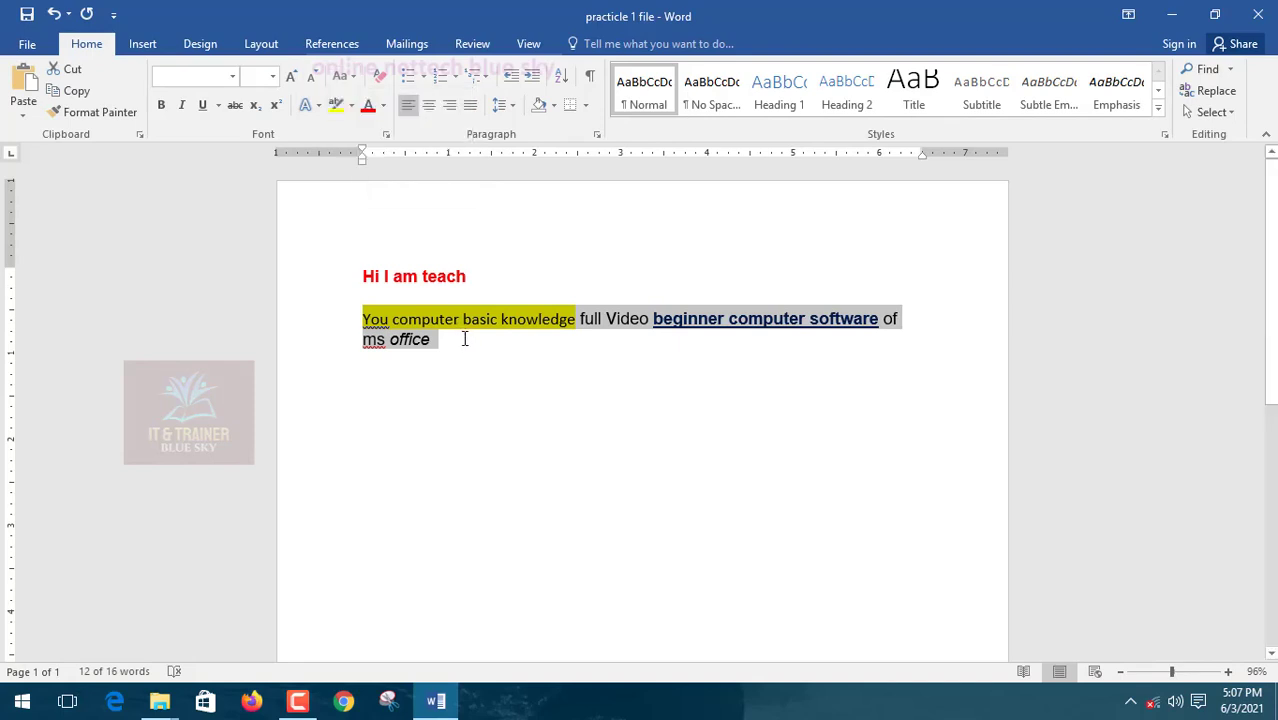
click(517, 336)
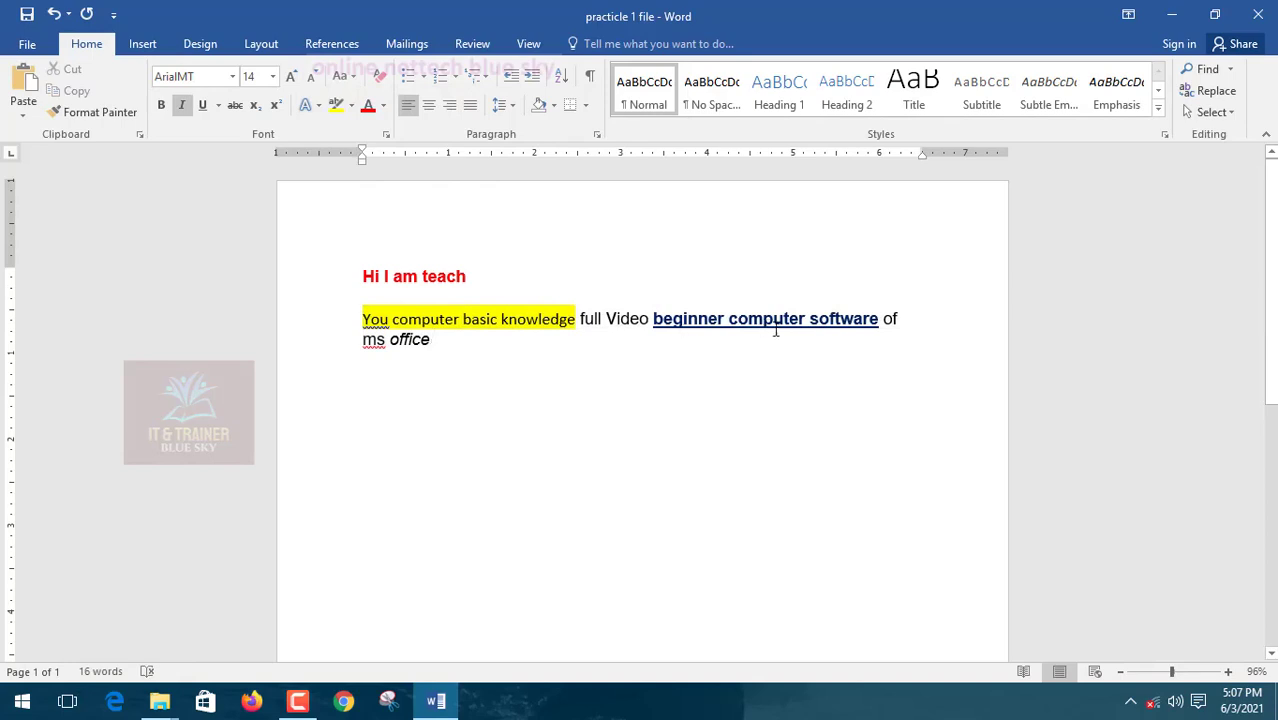
click(727, 318)
drag(667, 318, 654, 318)
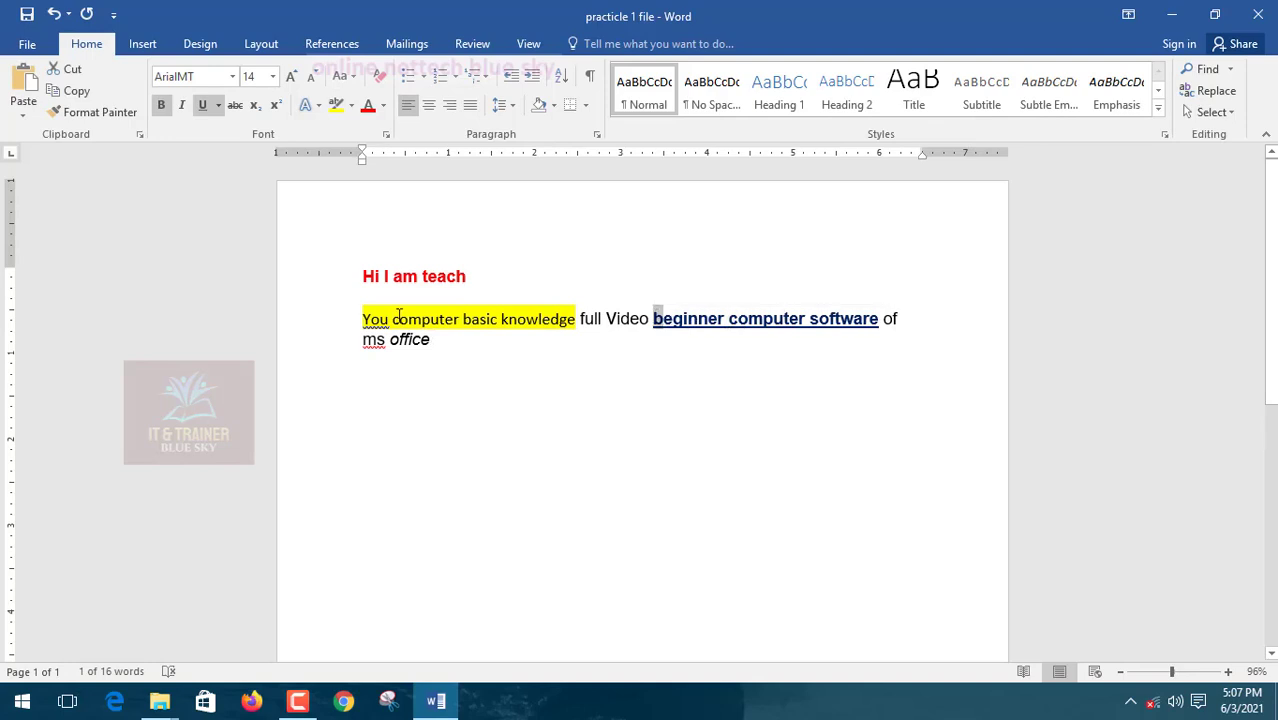
text(B)
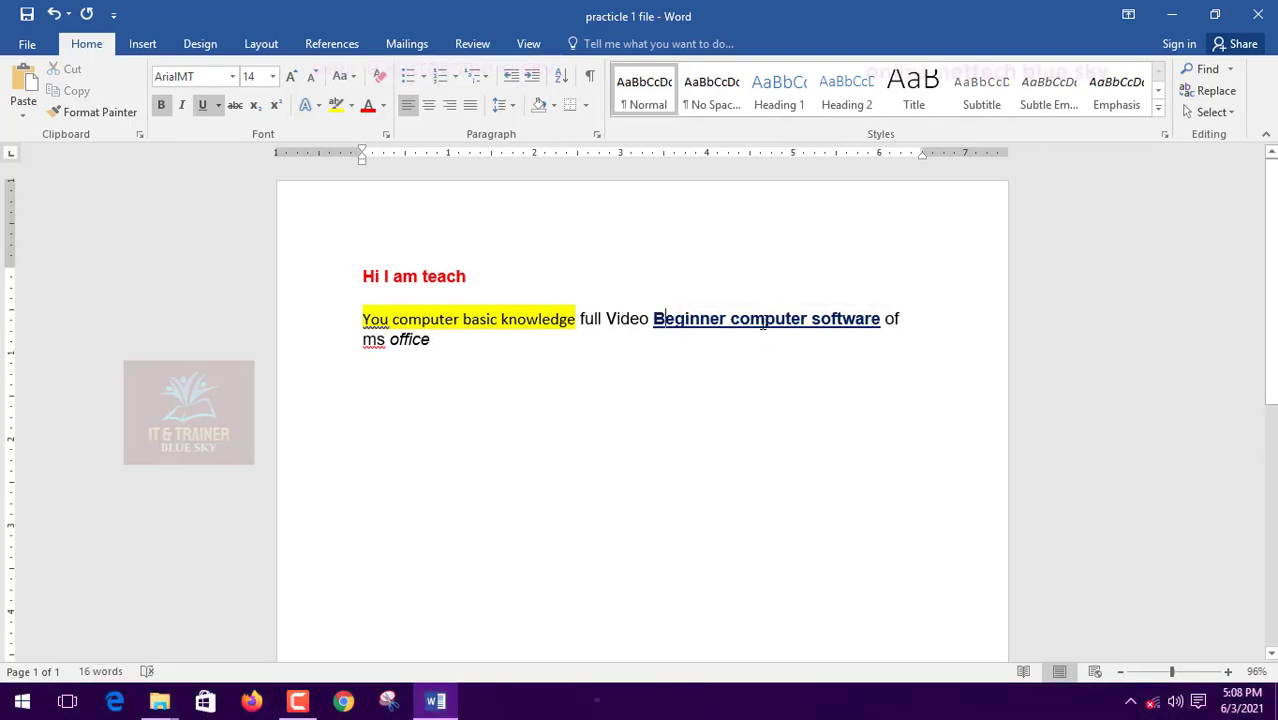
drag(764, 318, 751, 318)
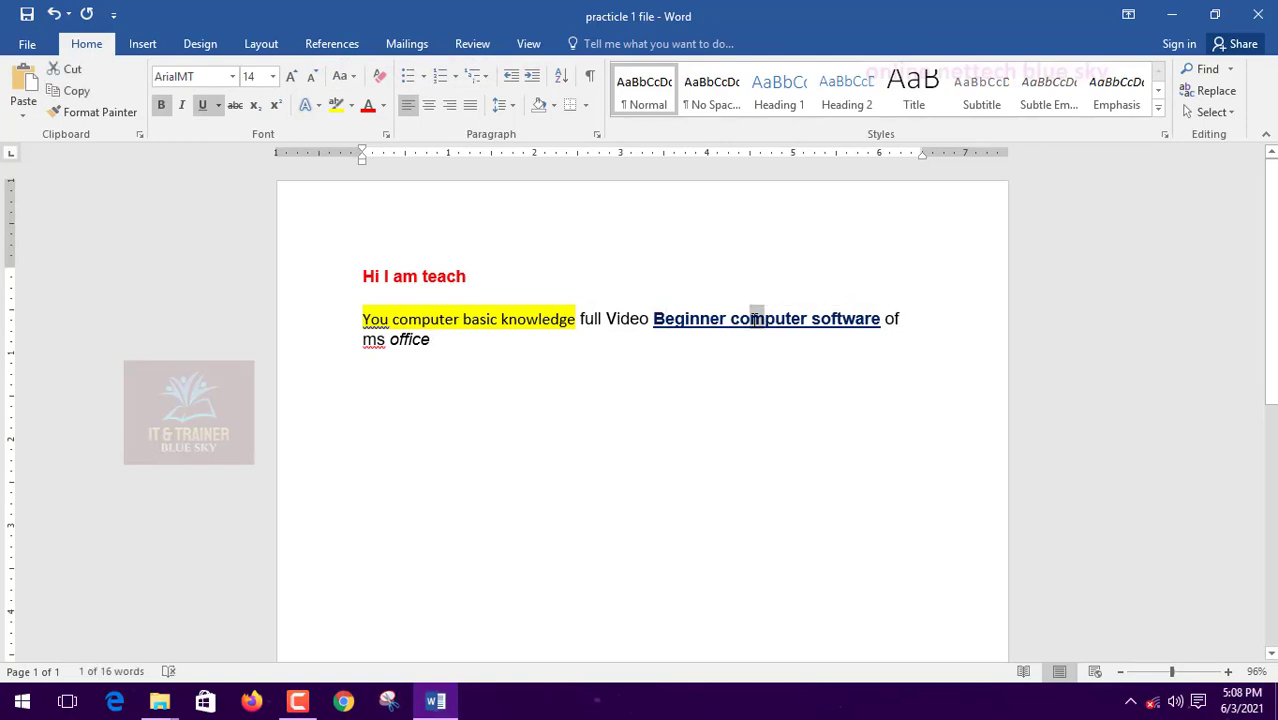
text(M)
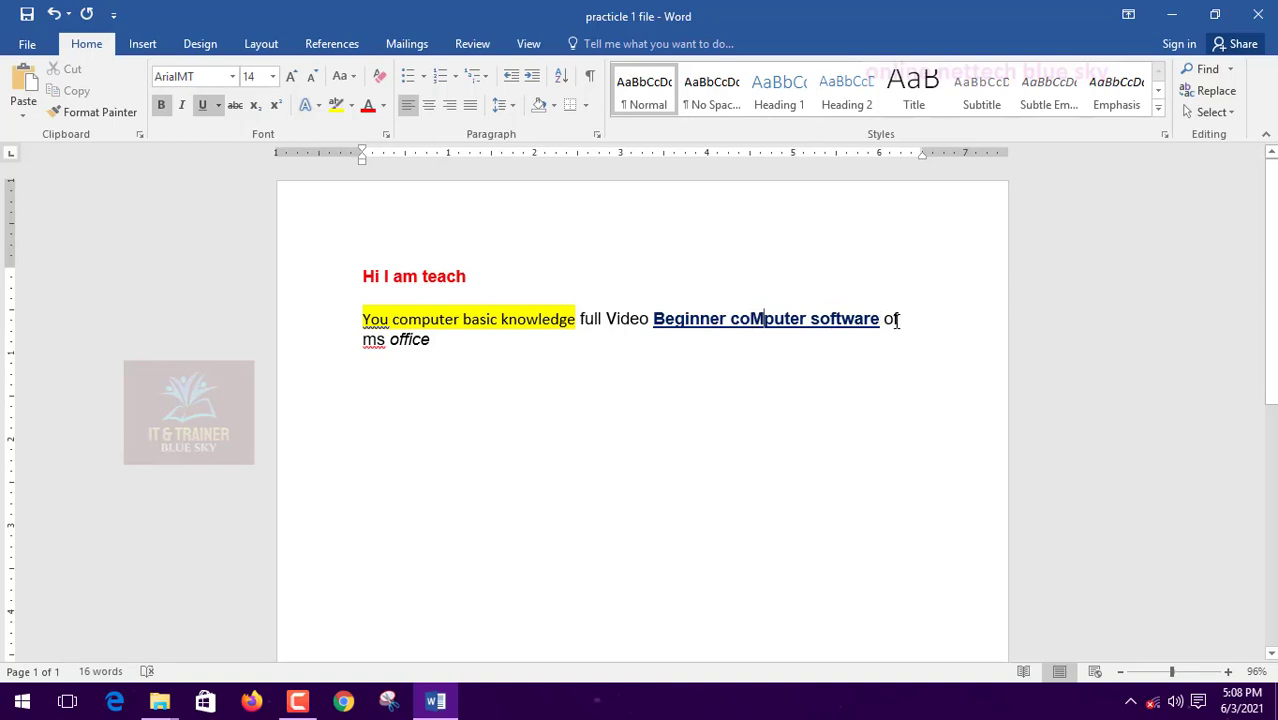
drag(895, 320, 904, 321)
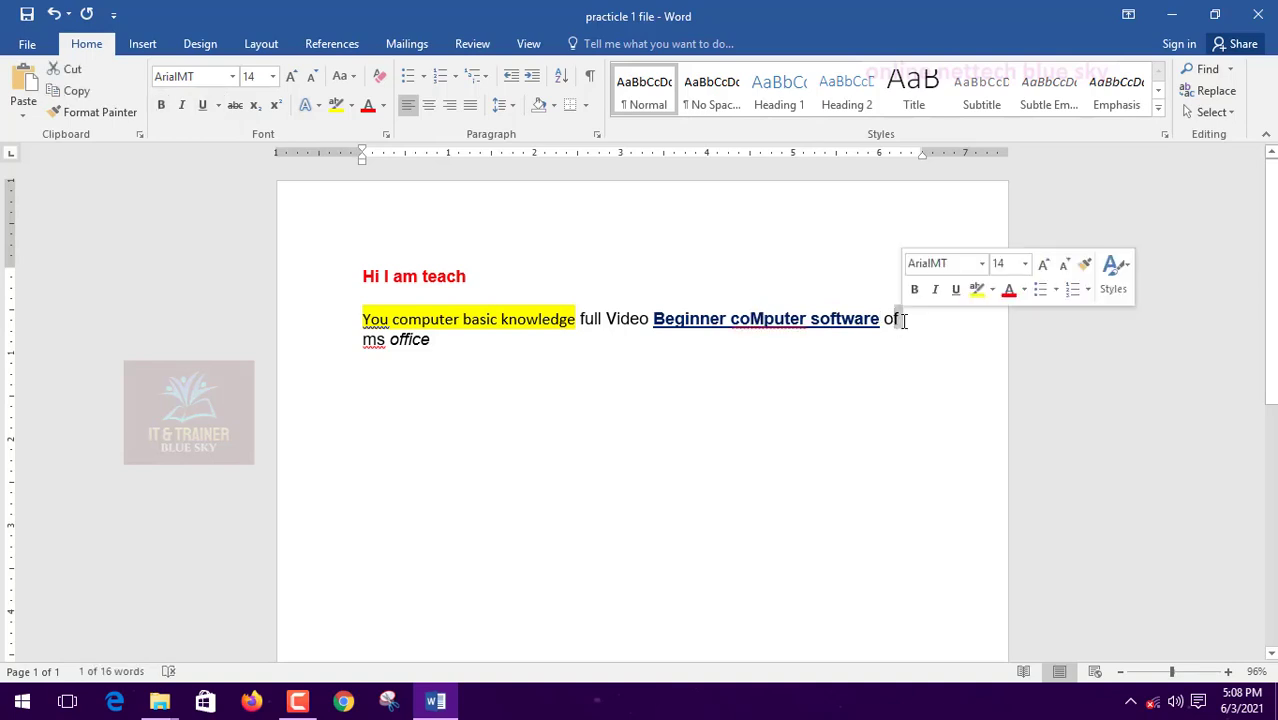
text(F)
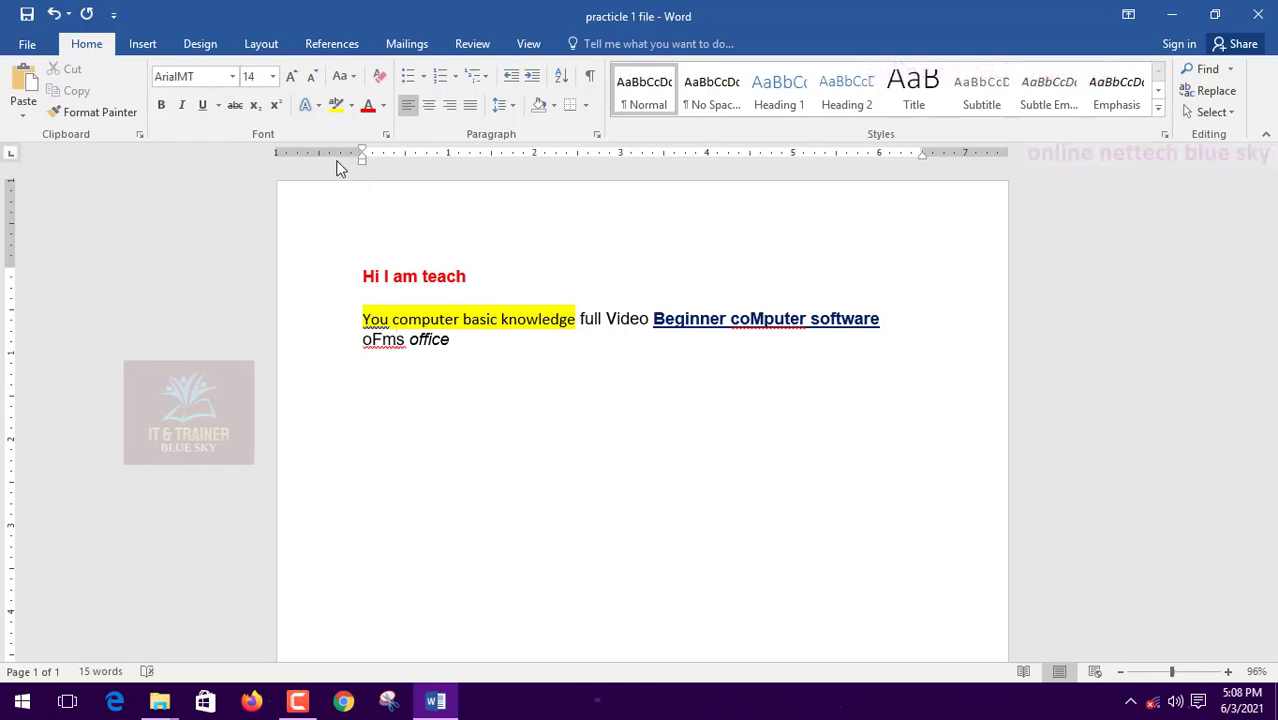
double_click(399, 278)
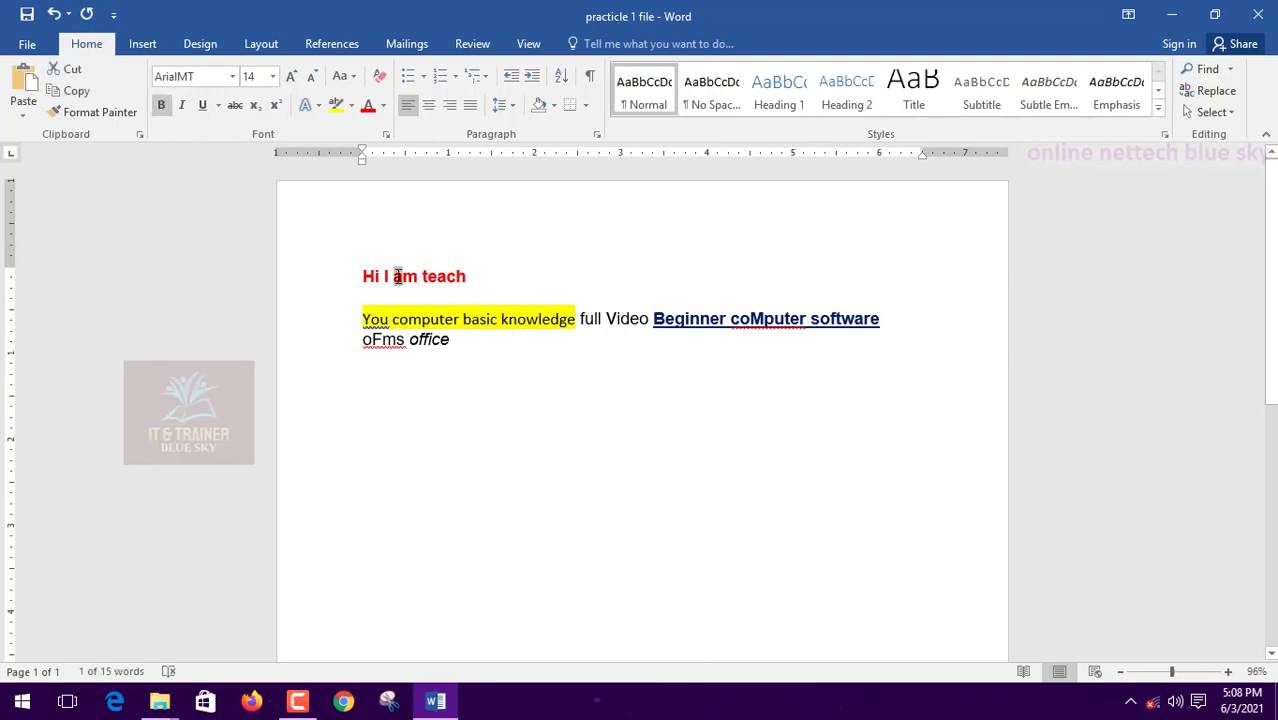
text(A)
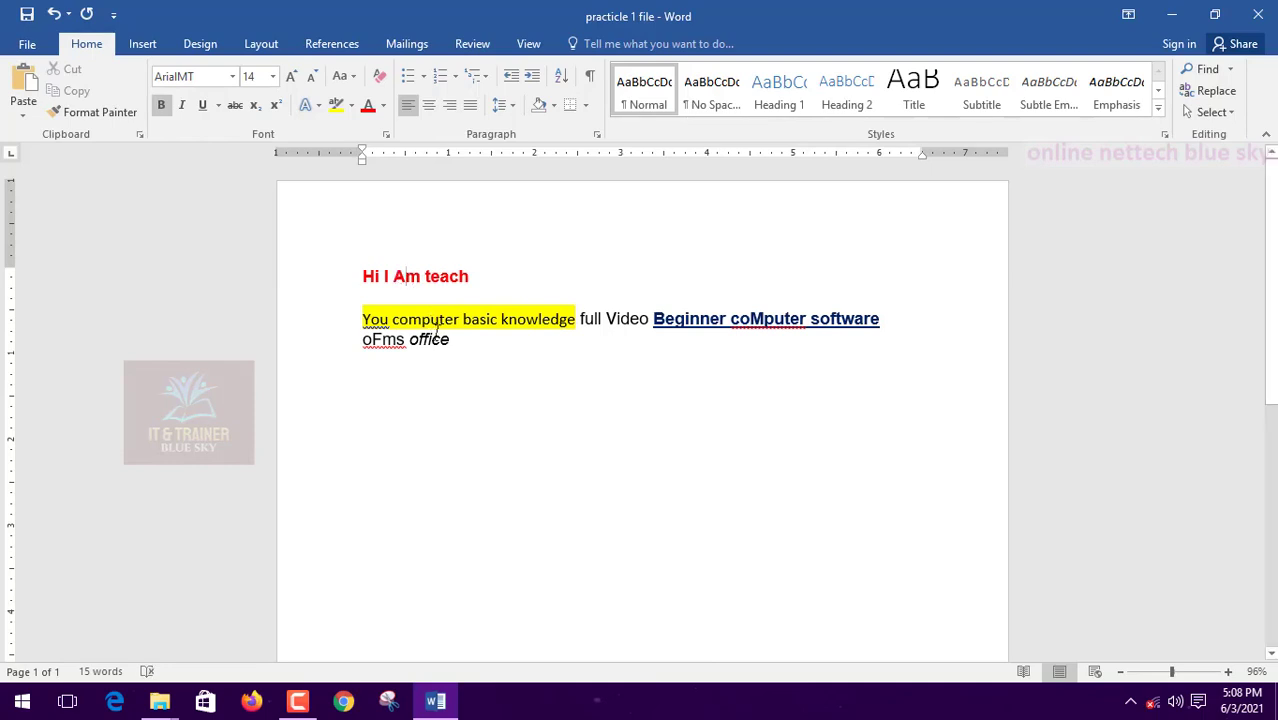
Step: Convert the entire document text to lowercase, and change it to UPPERCASE
click(449, 341)
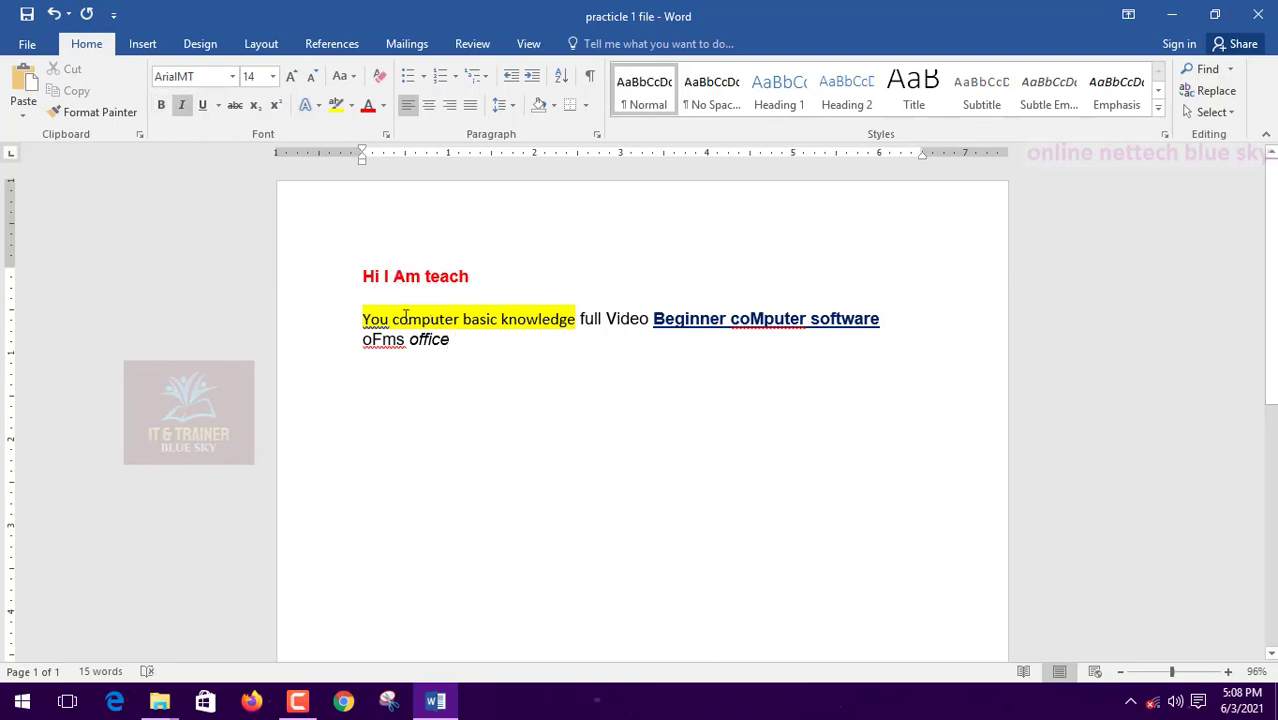
triple_click(336, 252)
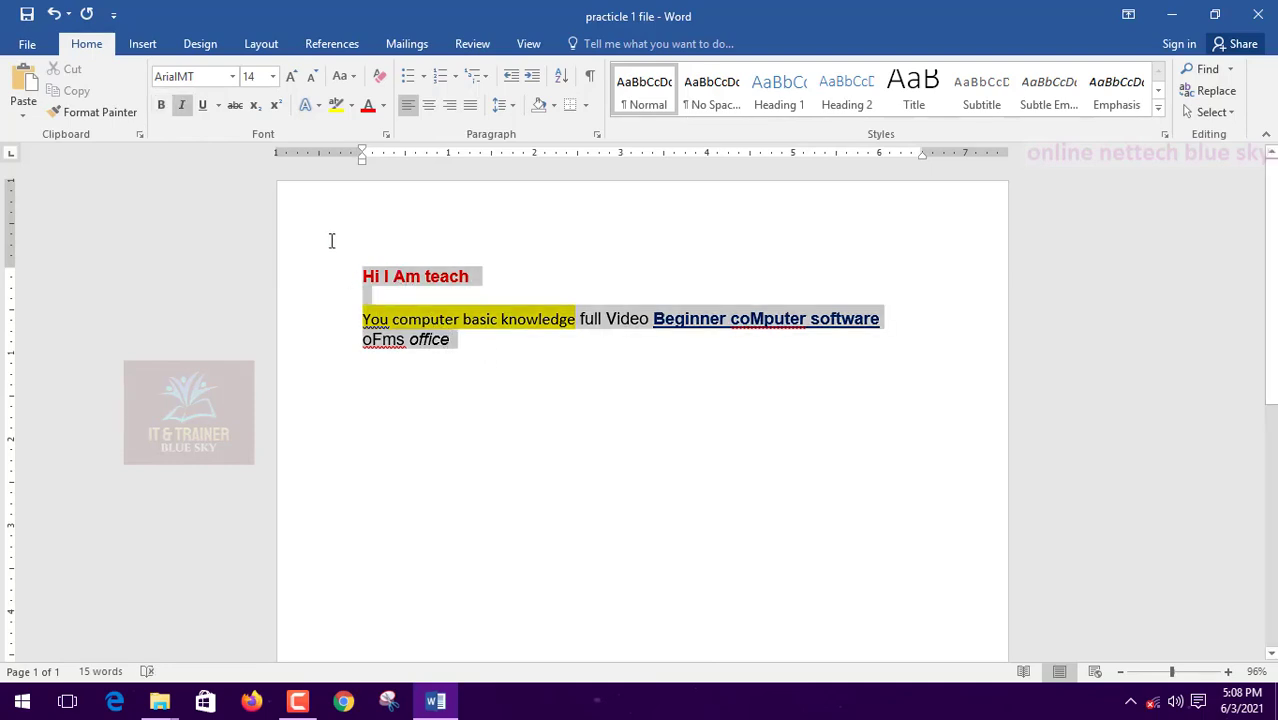
click(350, 80)
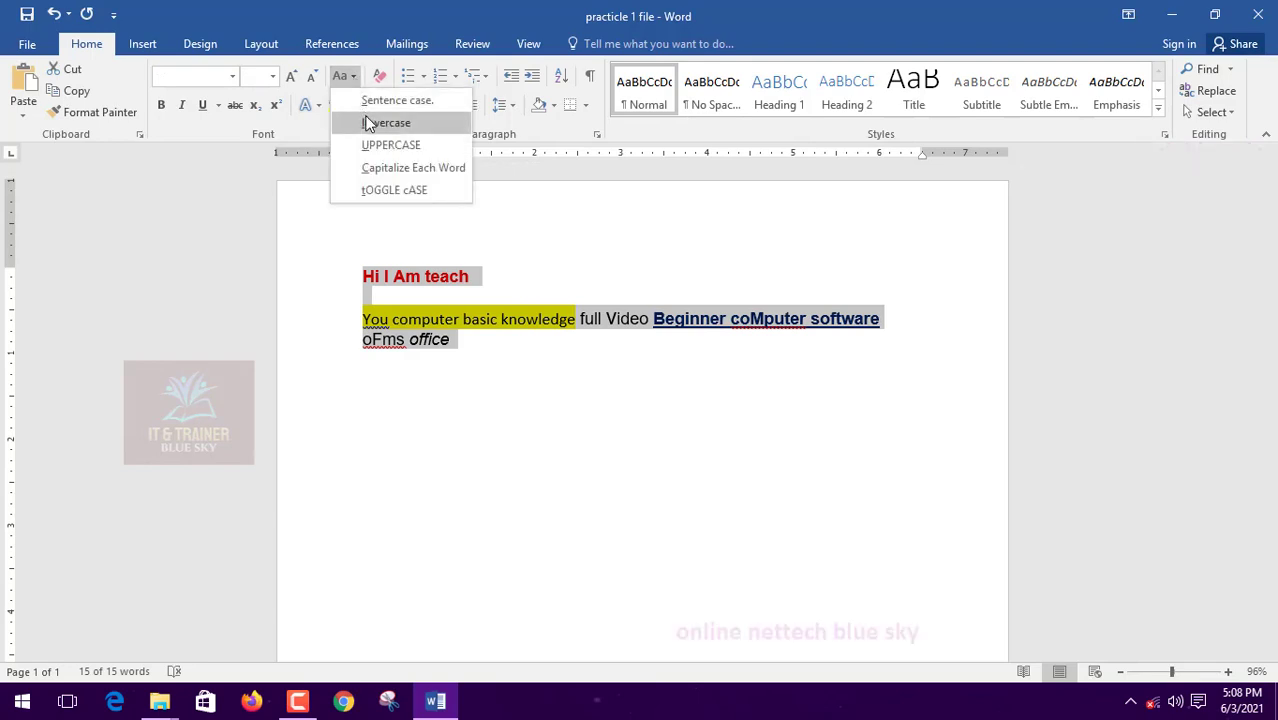
click(367, 123)
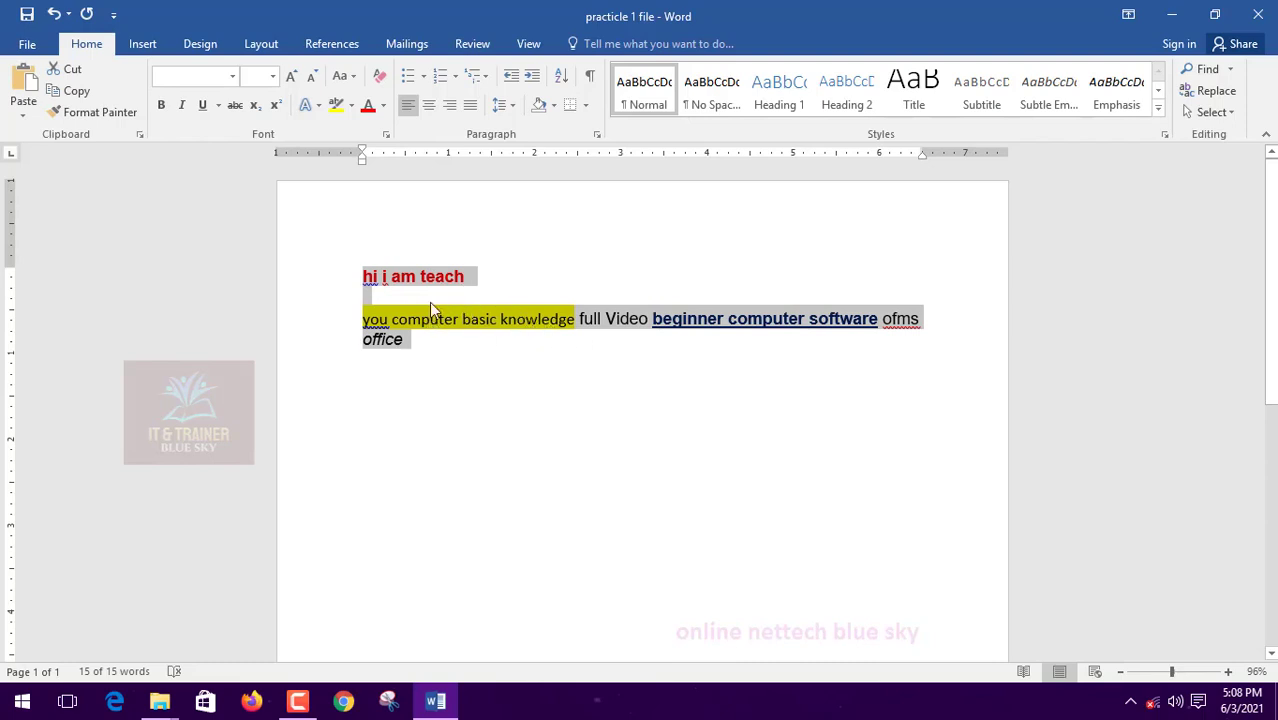
click(352, 78)
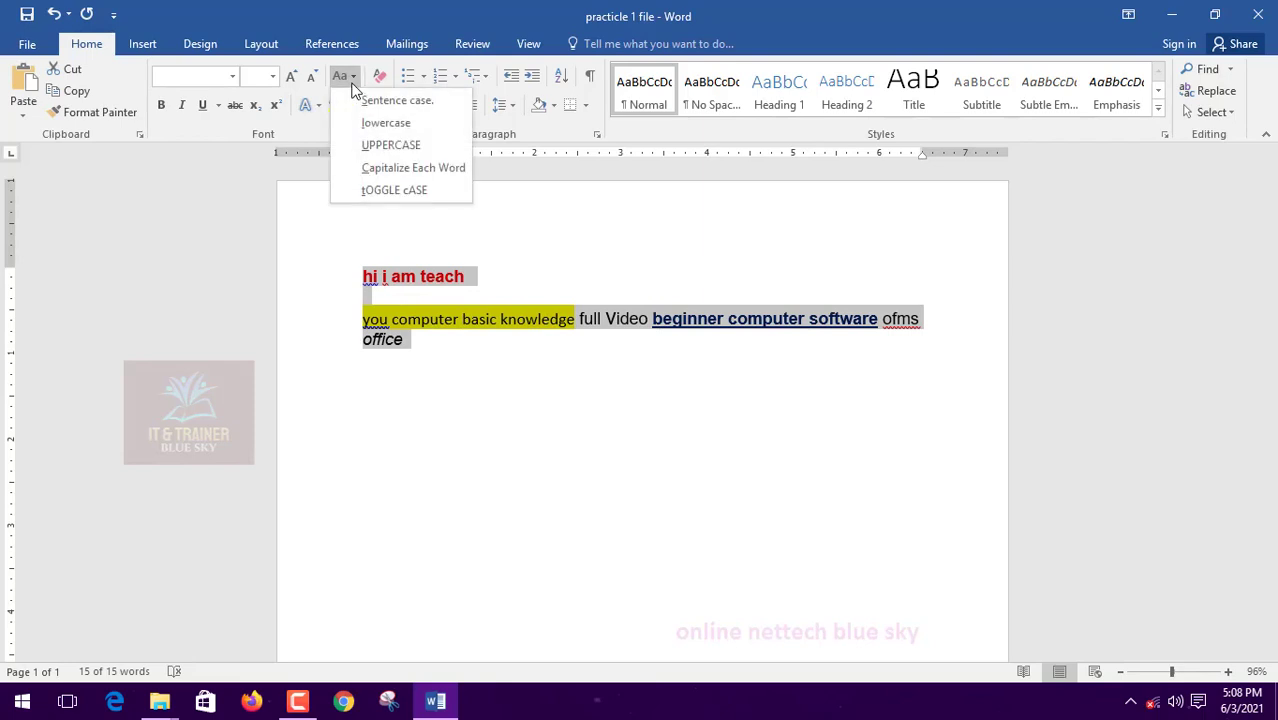
click(390, 145)
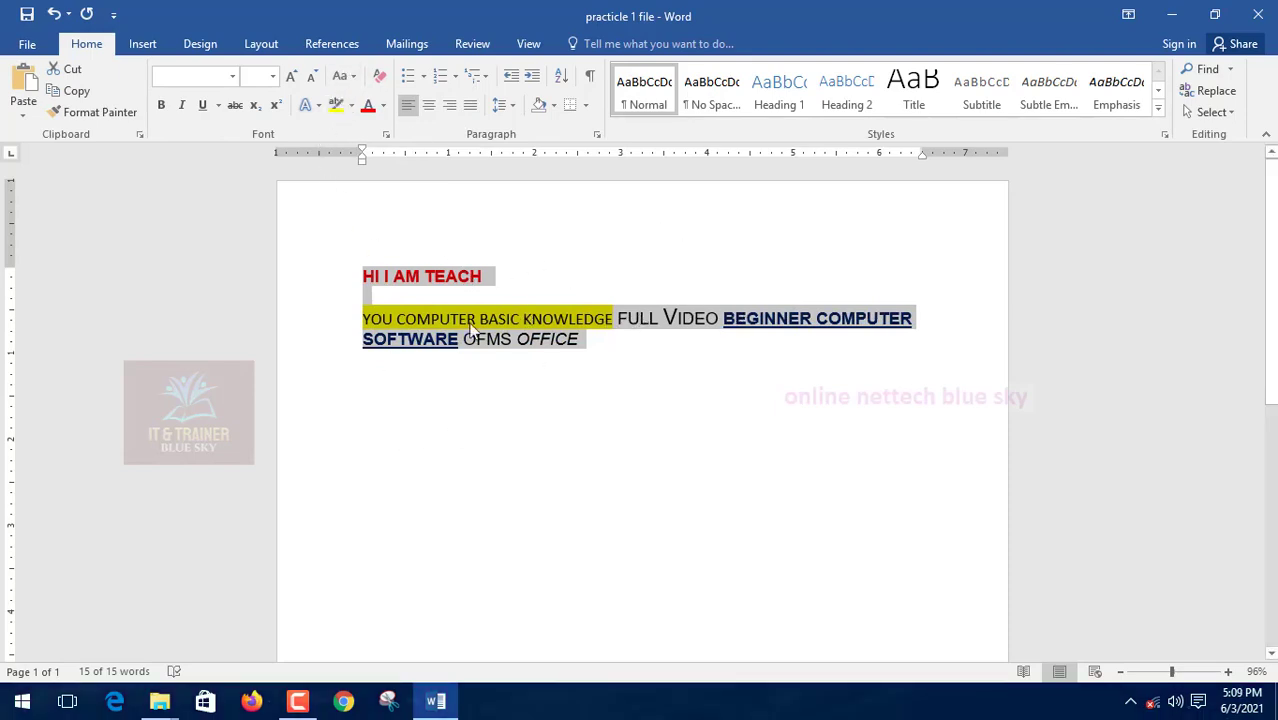
click(350, 78)
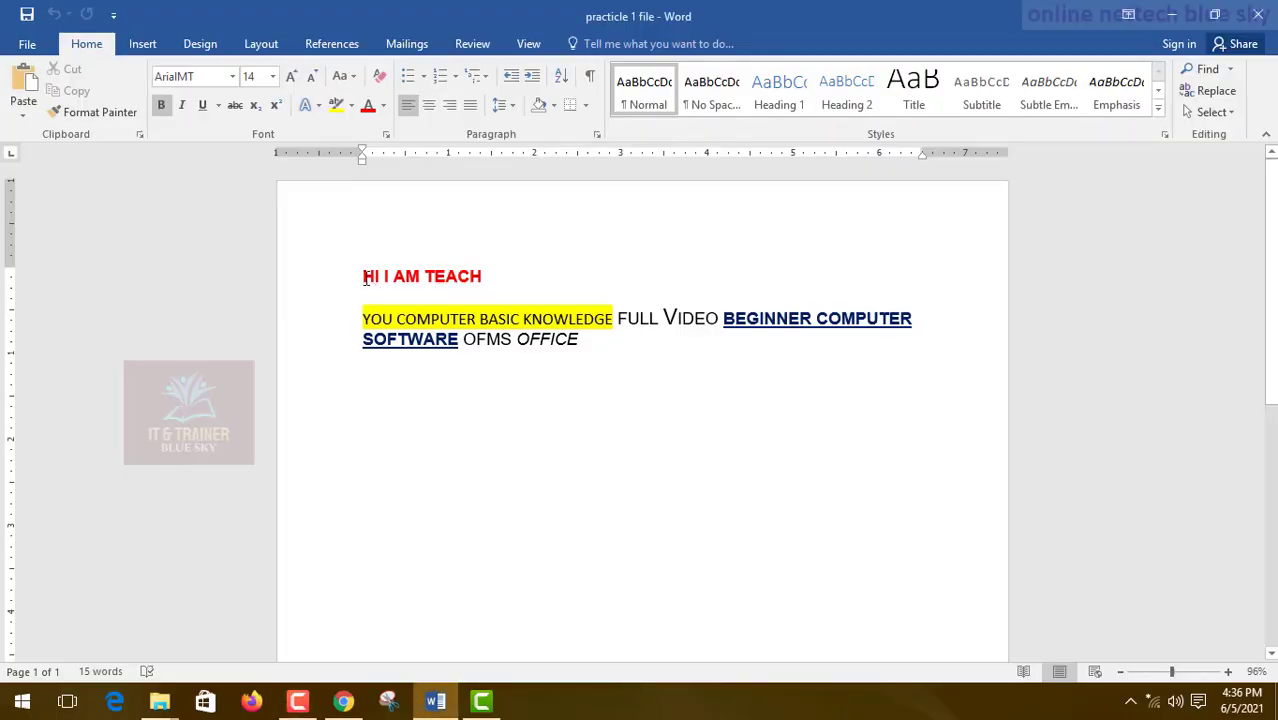
drag(364, 278, 678, 343)
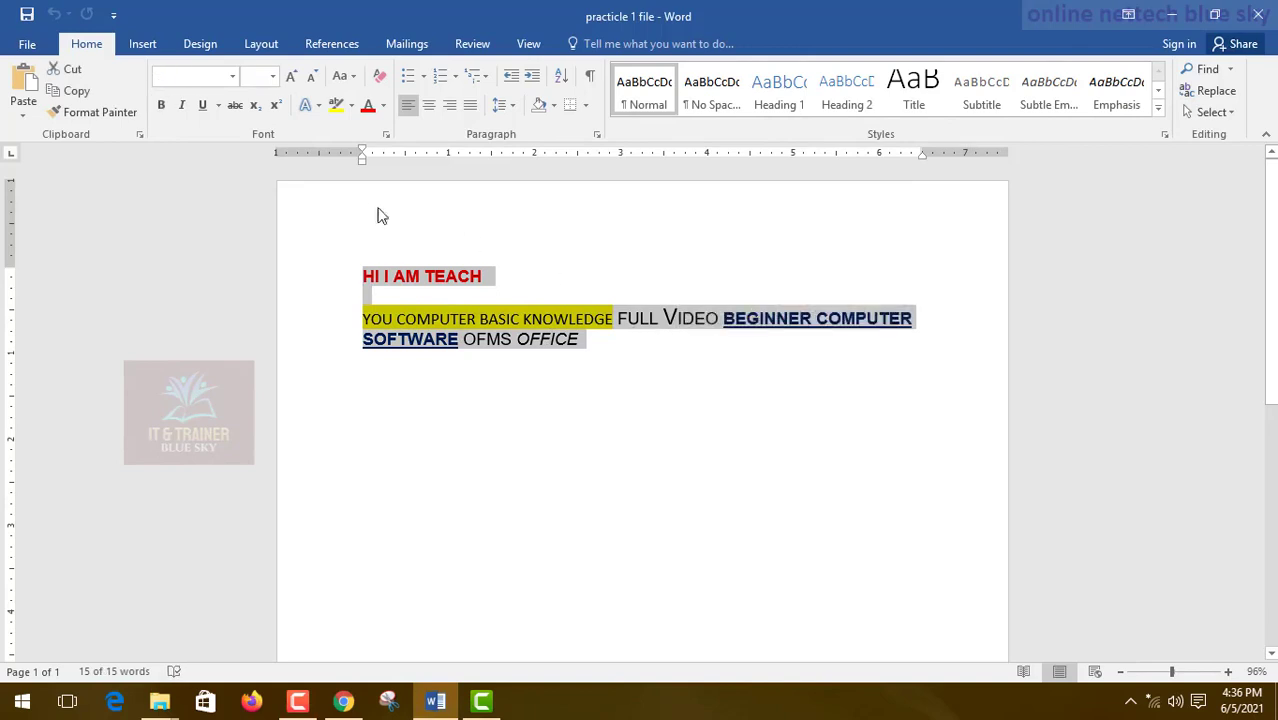
click(348, 80)
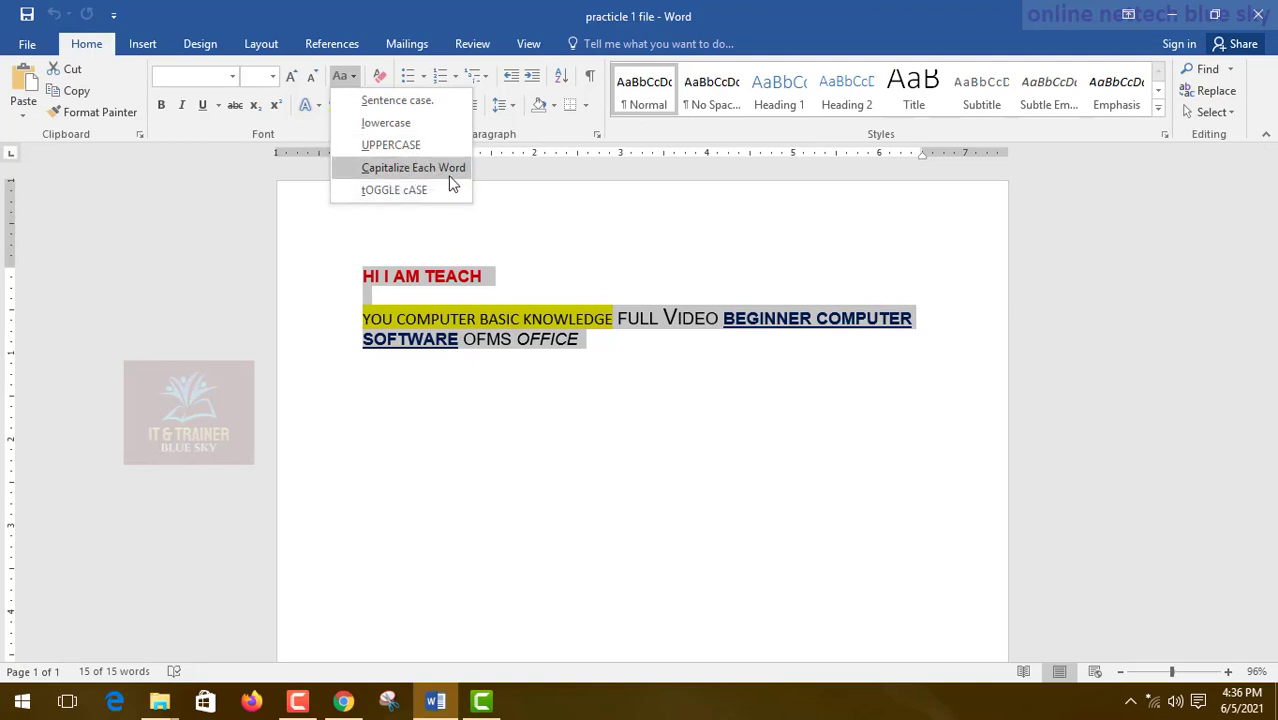
click(450, 180)
click(393, 320)
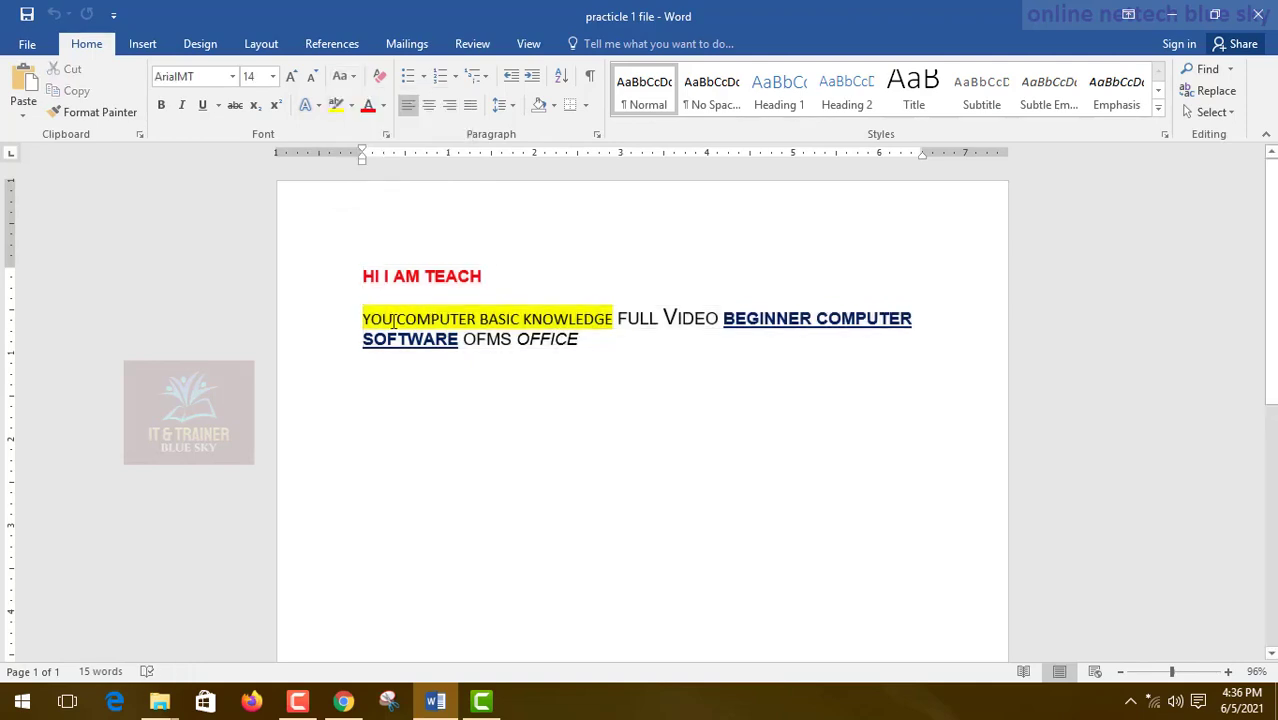
double_click(399, 318)
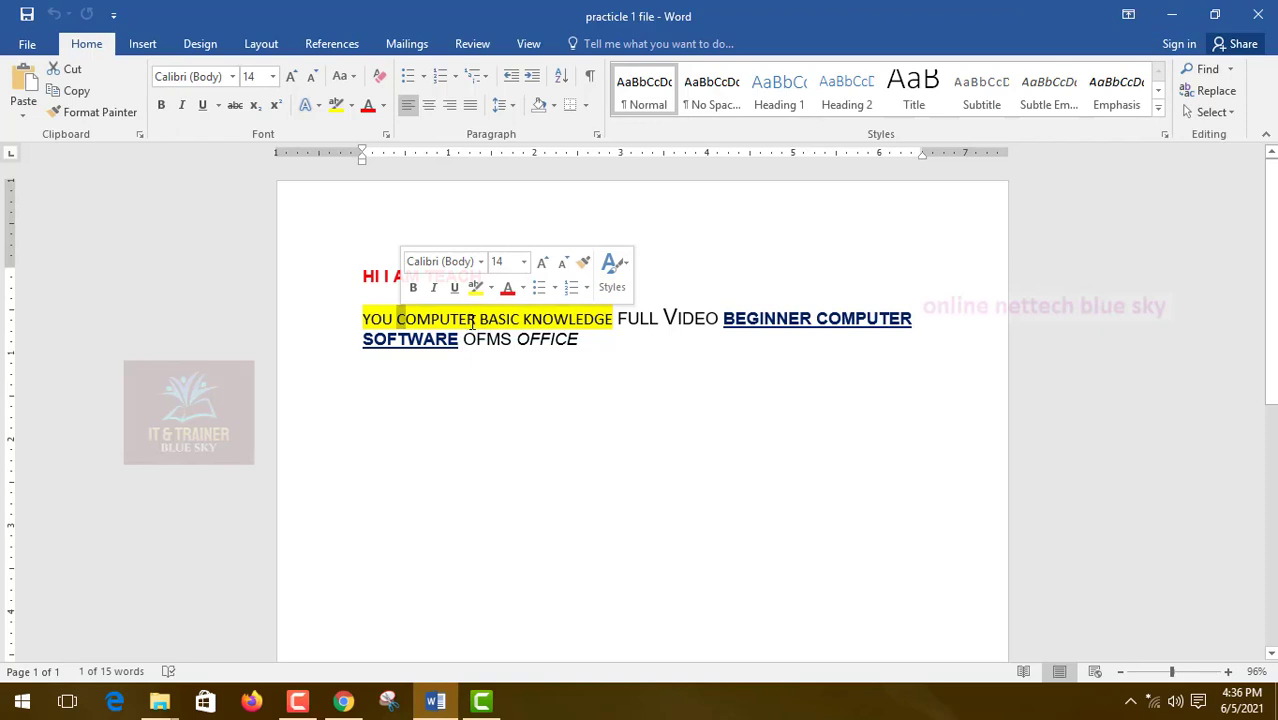
drag(472, 322, 416, 318)
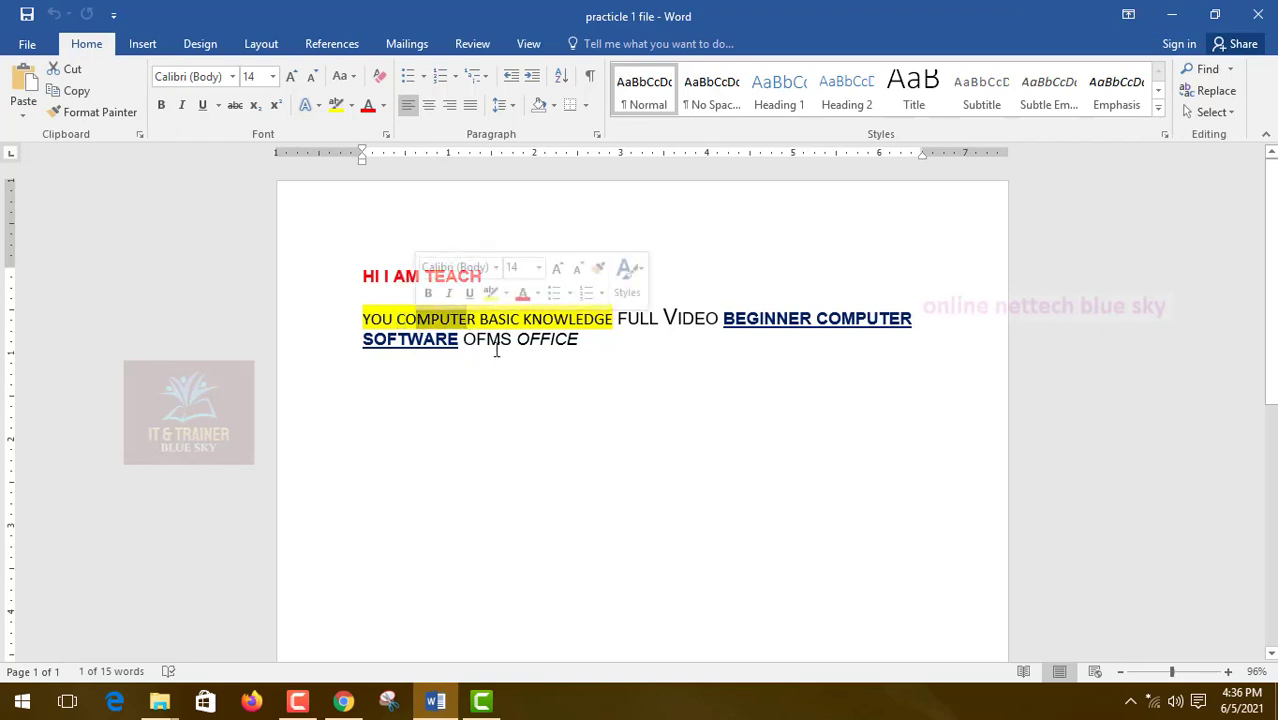
click(579, 341)
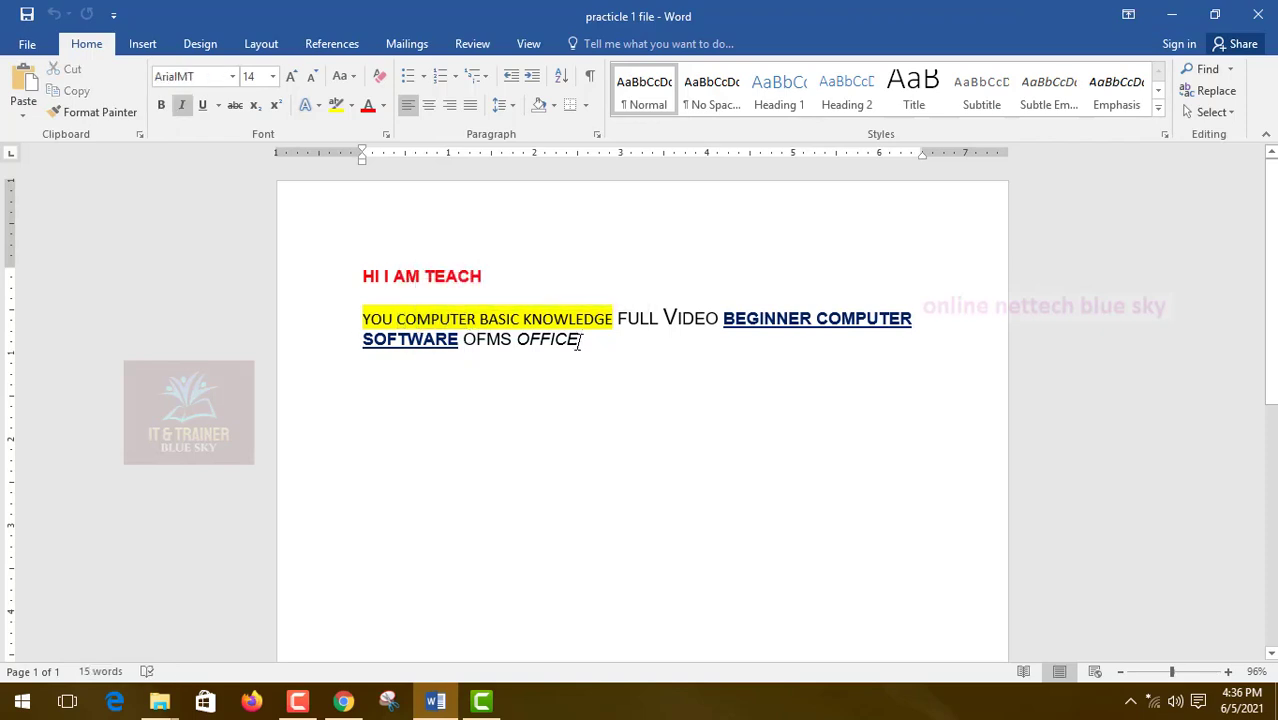
Step: Change the case of the entire document text to Capitalize Each Word and check the initial letters
drag(579, 341, 355, 263)
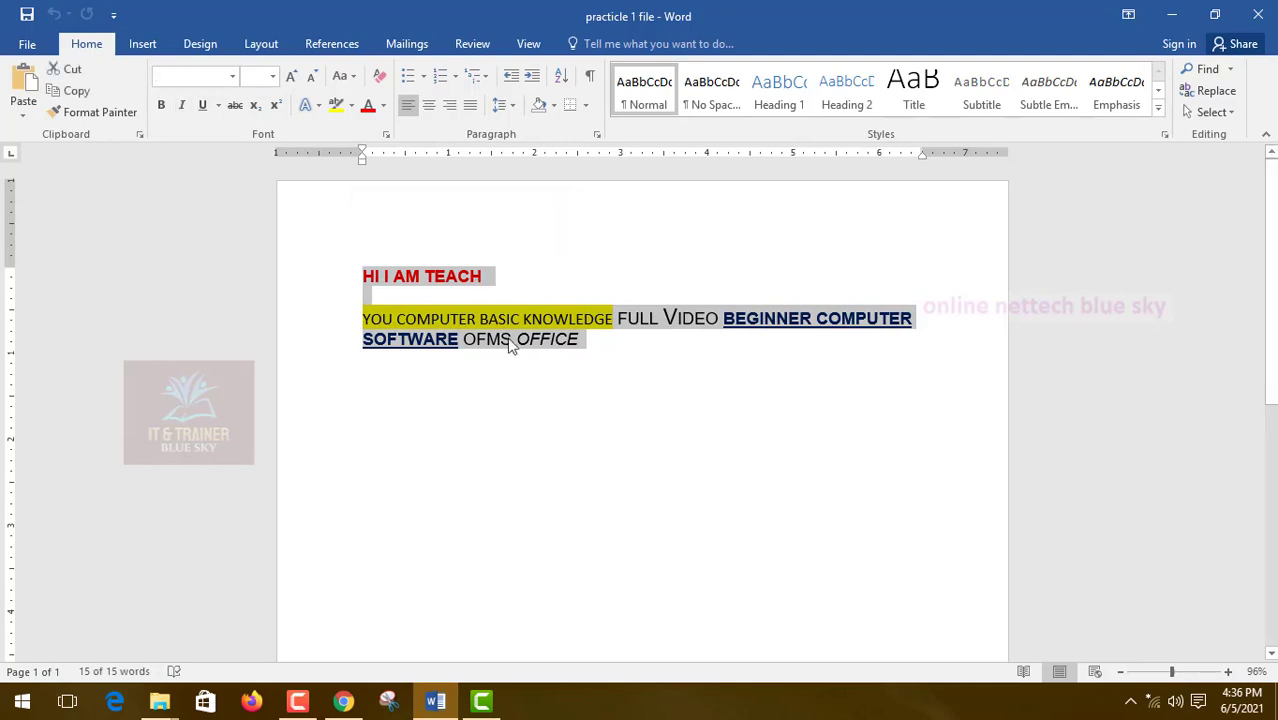
click(341, 76)
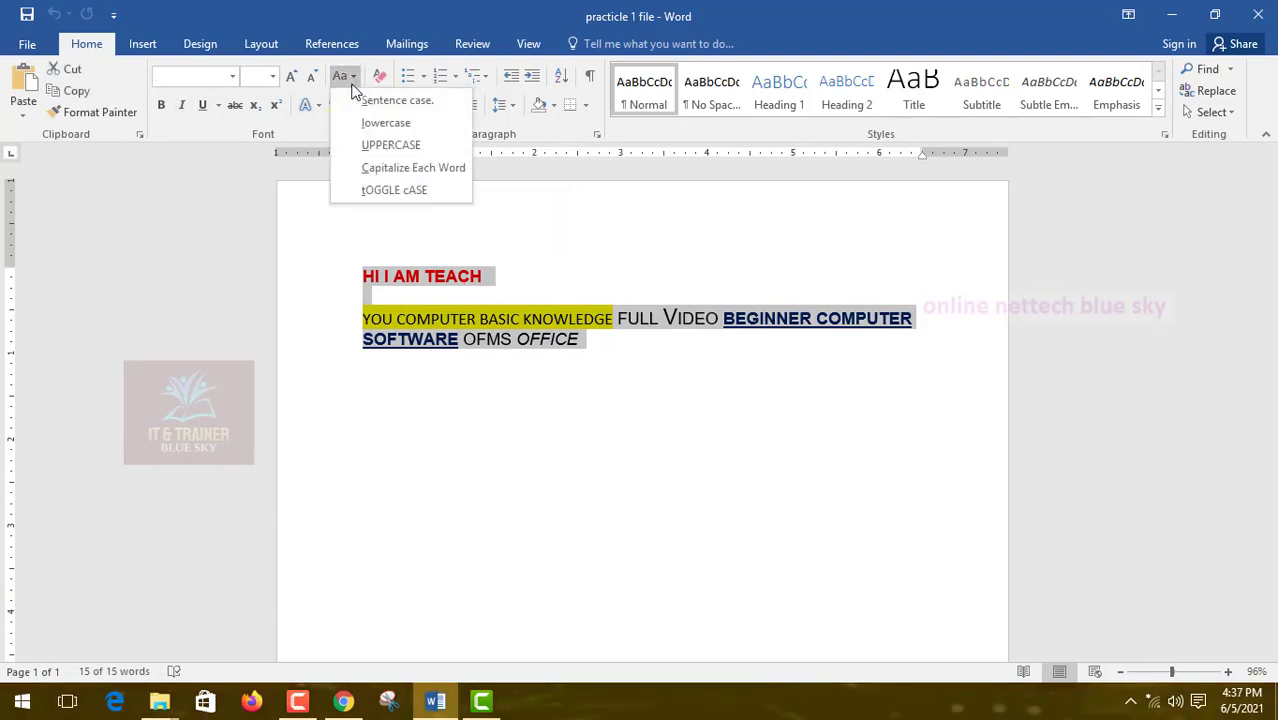
click(377, 169)
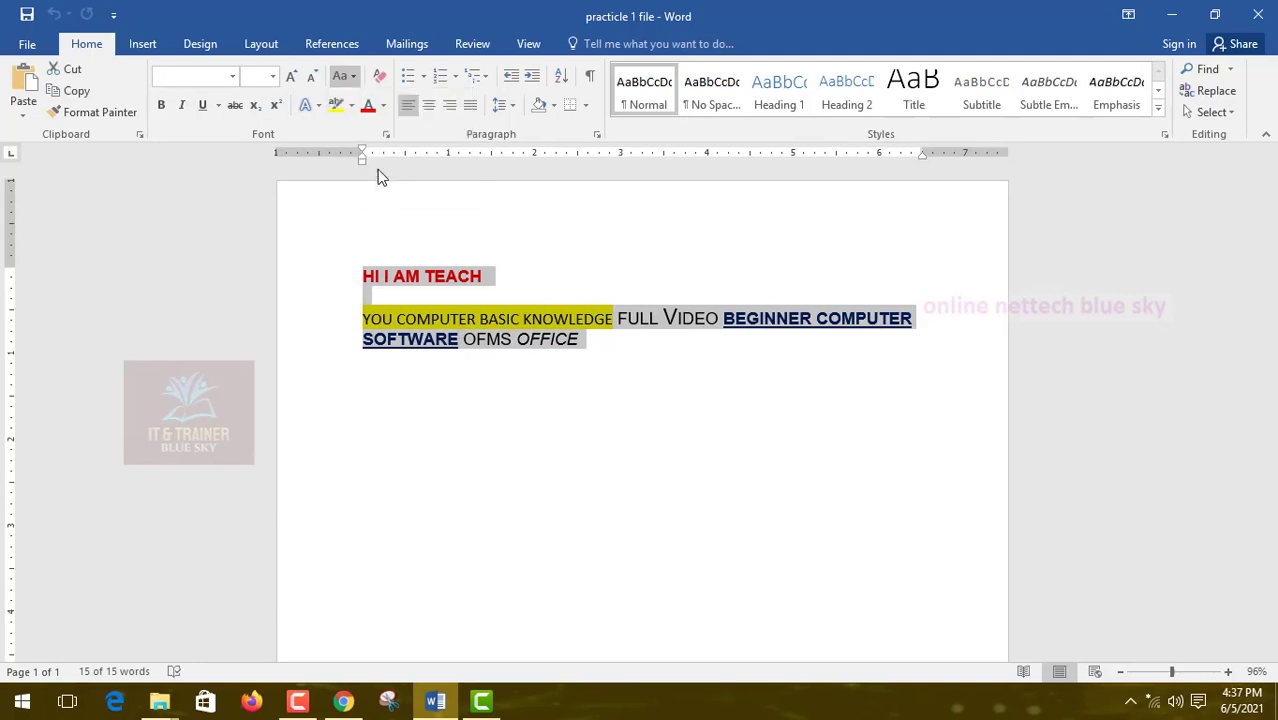
click(503, 350)
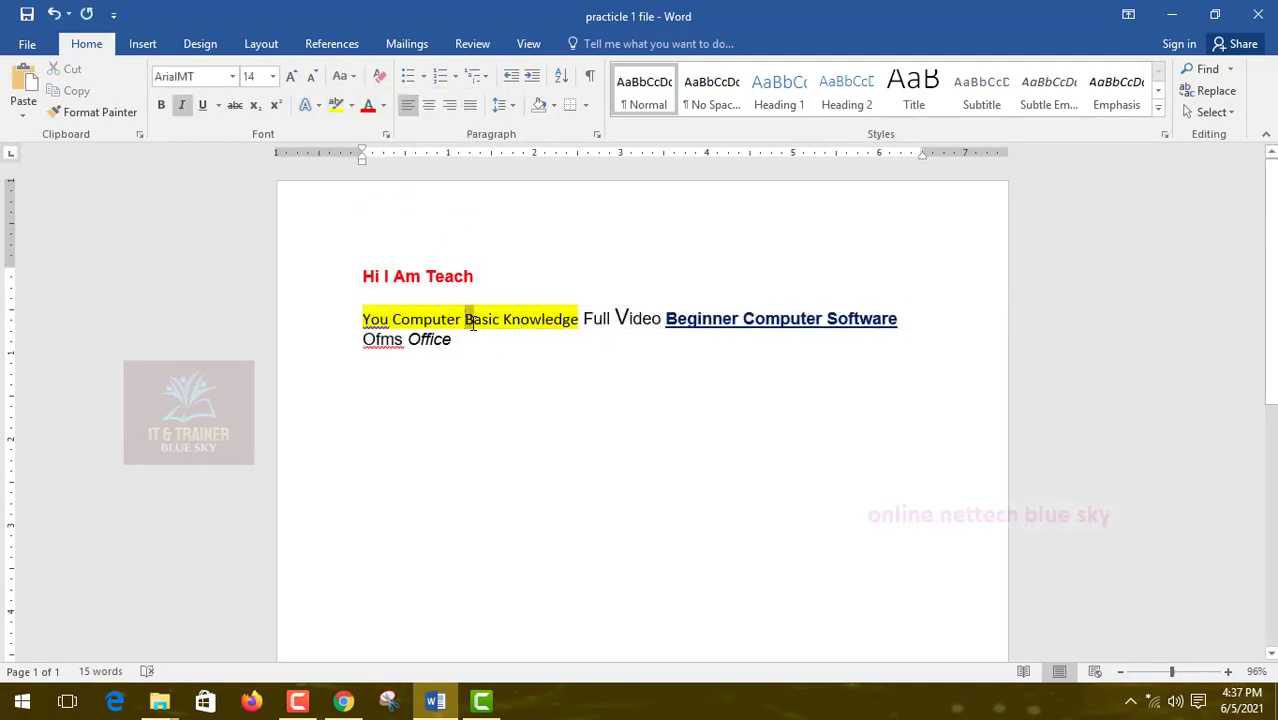
drag(466, 325, 509, 323)
drag(398, 326, 391, 326)
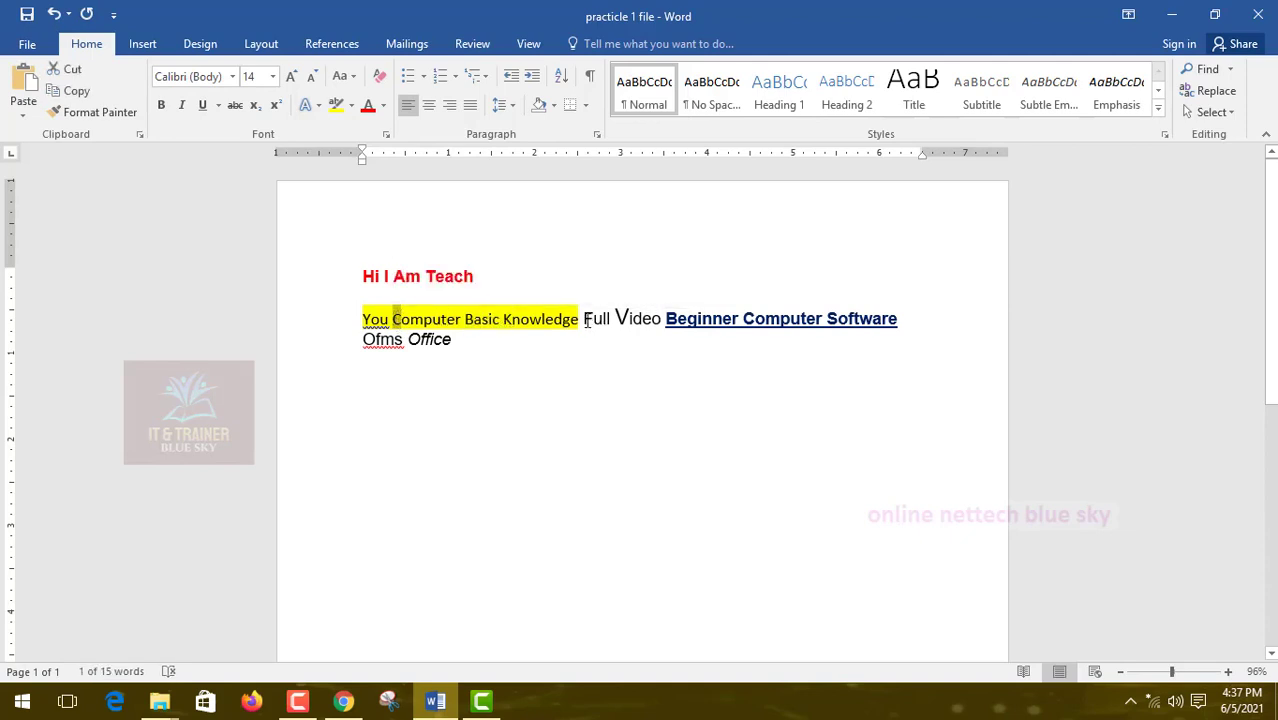
click(559, 394)
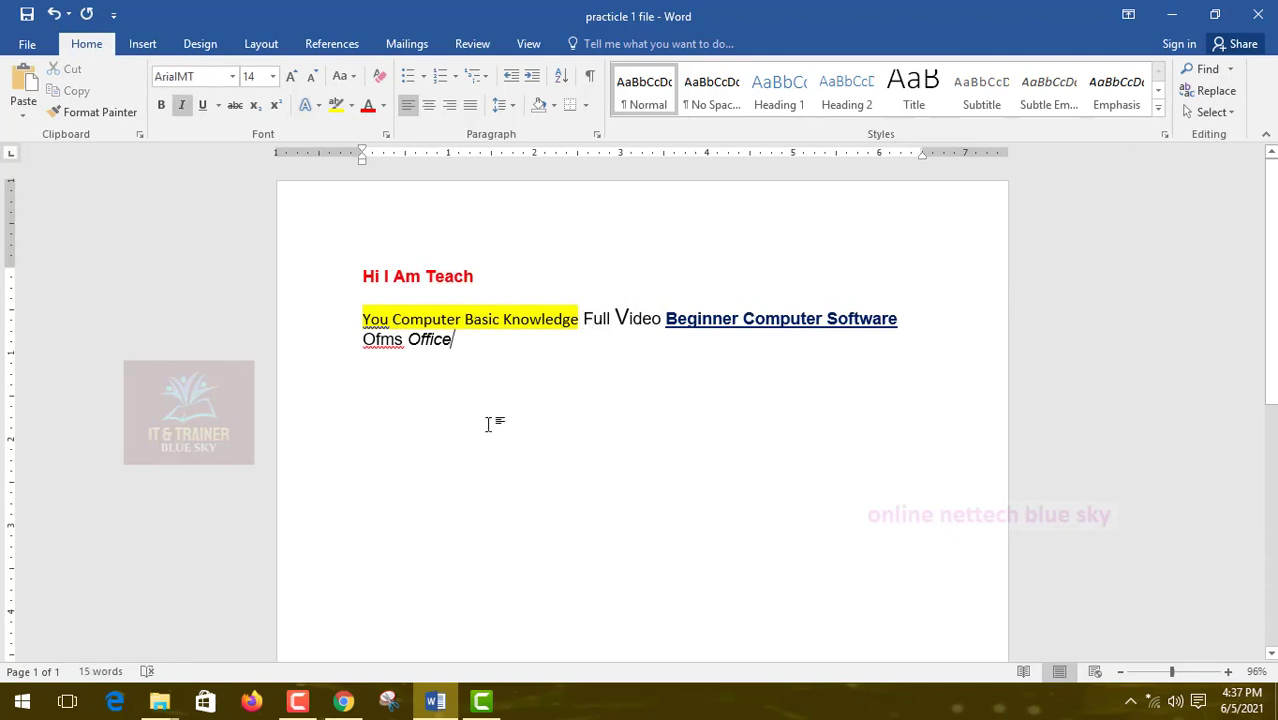
Step: Remove the italic formatting so that all of "Ofms Office" is in regular style
drag(464, 349, 362, 341)
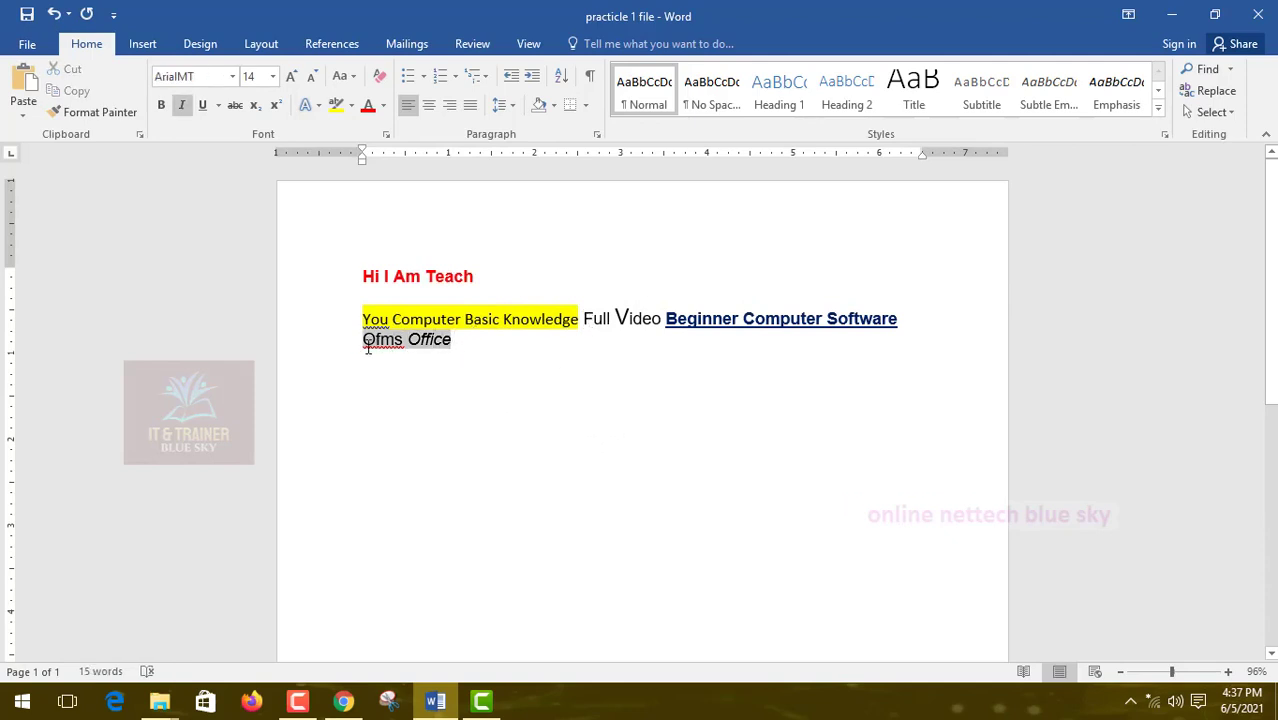
click(189, 106)
click(189, 106)
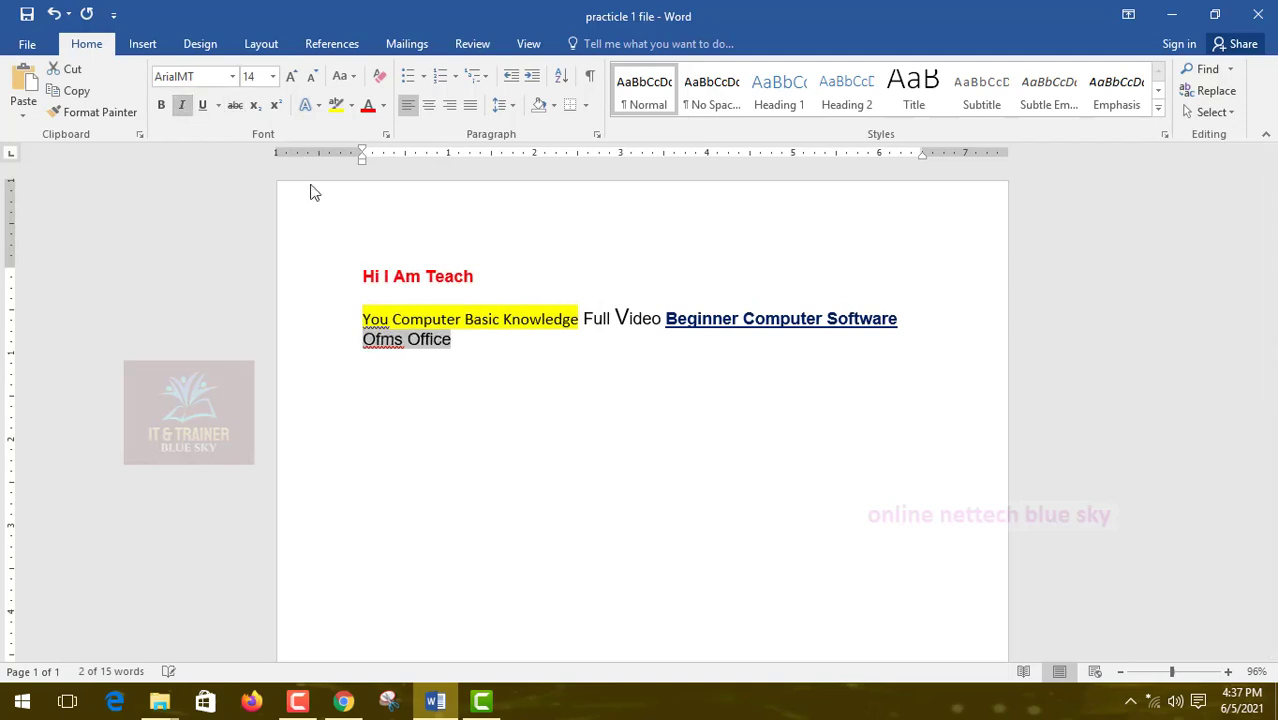
Step: Add two new lines below "Ofms Office" containing the words "Mango" and "mago"
click(466, 380)
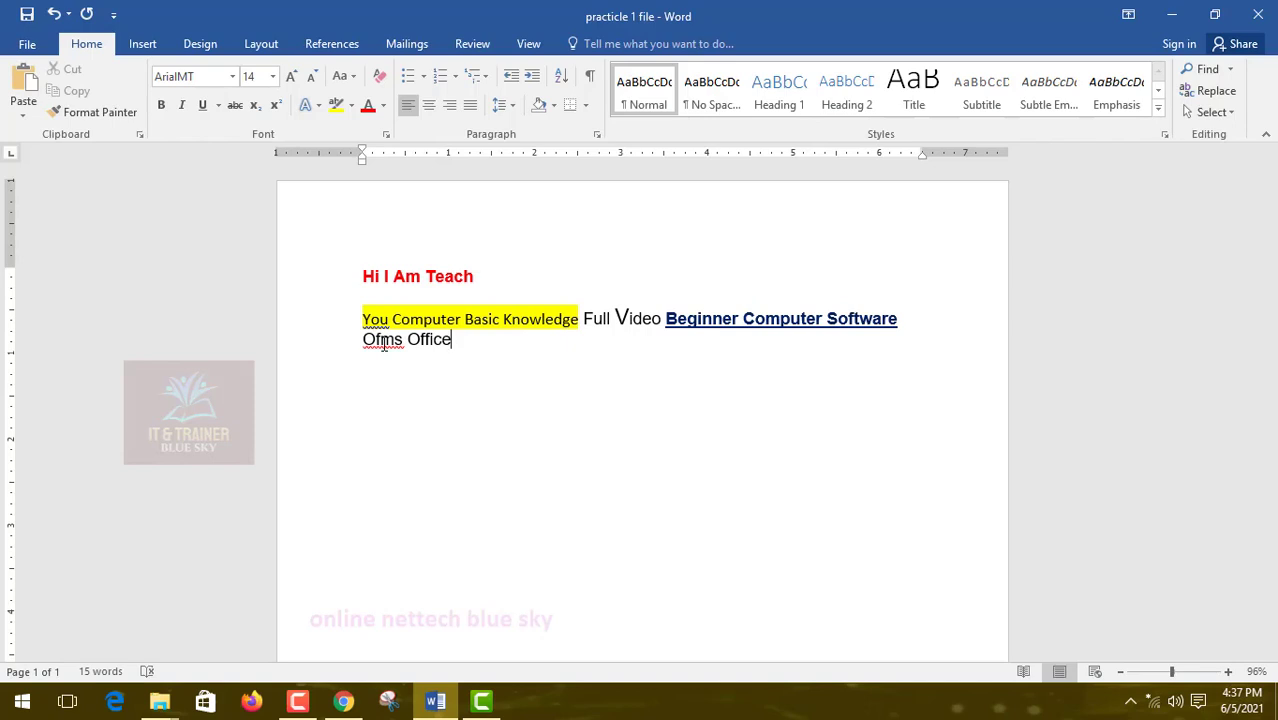
key(Return)
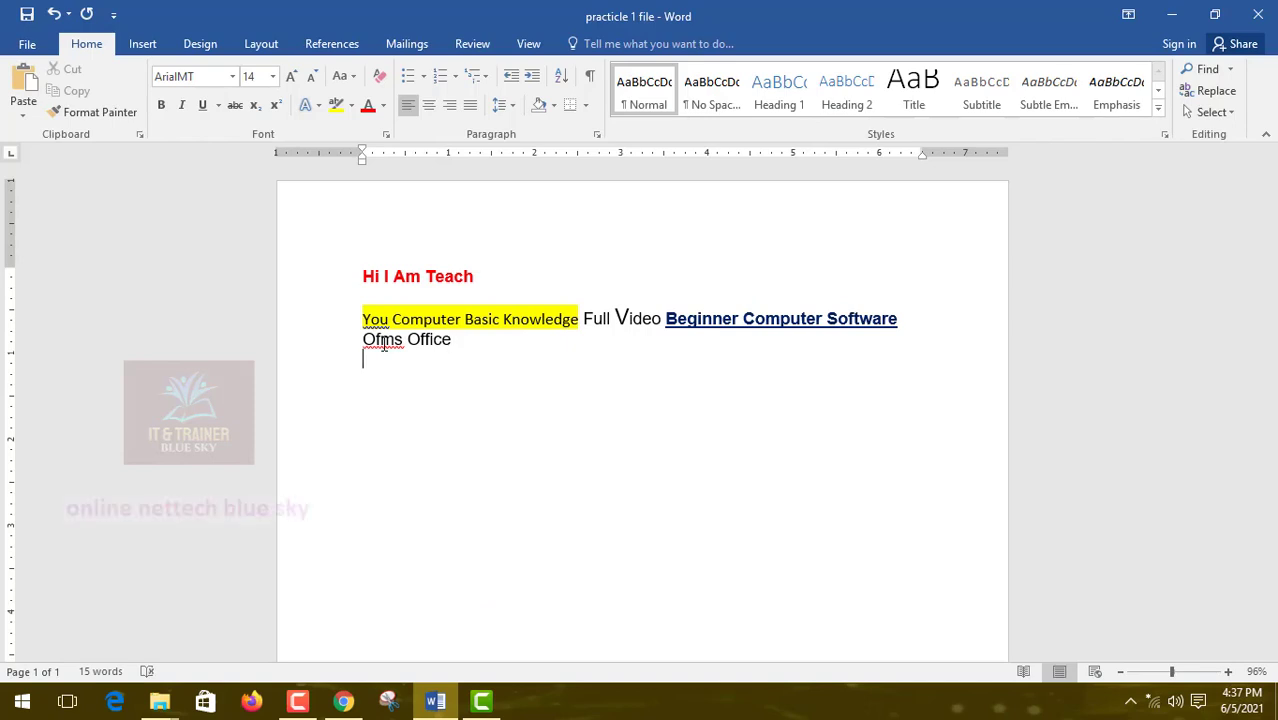
text(mago)
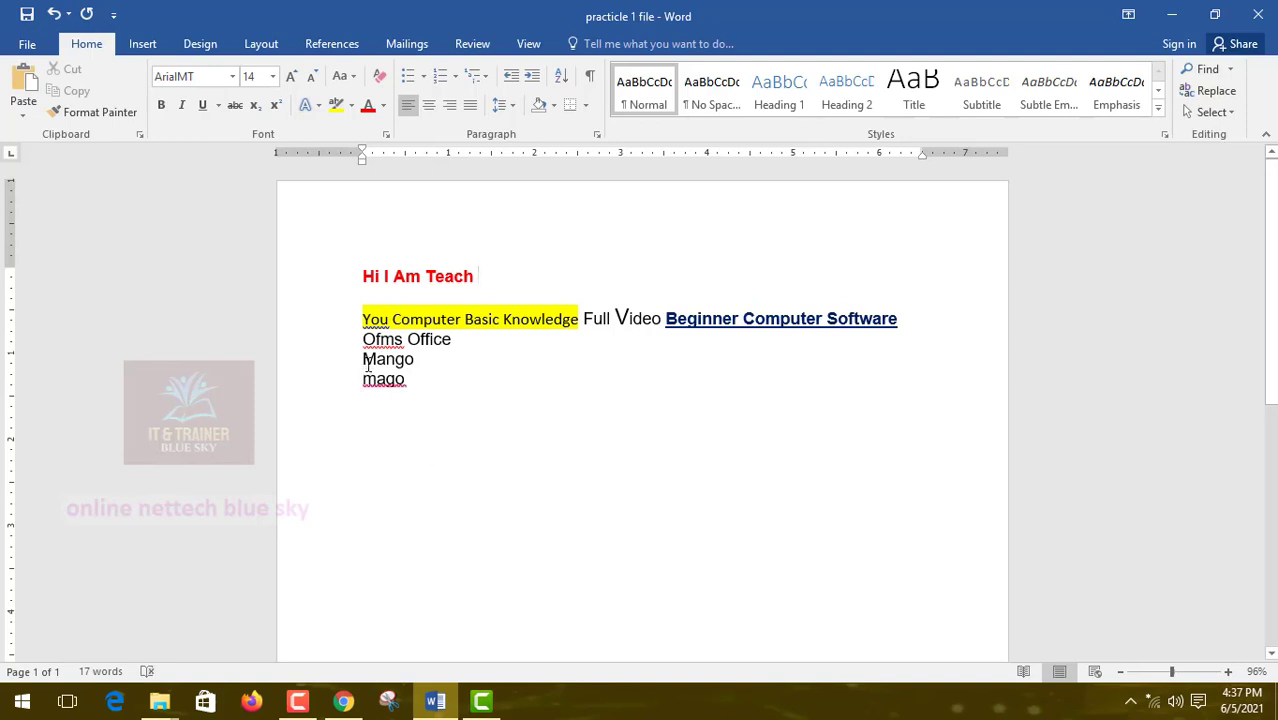
Step: Select the words "Mango" and "mago" in turn to compare their capitalized and lowercase first letters
drag(364, 360, 422, 365)
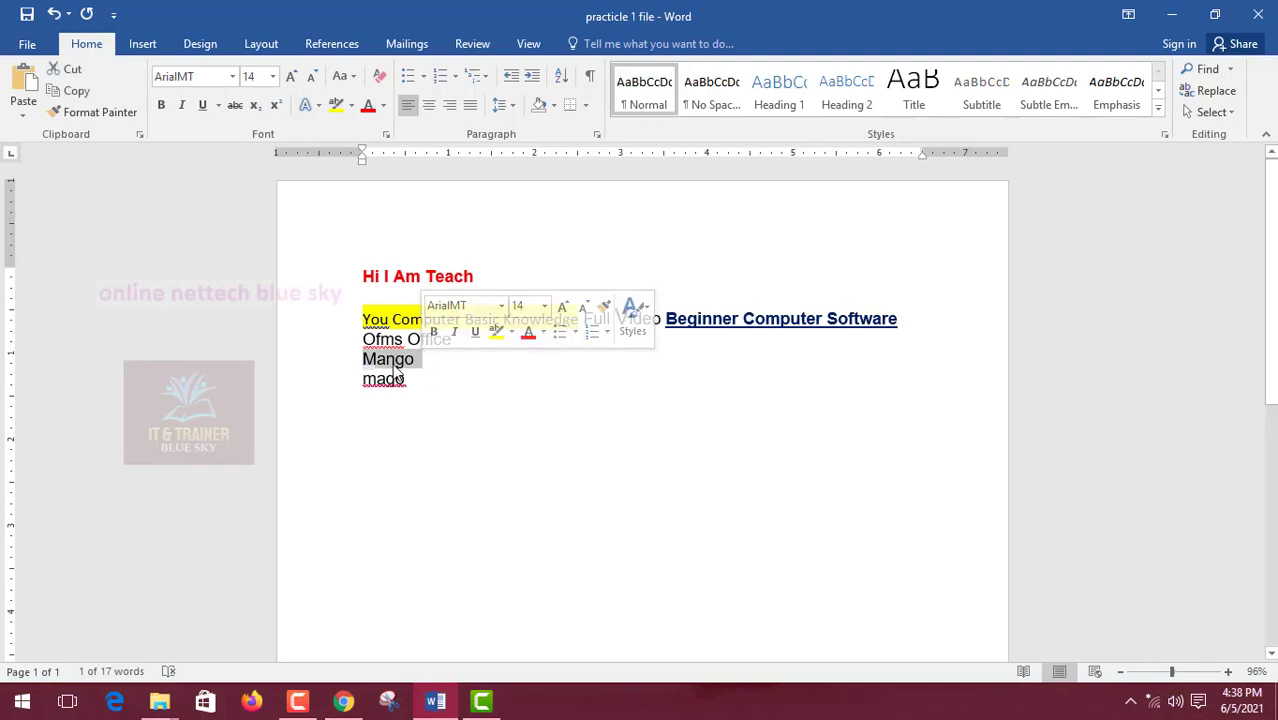
click(397, 362)
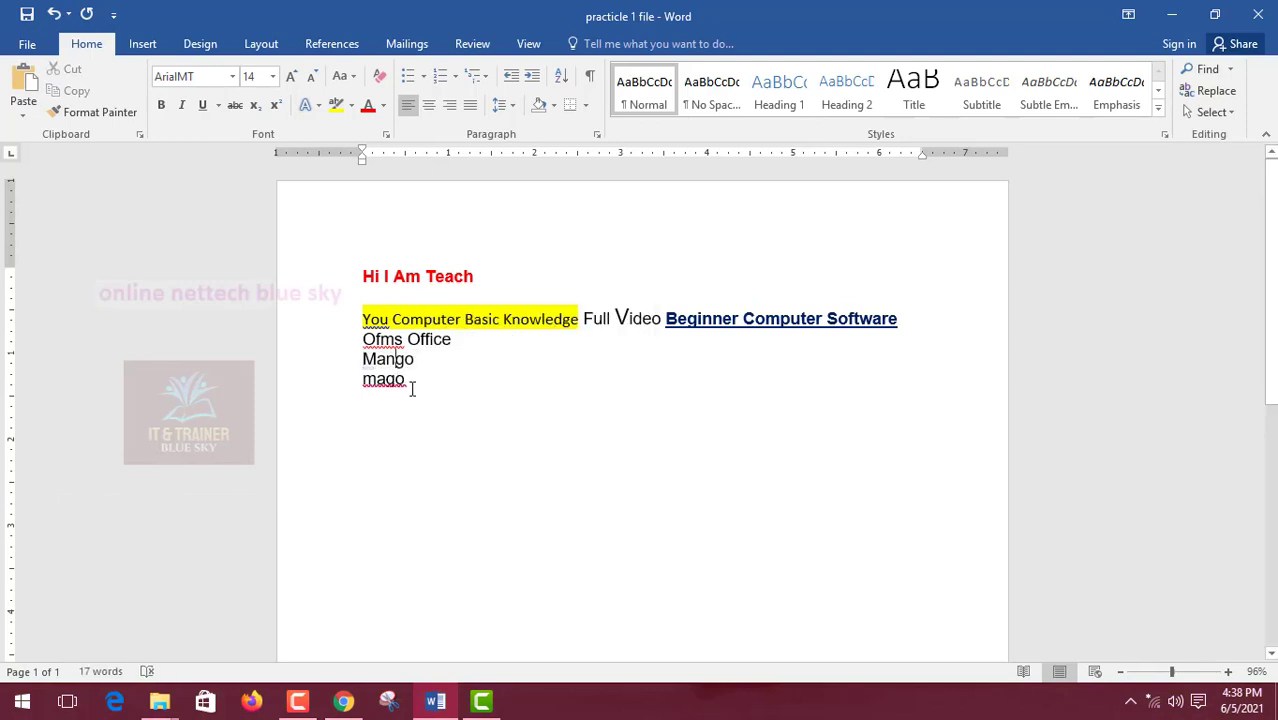
drag(381, 388, 364, 387)
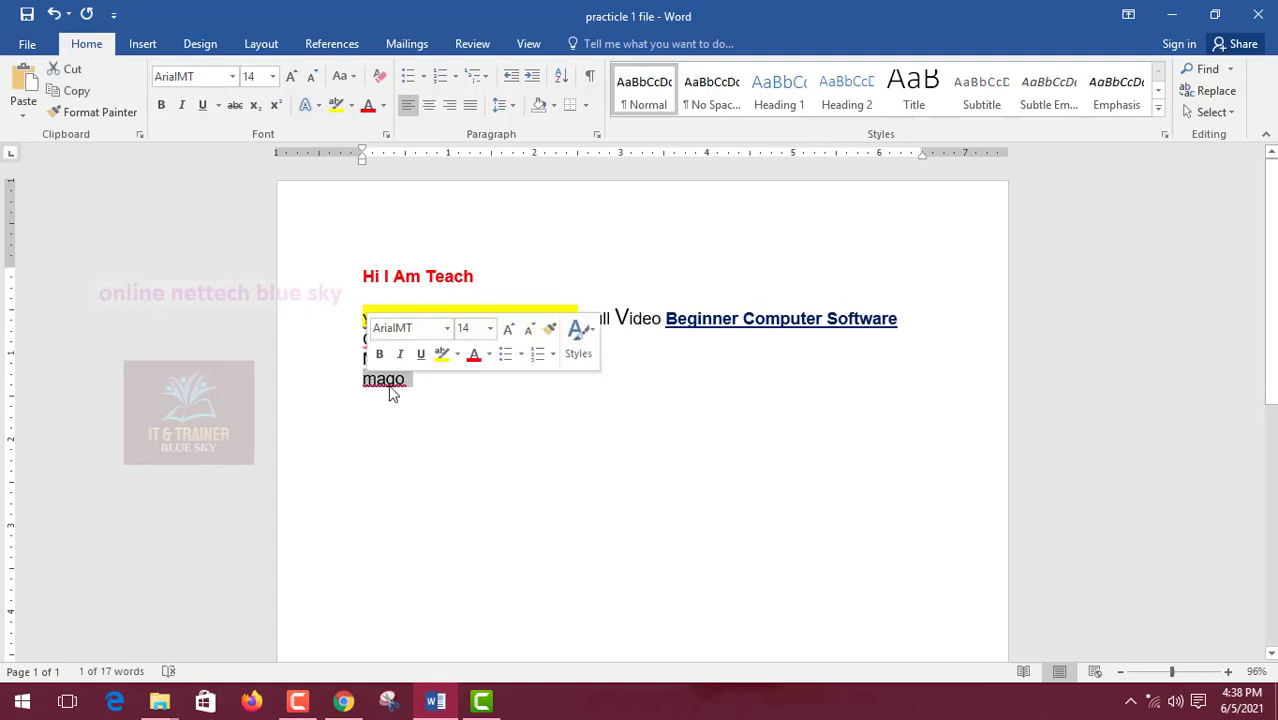
click(427, 402)
double_click(393, 381)
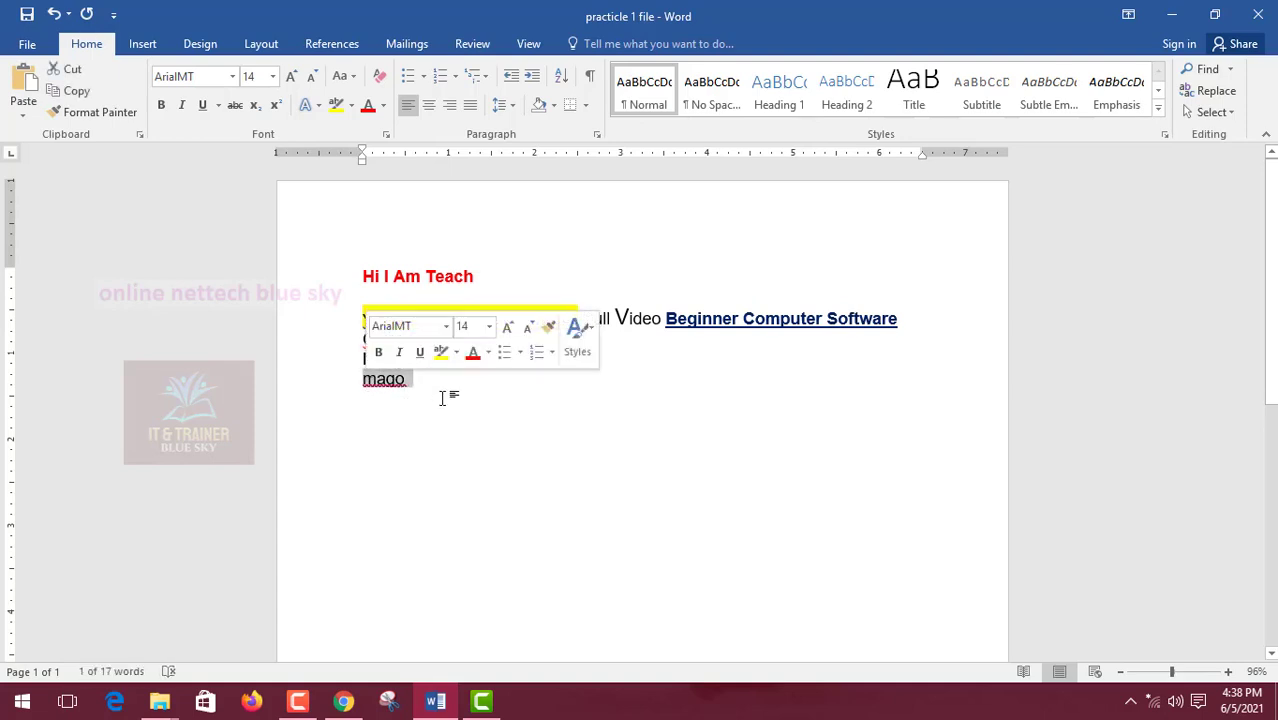
click(485, 459)
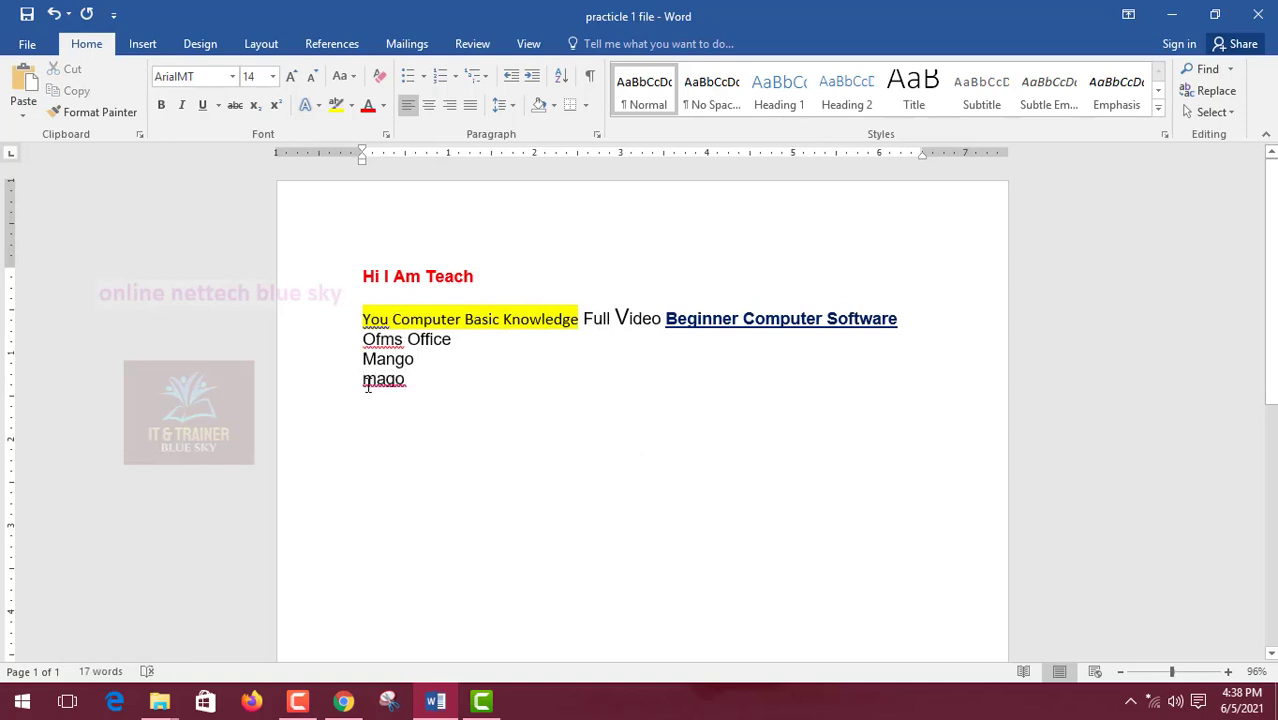
drag(368, 387, 412, 385)
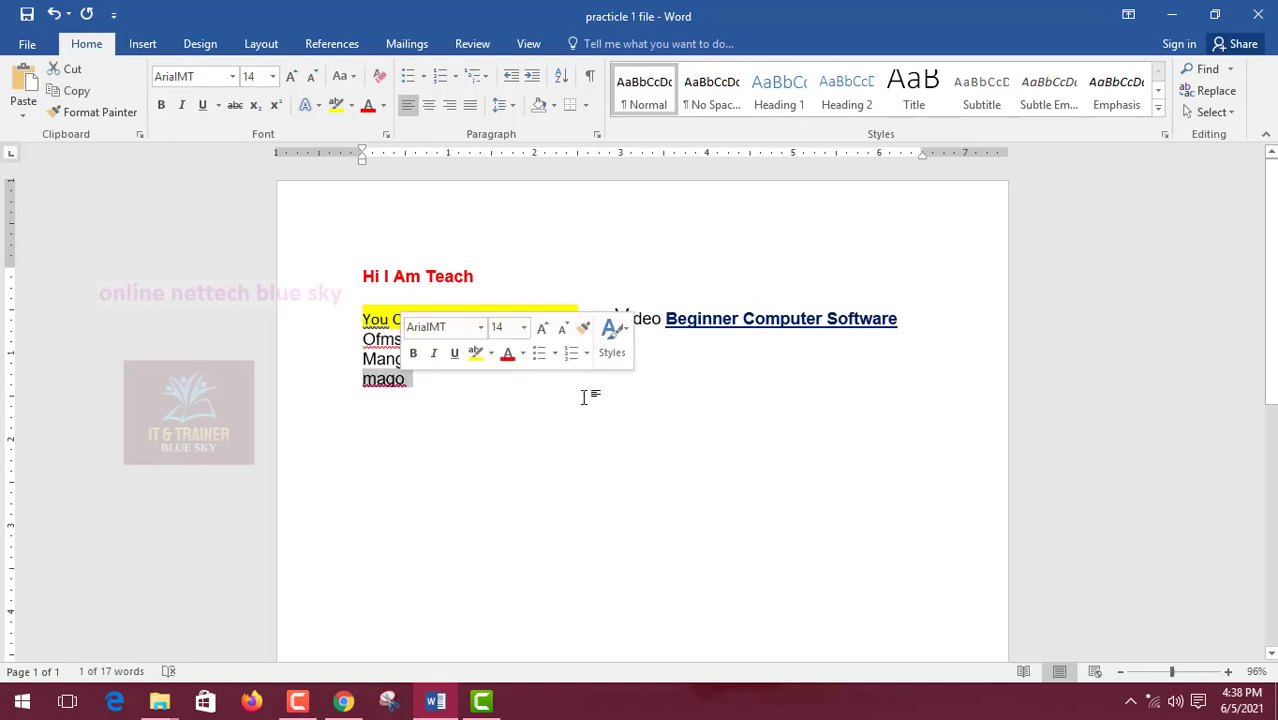
click(410, 401)
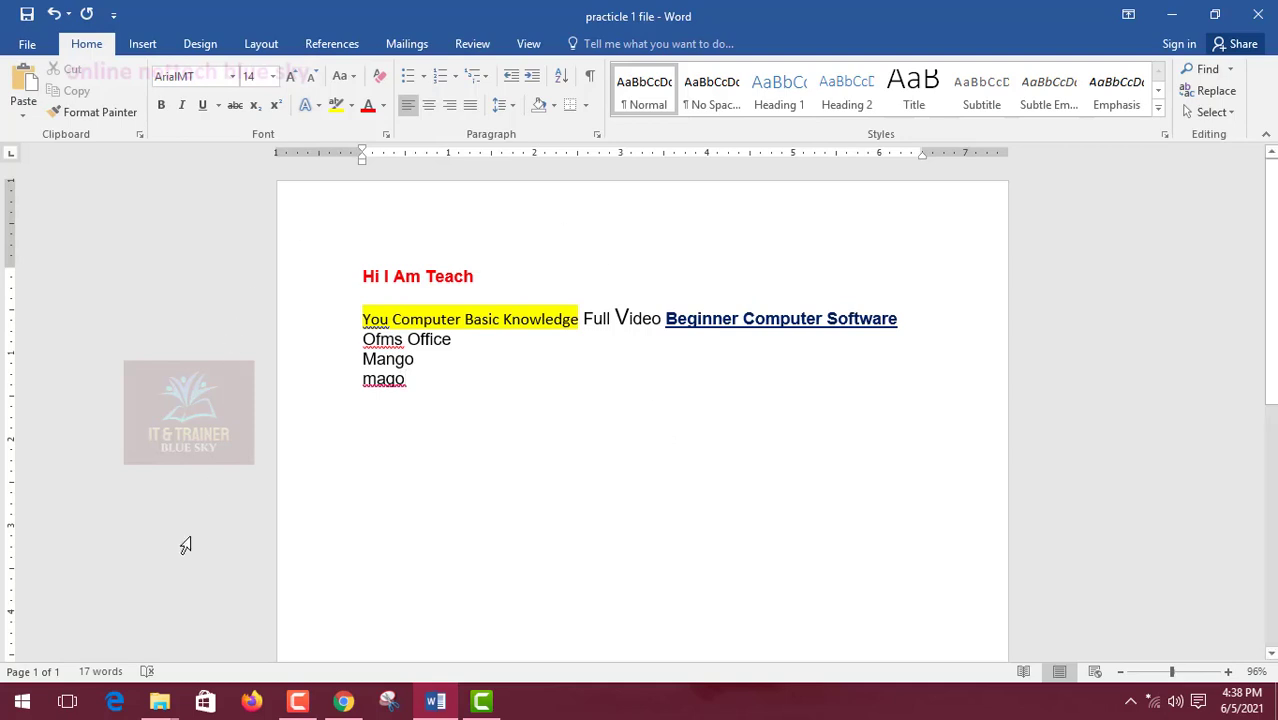
Step: Switch to File Explorer and look through the folder names in Program Files (x86) on Local Disk (C:)
click(159, 703)
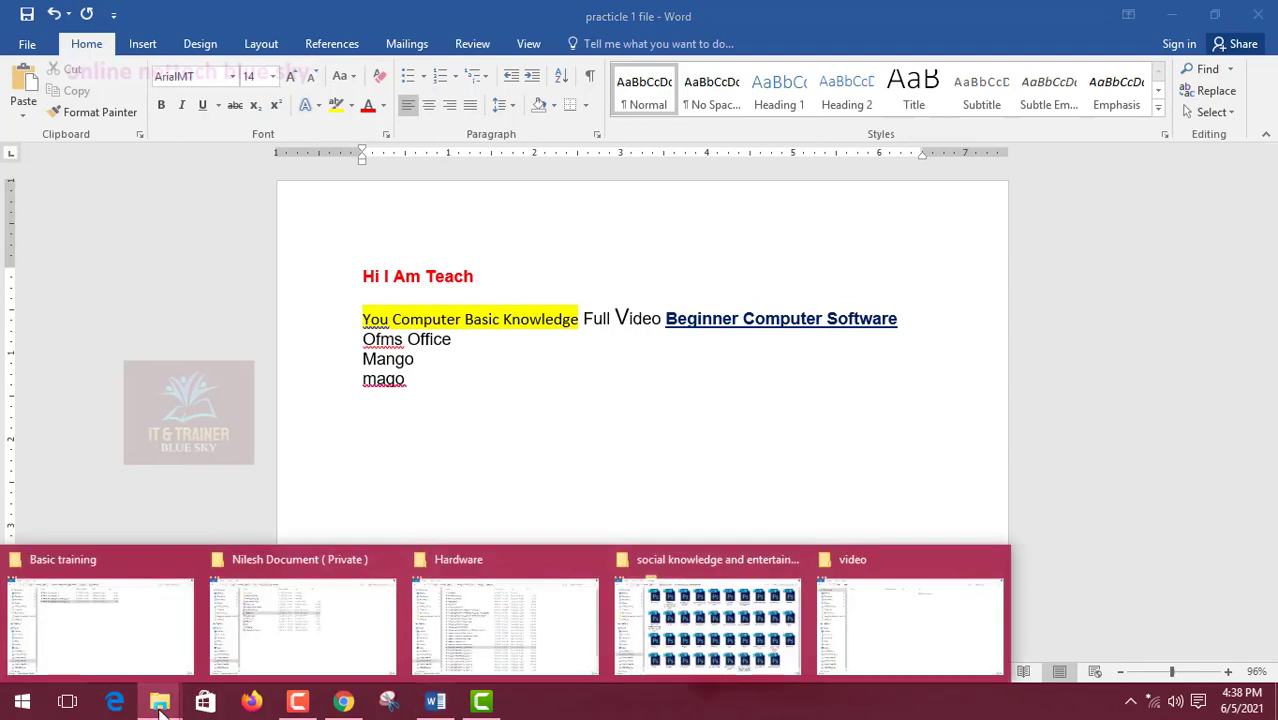
click(976, 600)
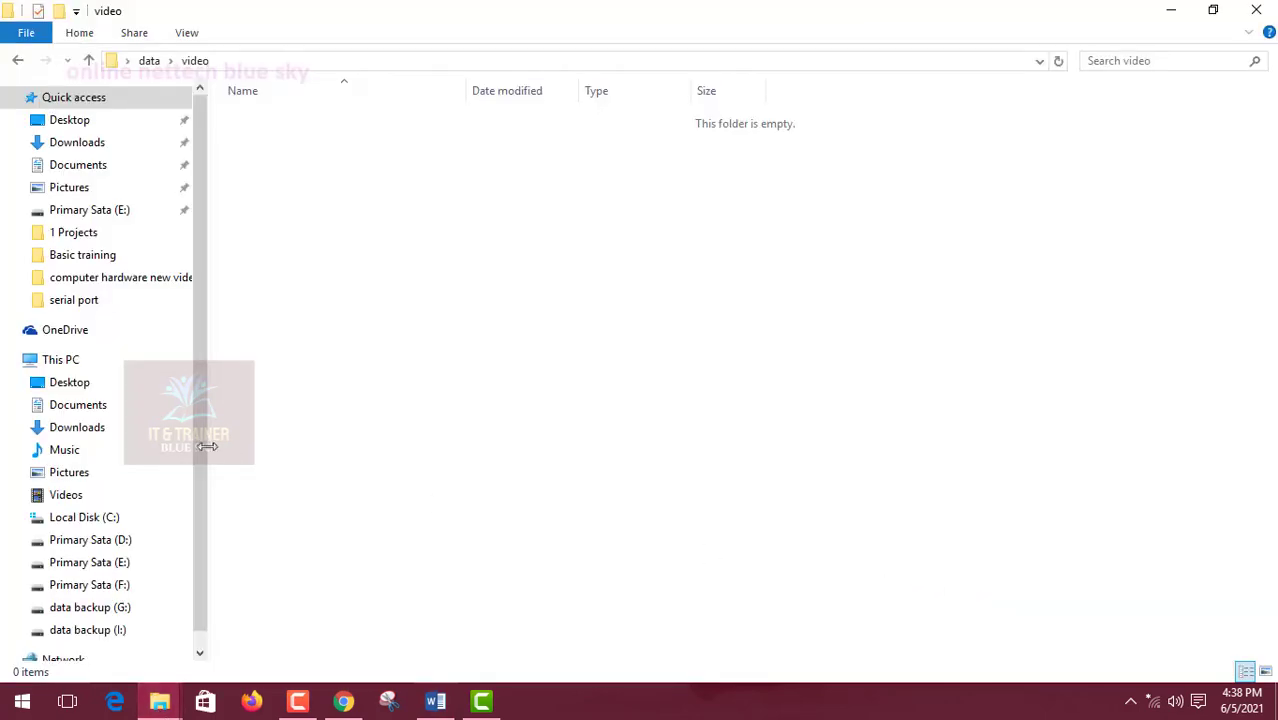
click(118, 519)
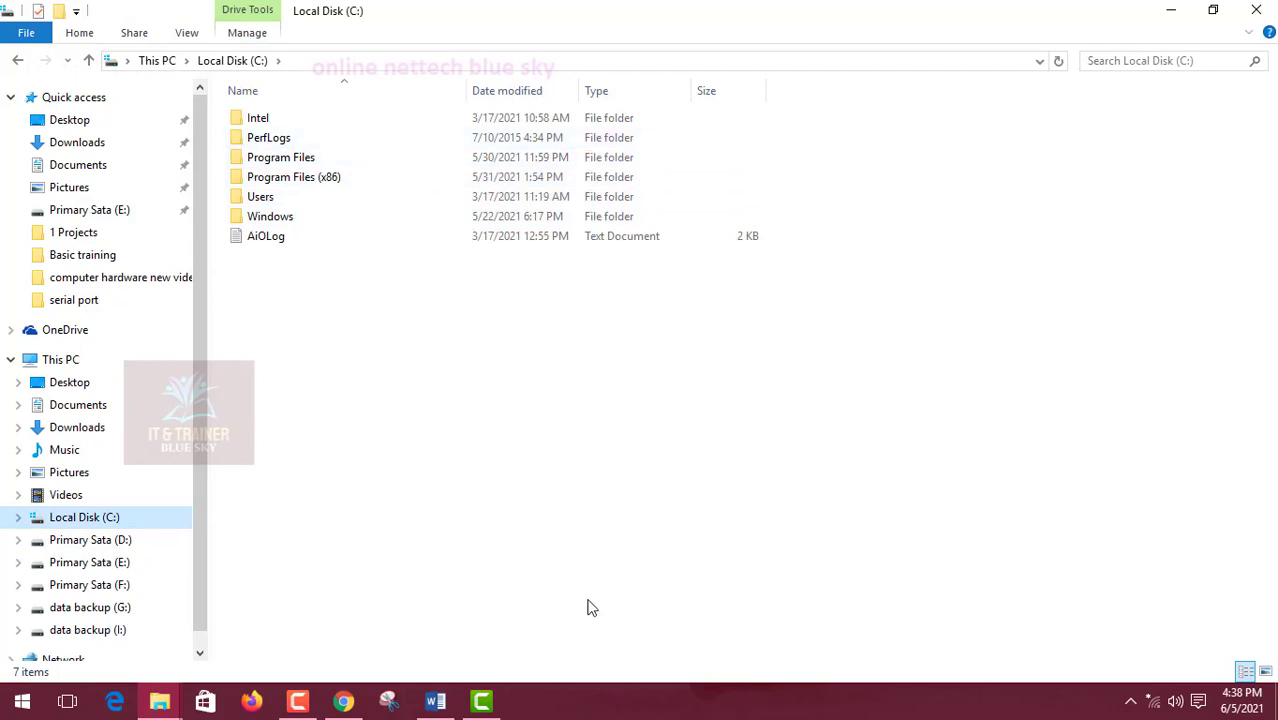
click(118, 362)
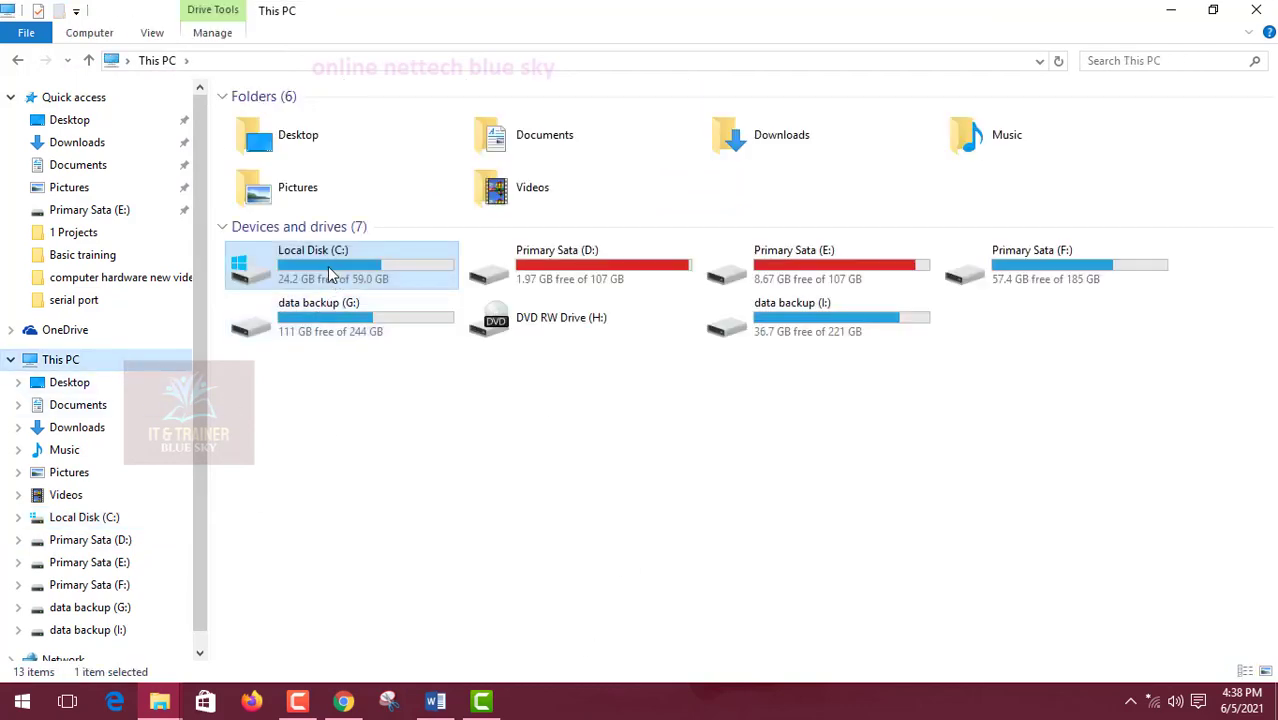
double_click(327, 268)
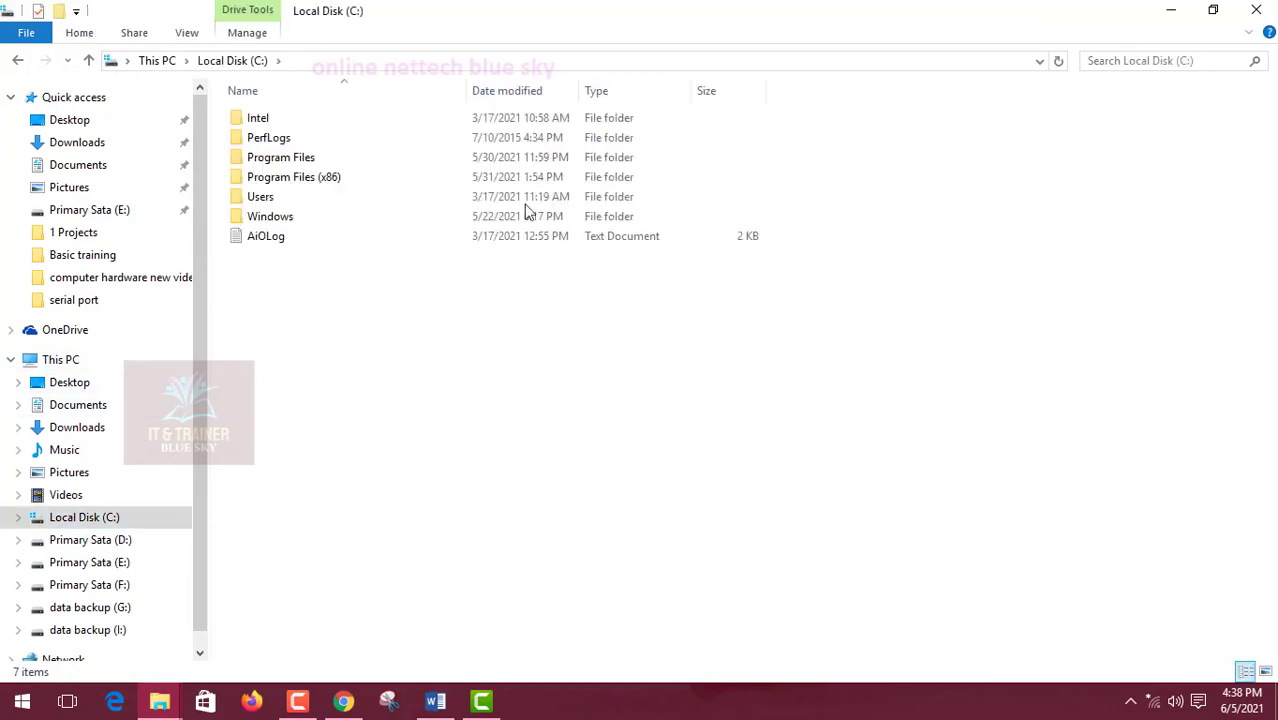
double_click(398, 178)
scroll(460, 247, down, 1)
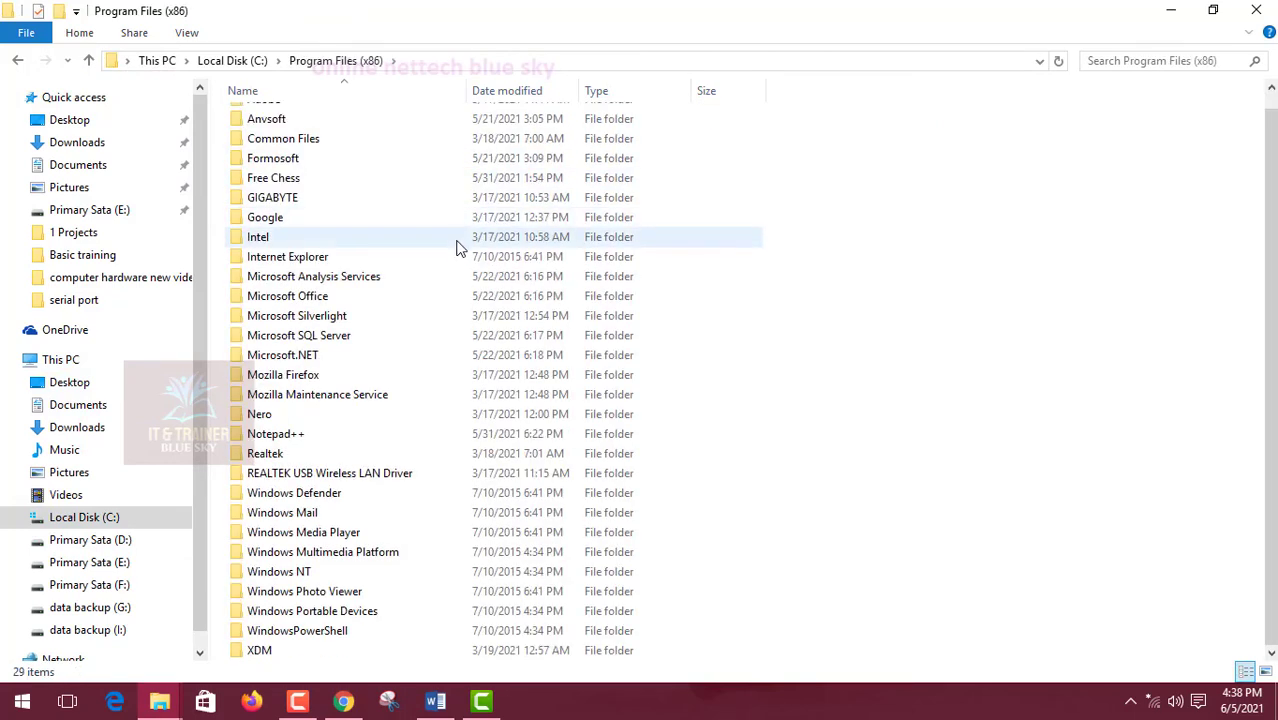
scroll(508, 448, up, 1)
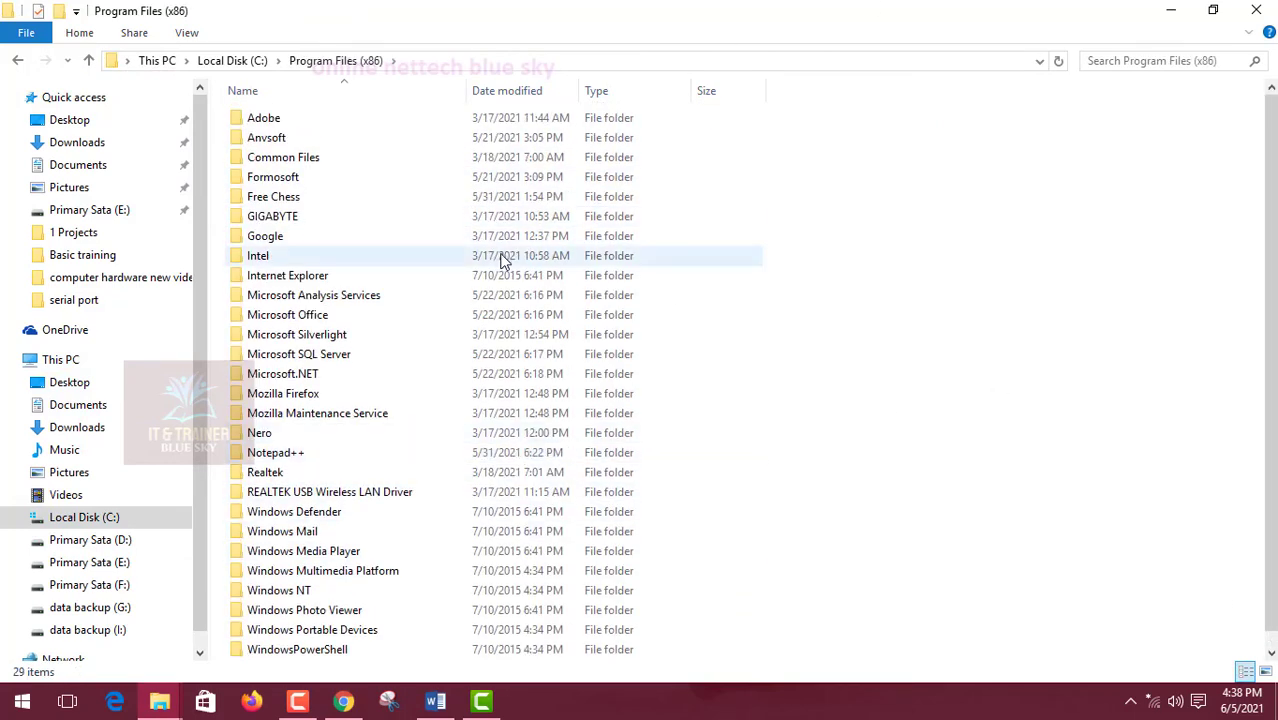
Step: Go back to Local Disk (C:) and examine the capitalization of the folder names in Program Files
click(90, 62)
double_click(256, 157)
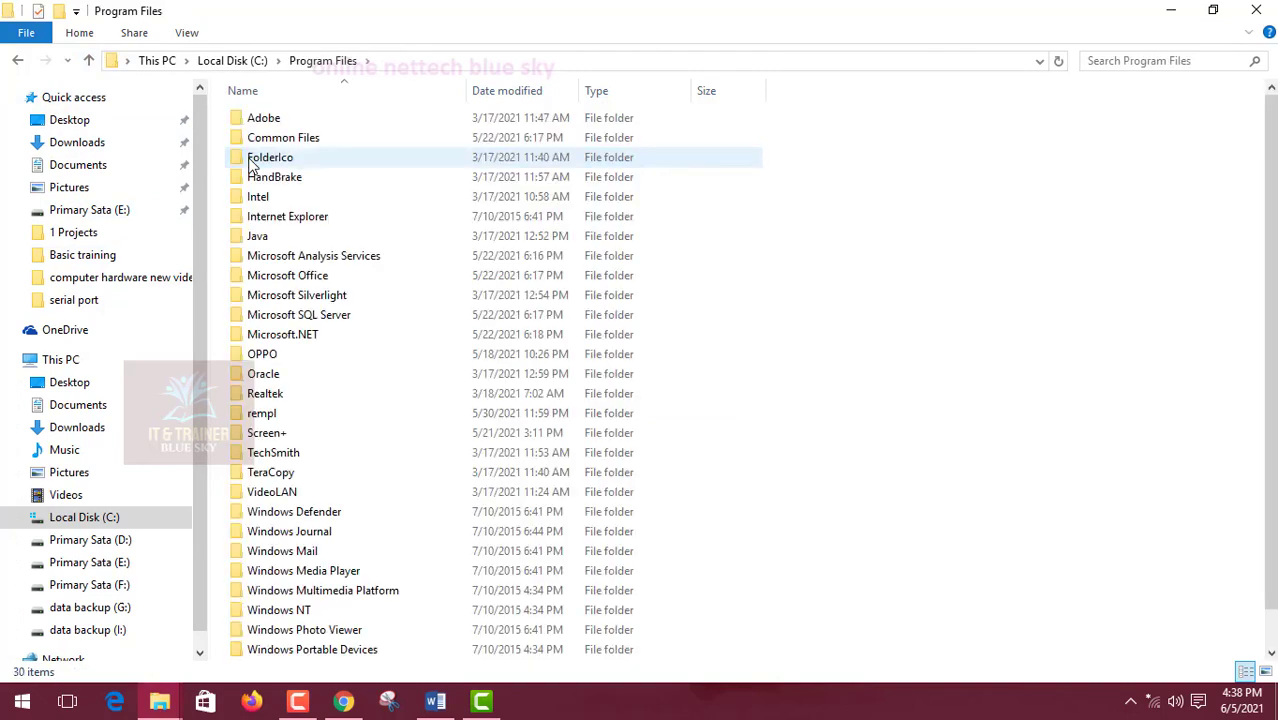
scroll(303, 238, down, 1)
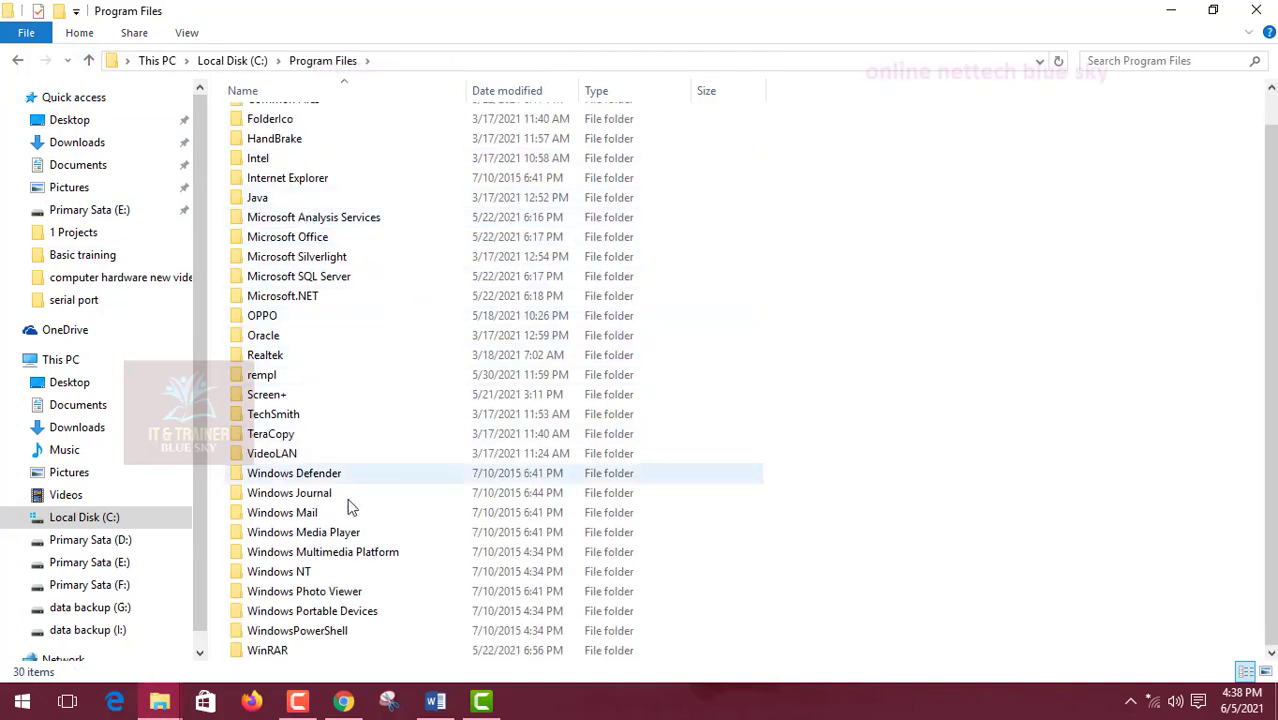
scroll(305, 375, up, 1)
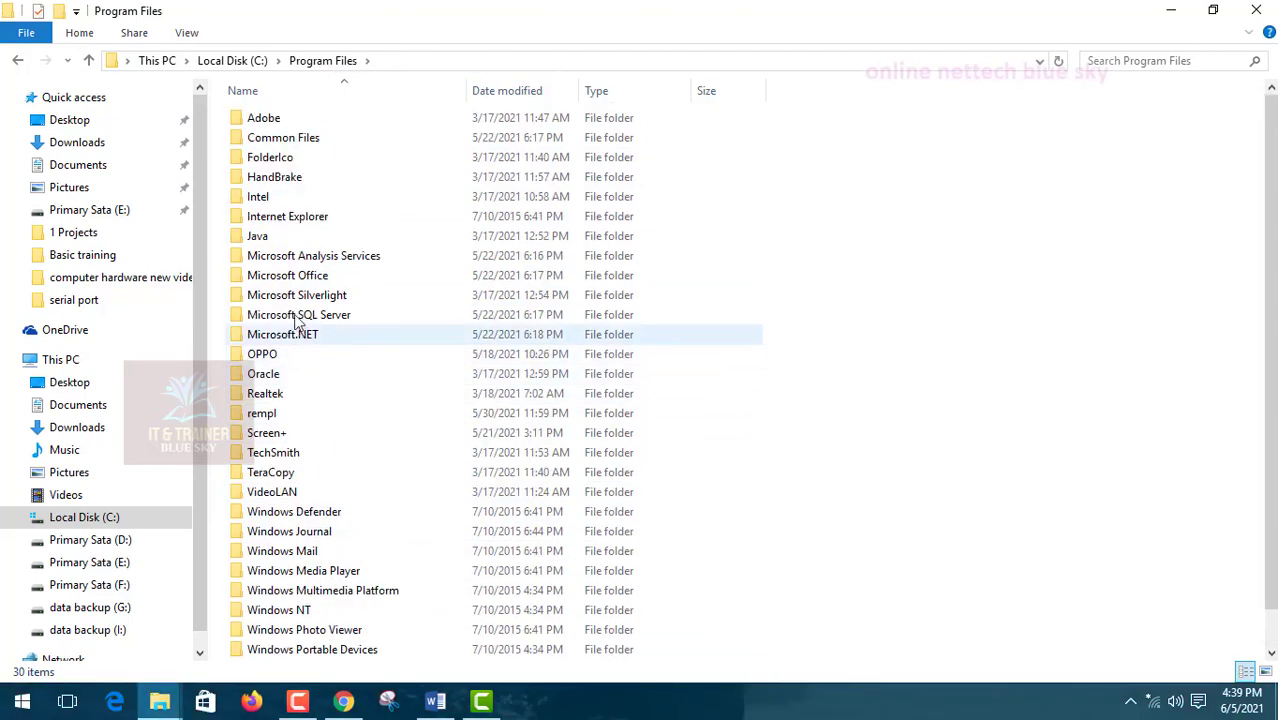
Step: Open the Microsoft Office folder in Program Files to examine its item names, and switch back to the Word document
double_click(288, 280)
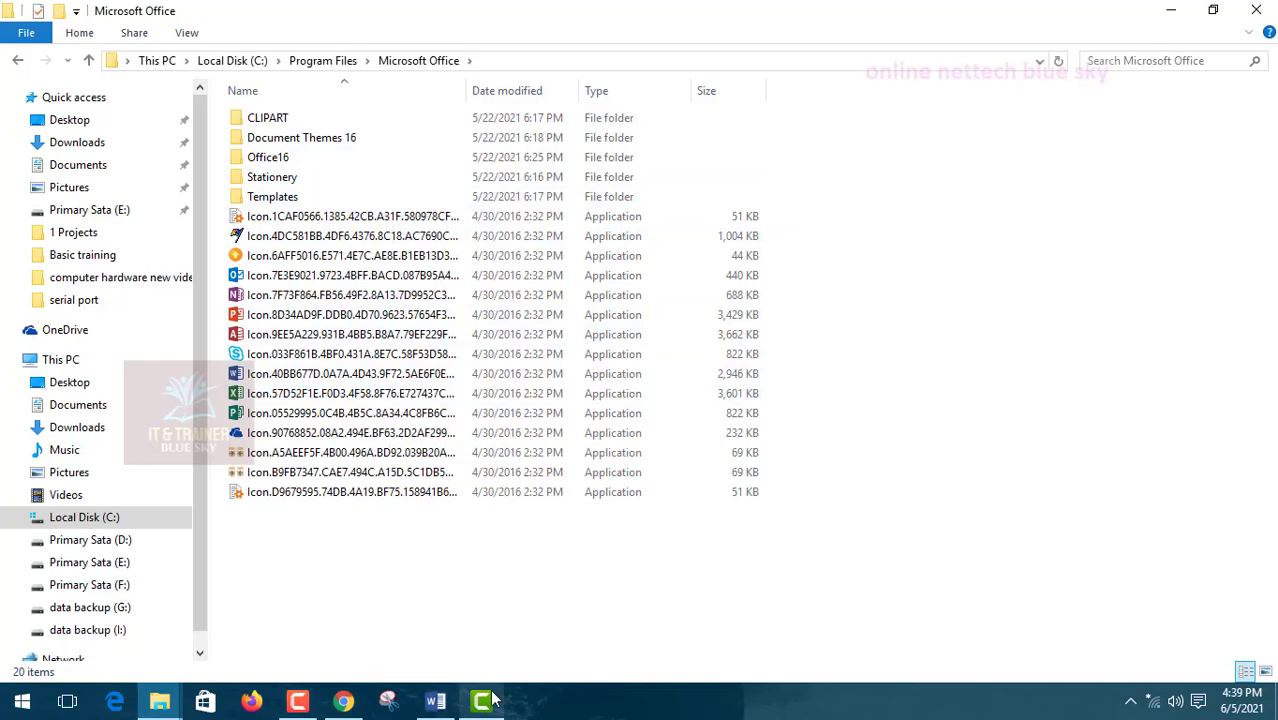
click(344, 704)
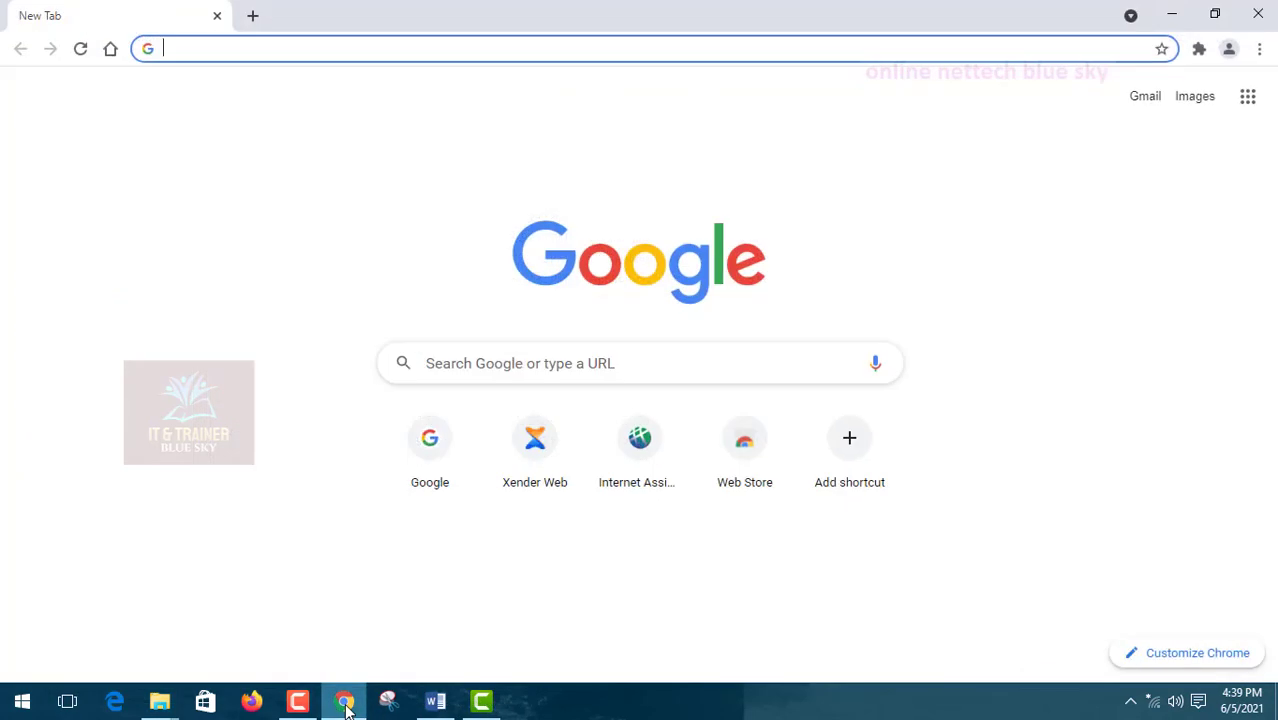
click(344, 704)
click(435, 703)
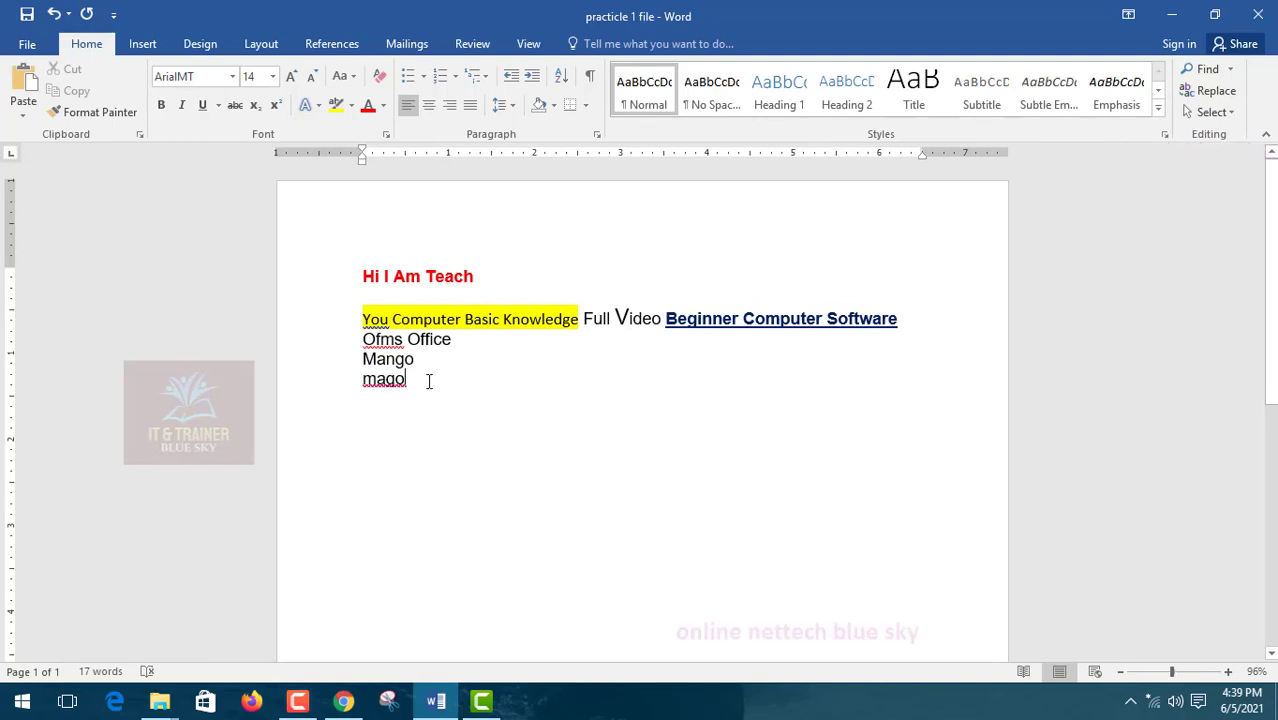
Step: Add two new lines below "mago" containing the words "apple" and "aple"
key(Return)
text(appl)
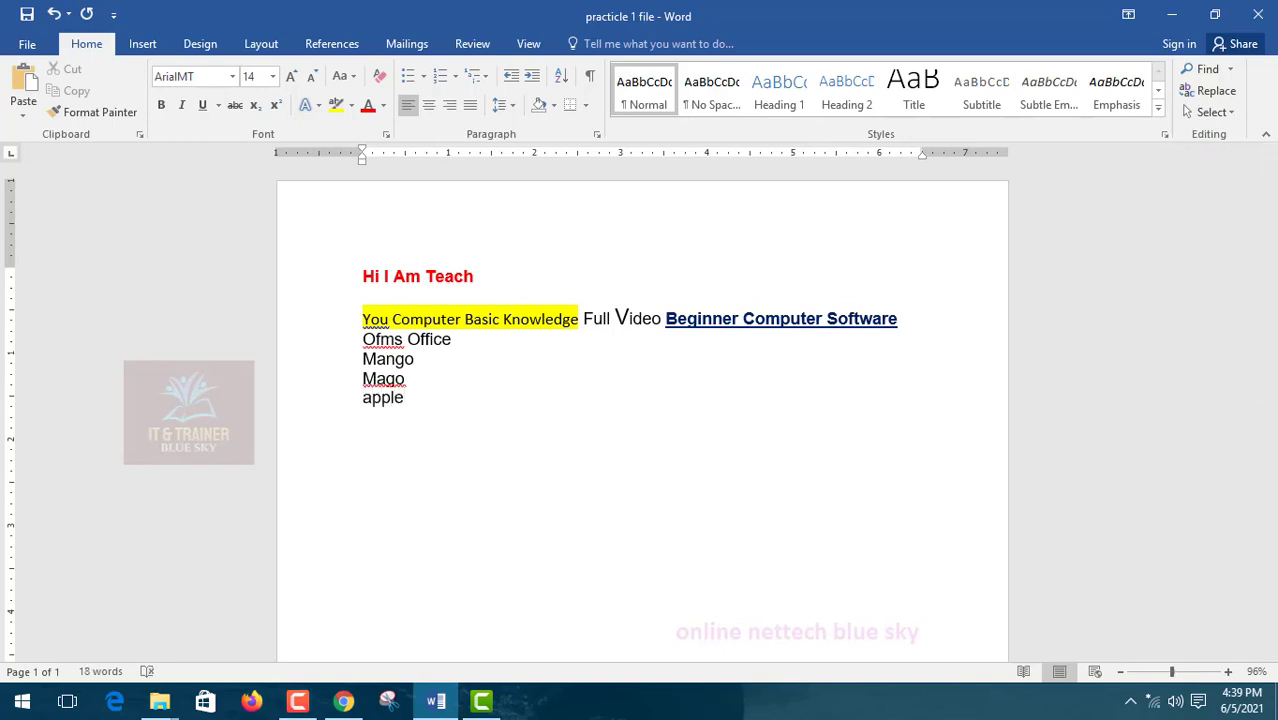
text(e)
key(Return)
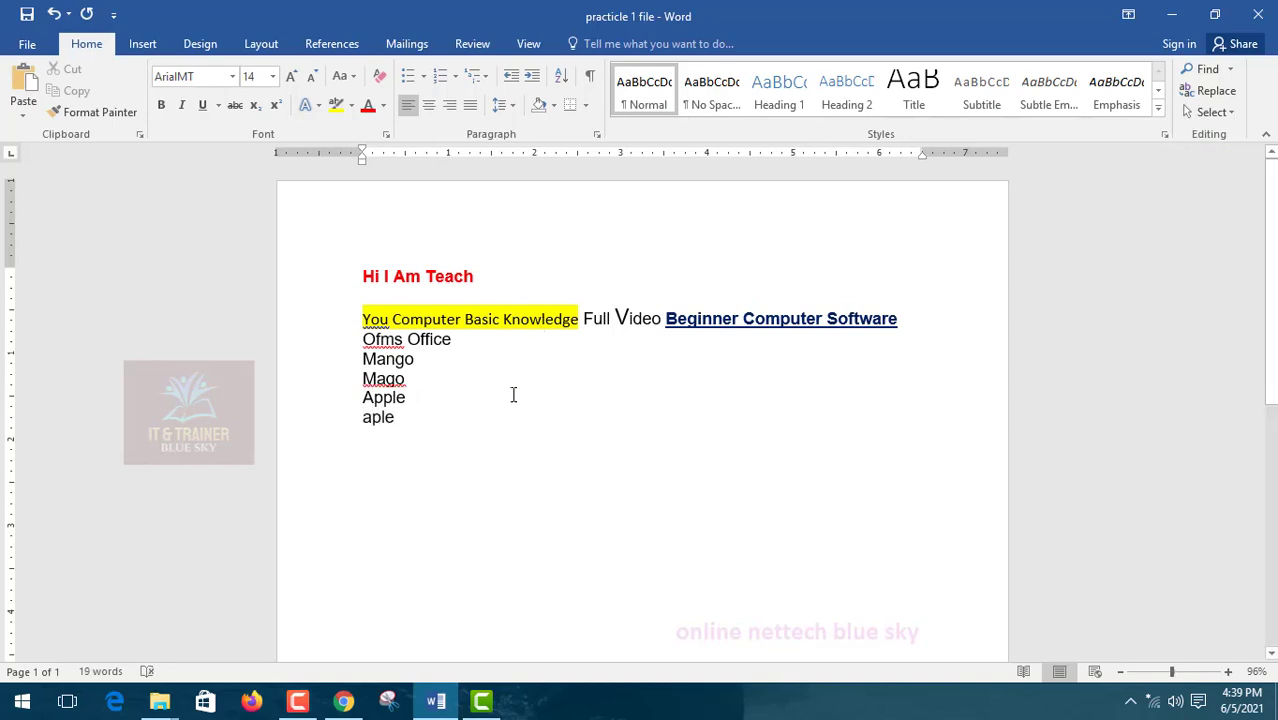
click(732, 239)
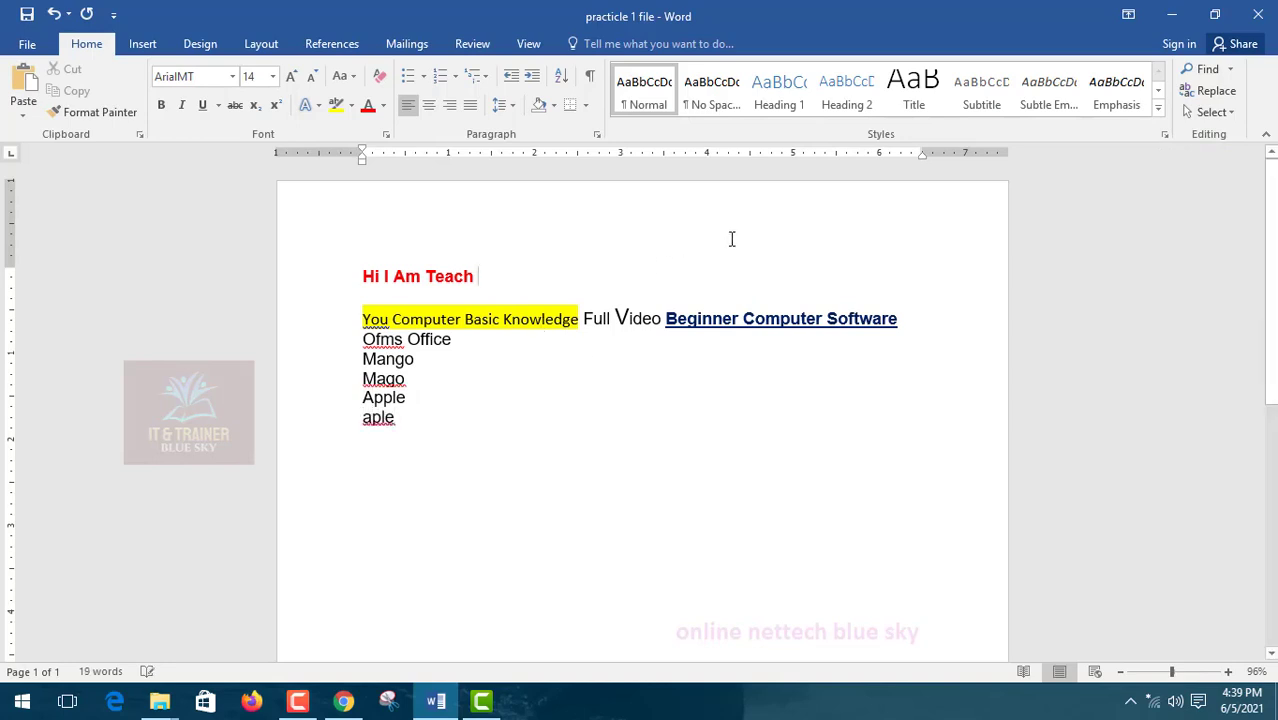
Step: Select the word "aple" on the last line to examine its lowercase first letter
double_click(388, 431)
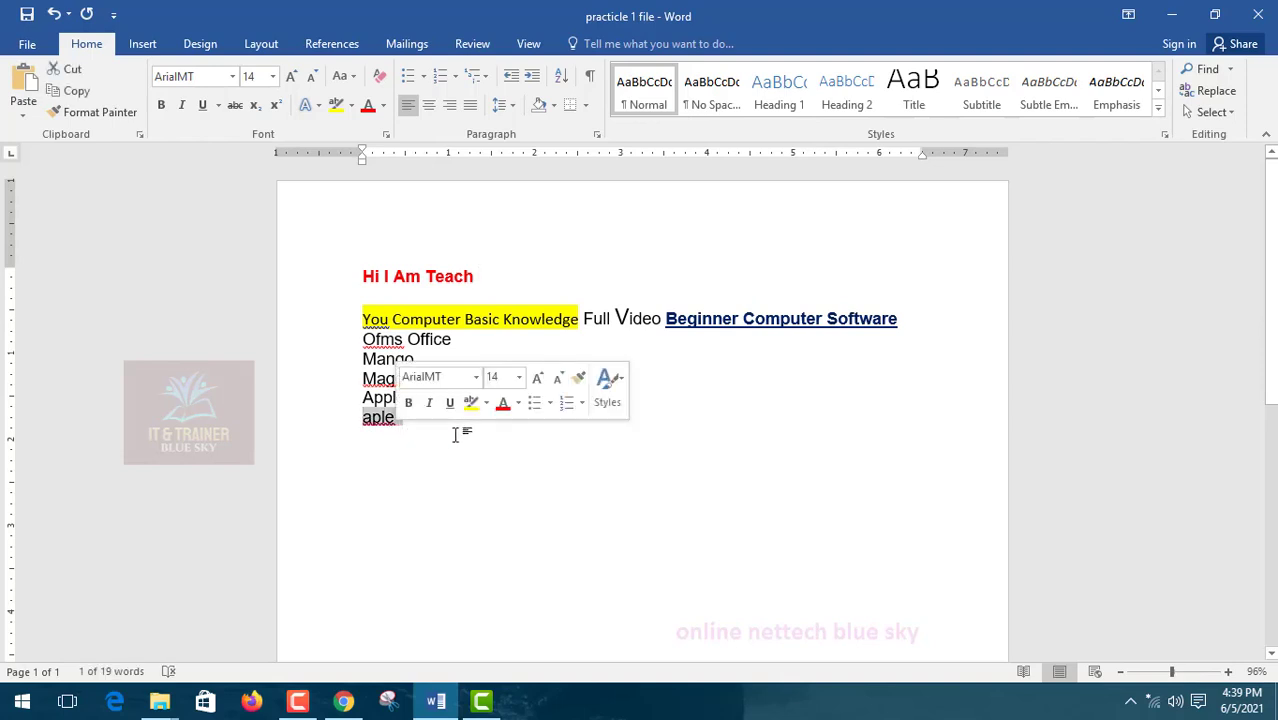
drag(416, 425, 344, 424)
click(596, 440)
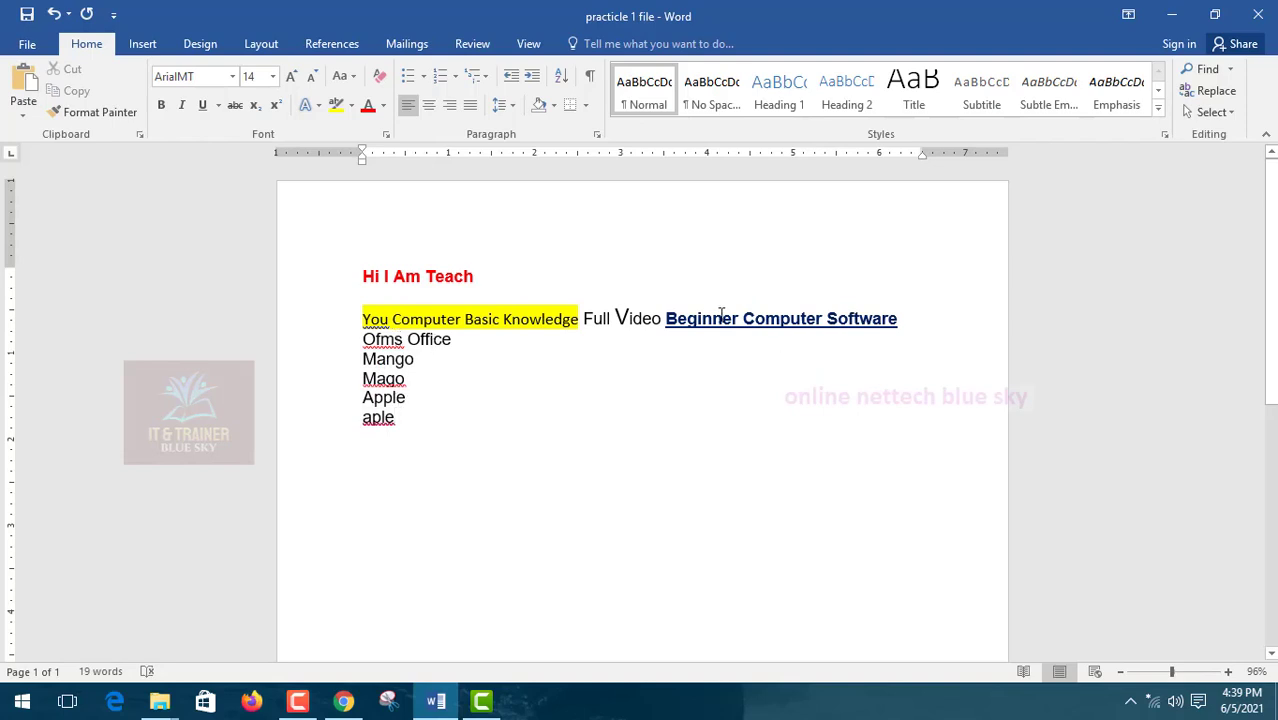
Step: Correct the misspelled word "Mago" with the spelling suggestion "Mango"
click(370, 390)
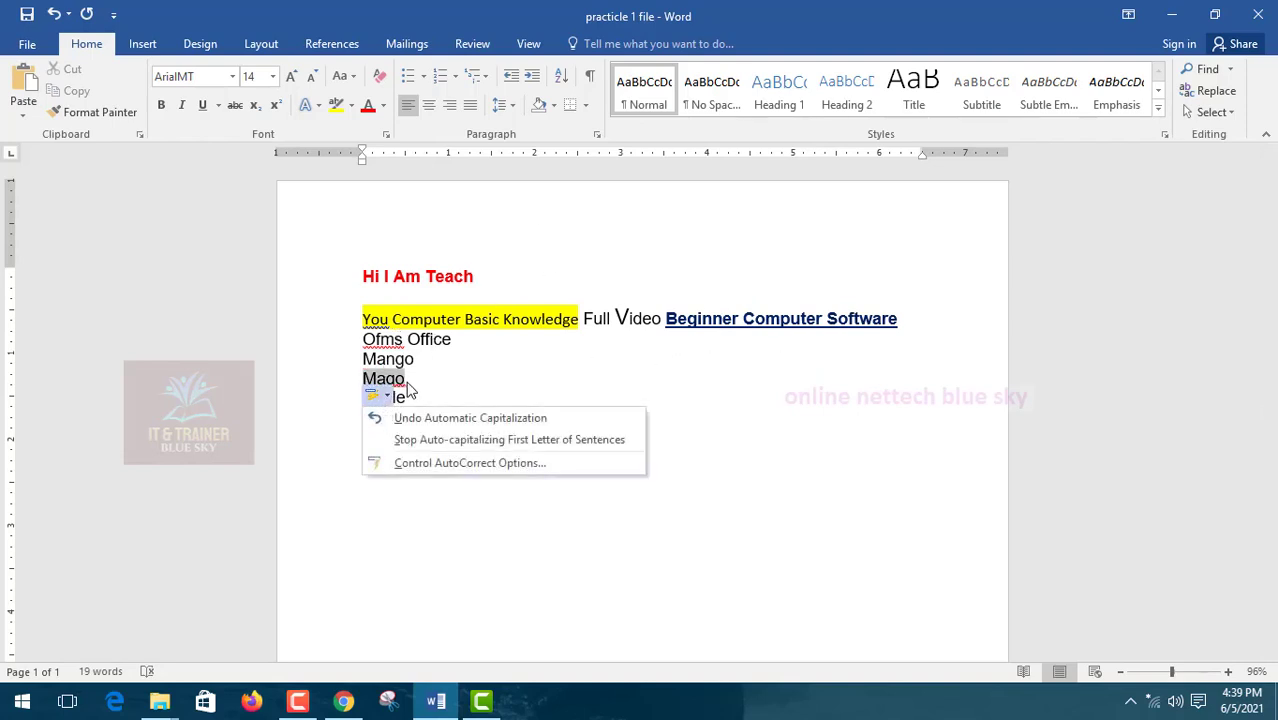
click(396, 385)
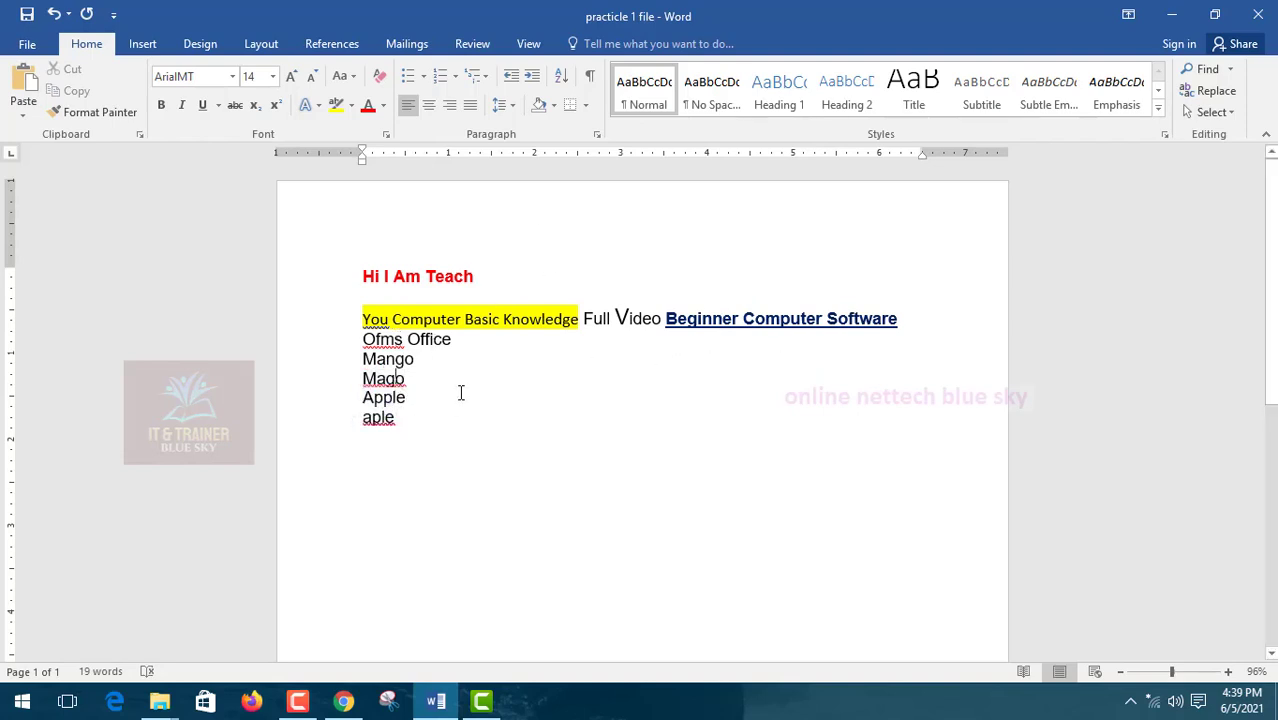
right_click(380, 378)
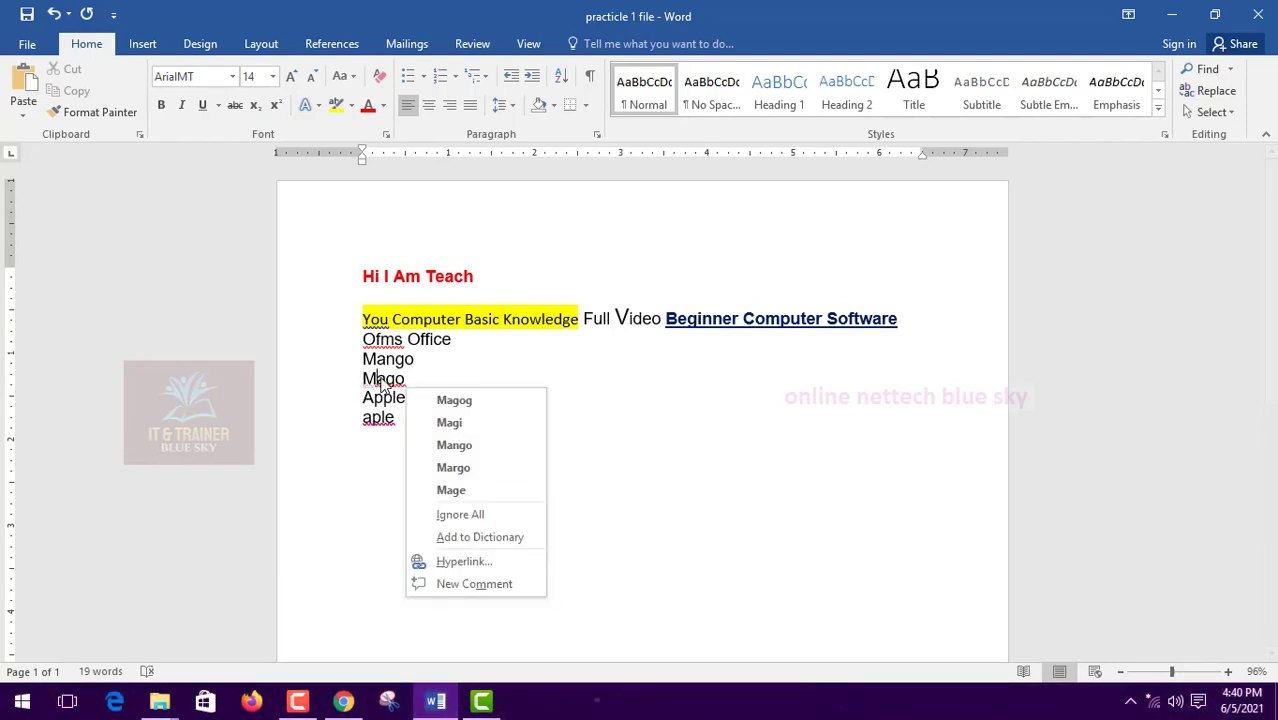
click(480, 446)
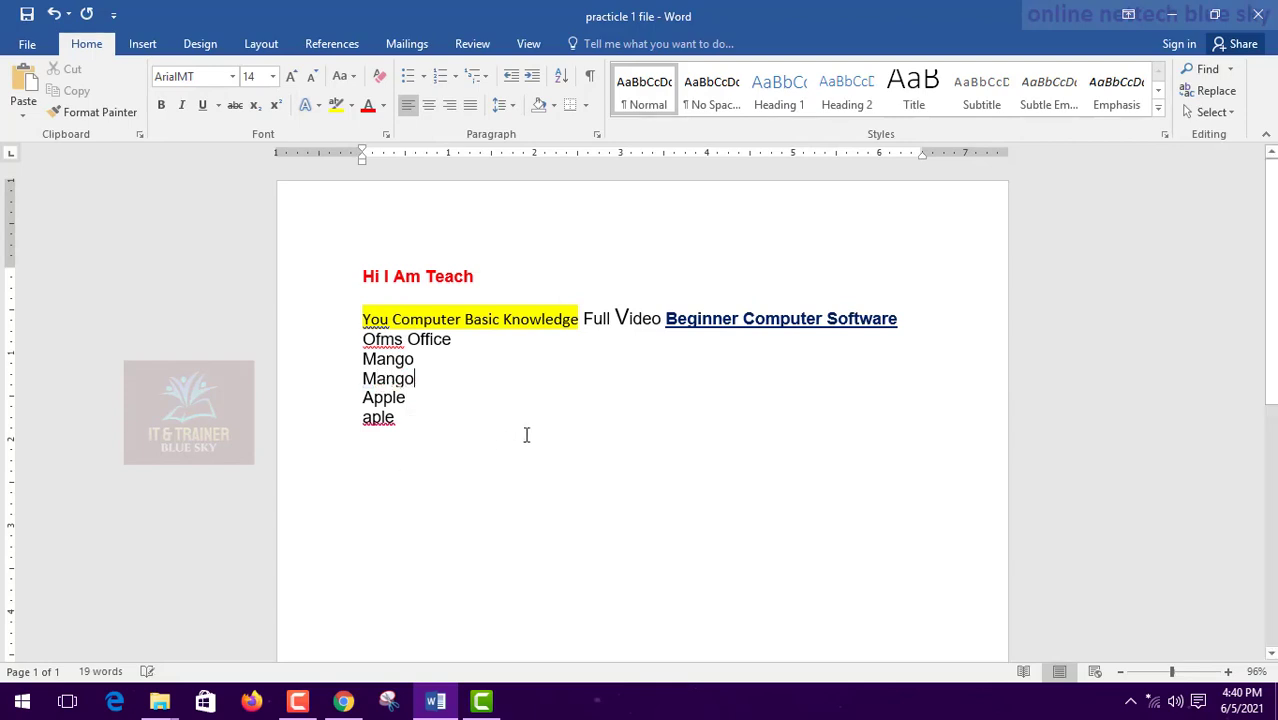
Step: Correct the misspelled word "aple" on the last line with the spelling suggestion "apple"
right_click(378, 419)
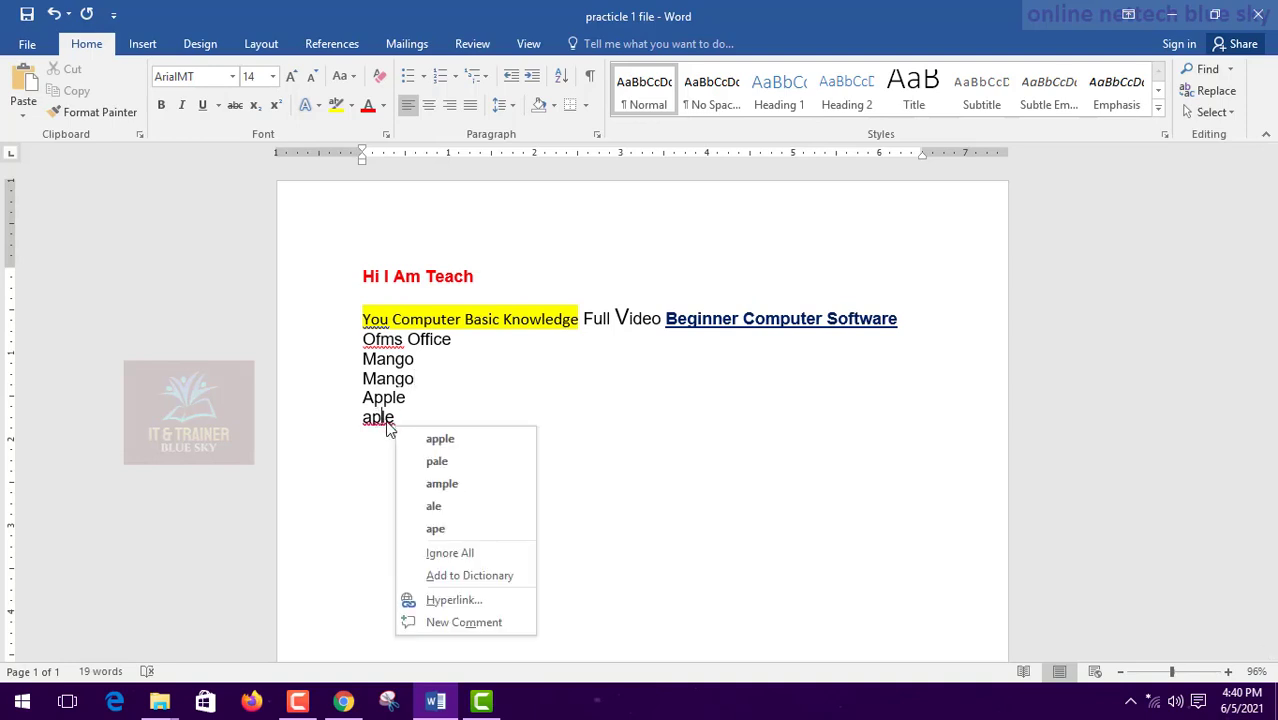
click(387, 421)
drag(398, 421, 354, 422)
right_click(390, 435)
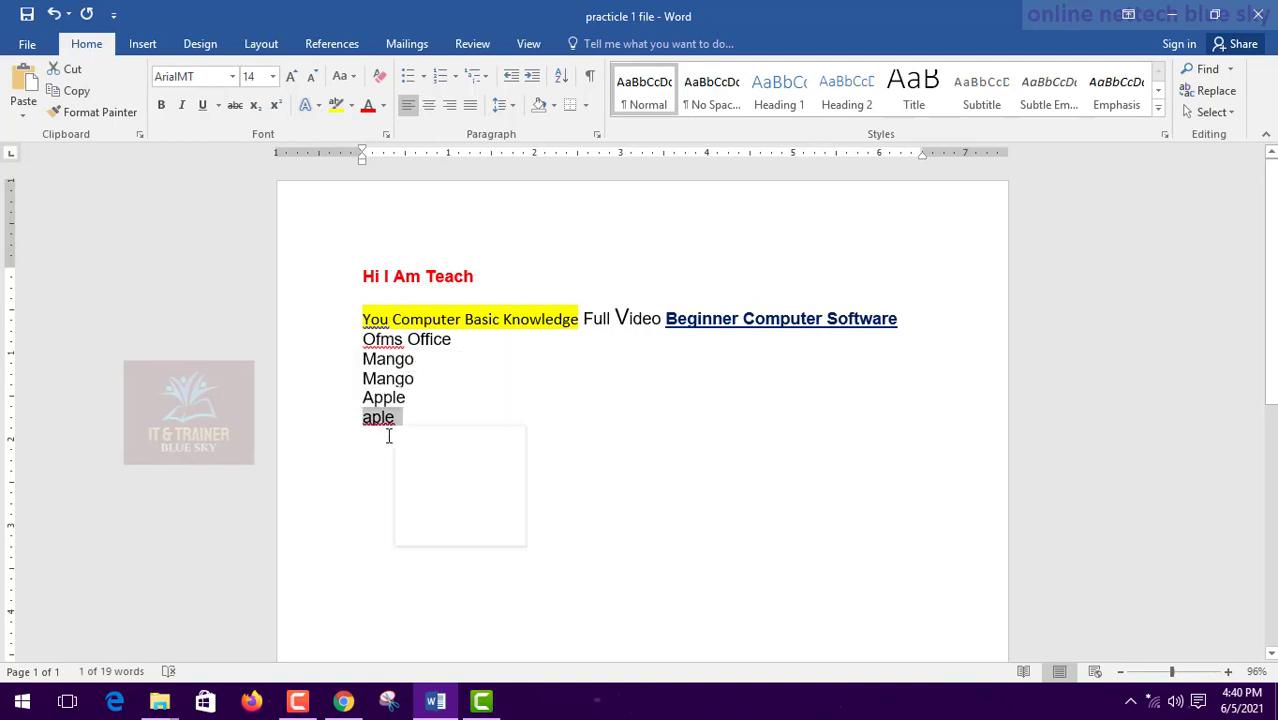
click(545, 471)
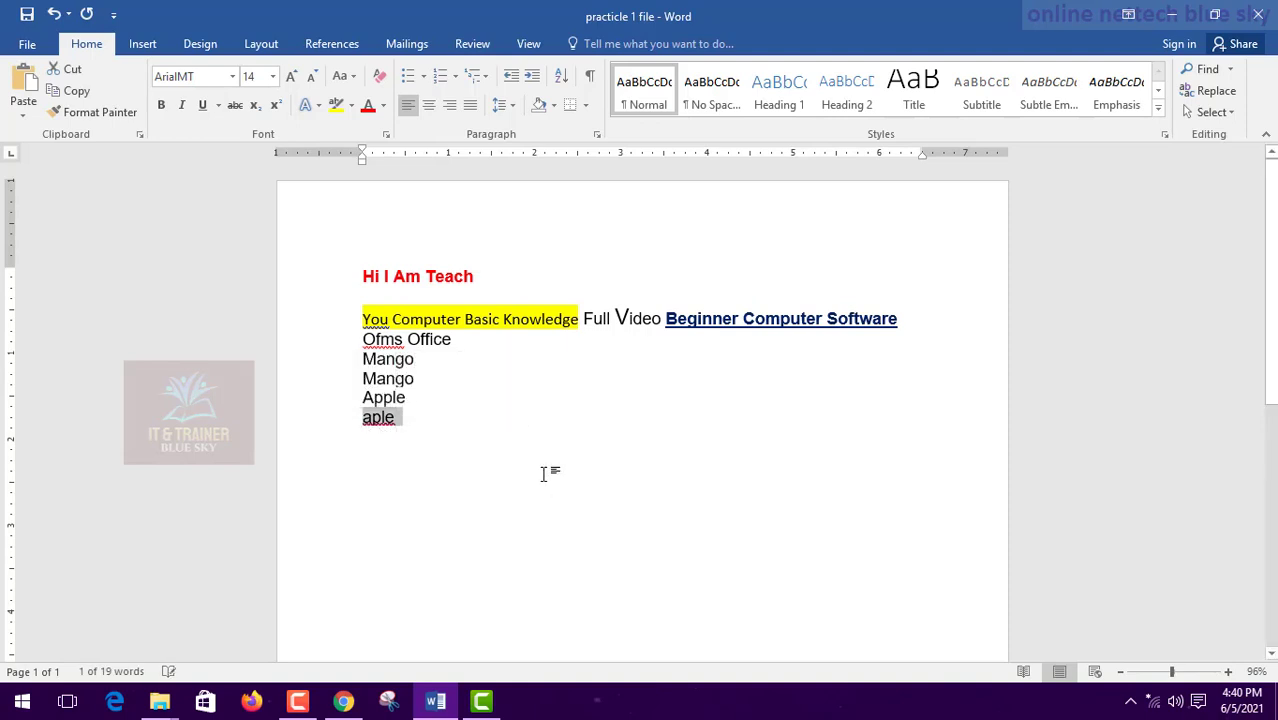
right_click(386, 421)
key(Escape)
click(383, 424)
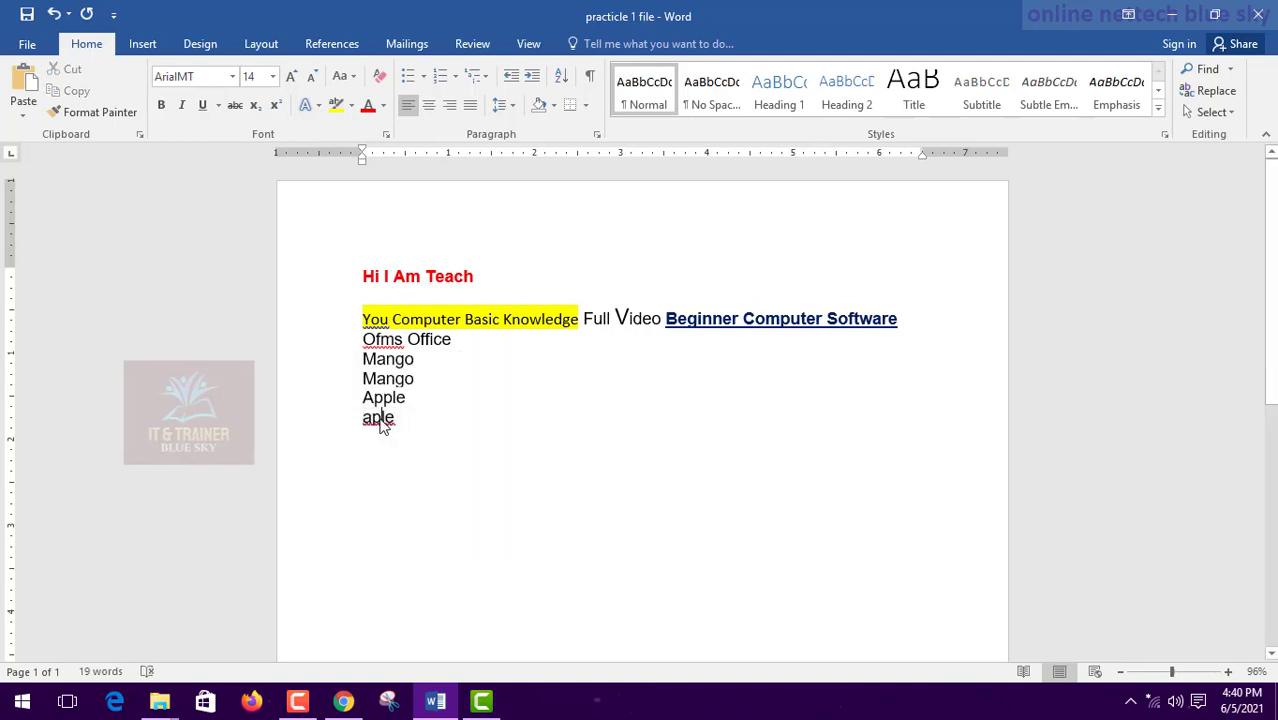
right_click(389, 424)
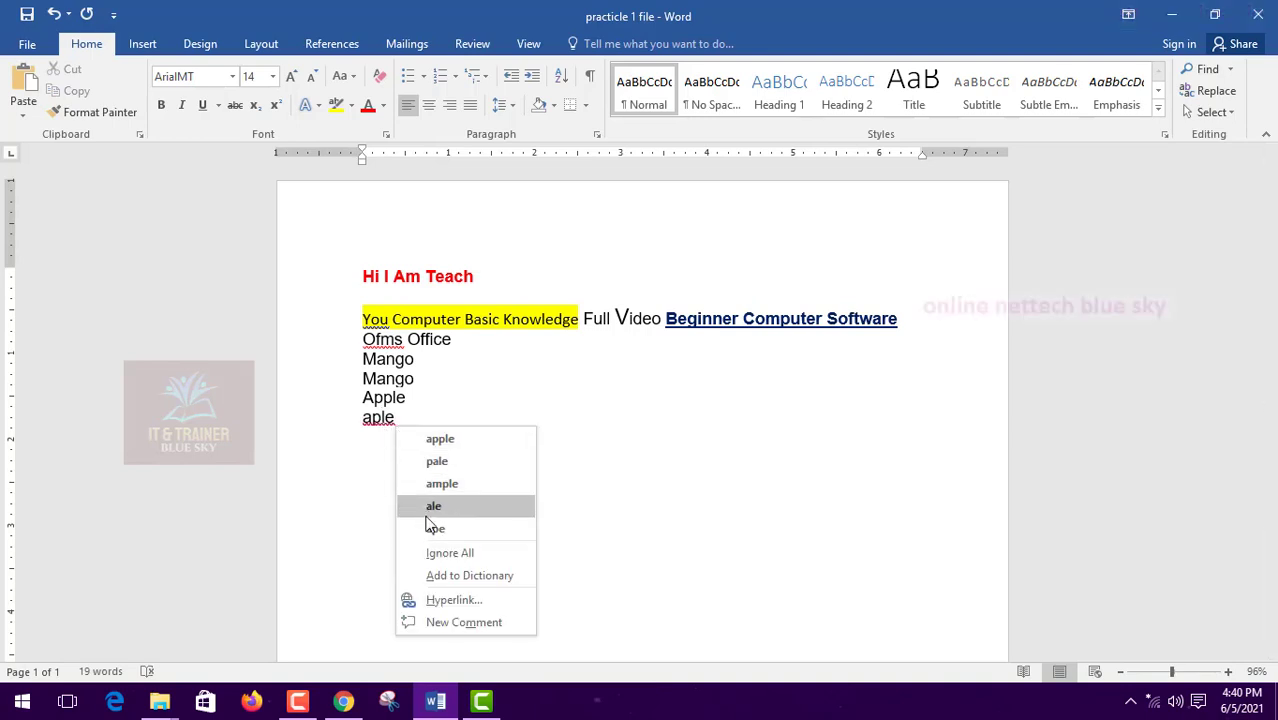
click(414, 444)
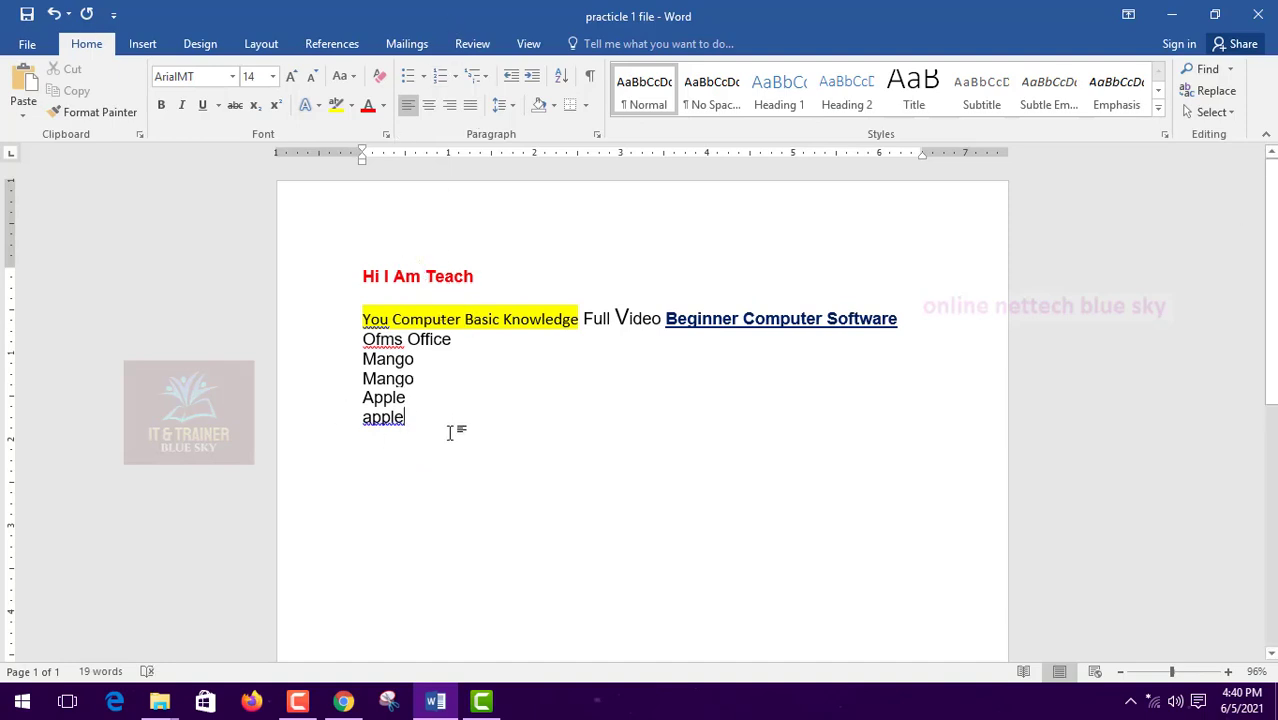
Step: Select all the document's text and apply tOGGLE cASE to it
drag(448, 431, 340, 254)
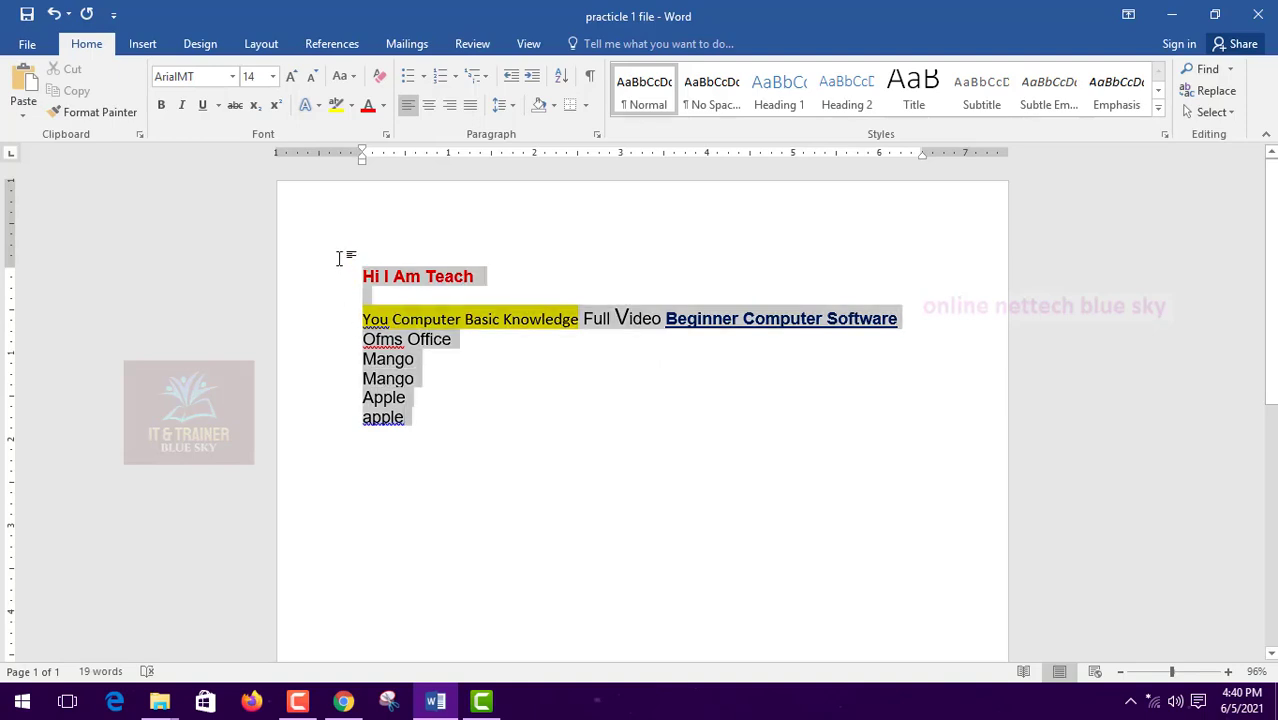
click(340, 76)
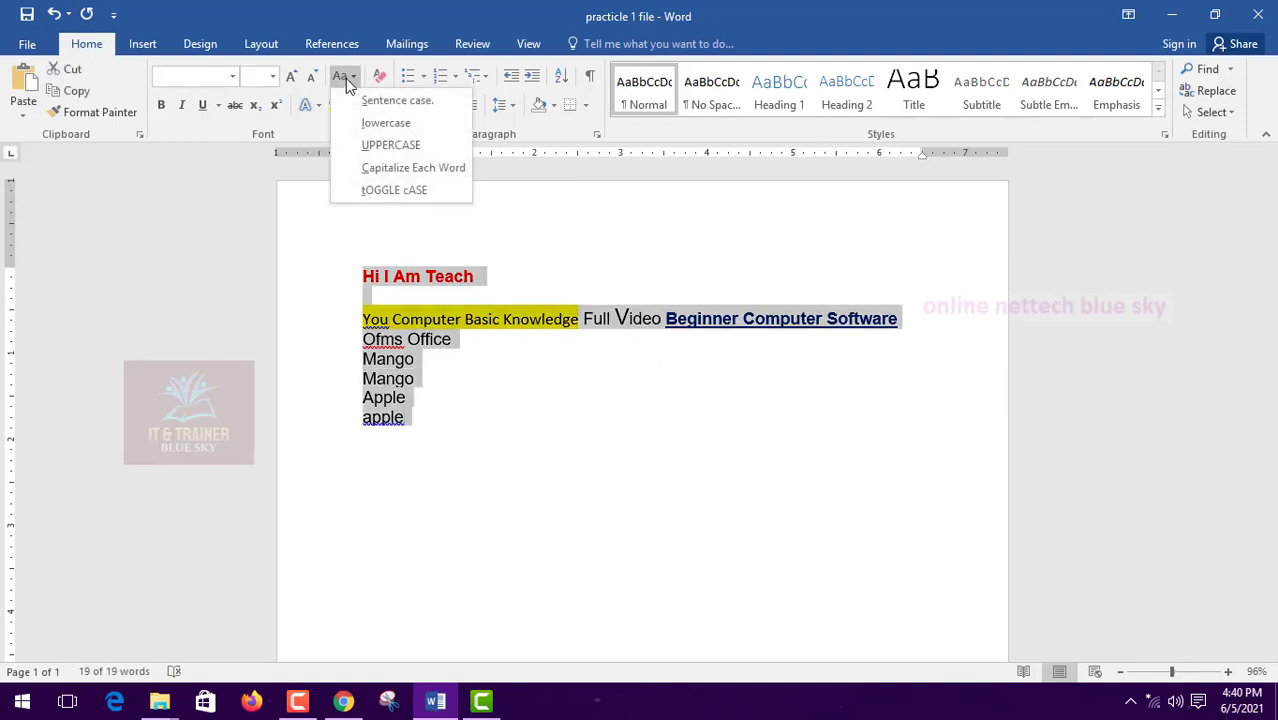
click(391, 191)
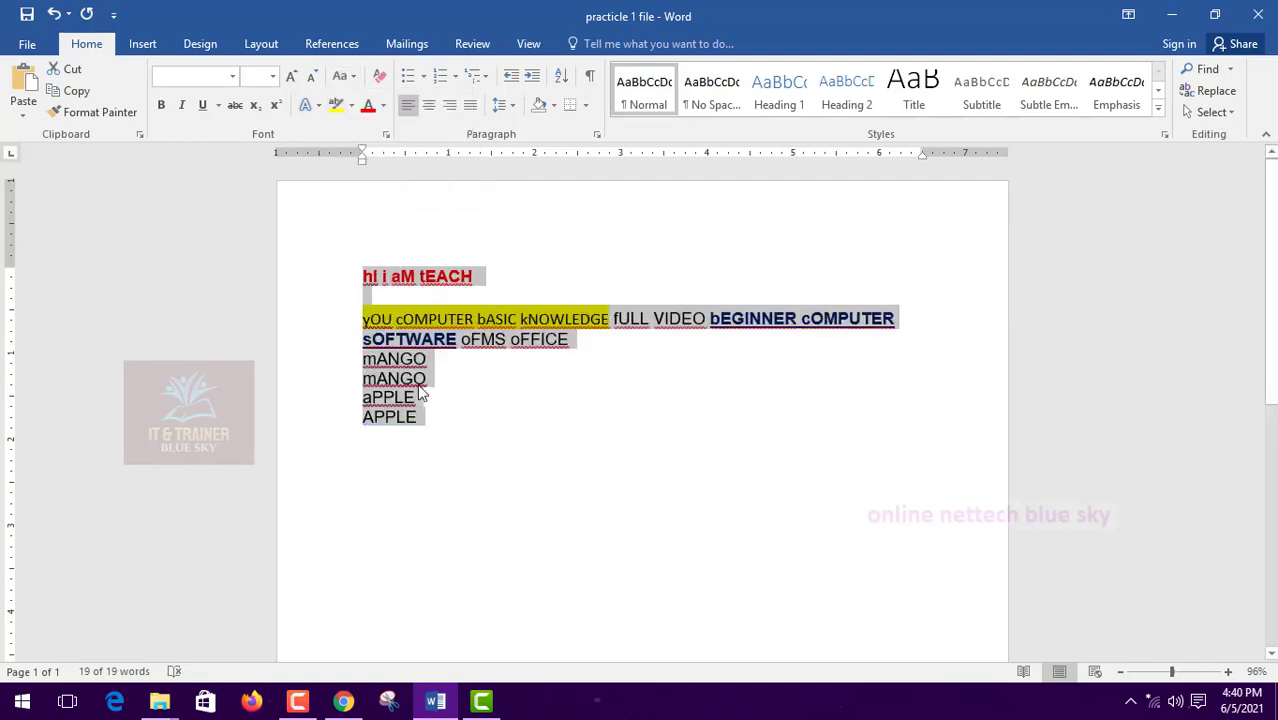
click(489, 391)
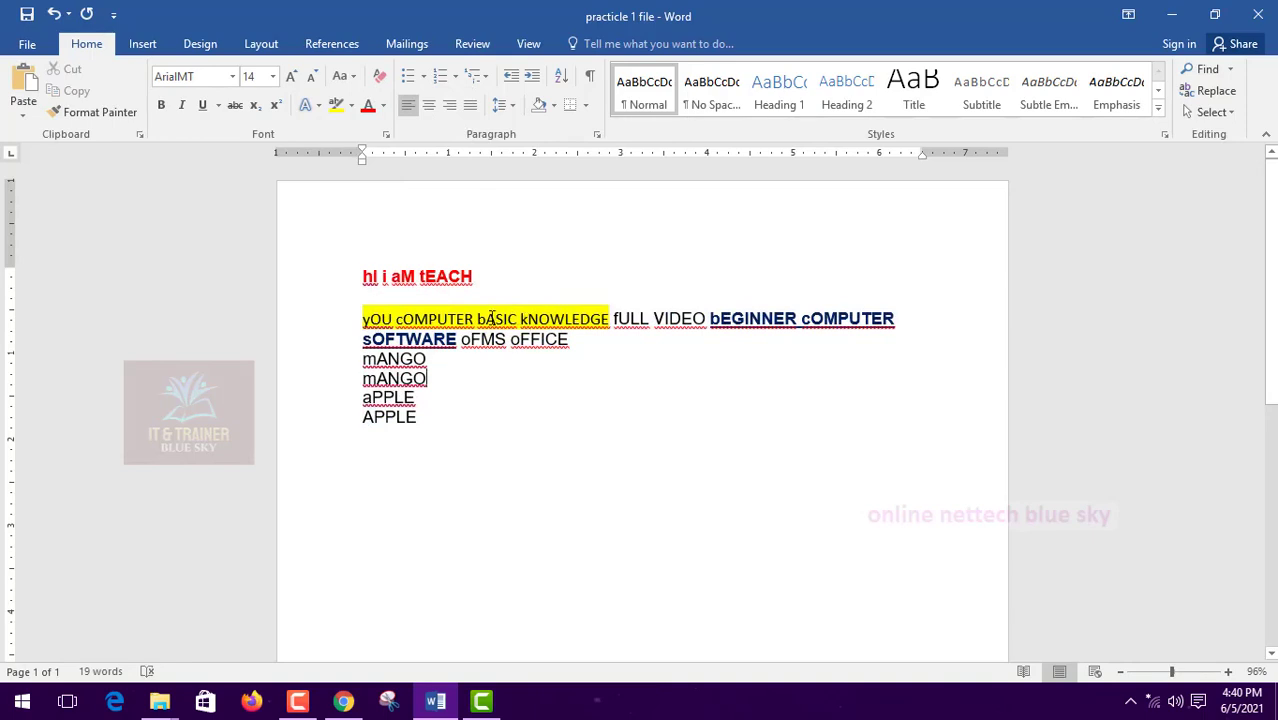
Step: Select letters in "bASIC", "bEGINNER" and "cOMPUTER" in turn to compare their lowercase first letters with the capitals that follow
drag(485, 318, 511, 318)
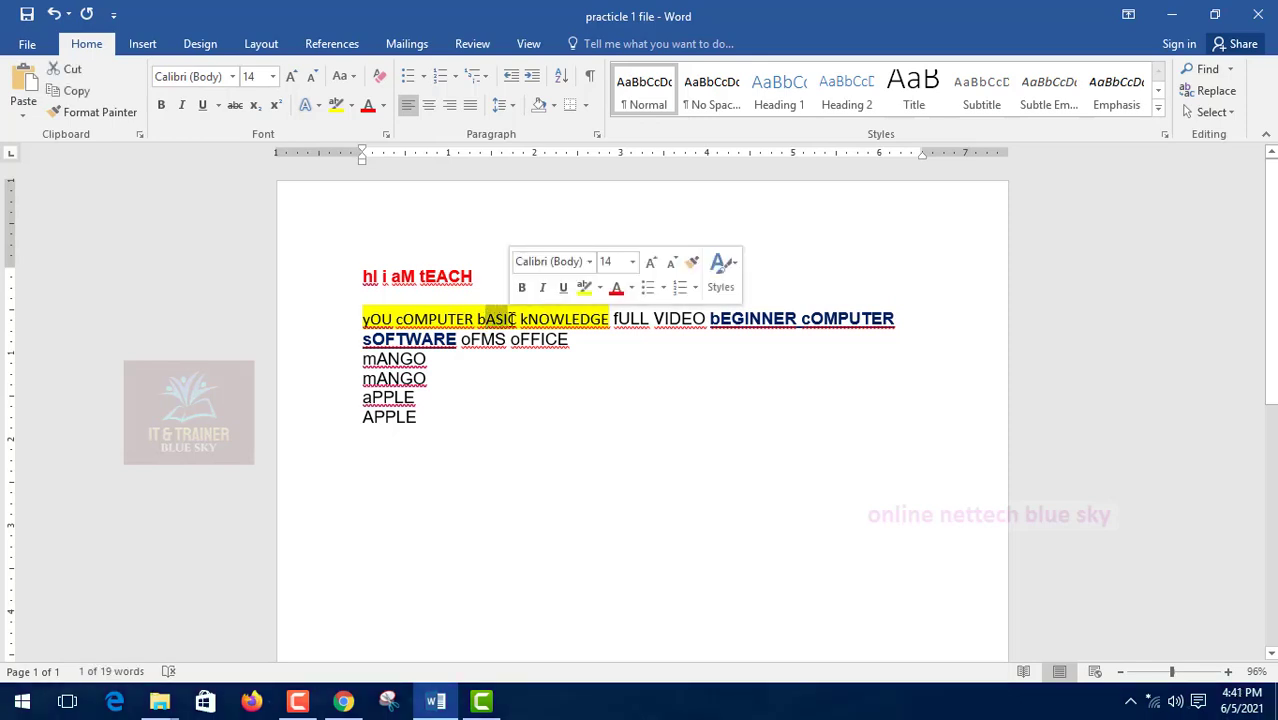
mouse_move(712, 320)
mouse_down()
mouse_move(787, 322)
mouse_move(710, 320)
mouse_up()
click(731, 320)
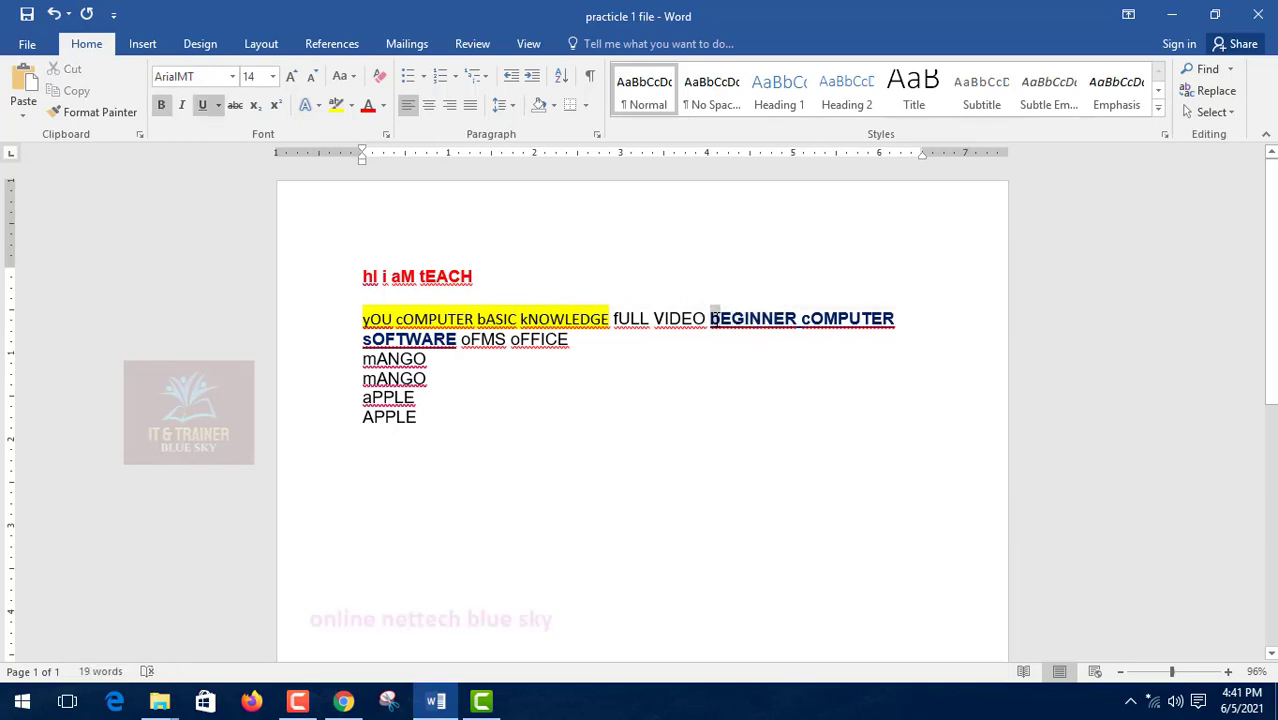
drag(812, 319, 801, 319)
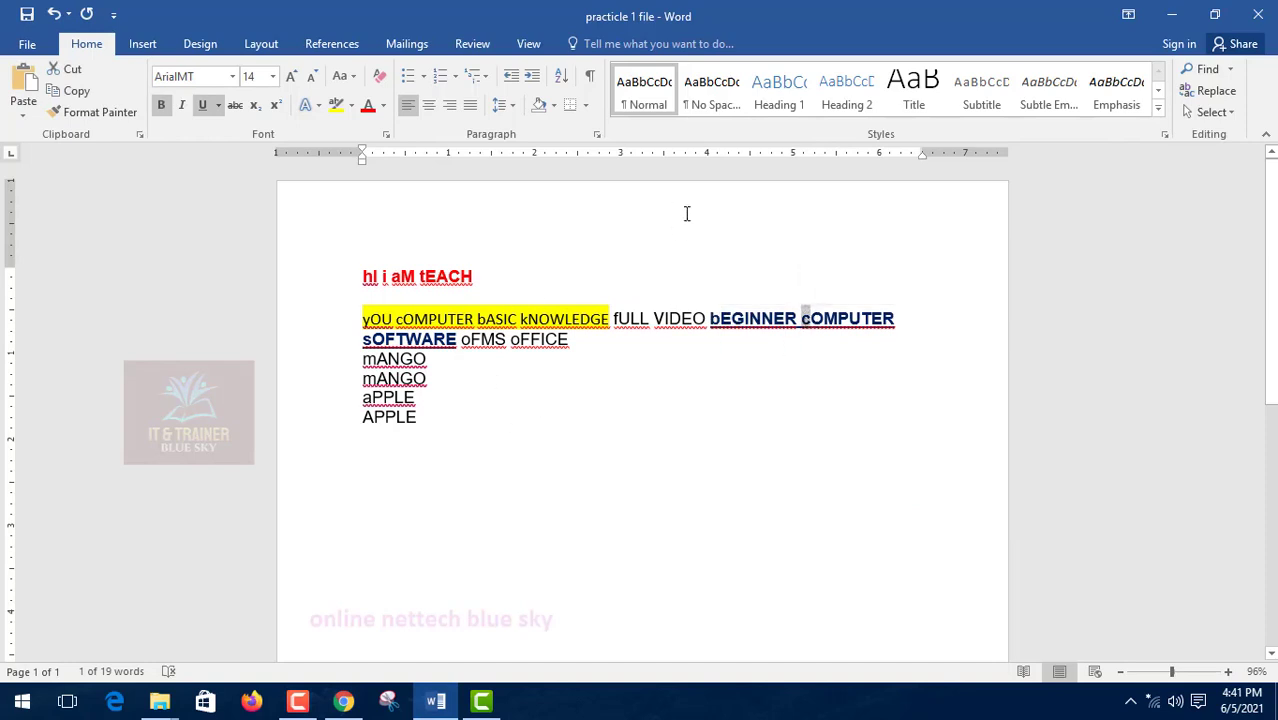
Step: Select all the document's text and apply Capitalize Each Word to it
drag(422, 434, 328, 231)
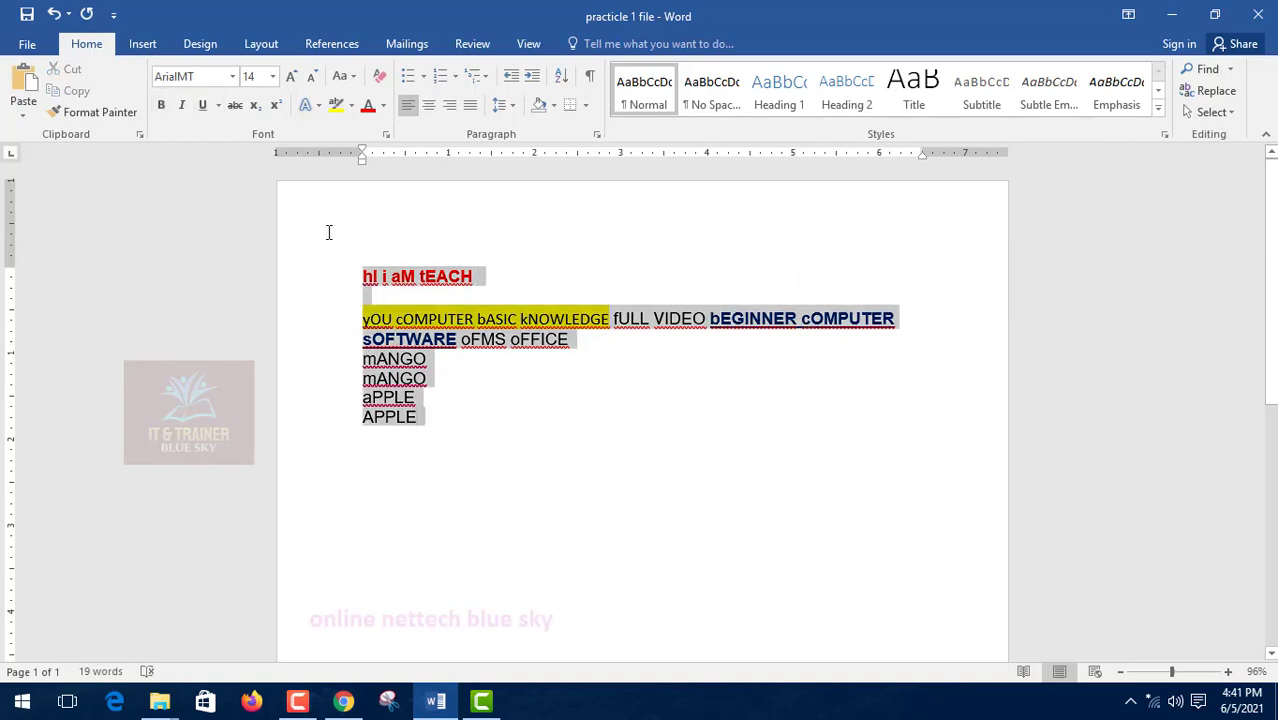
click(350, 77)
click(360, 165)
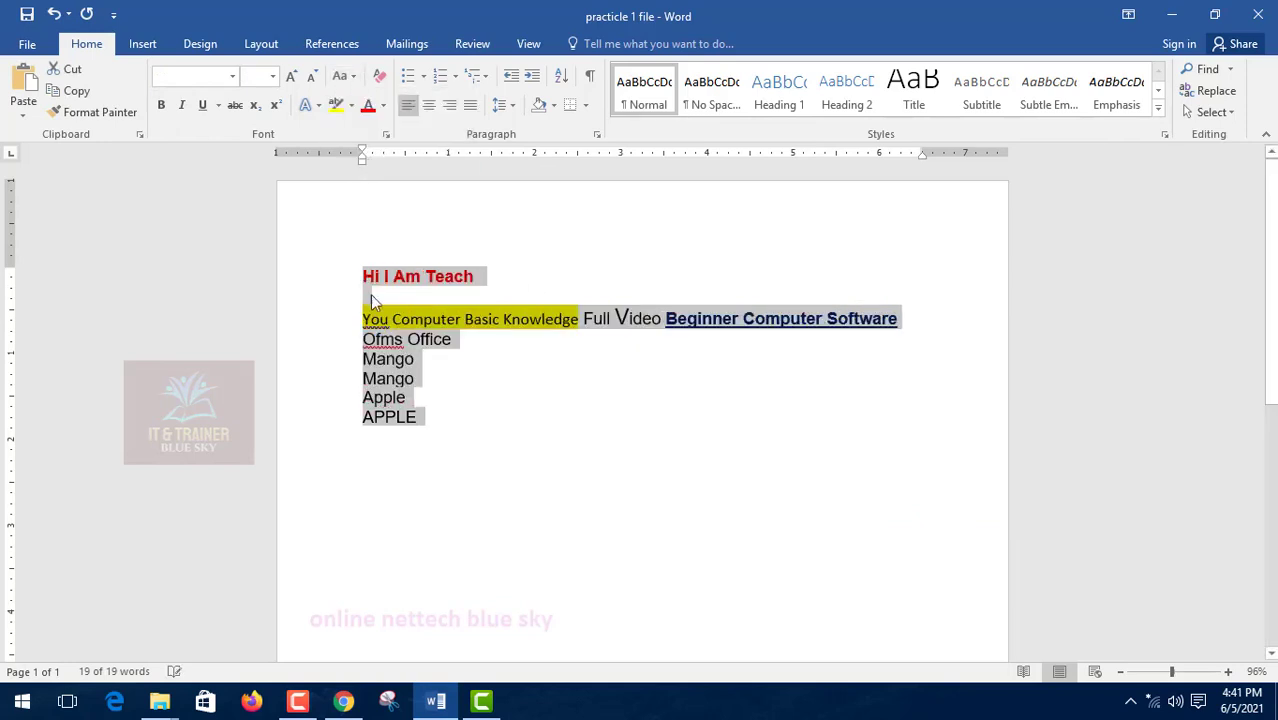
click(414, 379)
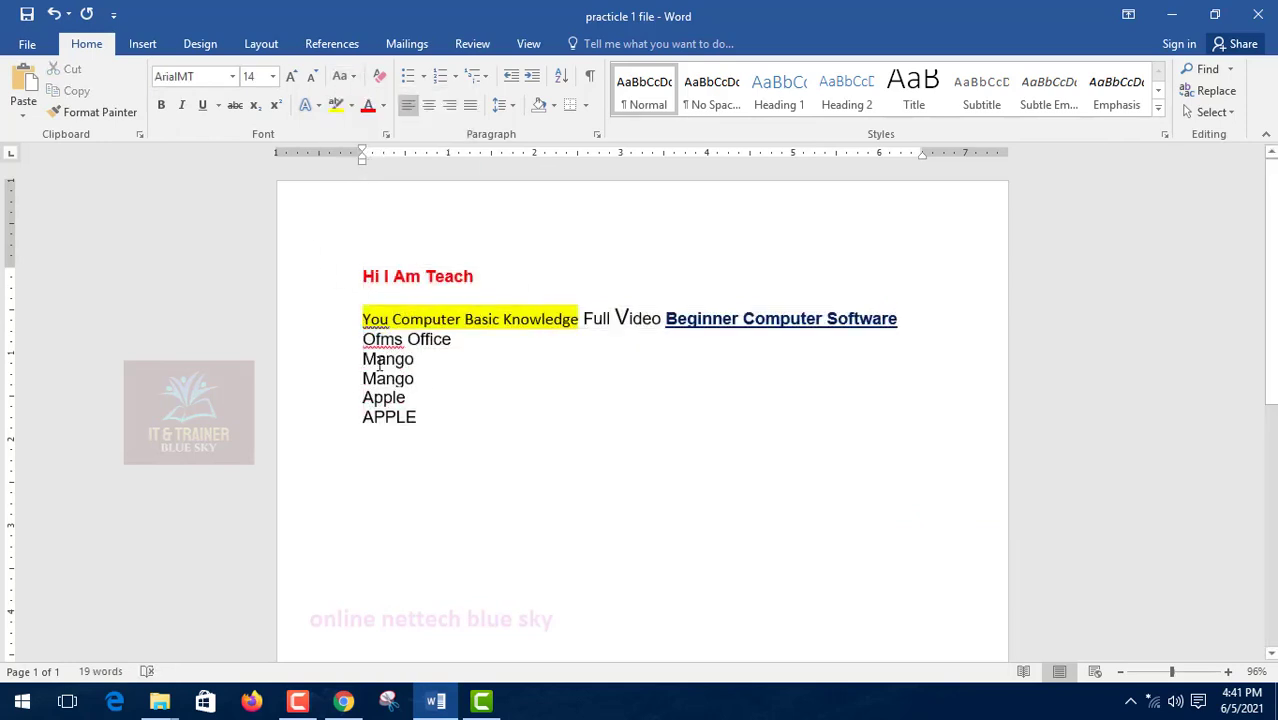
Step: Select "ango" in the first "Mango" and review the Change Case options, including tOGGLE cASE and Capitalize Each Word, without applying any
drag(377, 360, 414, 360)
click(385, 358)
click(354, 79)
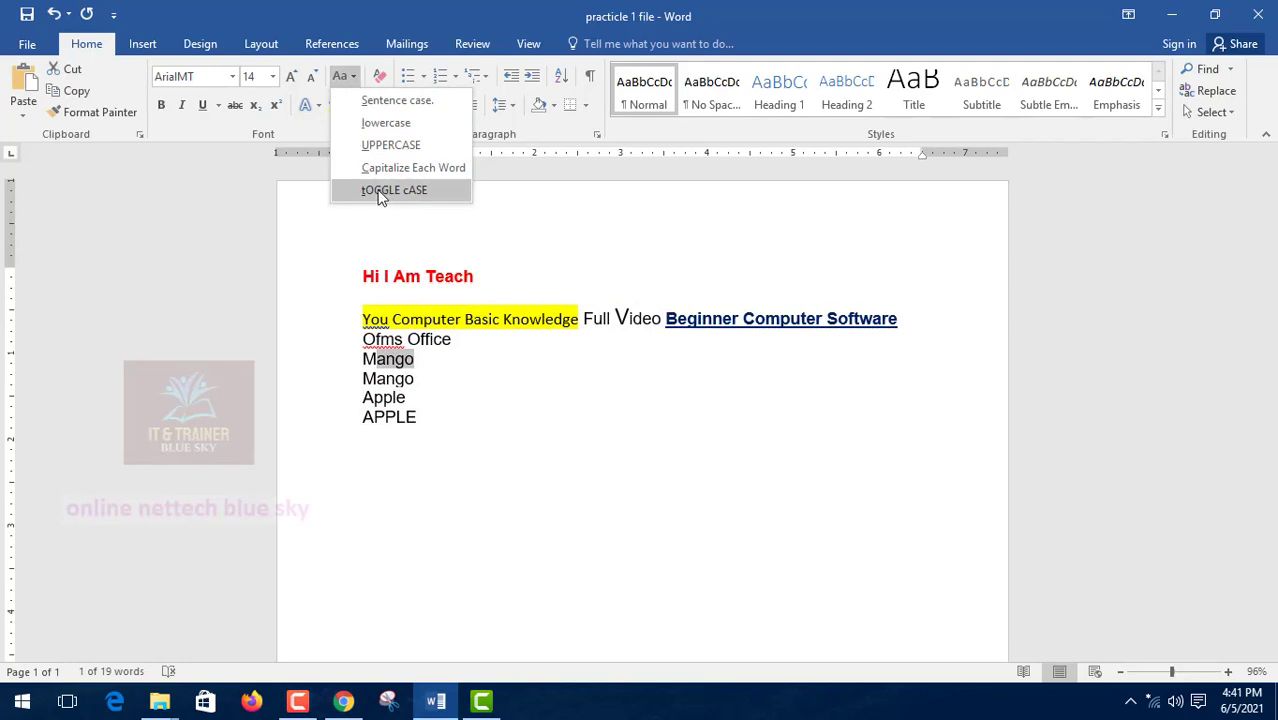
click(386, 333)
click(393, 318)
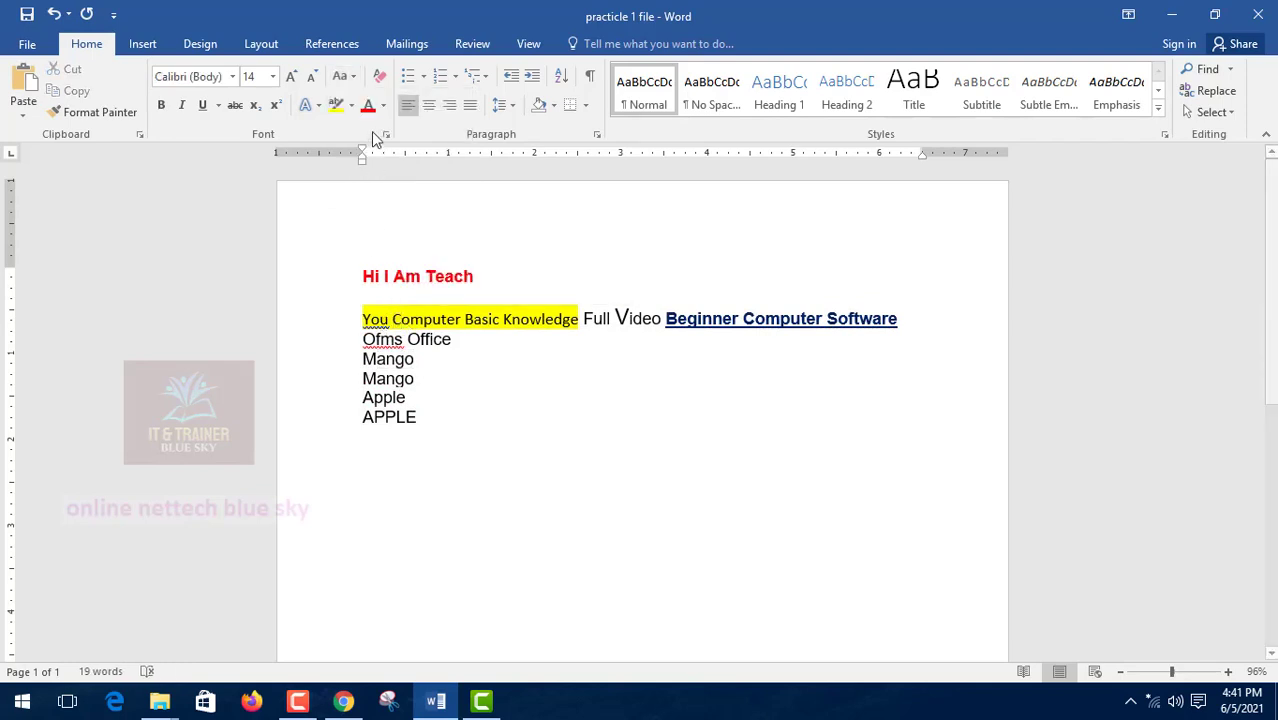
click(342, 77)
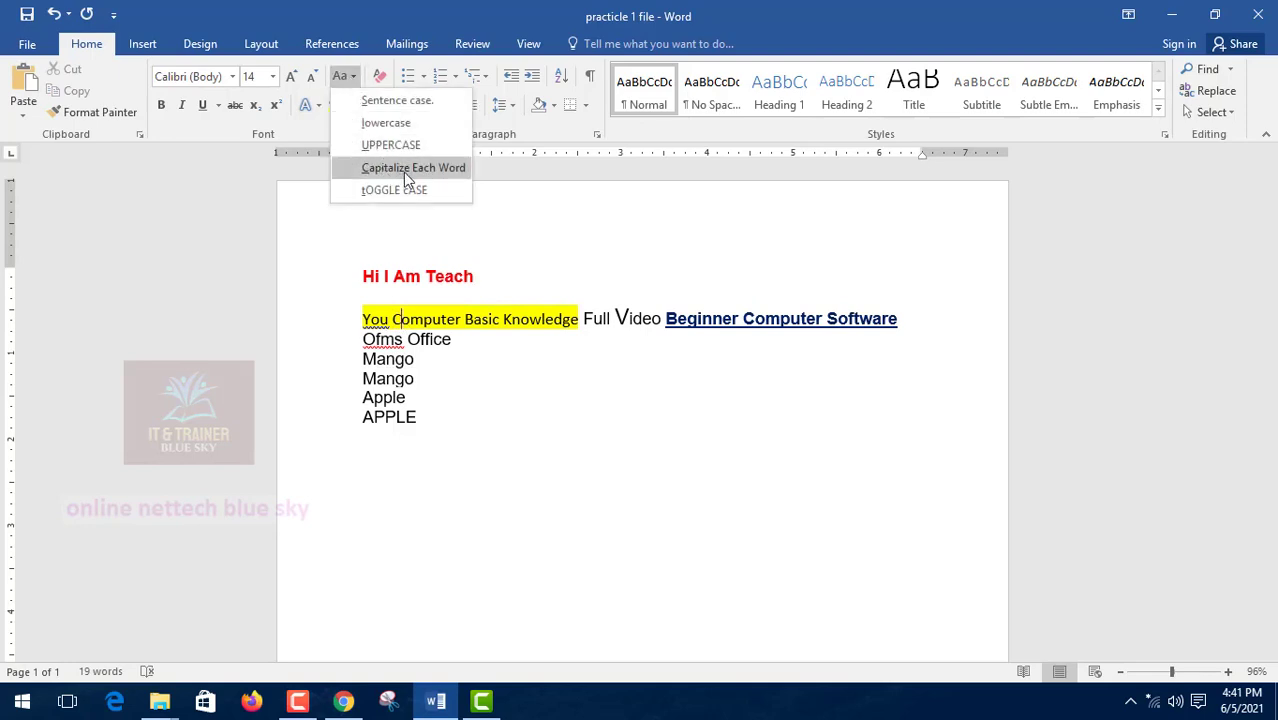
click(490, 416)
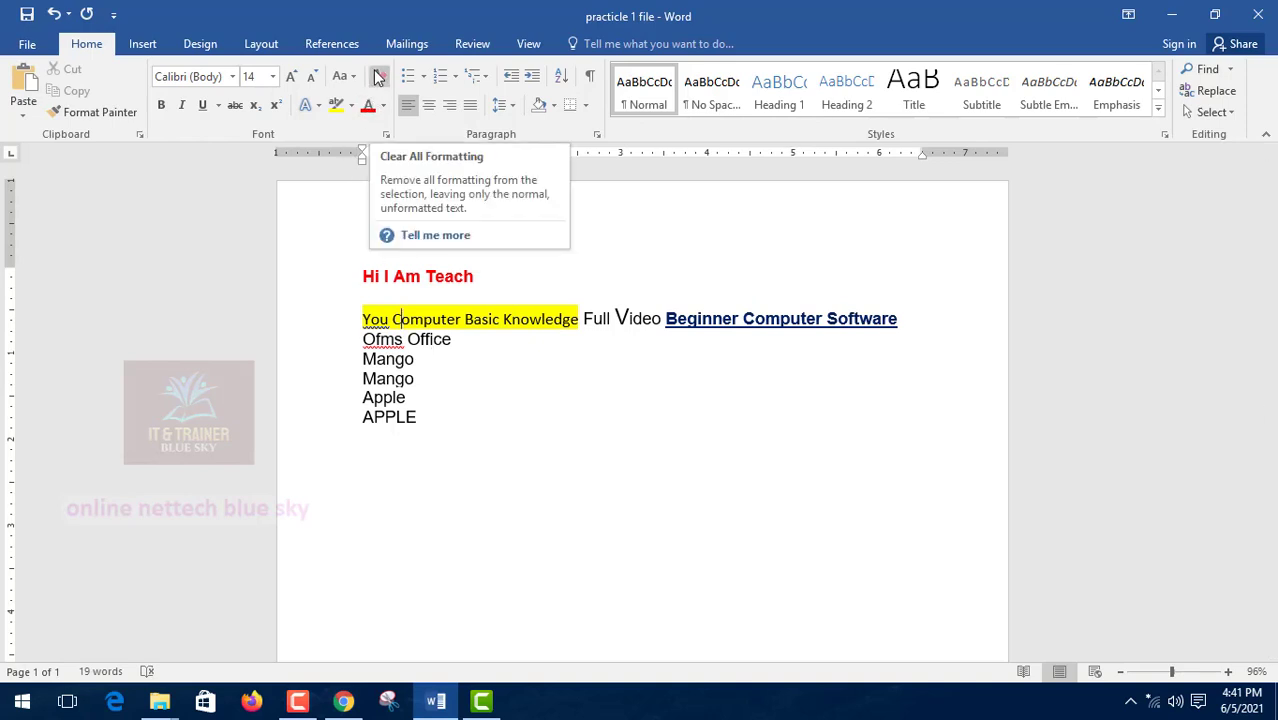
Step: Select all the document's text and clear all its formatting
drag(467, 436, 352, 213)
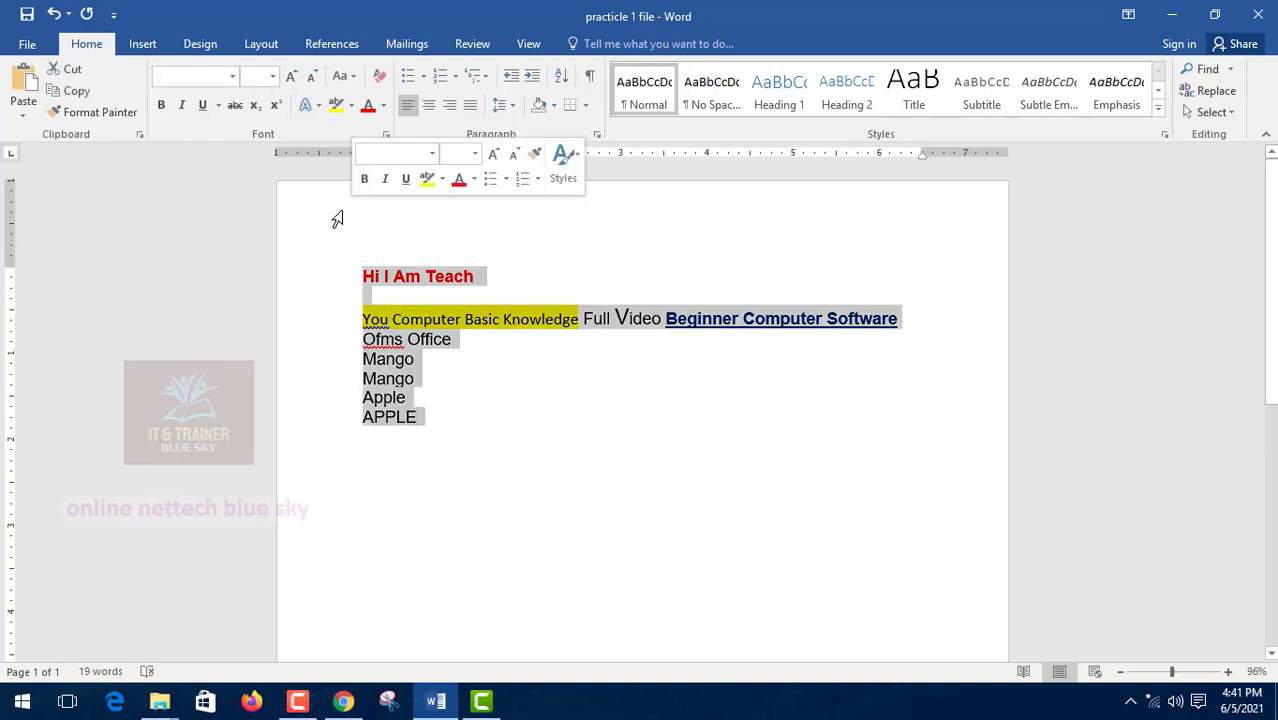
click(377, 77)
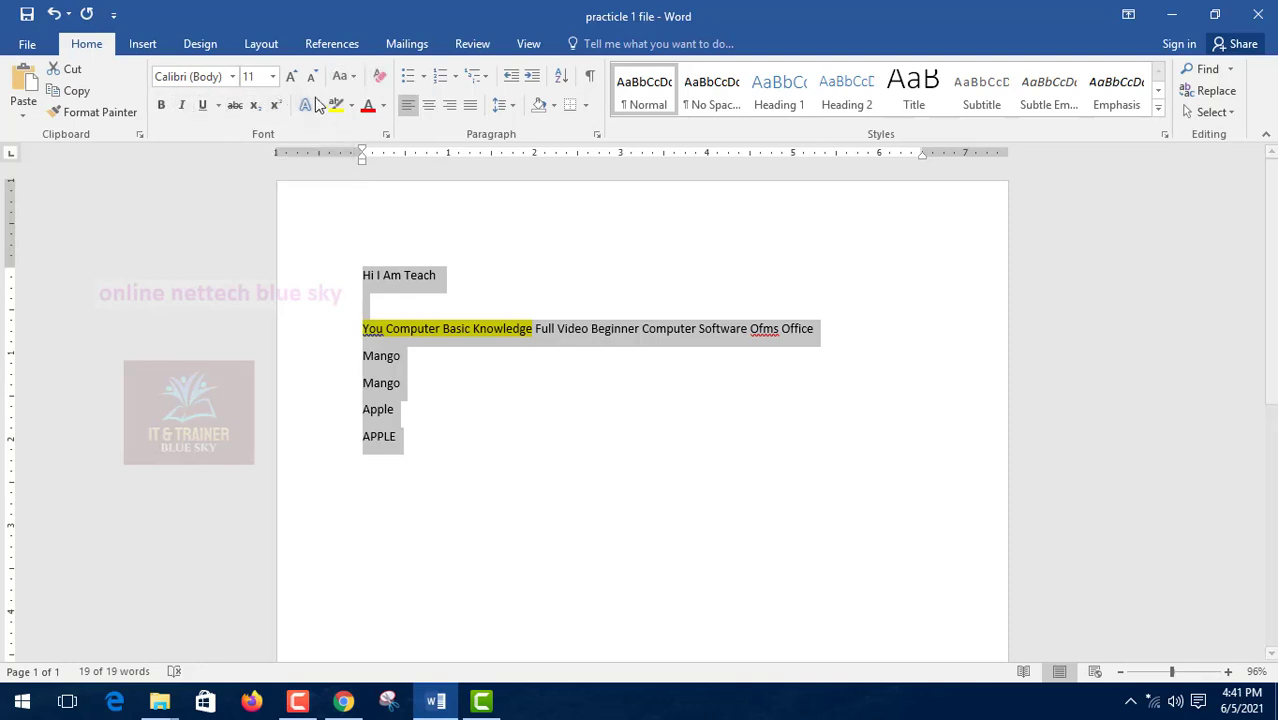
Step: Undo the clearing of all formatting across the document's text
click(232, 77)
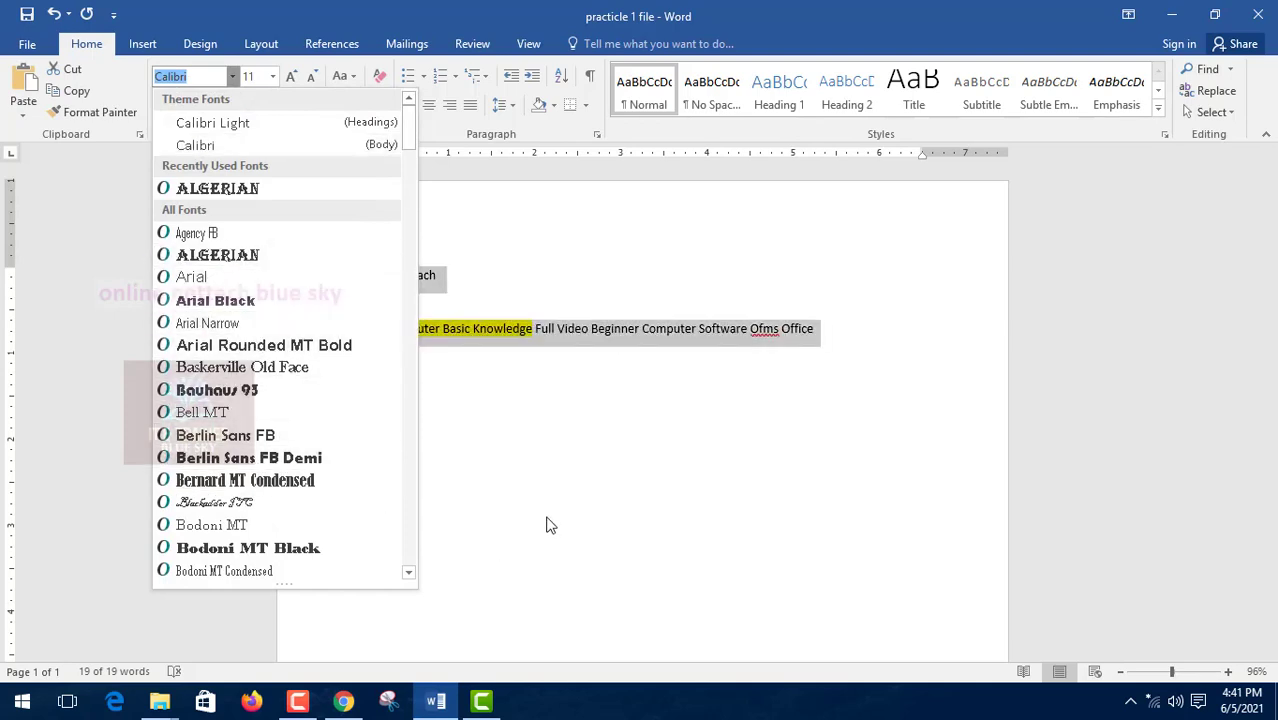
key(Escape)
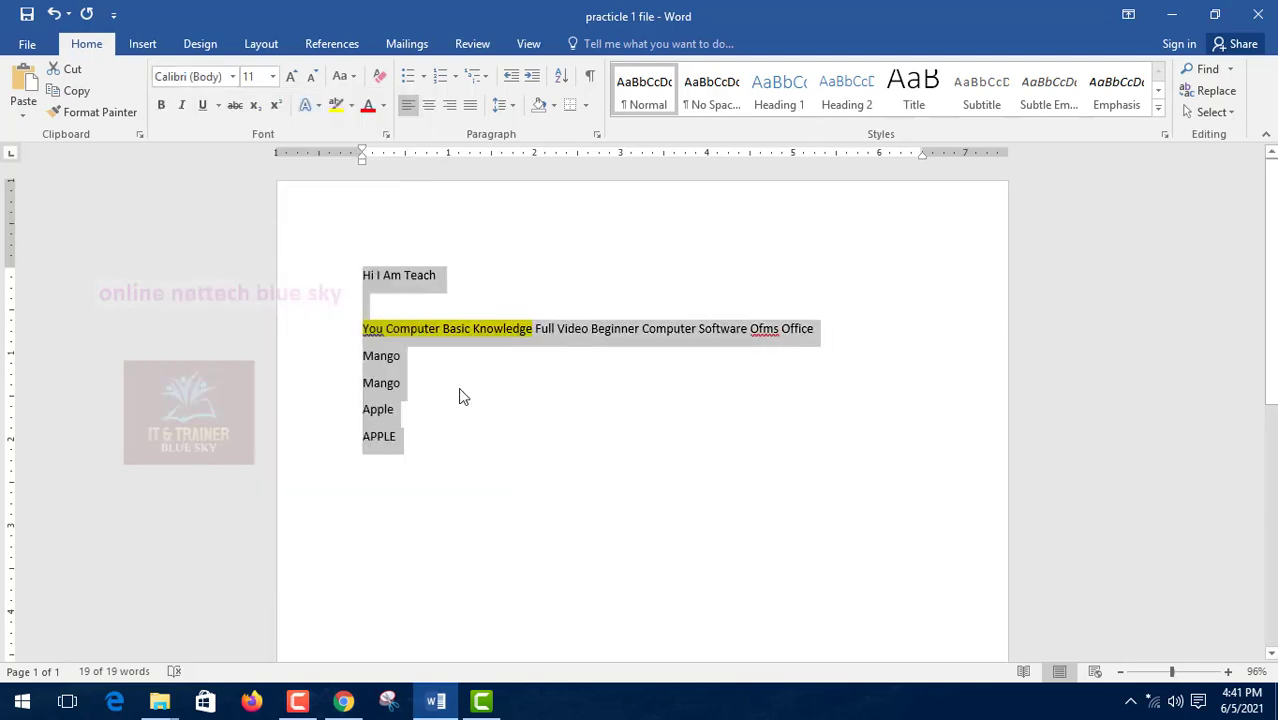
click(402, 212)
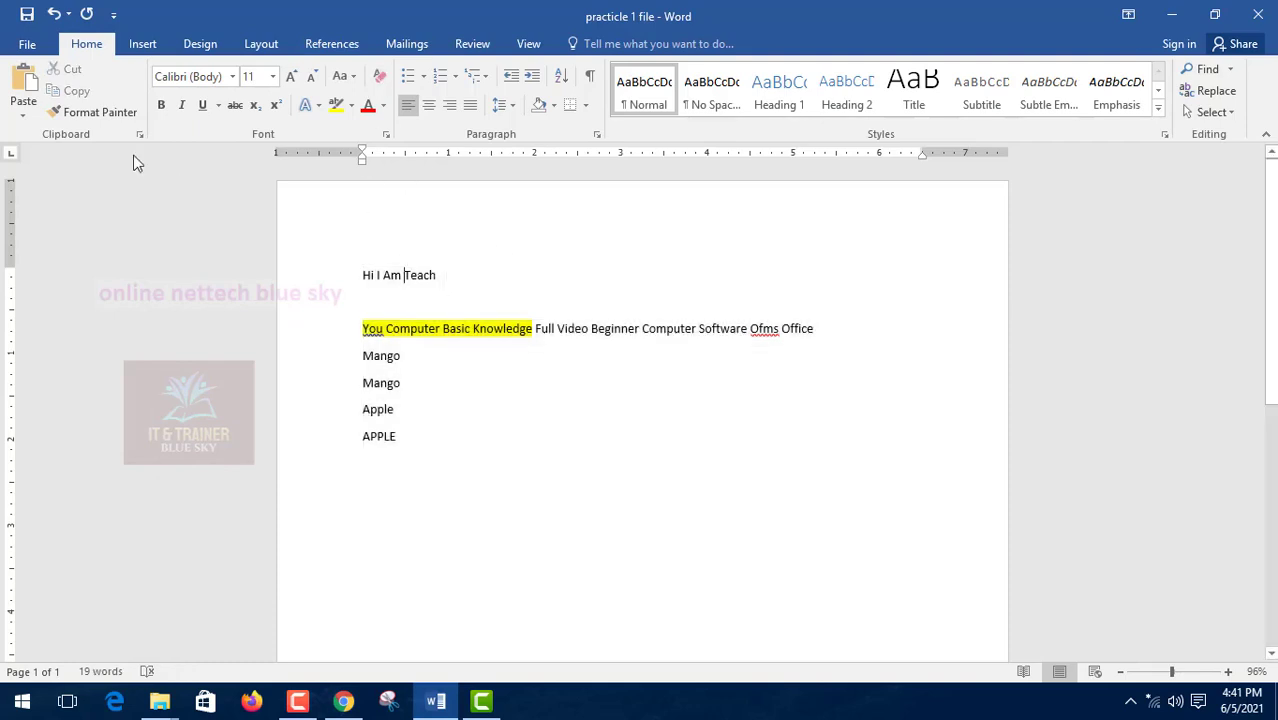
click(54, 14)
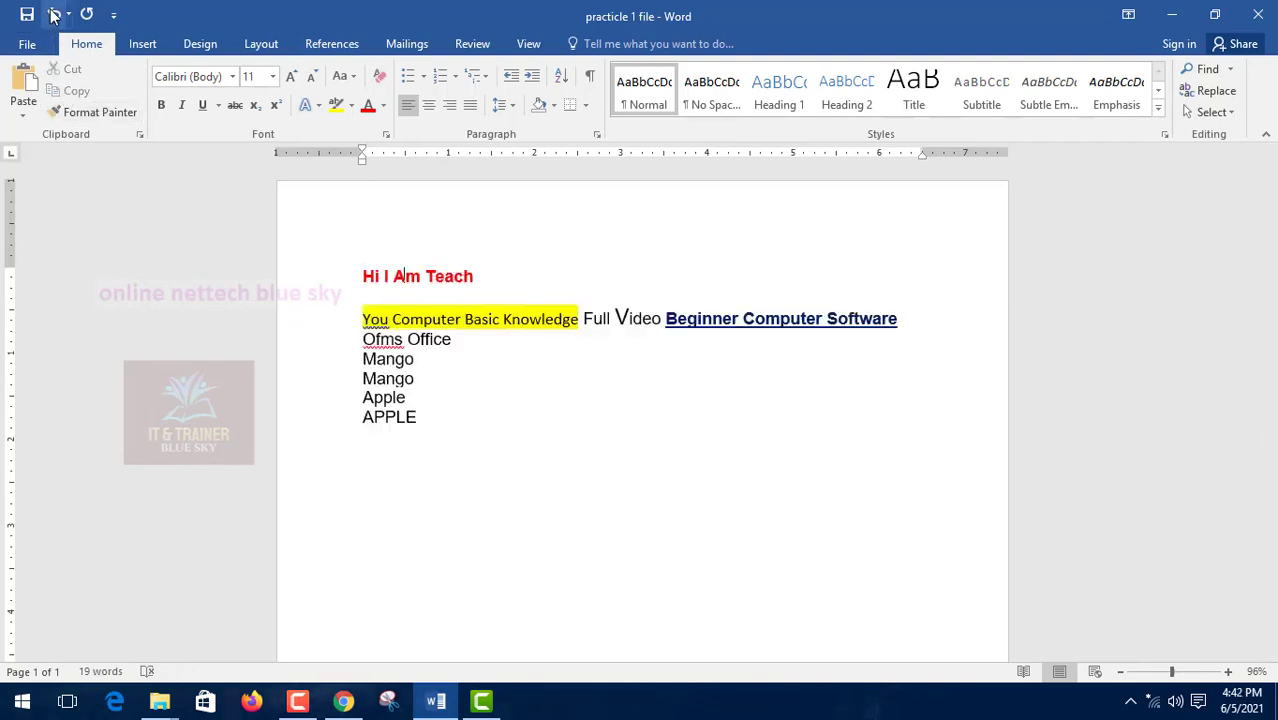
click(414, 378)
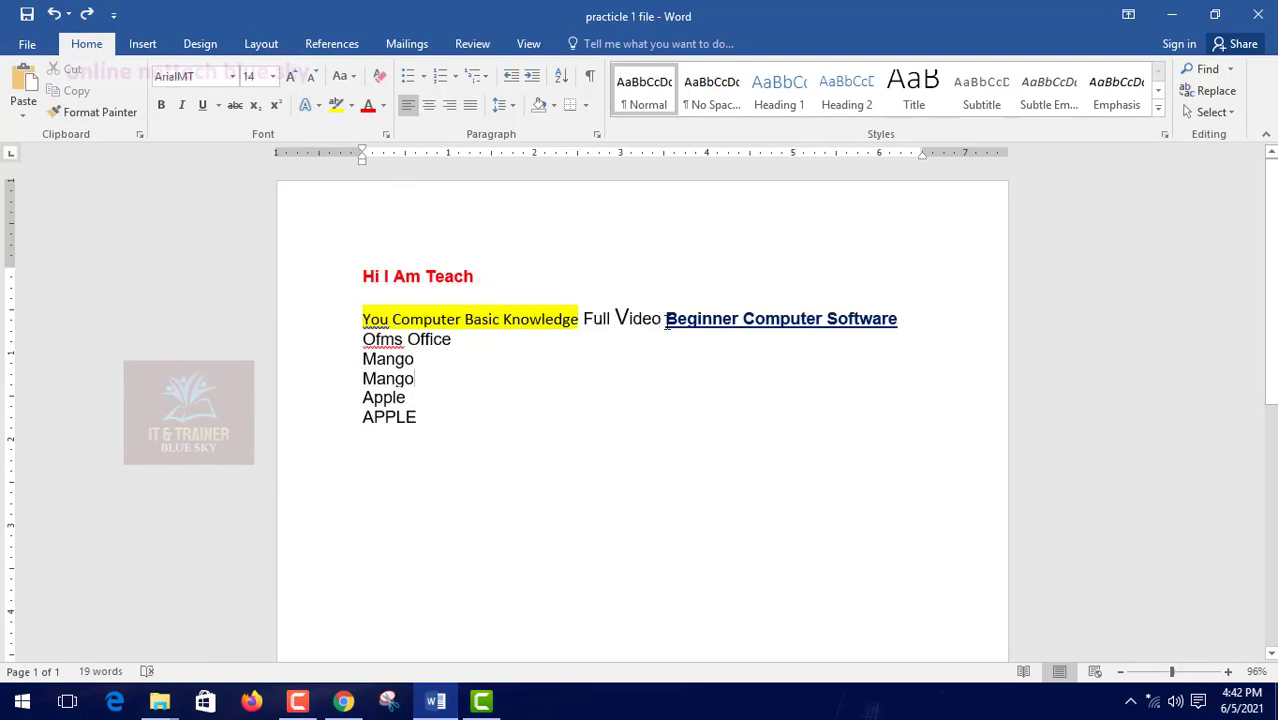
Step: Clear all formatting from only the words "Beginner Computer Software"
drag(665, 320, 970, 317)
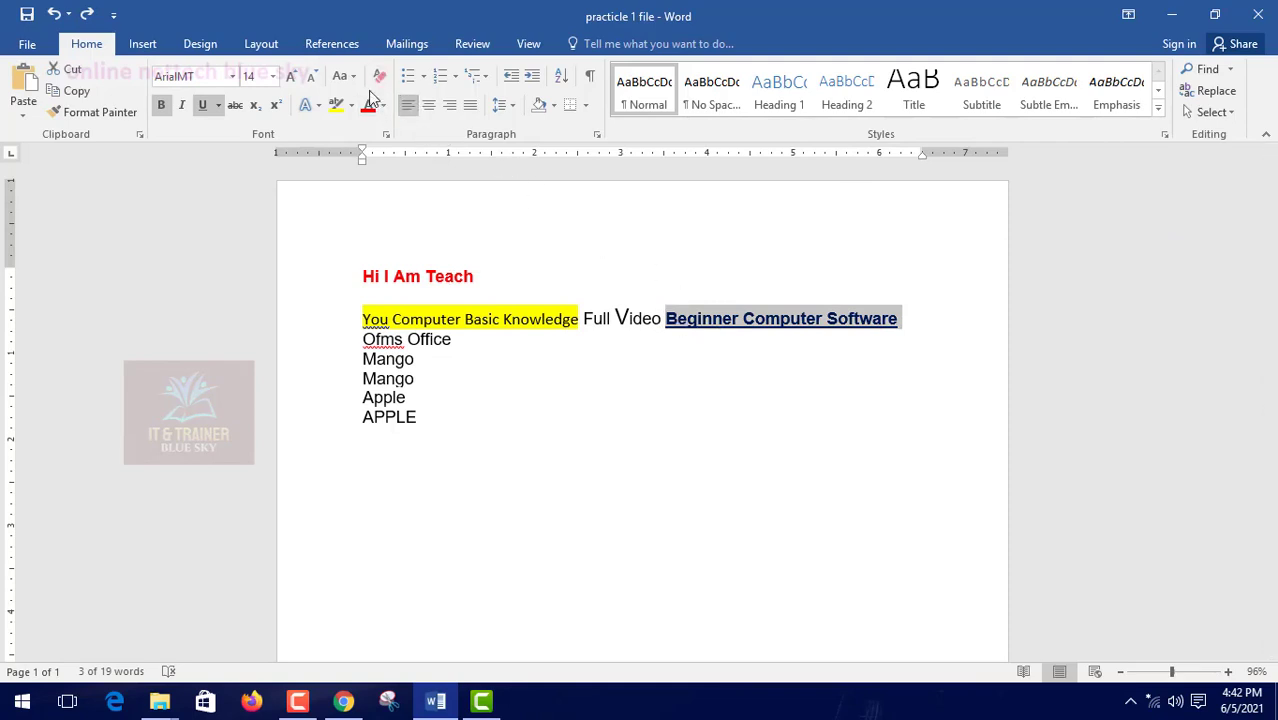
click(852, 413)
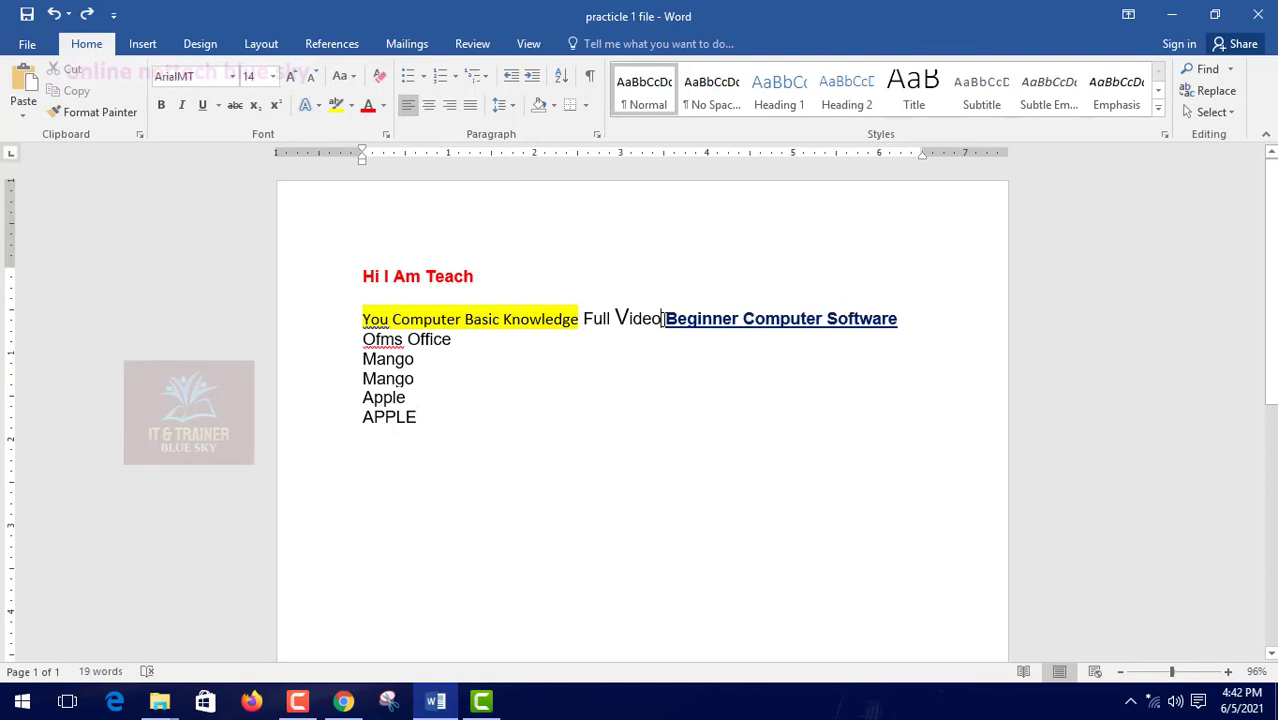
drag(663, 318, 907, 318)
click(716, 342)
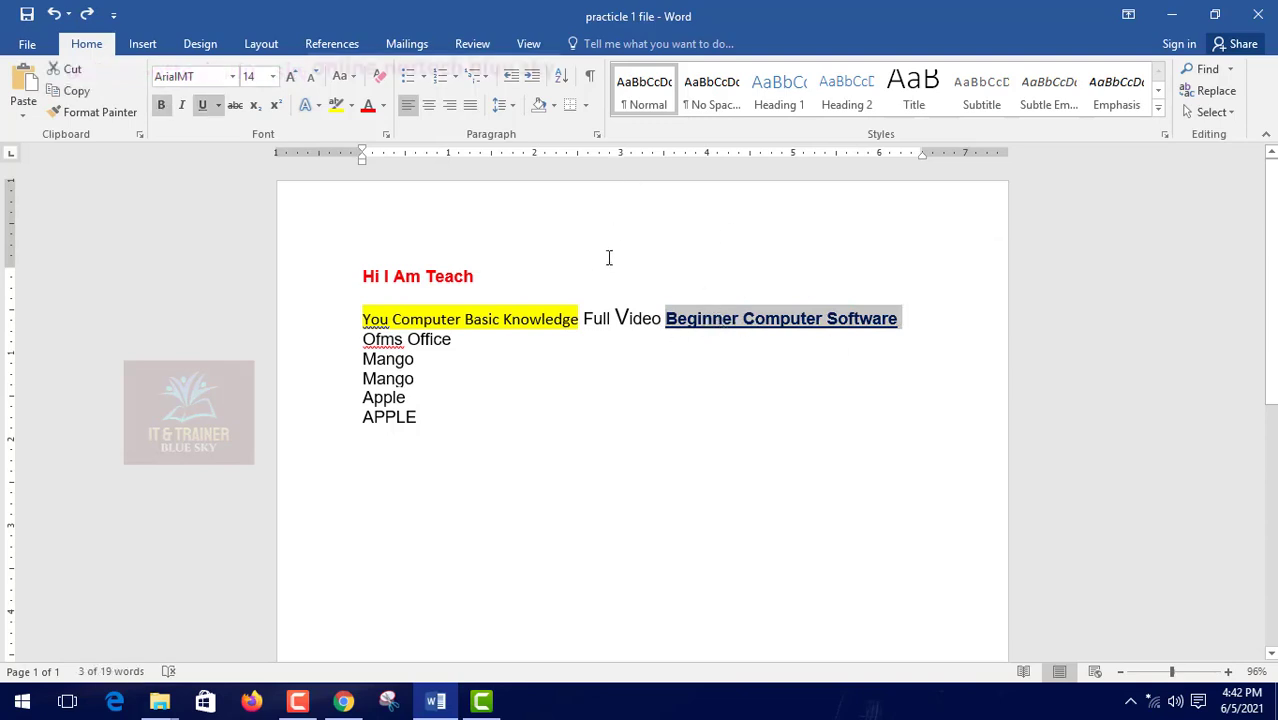
click(379, 79)
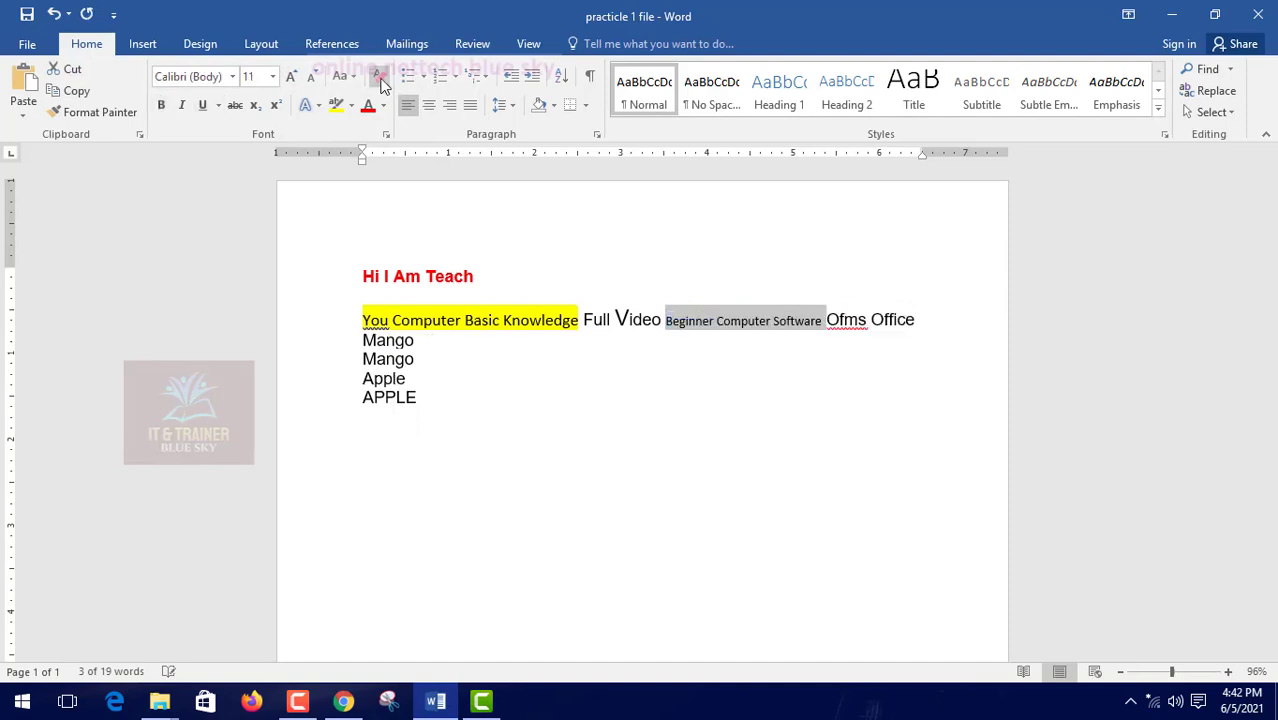
click(806, 328)
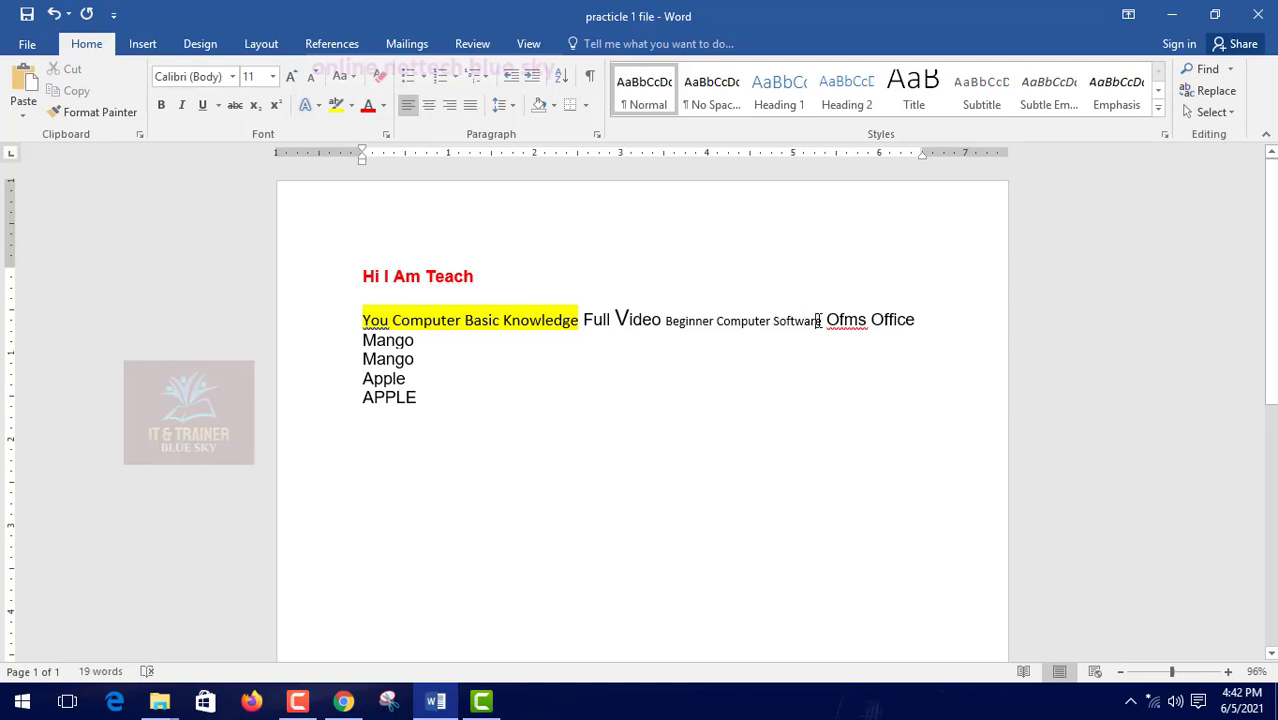
drag(822, 320, 698, 330)
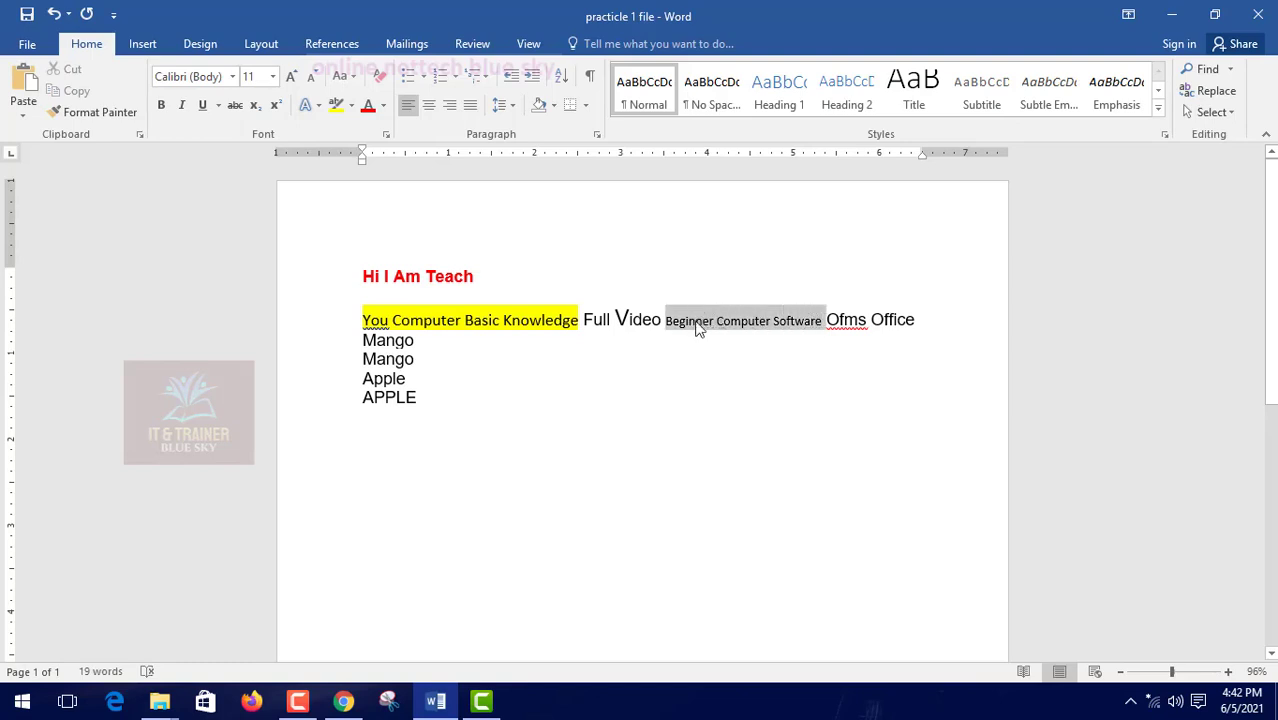
click(693, 366)
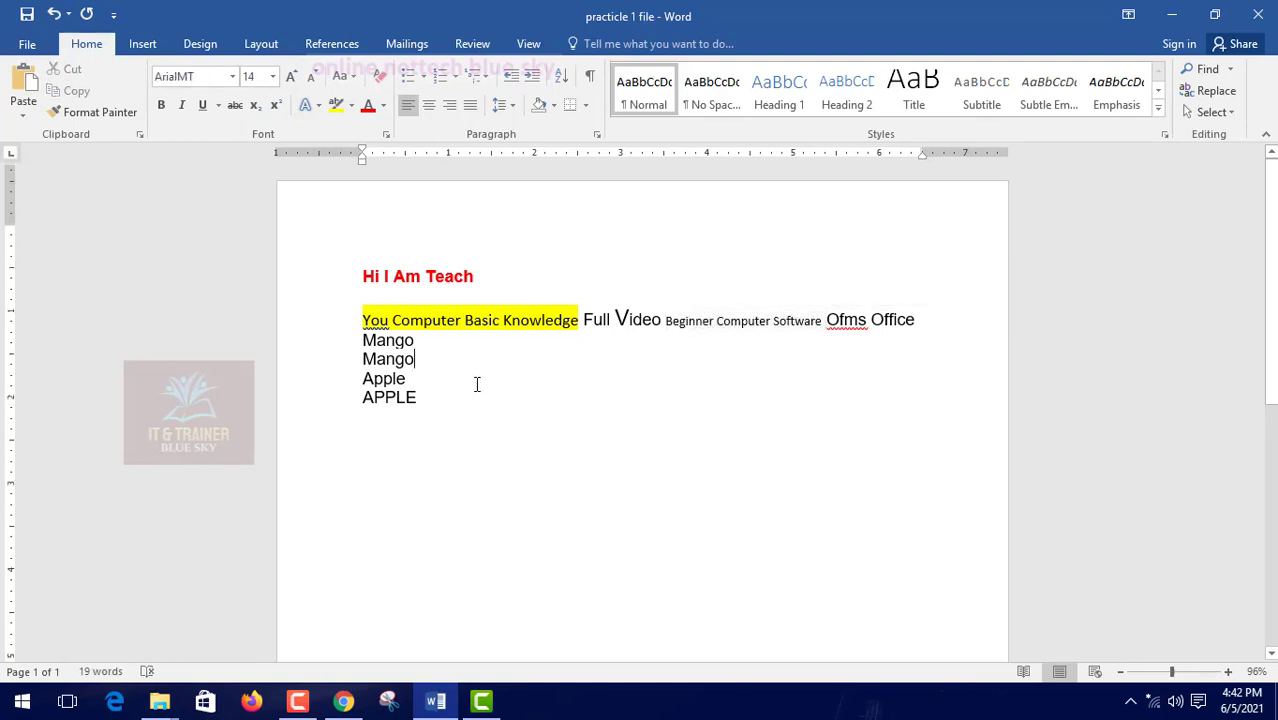
Step: Add a new line reading "A1" below "APPLE"
scroll(477, 384, down, 2)
scroll(477, 389, up, 1)
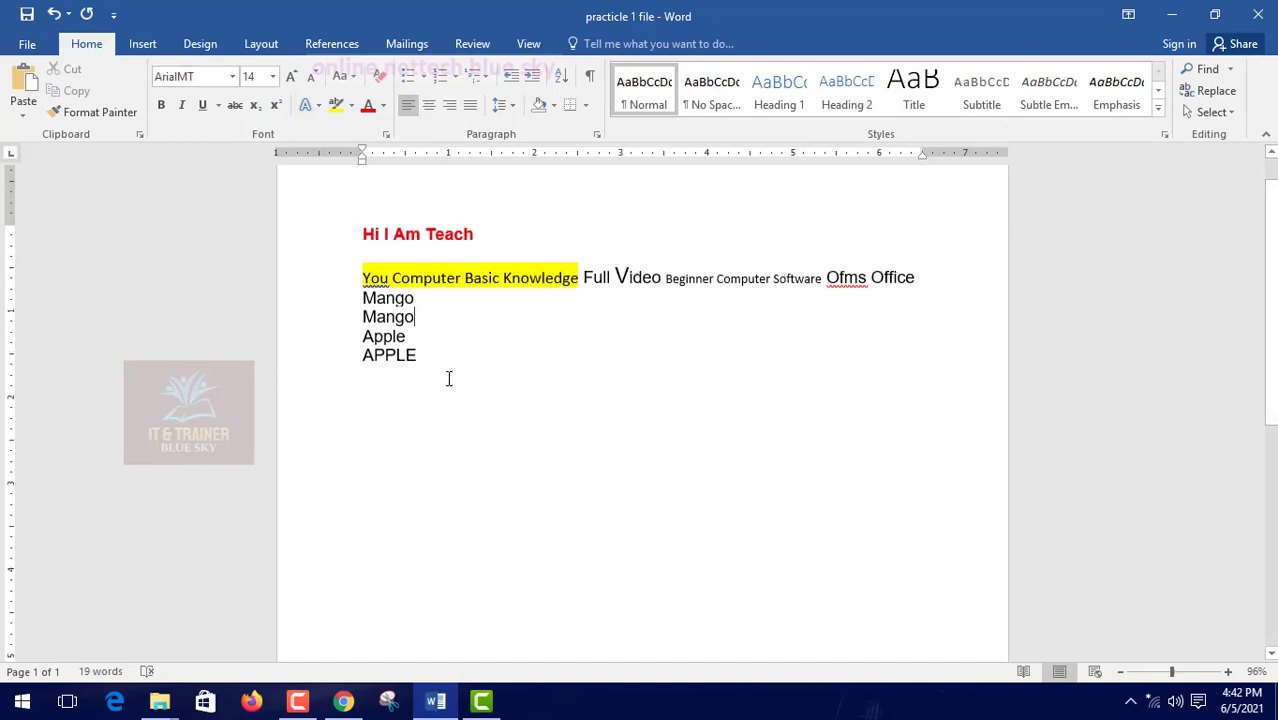
click(442, 366)
key(Return)
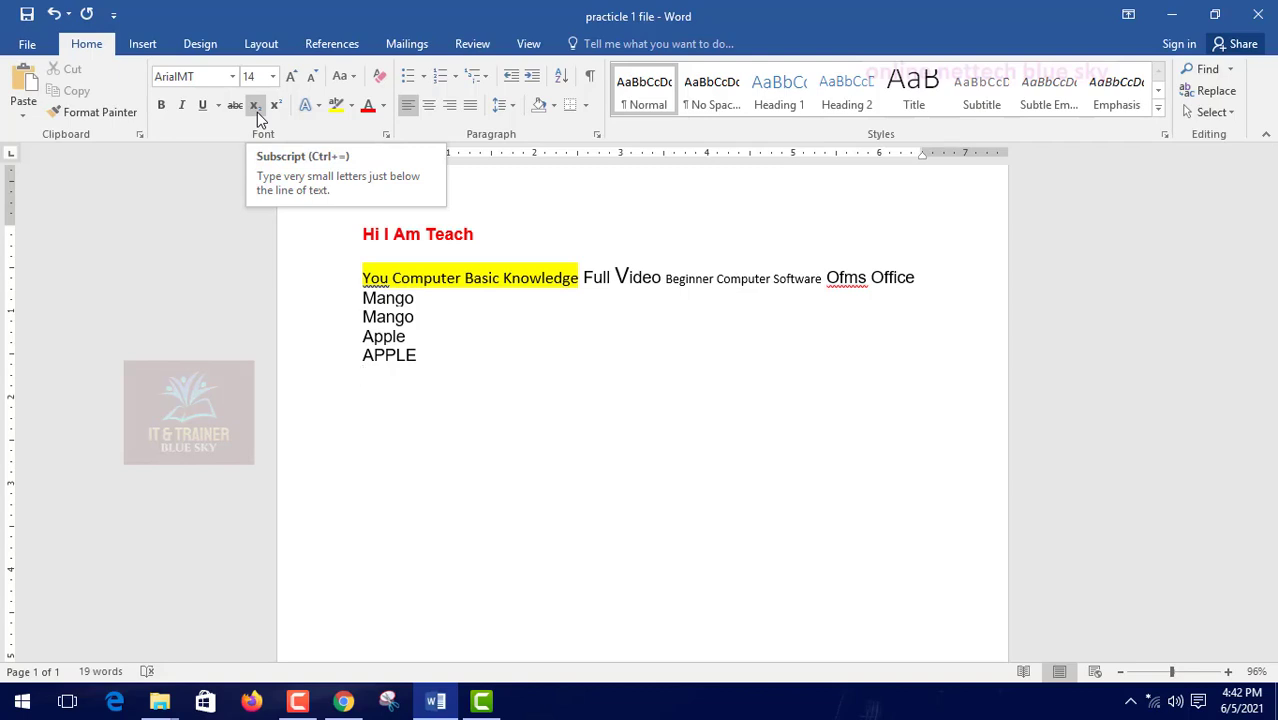
text(a)
key(BackSpace)
text(A1)
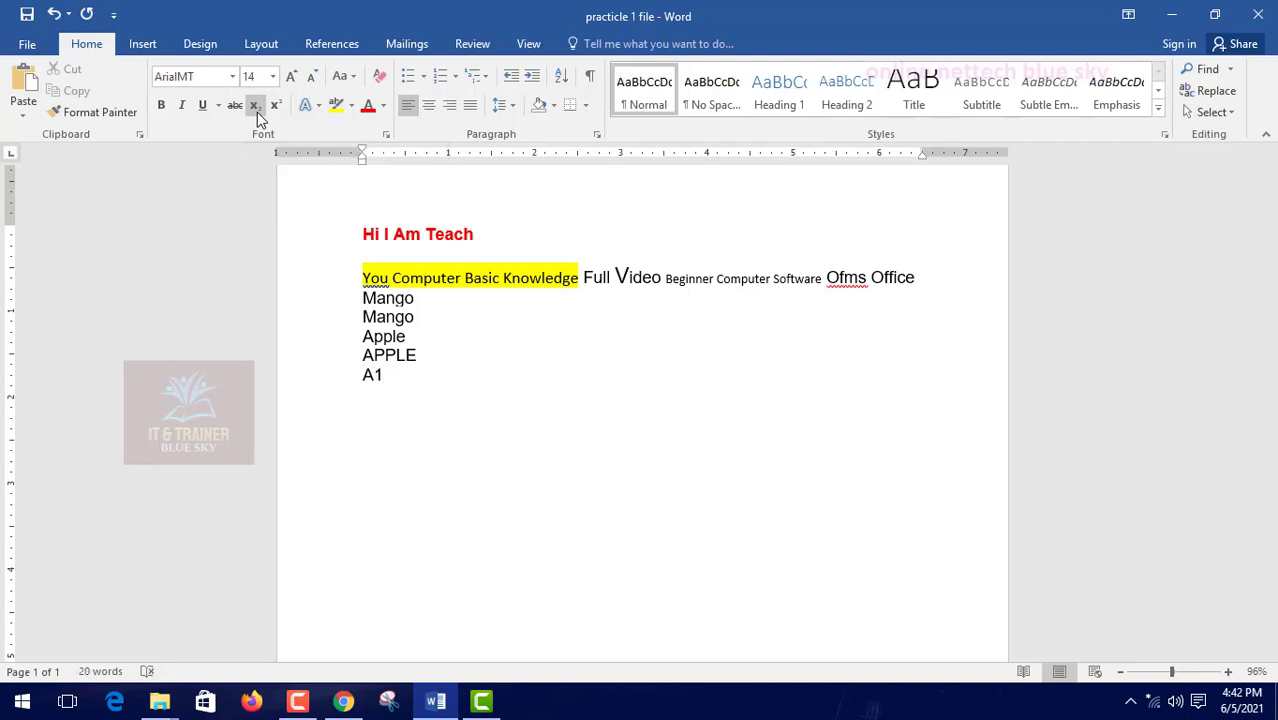
Step: Format the "1" in "A1" as subscript and undo the change
double_click(379, 382)
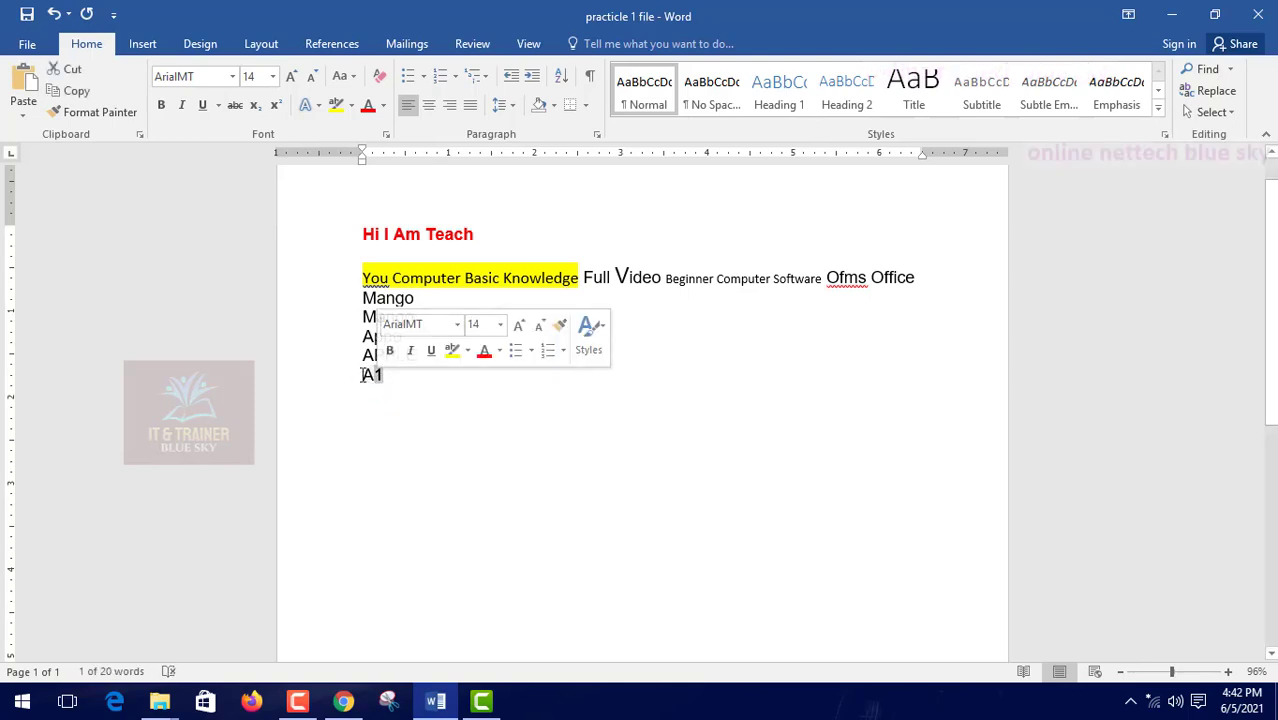
click(255, 107)
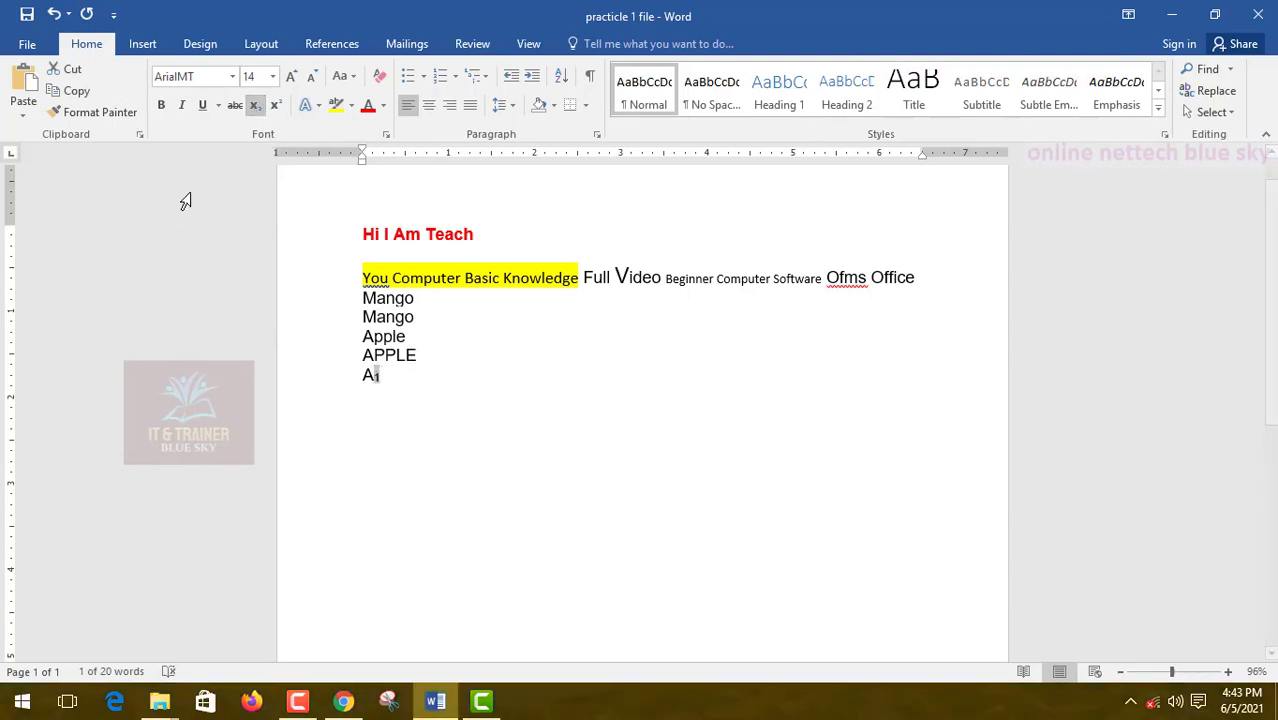
click(54, 13)
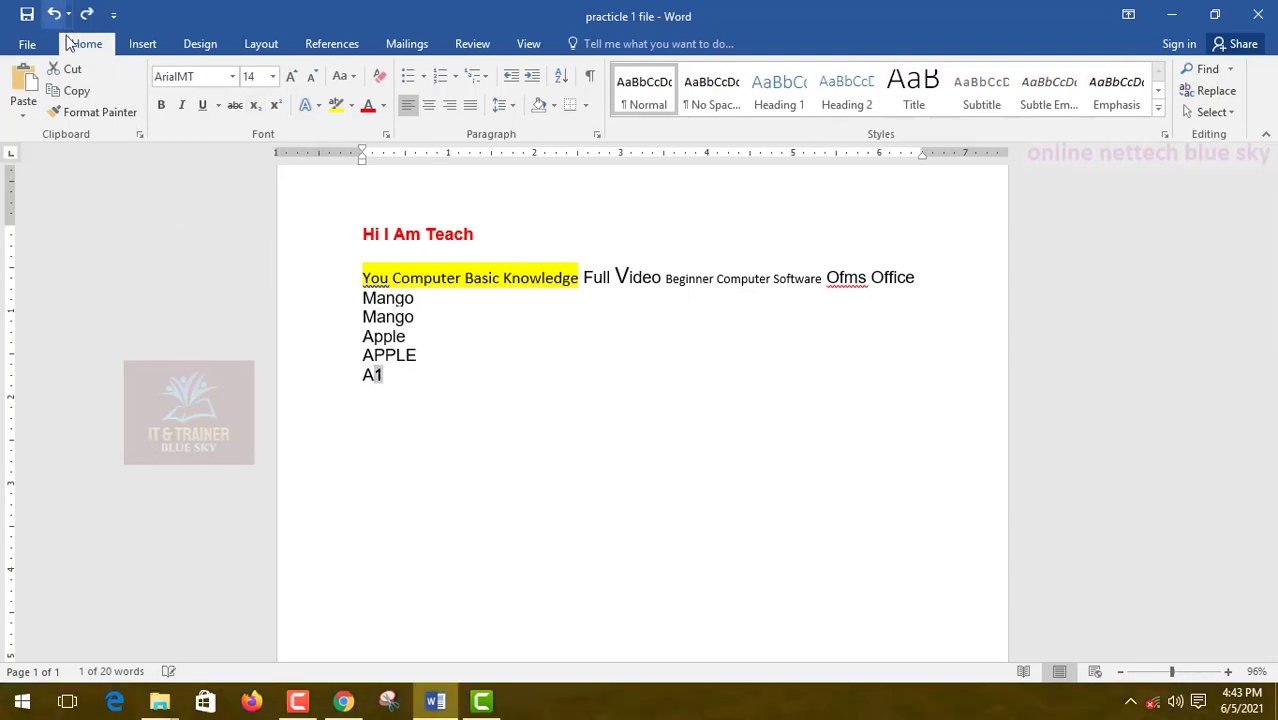
Step: Try subscript and superscript in turn on the "1" in "A1", and return it to normal text
drag(384, 377, 376, 386)
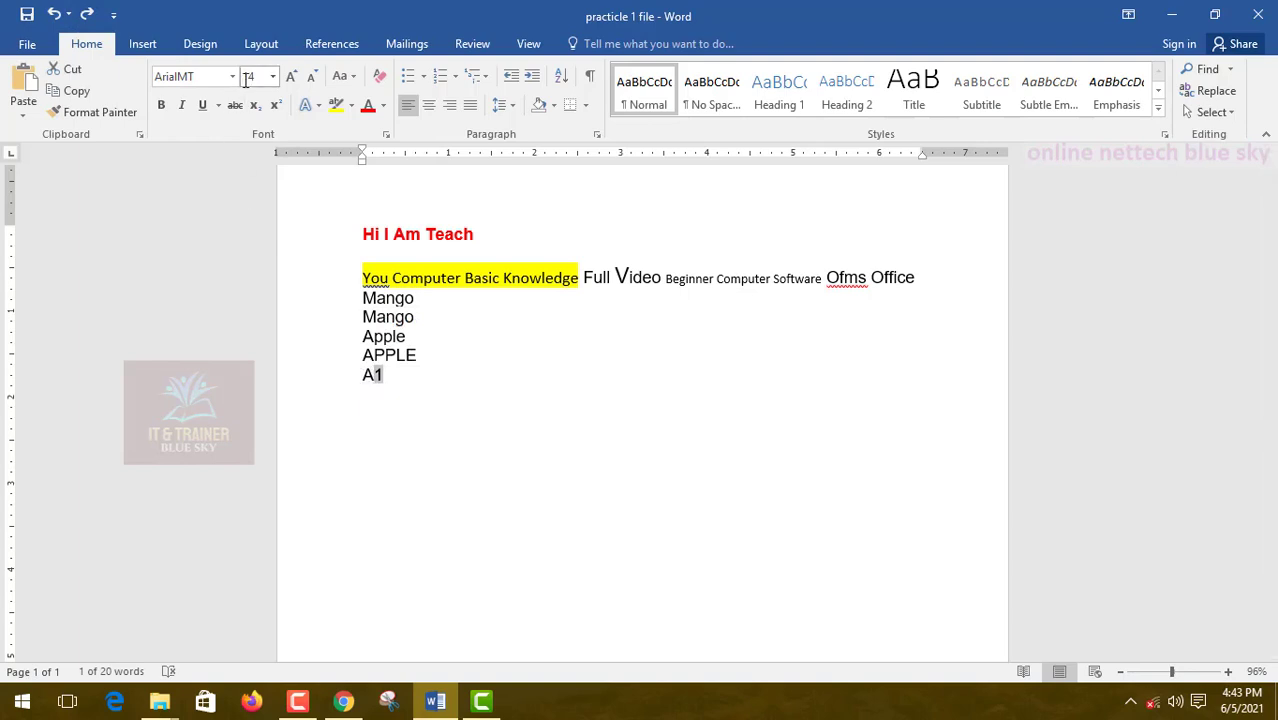
click(253, 110)
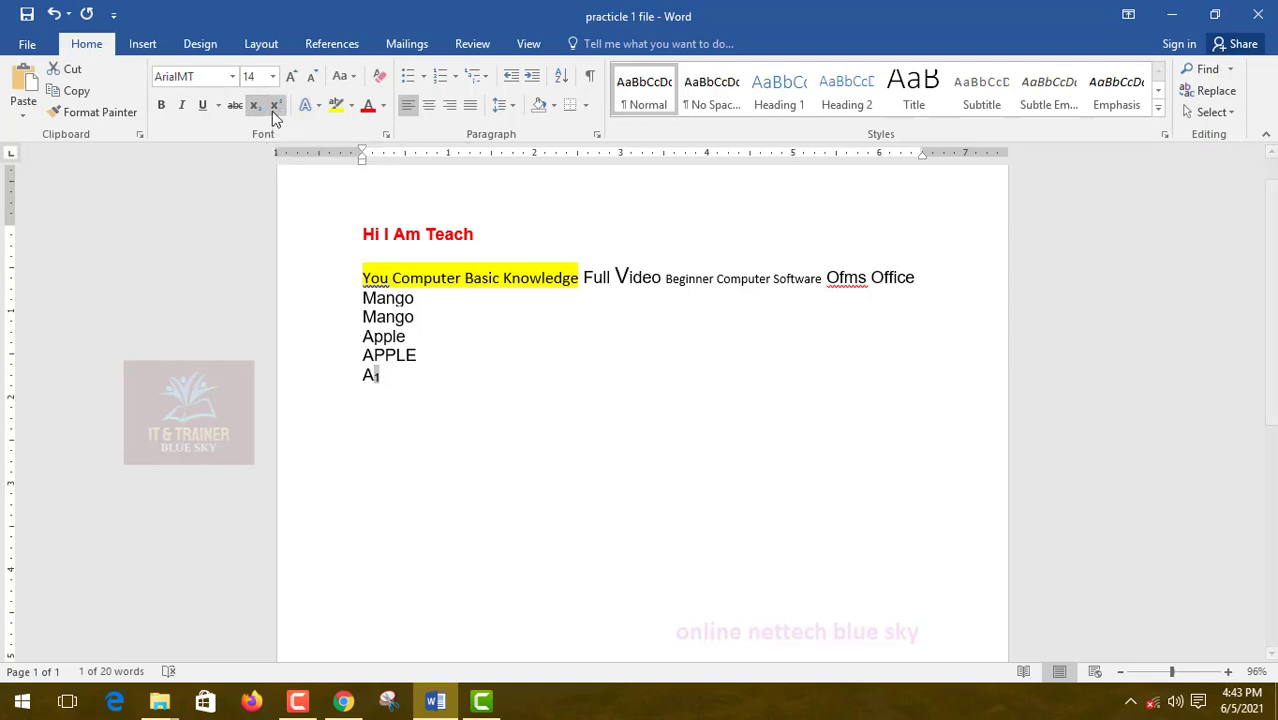
click(274, 108)
click(384, 390)
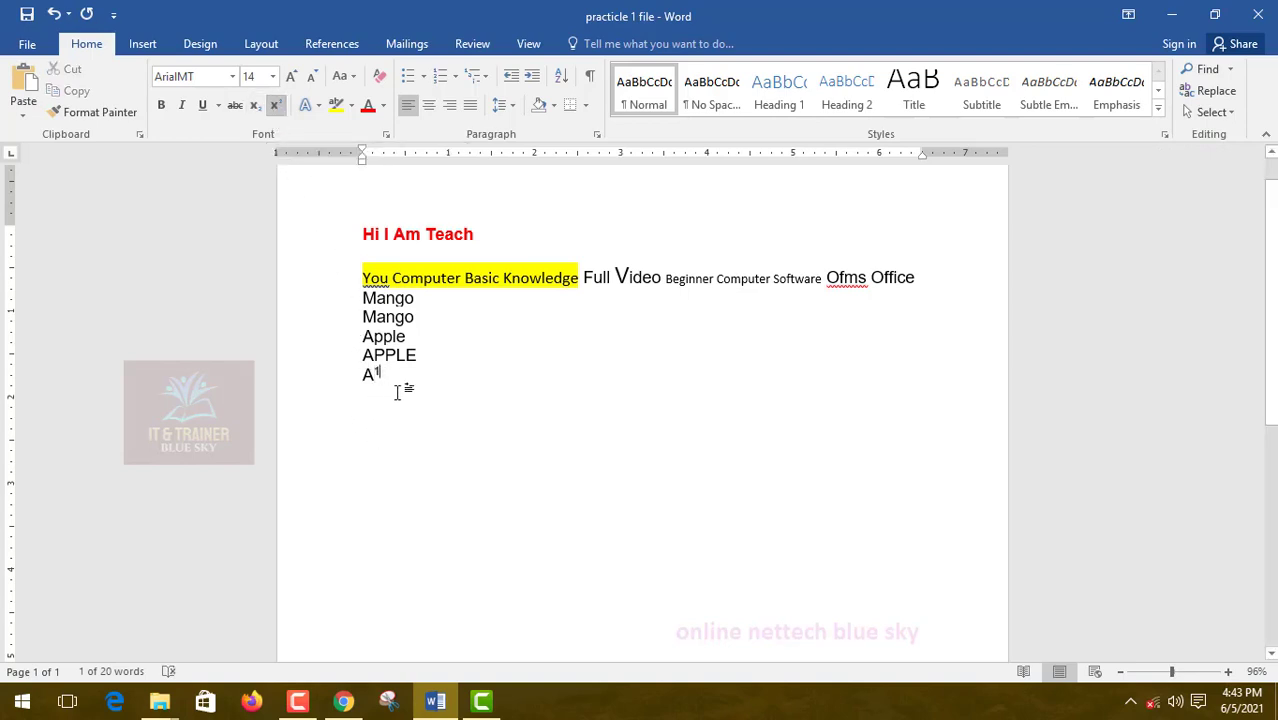
drag(382, 376, 373, 378)
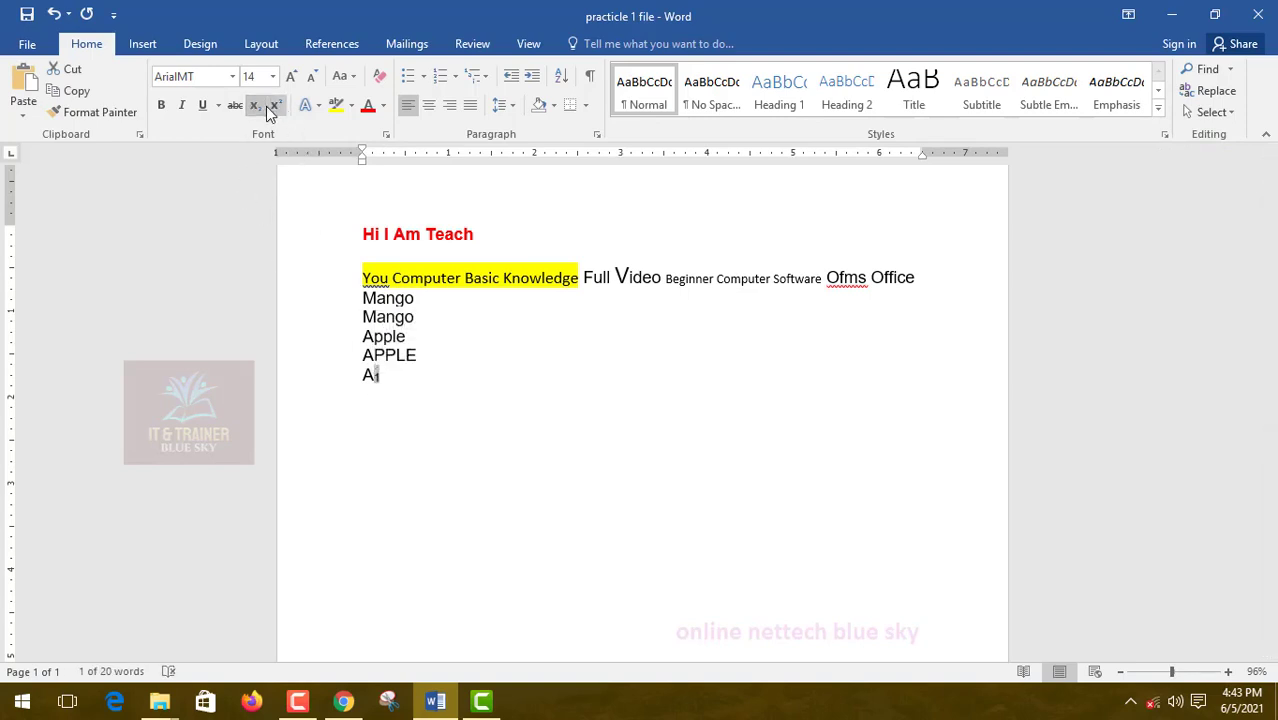
click(266, 107)
click(392, 384)
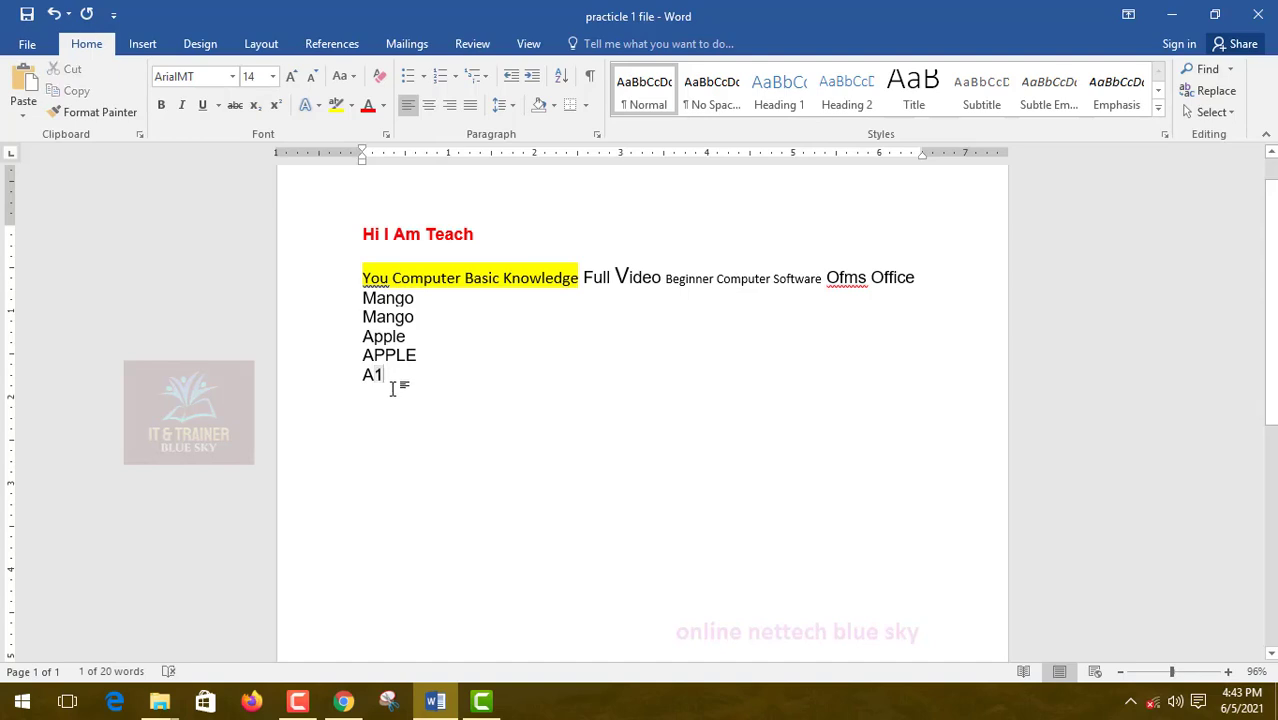
Step: Add a new line below "A1" with the equation "X2 + x5 = x7"
key(Return)
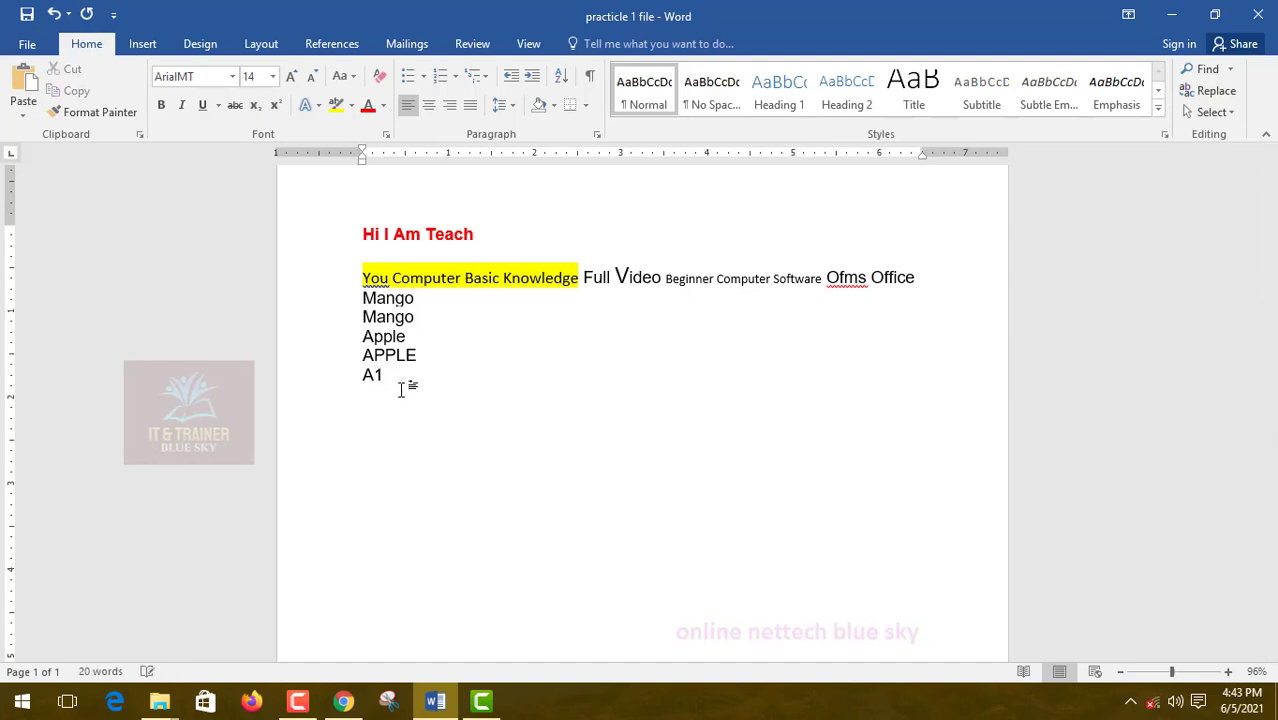
text(x)
key(BackSpace)
text(X2)
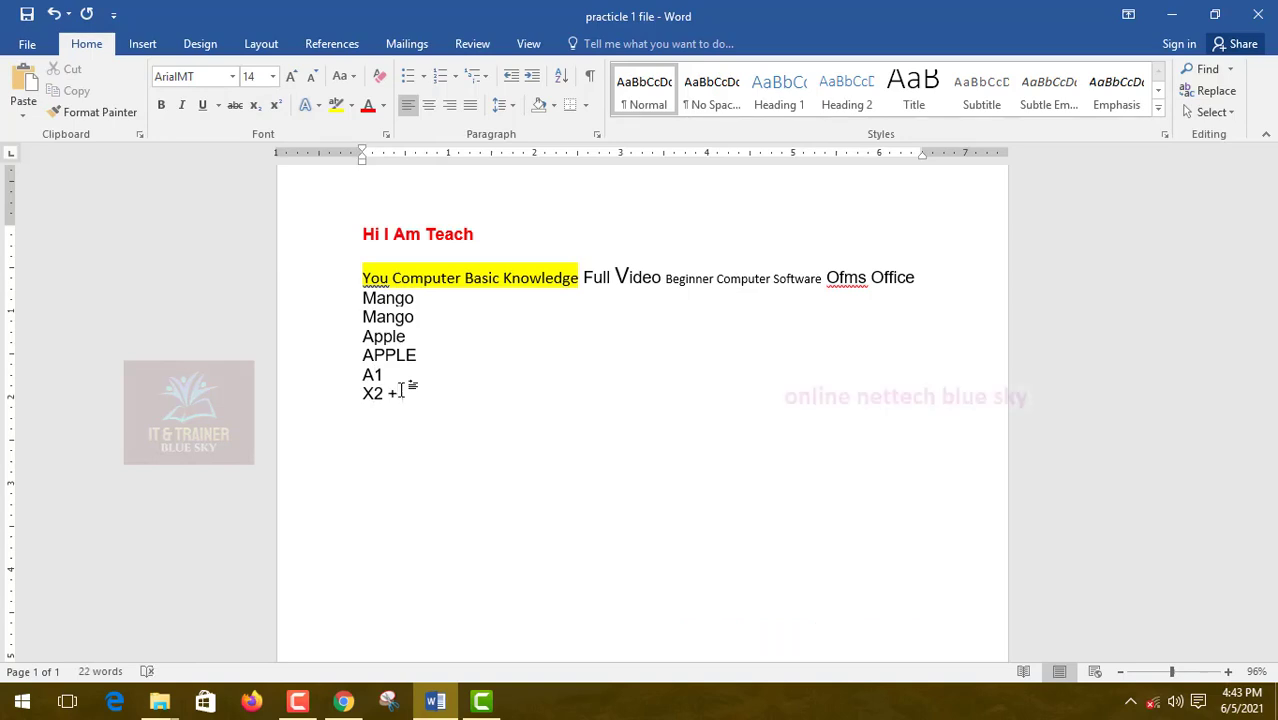
text( + x5 = x7)
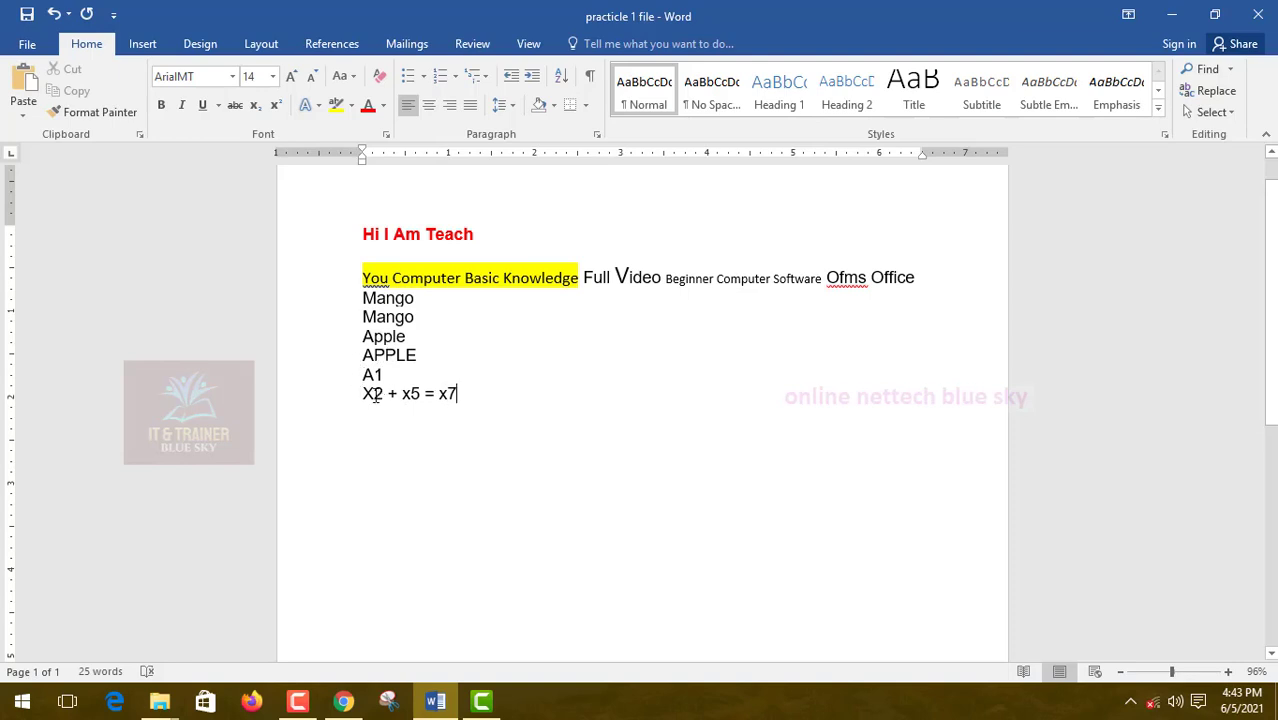
Step: Format the "2" and the "5" in the equation "X2 + x5 = x7" as superscript
drag(371, 395, 382, 397)
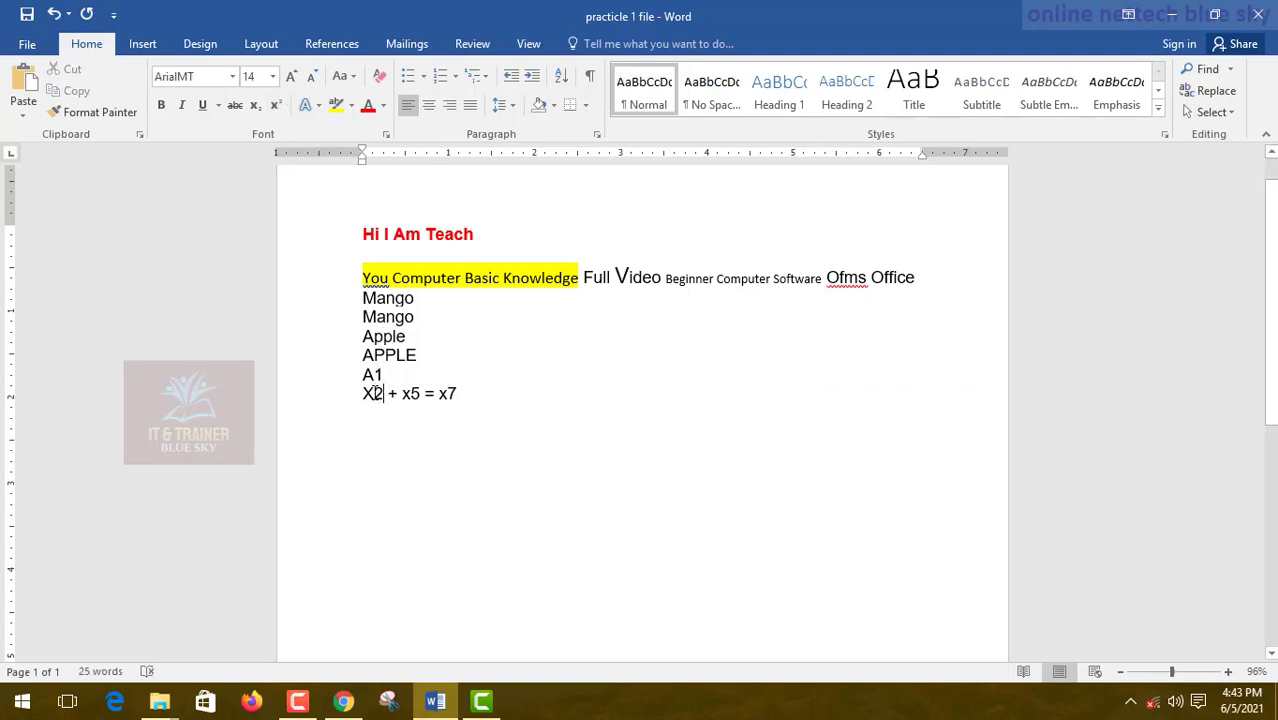
click(276, 107)
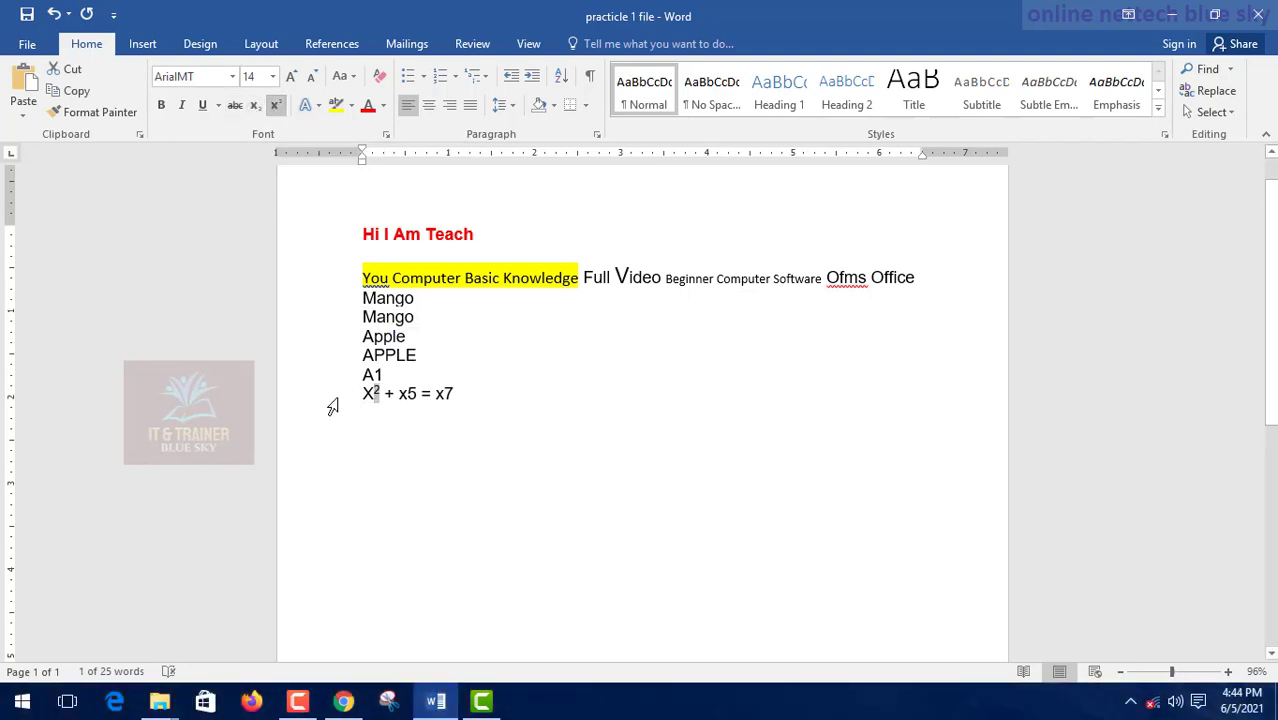
click(409, 392)
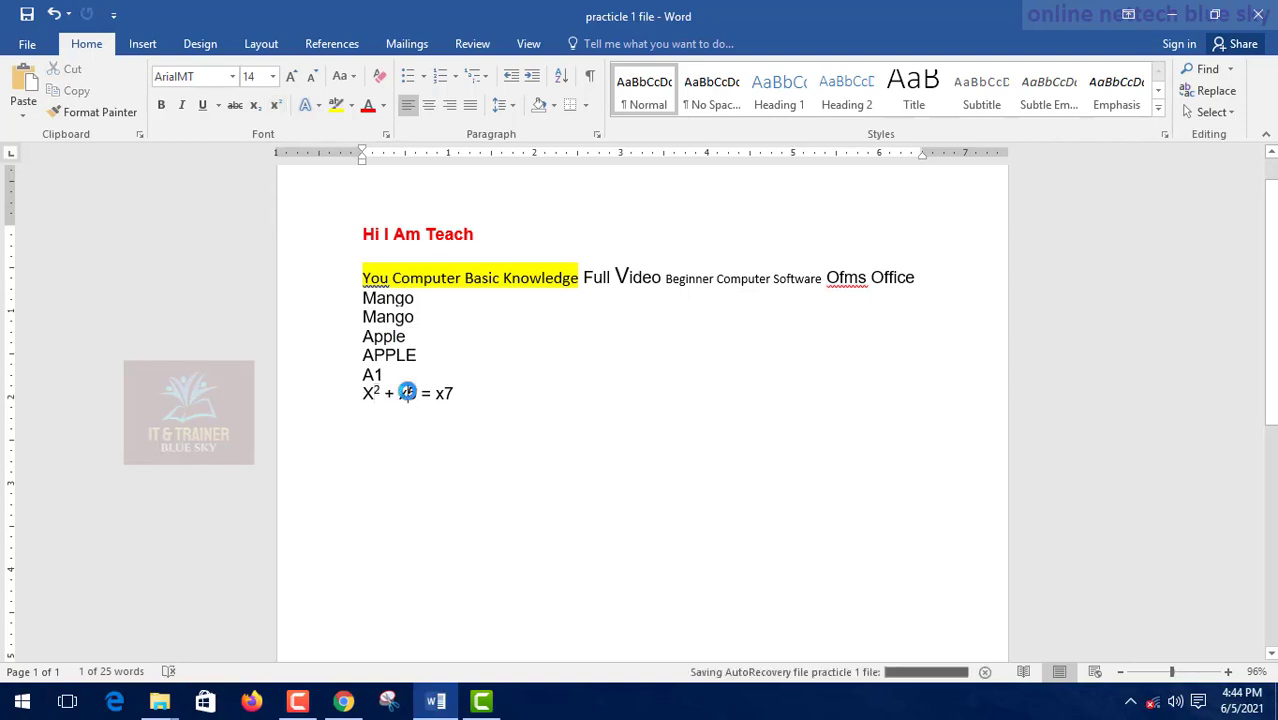
drag(409, 392, 417, 393)
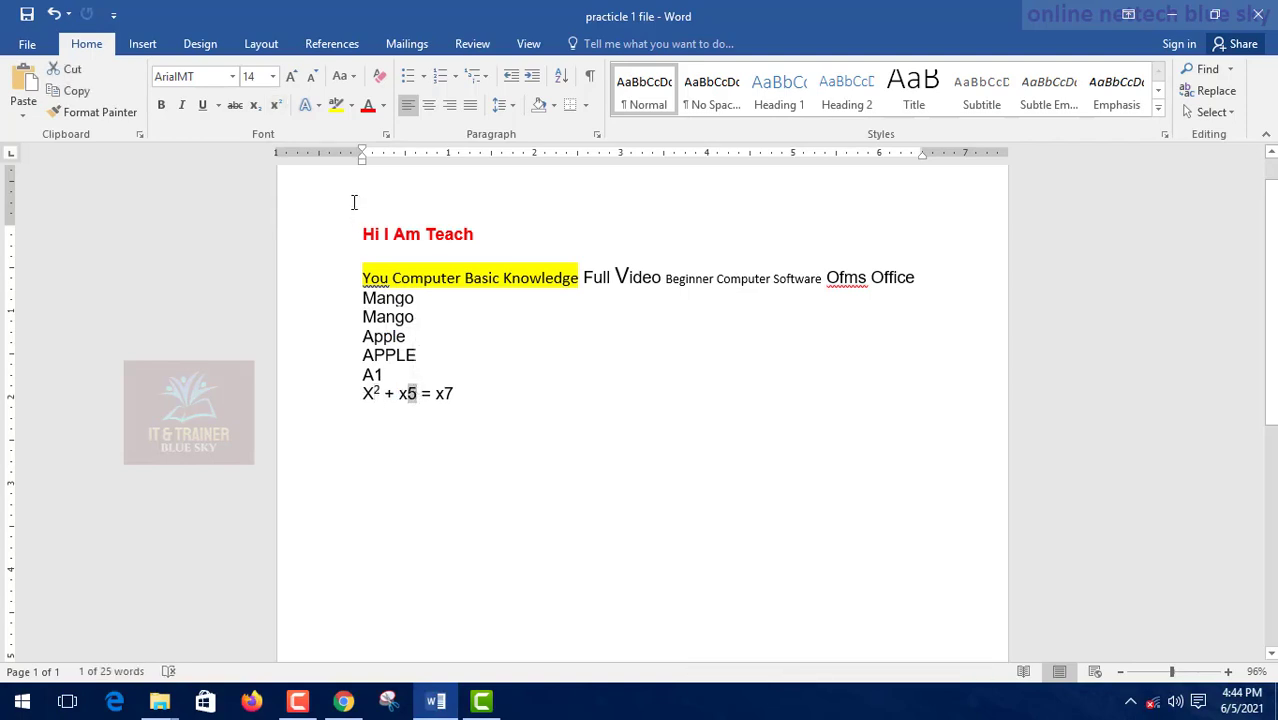
click(282, 108)
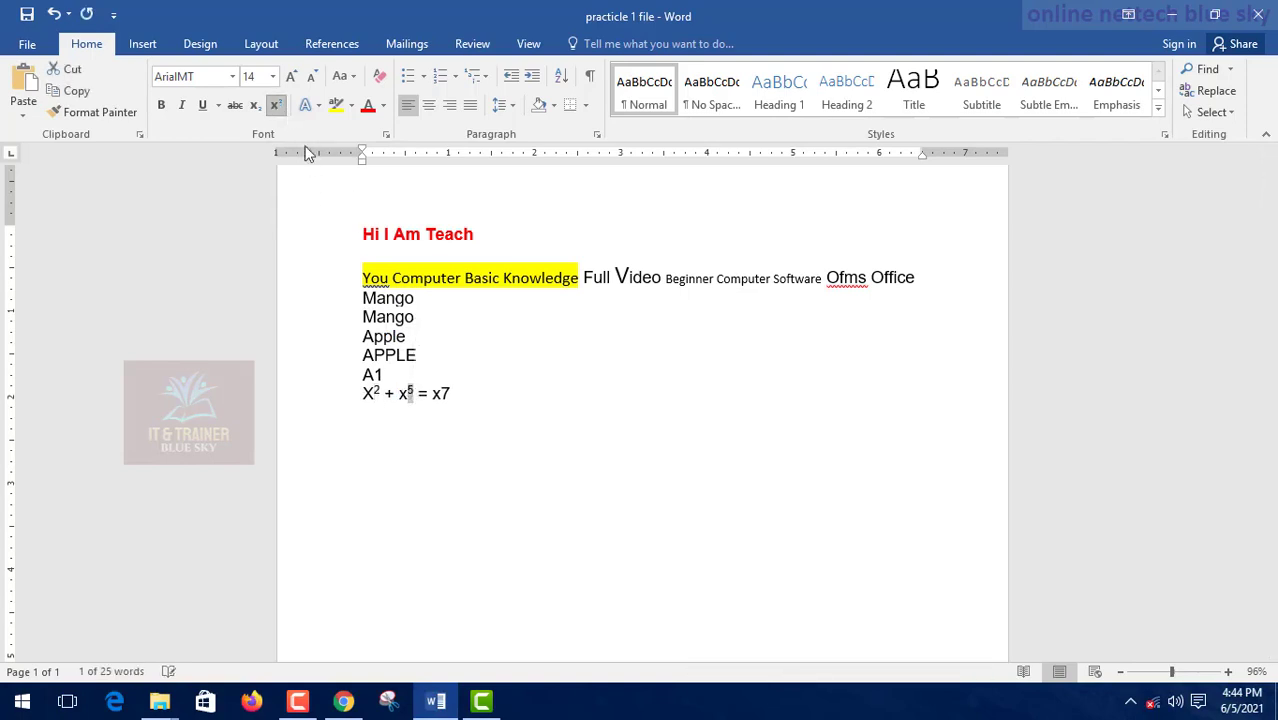
Step: Format the "7" at the end of the equation as subscript
click(443, 392)
drag(447, 392, 440, 392)
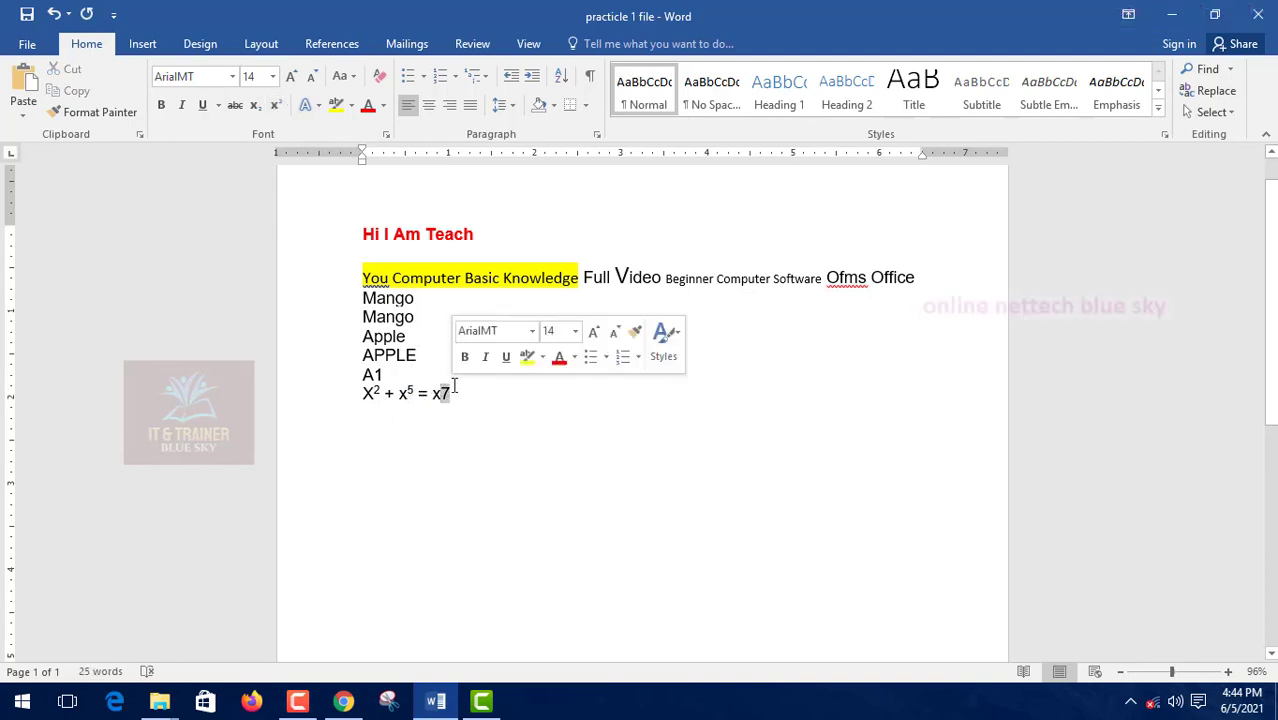
click(255, 105)
click(424, 418)
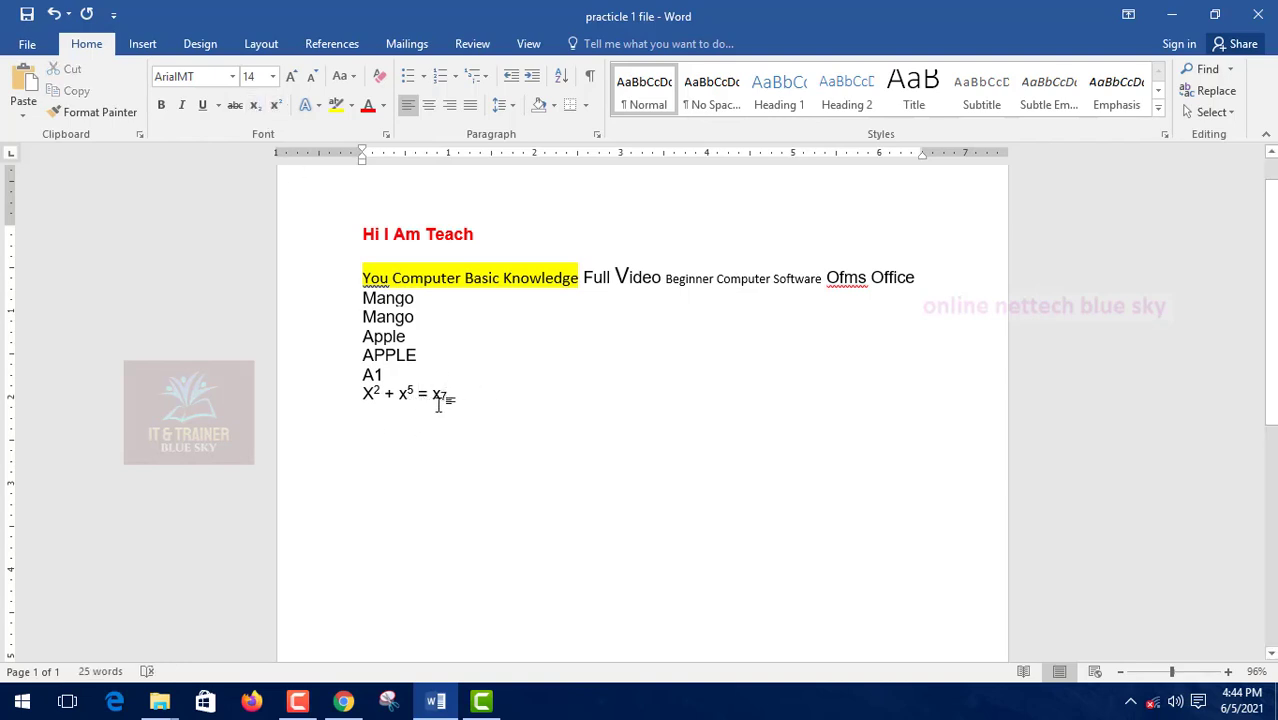
Step: Delete the whole equation line below "A1"
click(277, 106)
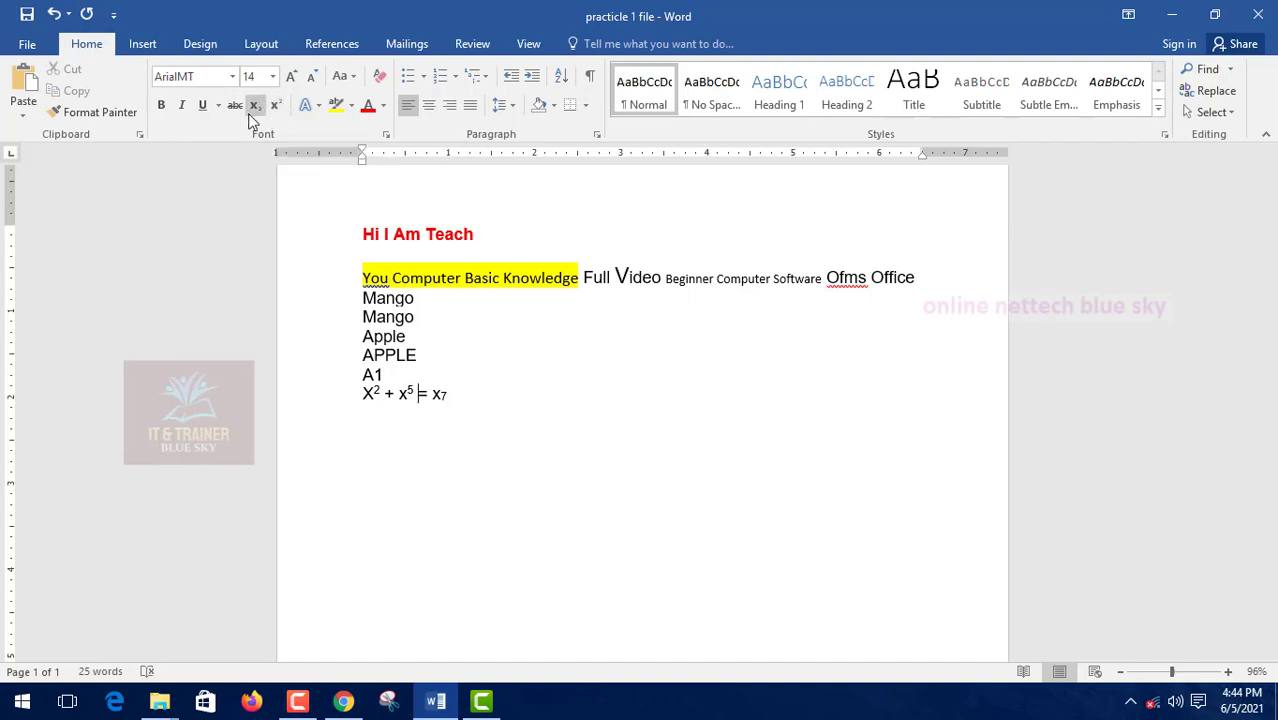
drag(452, 396, 365, 390)
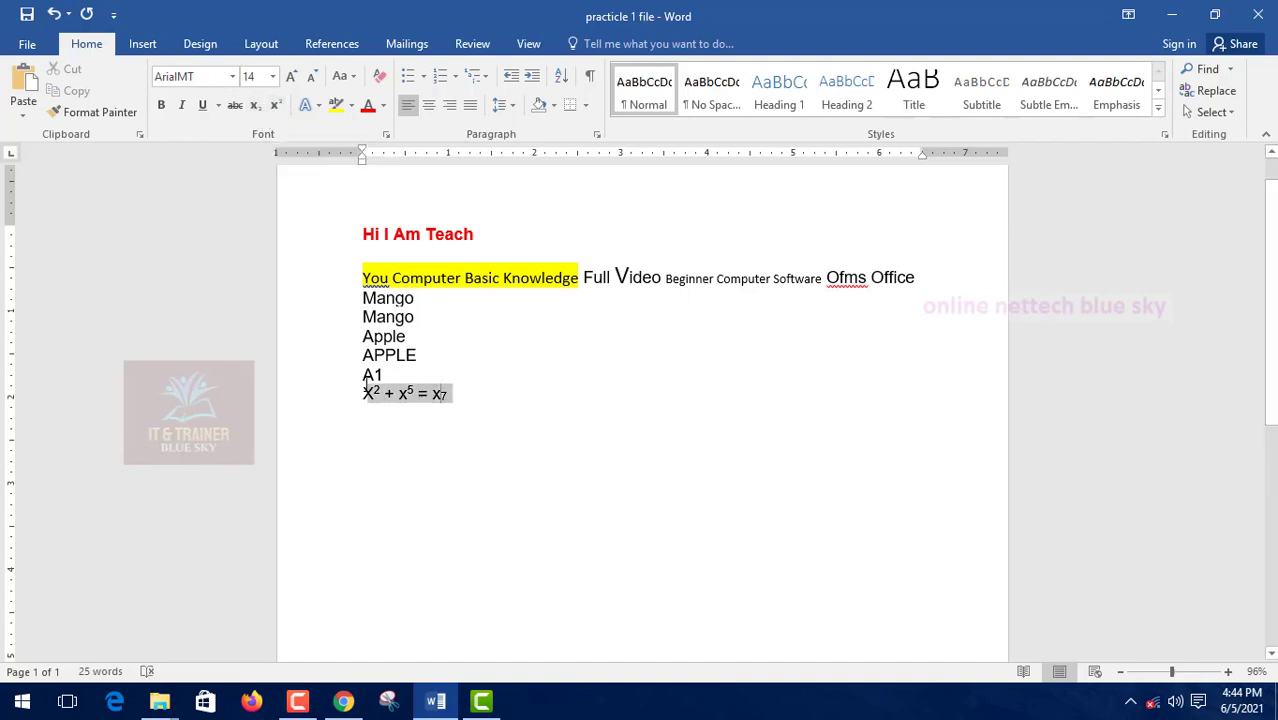
key(BackSpace)
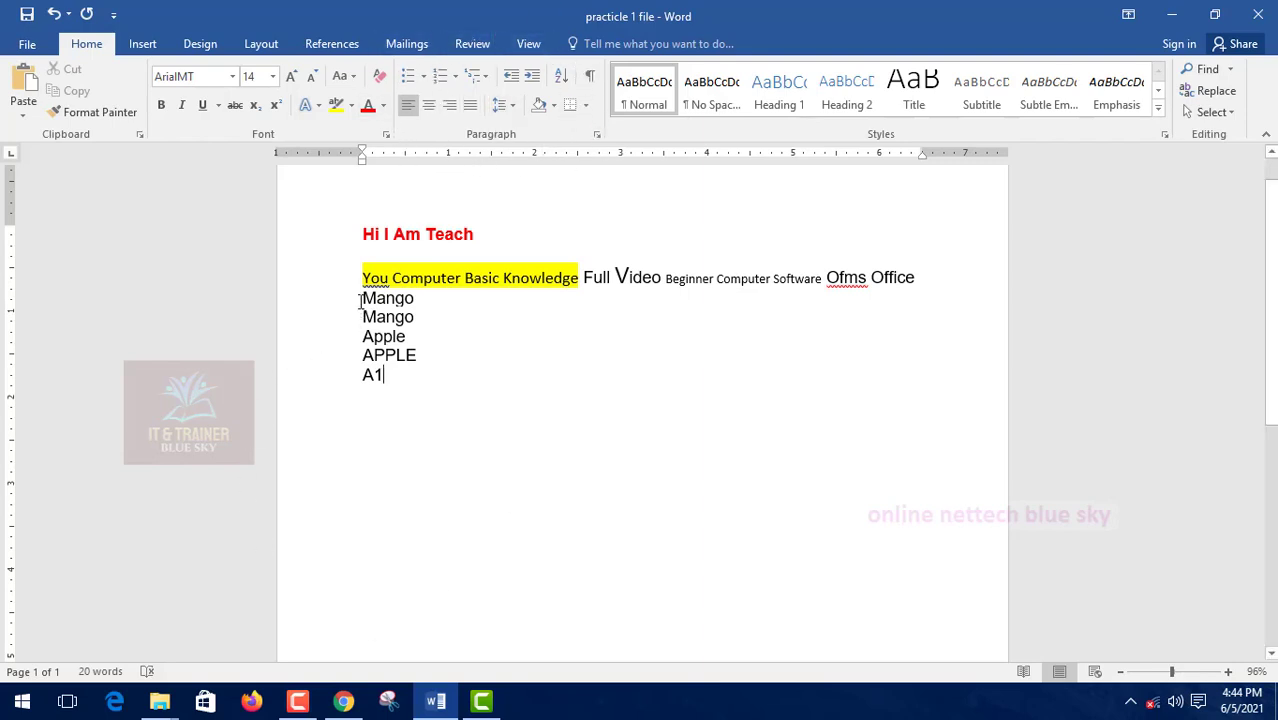
Step: Format the lines from the first "Mango" to "A1" as a list with solid round bullets
drag(361, 296, 420, 391)
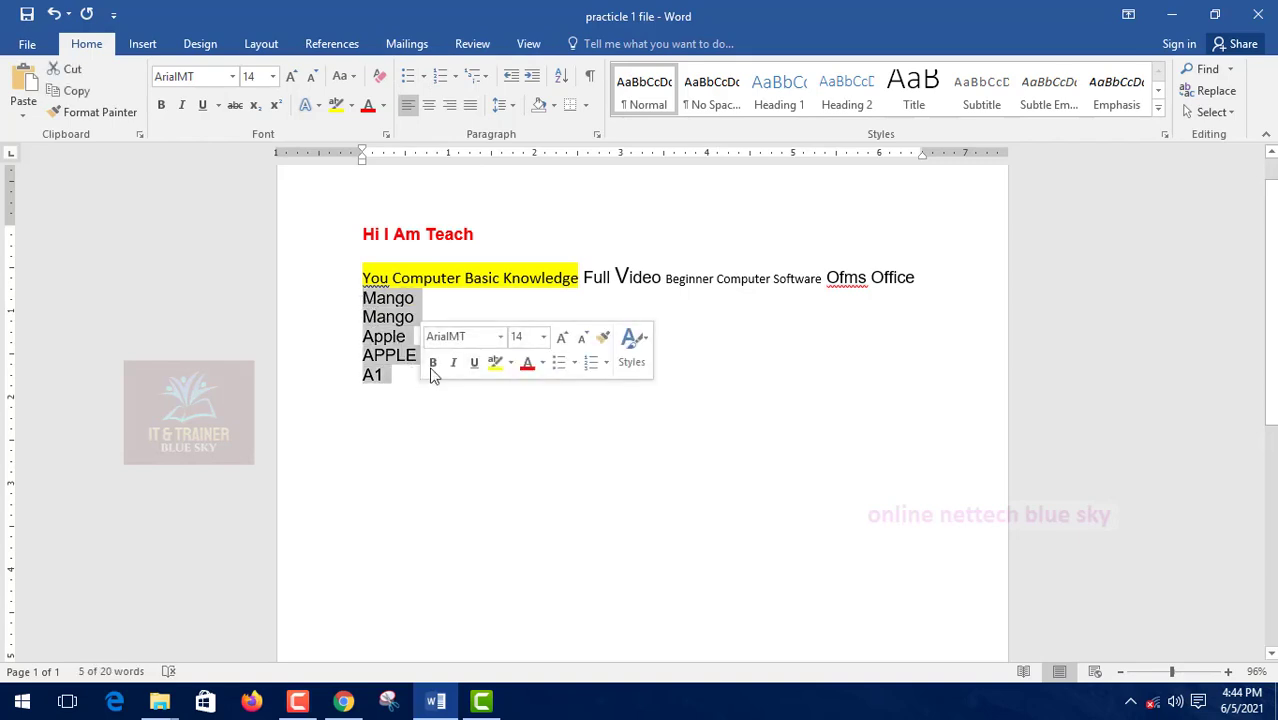
click(423, 76)
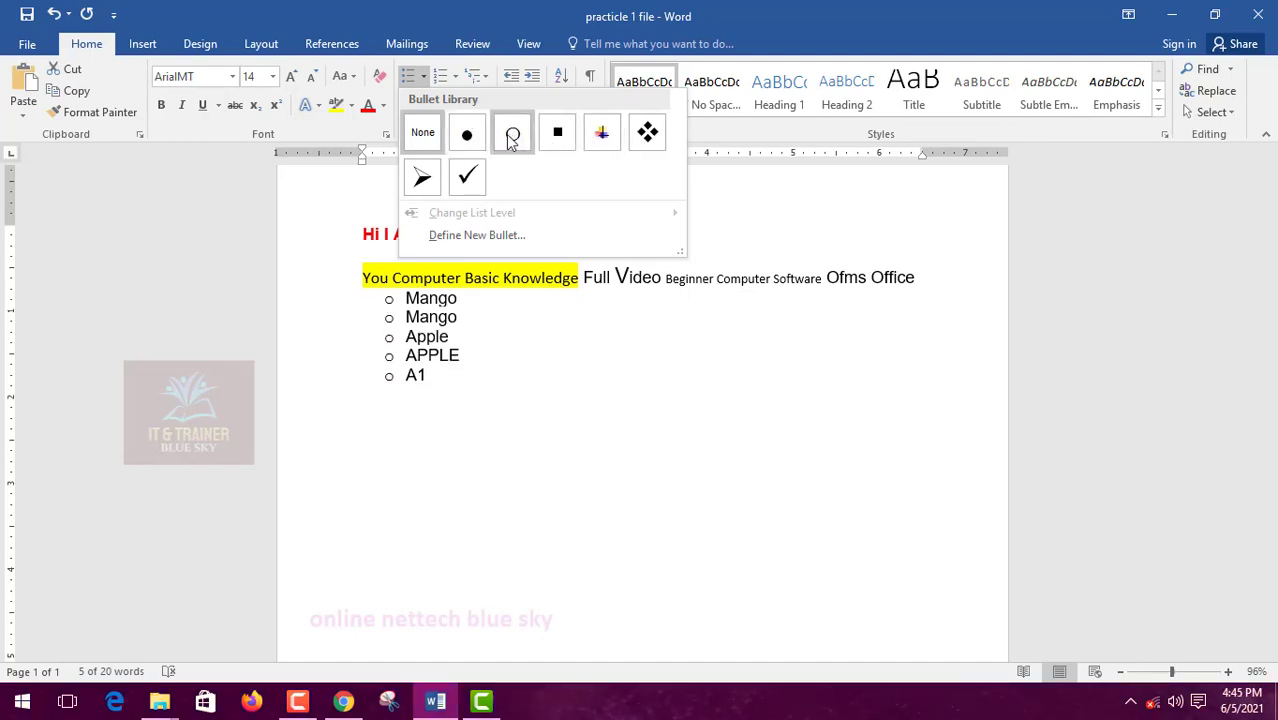
click(467, 136)
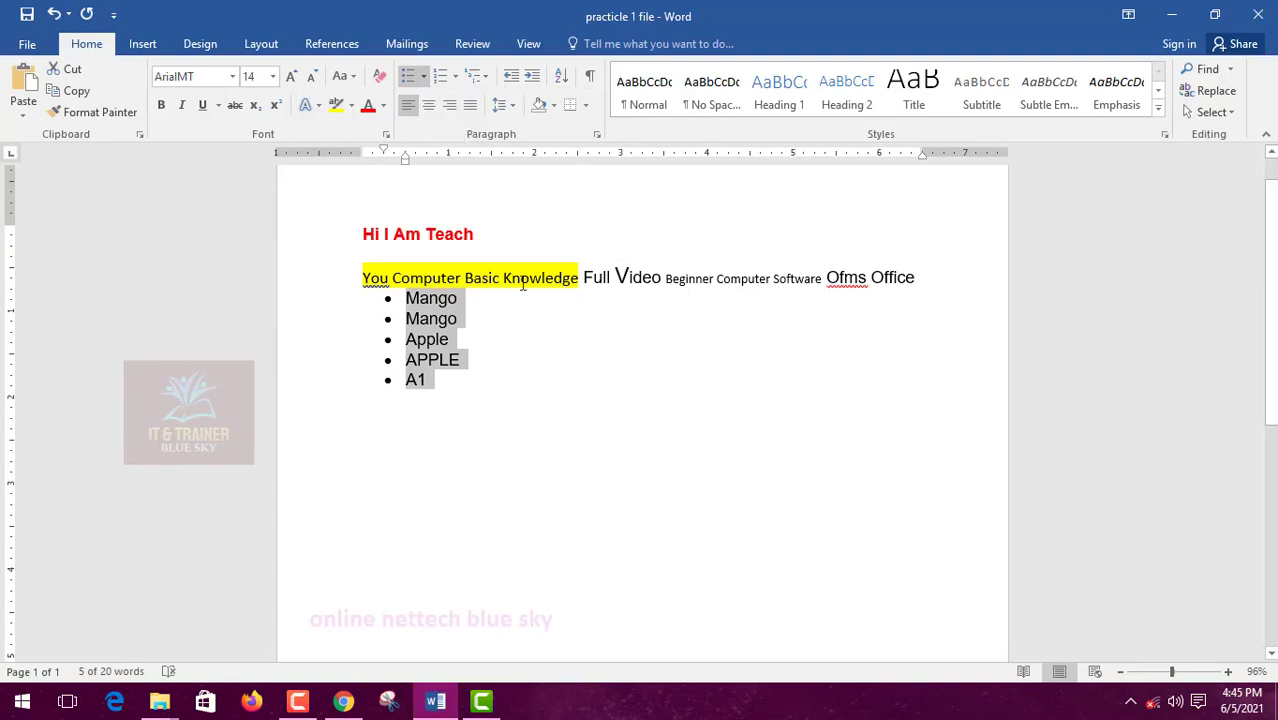
Step: Change the bulleted list to numbering in the 1), 2), 3) format
click(458, 83)
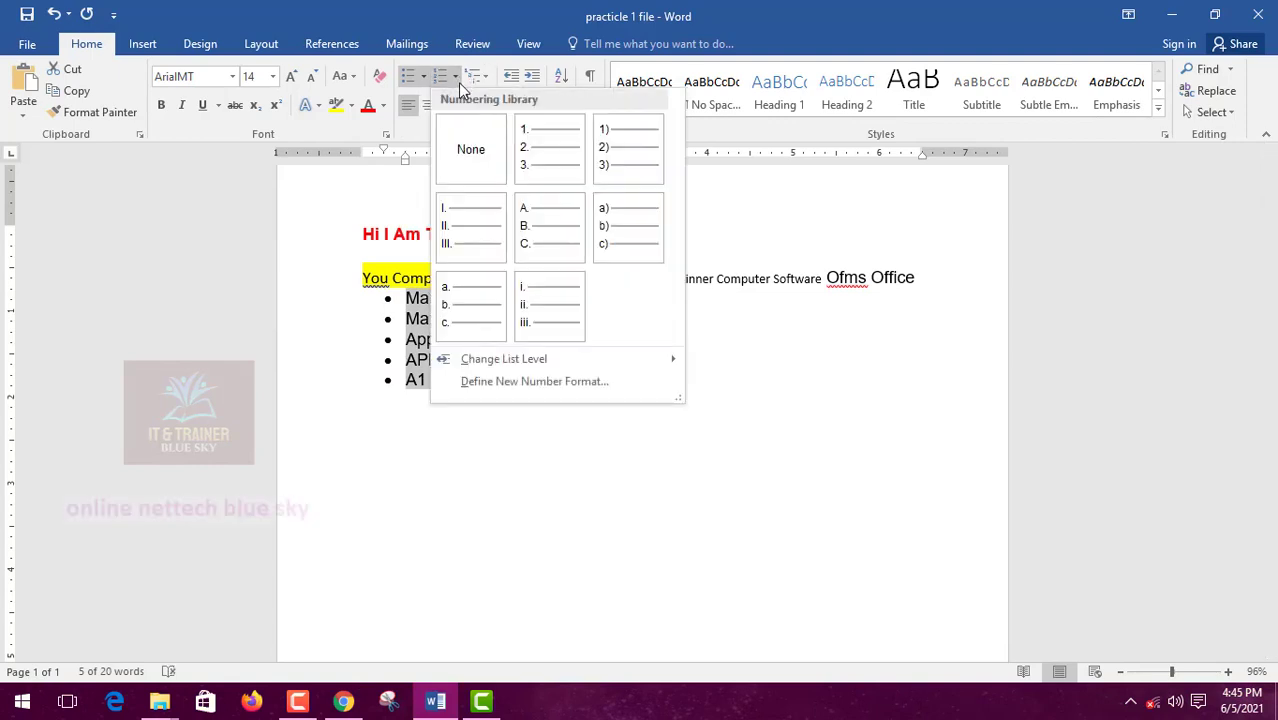
click(458, 83)
click(456, 80)
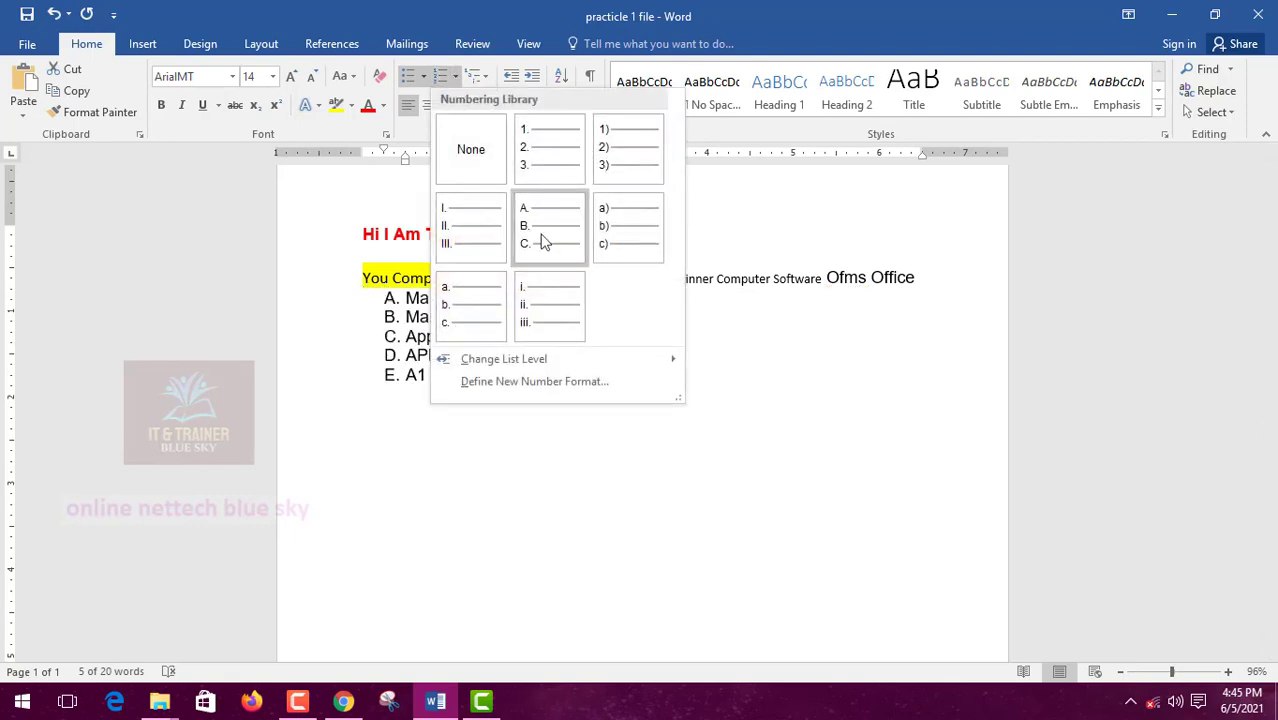
click(596, 162)
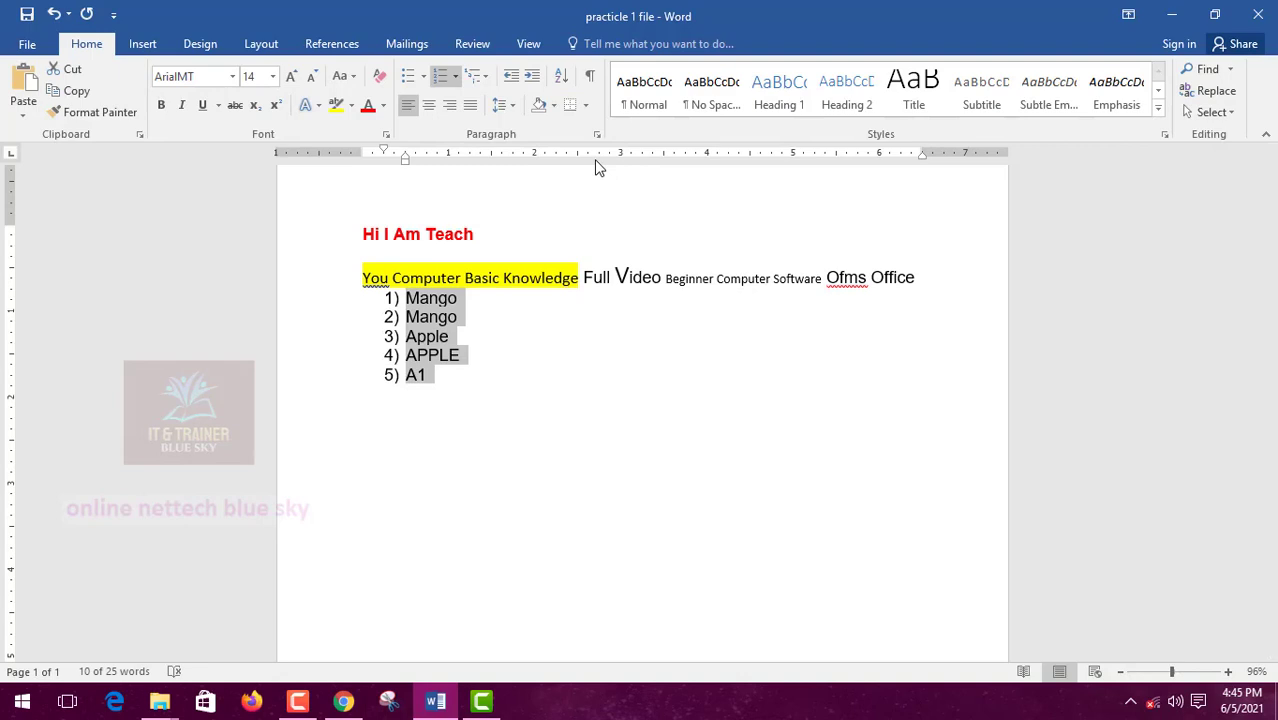
Step: Try the i., ii., iii. and A., B., C. numbering formats in turn on the list
click(456, 77)
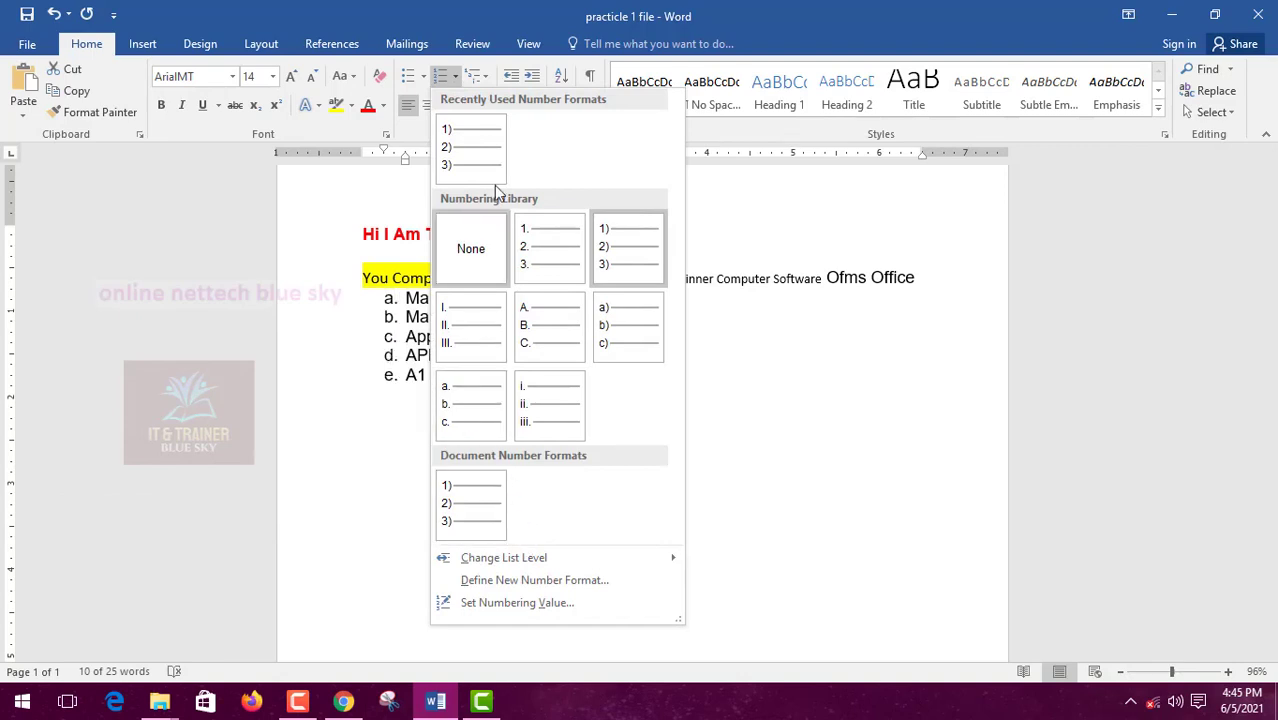
click(548, 420)
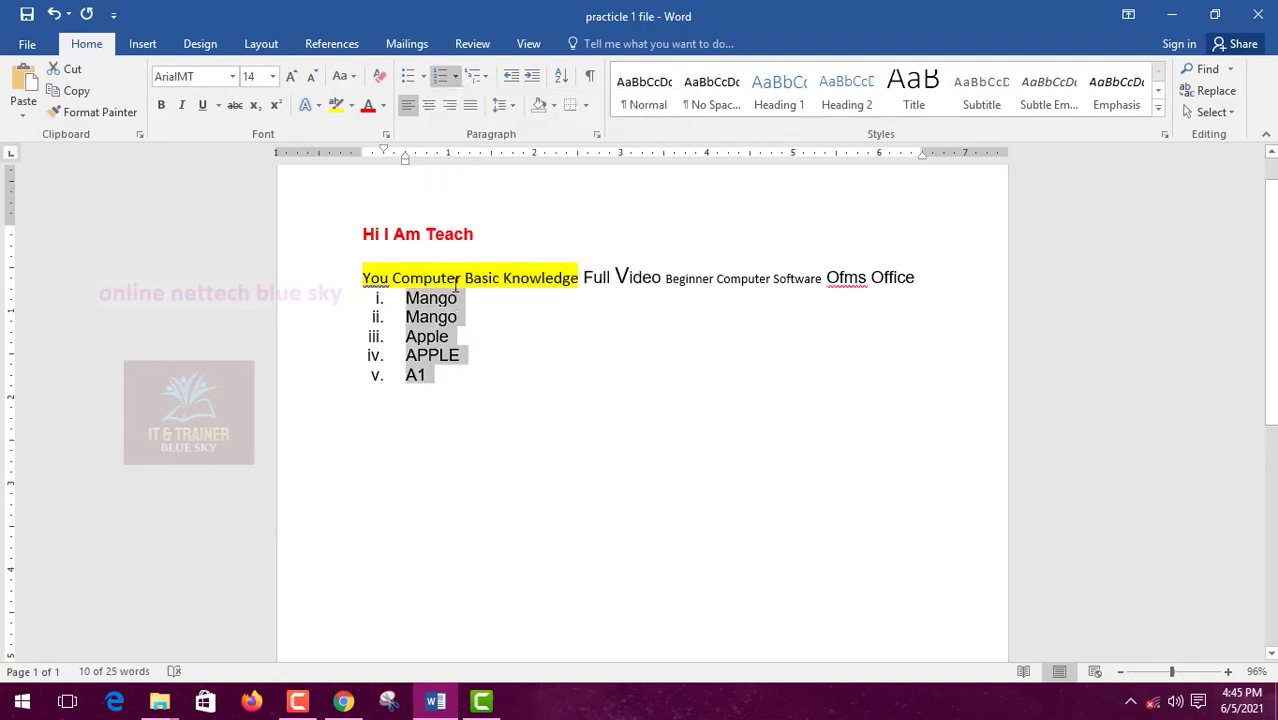
click(455, 77)
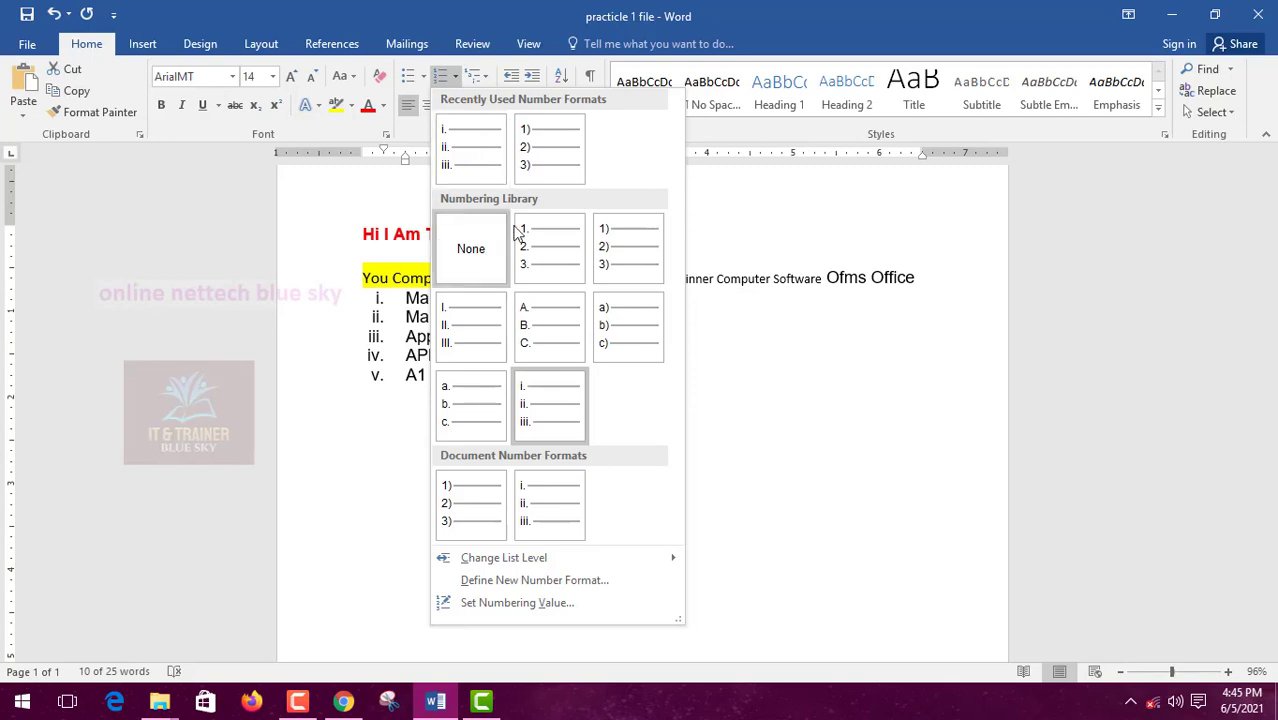
click(535, 335)
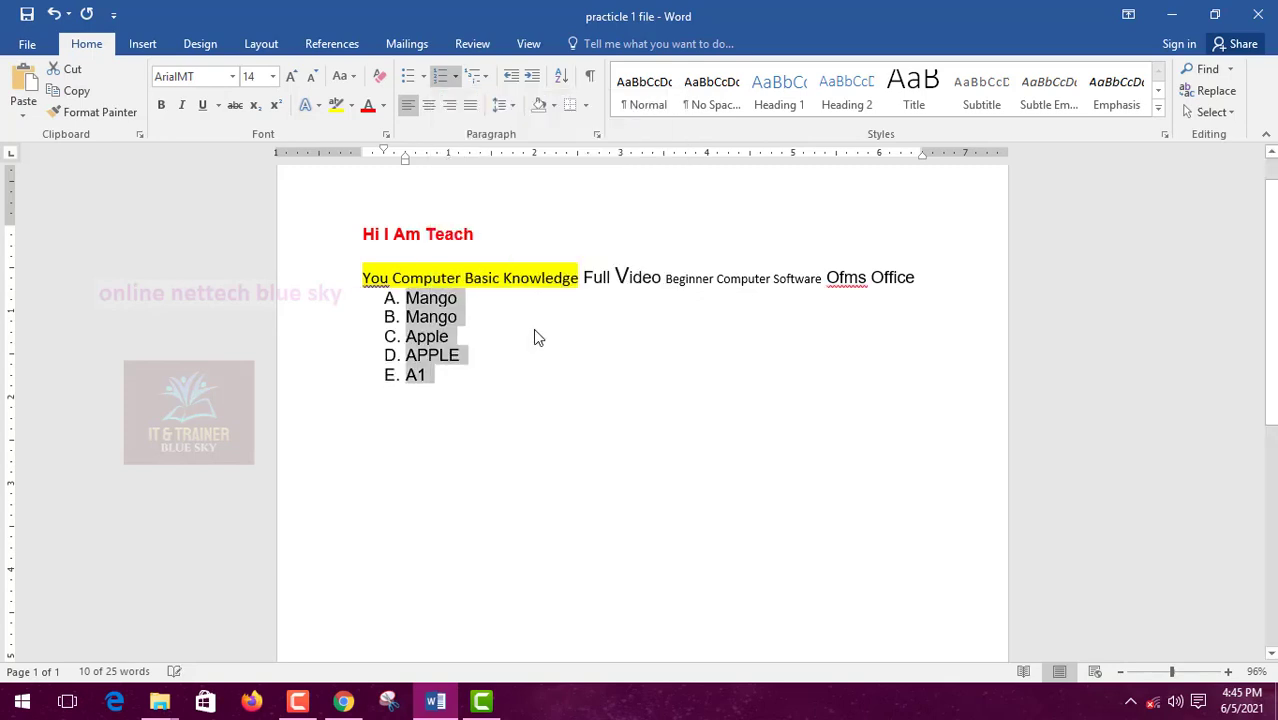
Step: Define a new number format with the "1st, 2nd, 3rd ..." number style and apply it to the list
click(454, 79)
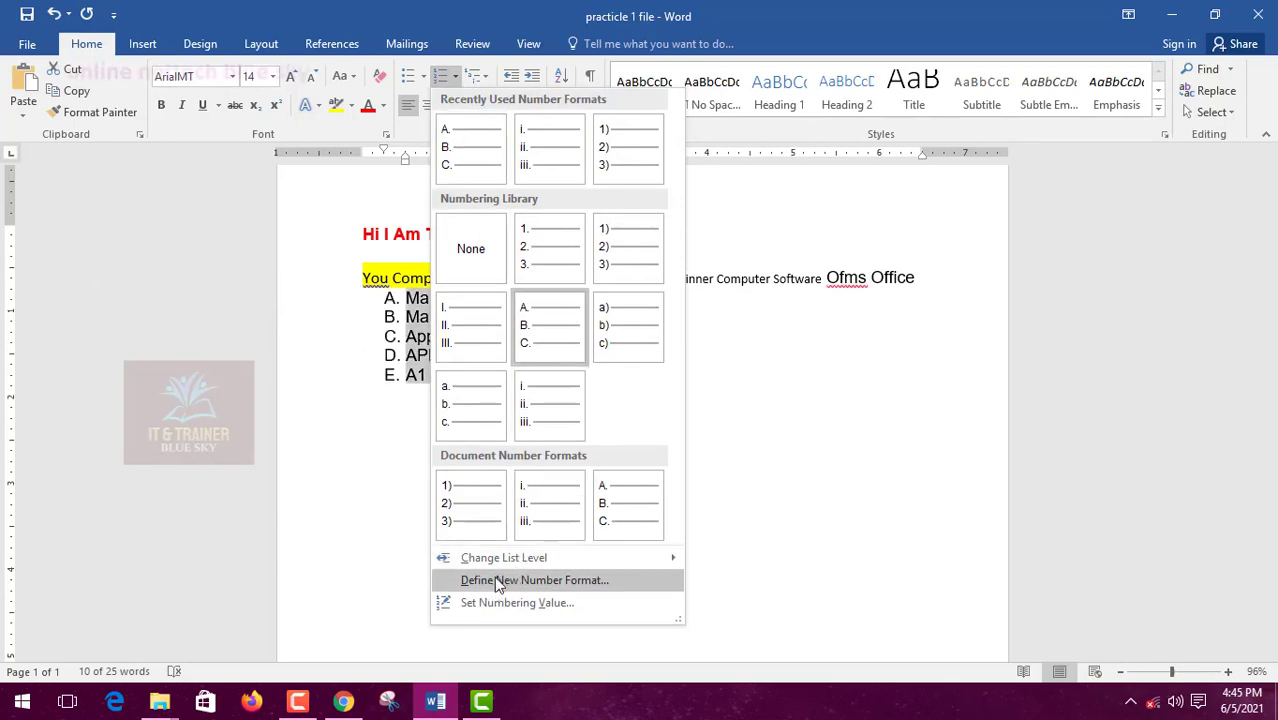
mouse_move(494, 570)
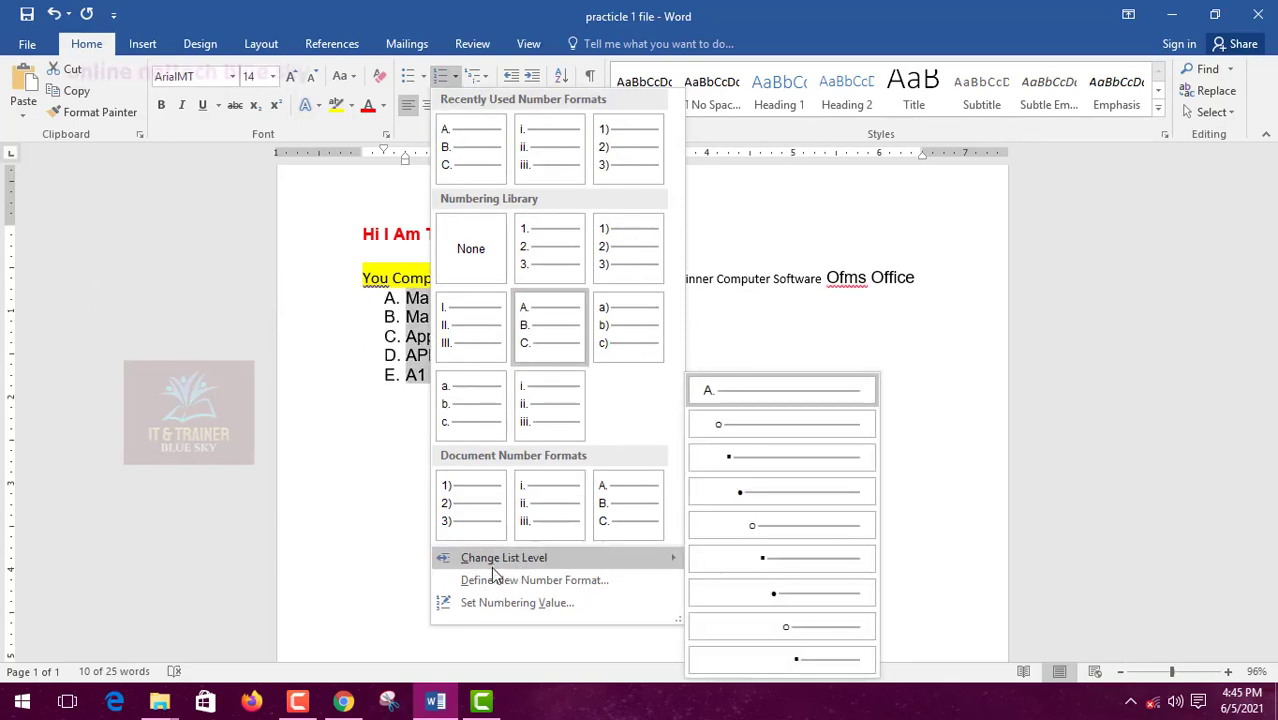
click(510, 580)
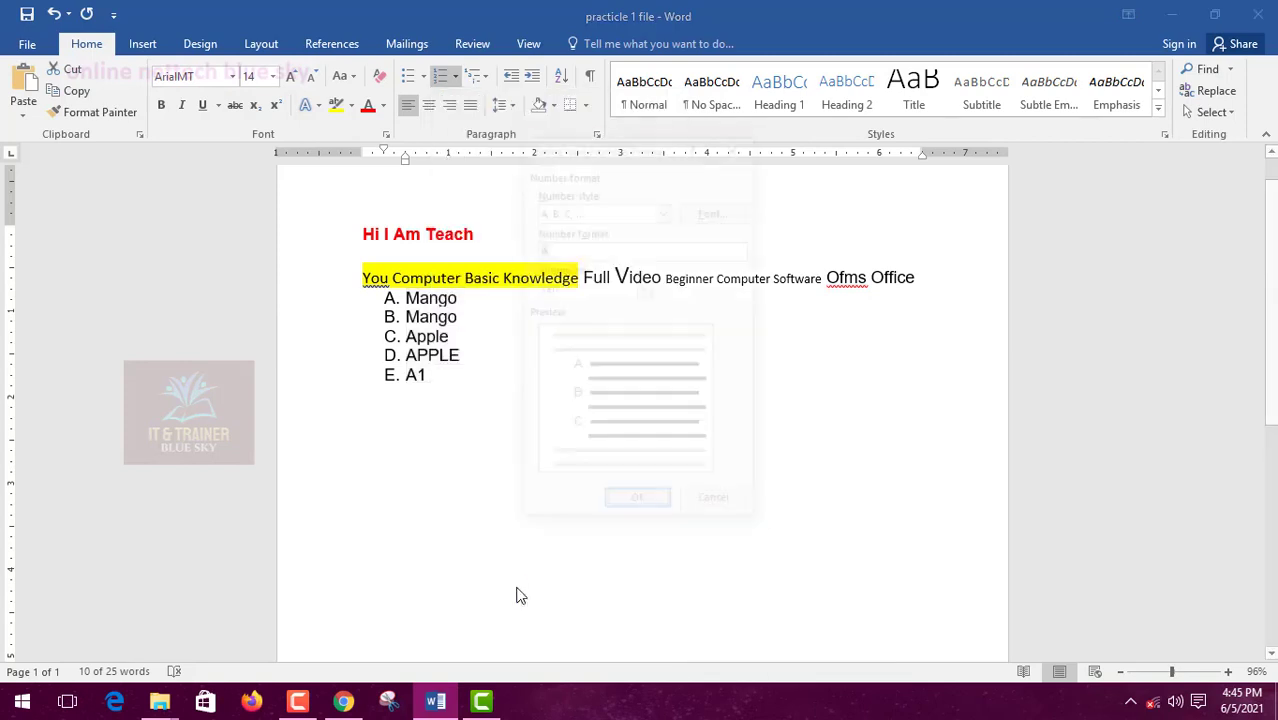
drag(584, 151, 699, 159)
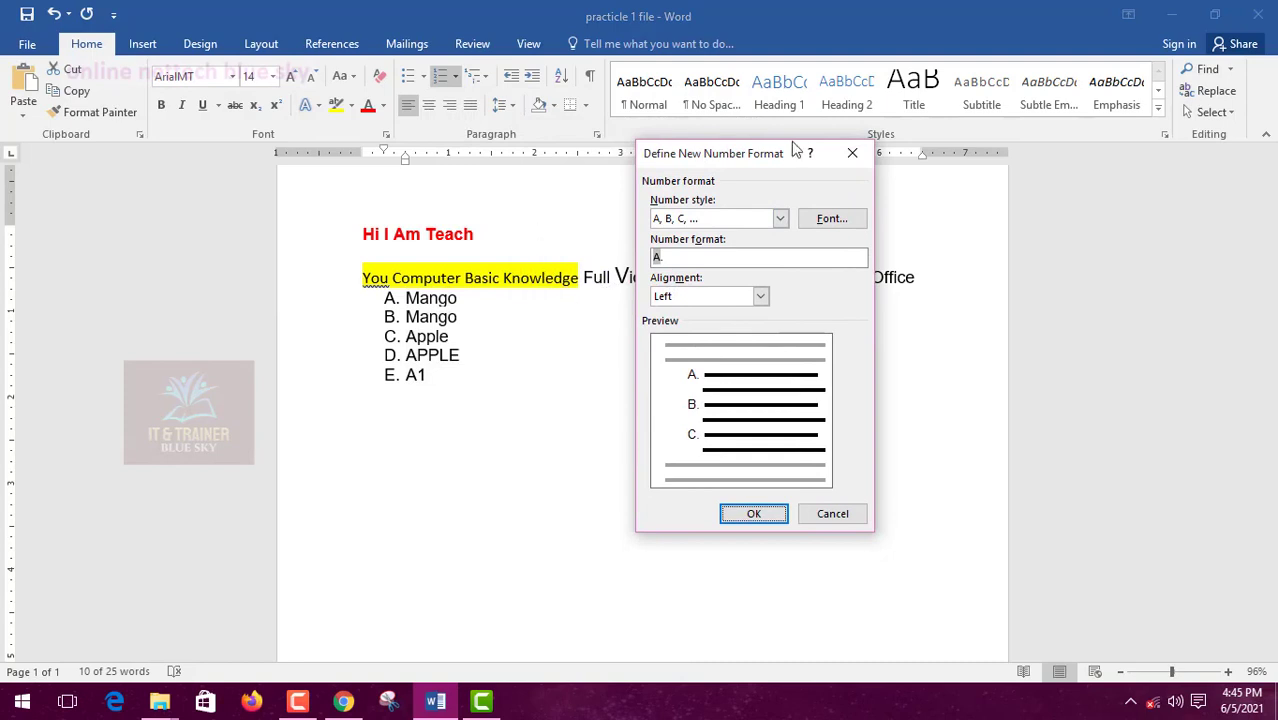
click(780, 218)
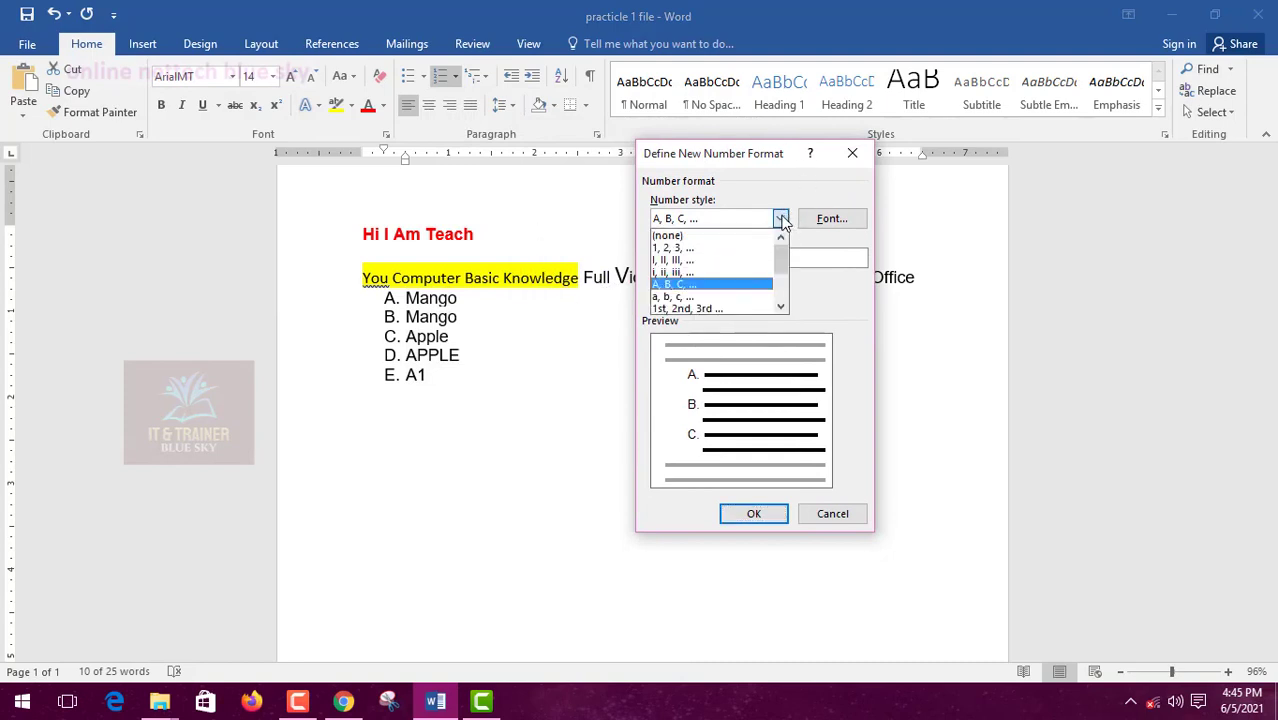
click(731, 310)
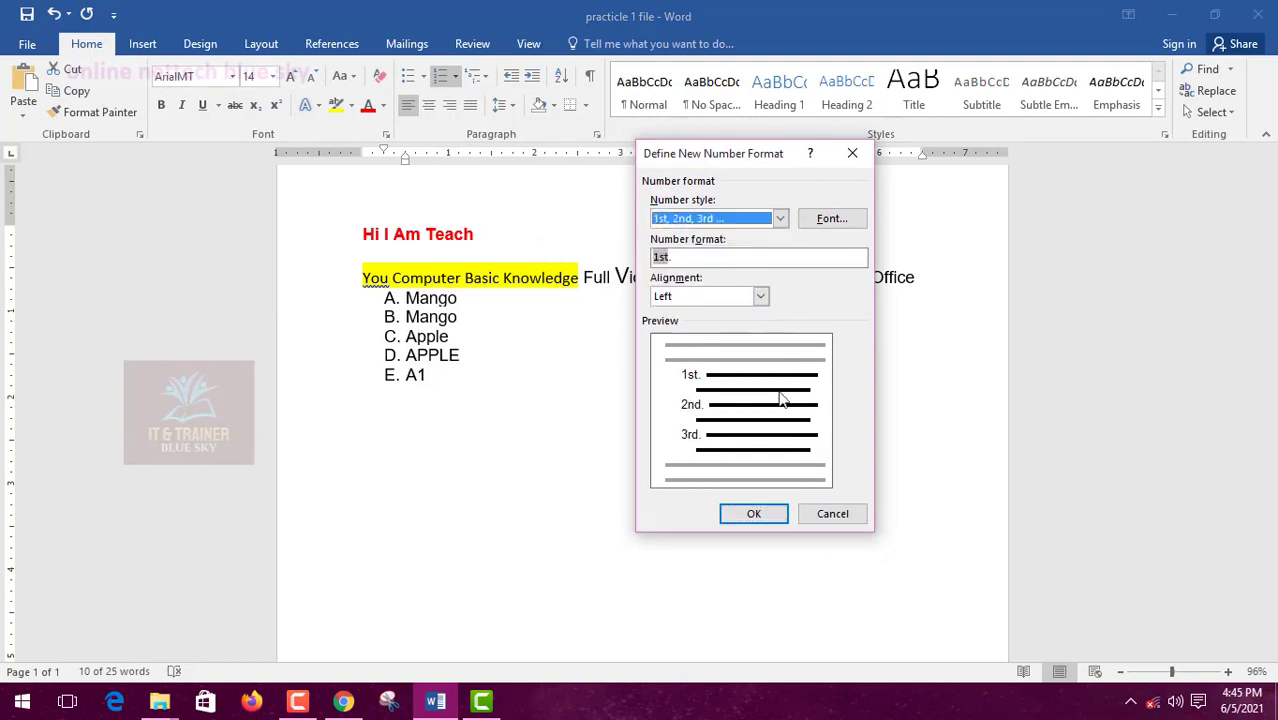
click(745, 511)
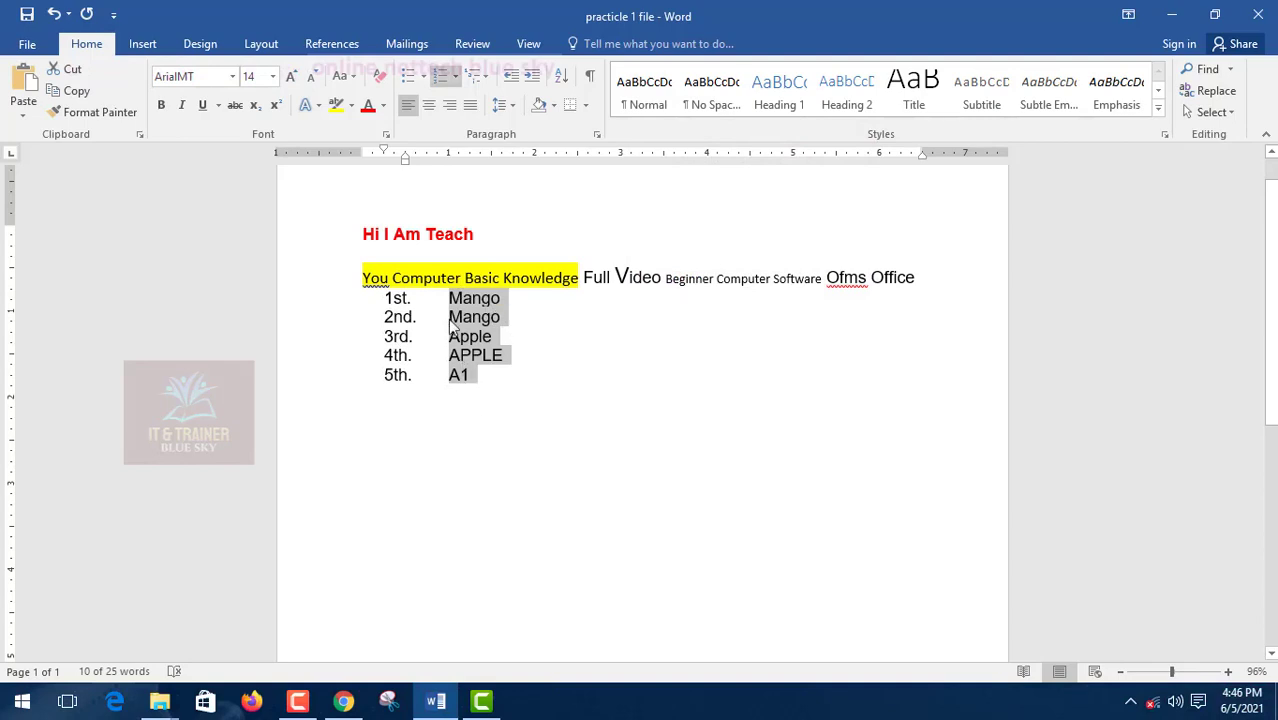
Step: Apply the 1., 2., 3. numbering format to all five list items
scroll(455, 468, down, 3)
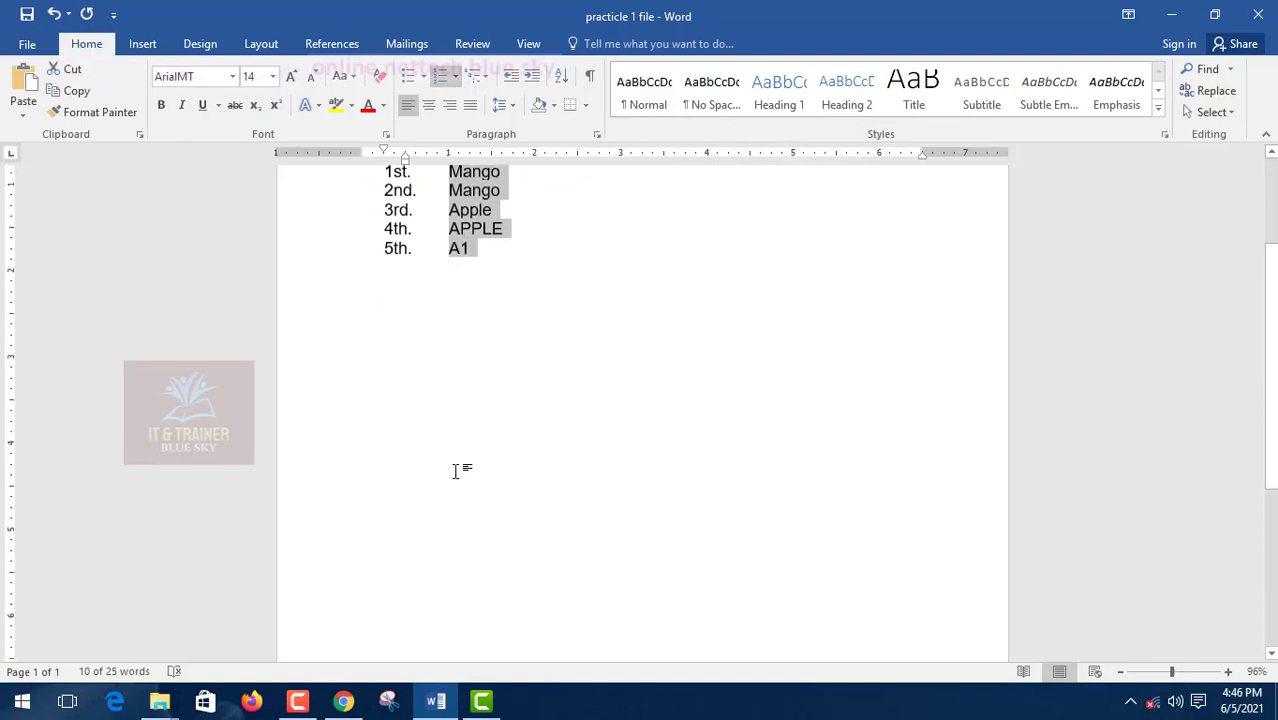
scroll(456, 470, up, 1)
scroll(458, 472, down, 1)
scroll(458, 473, up, 3)
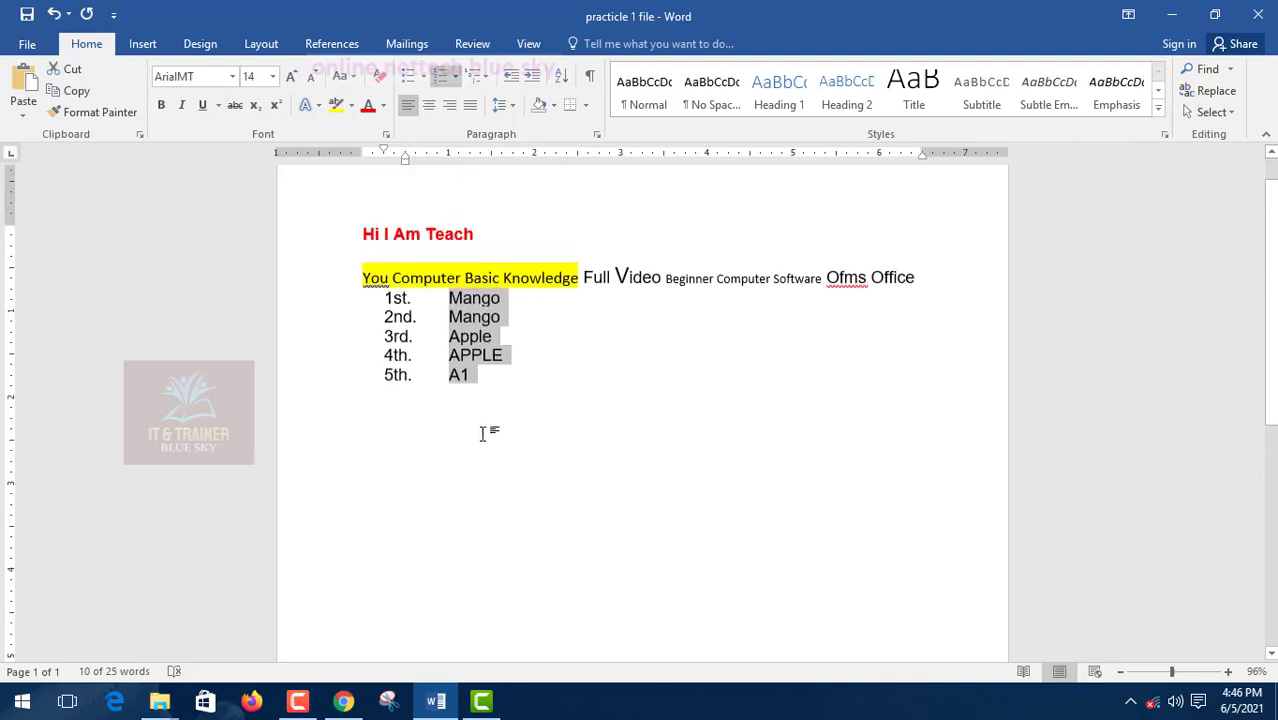
click(486, 370)
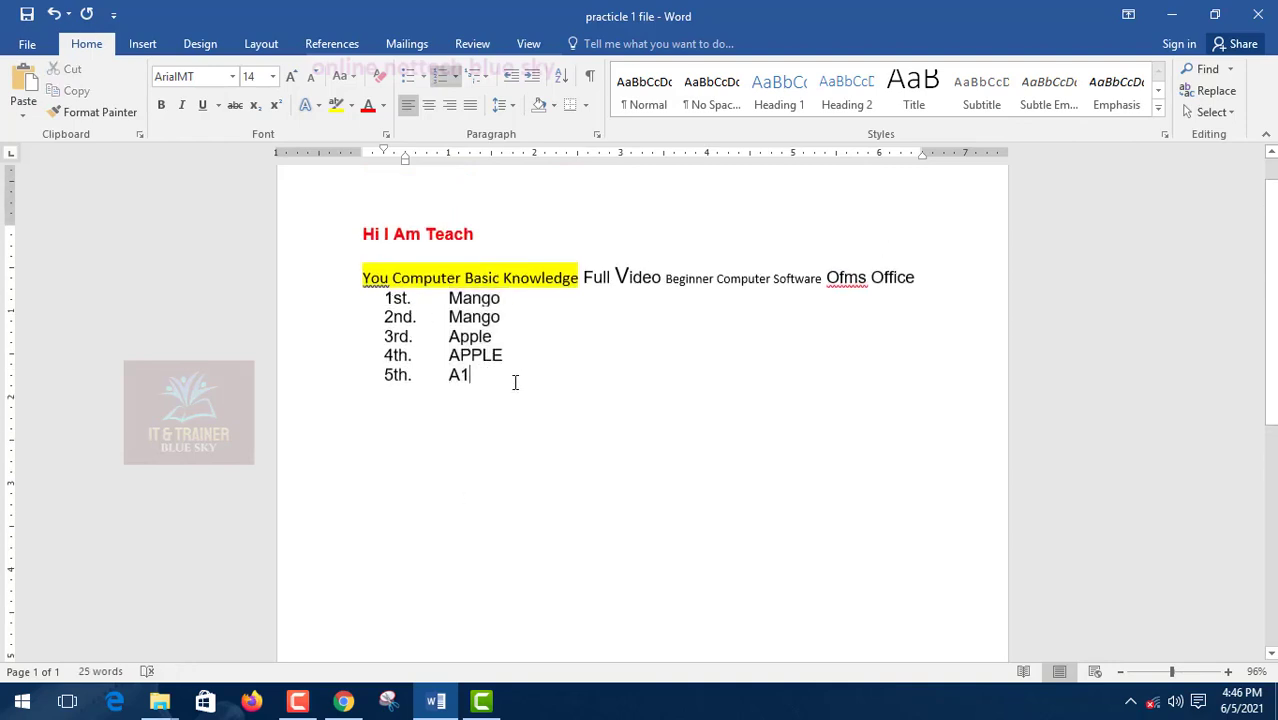
drag(516, 382, 389, 305)
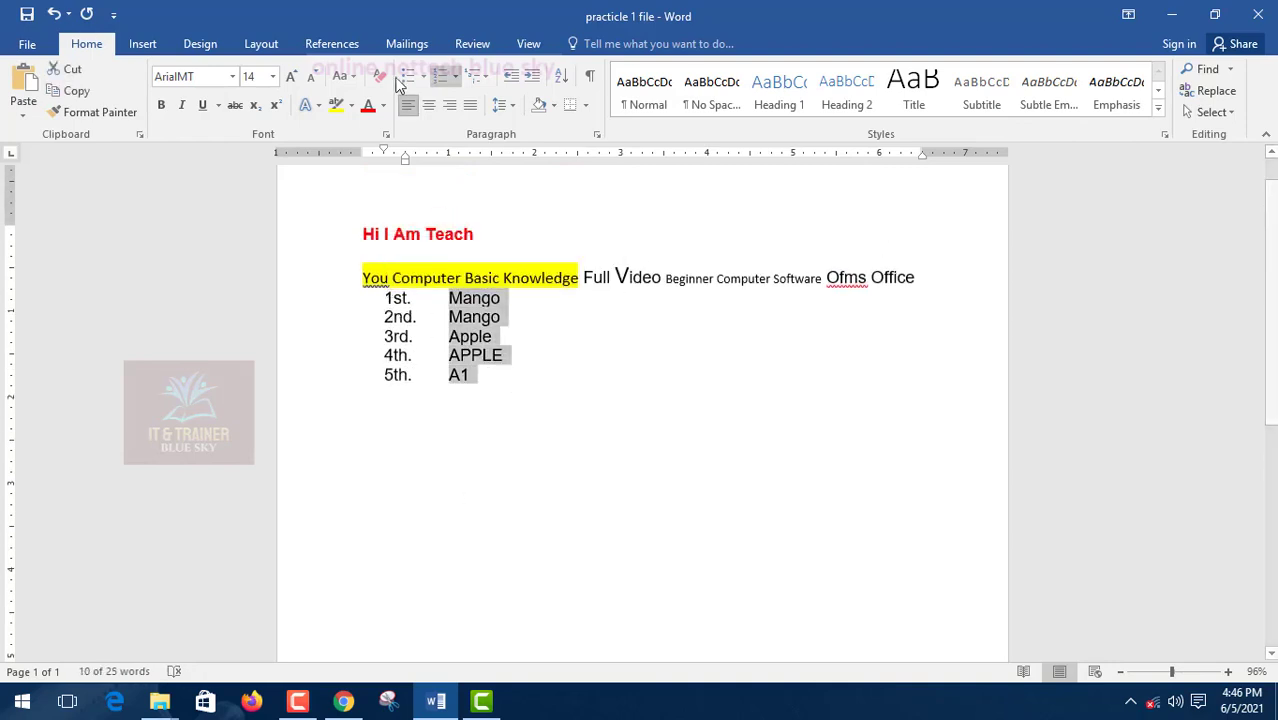
click(455, 77)
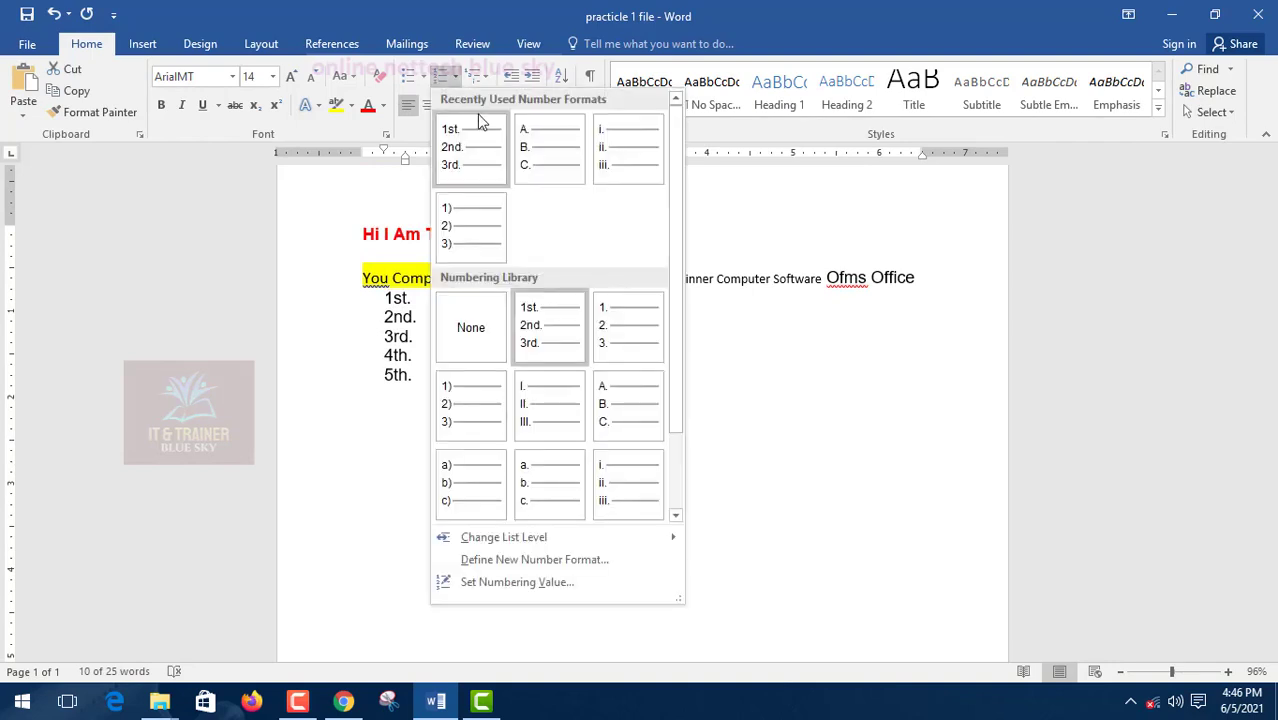
click(610, 325)
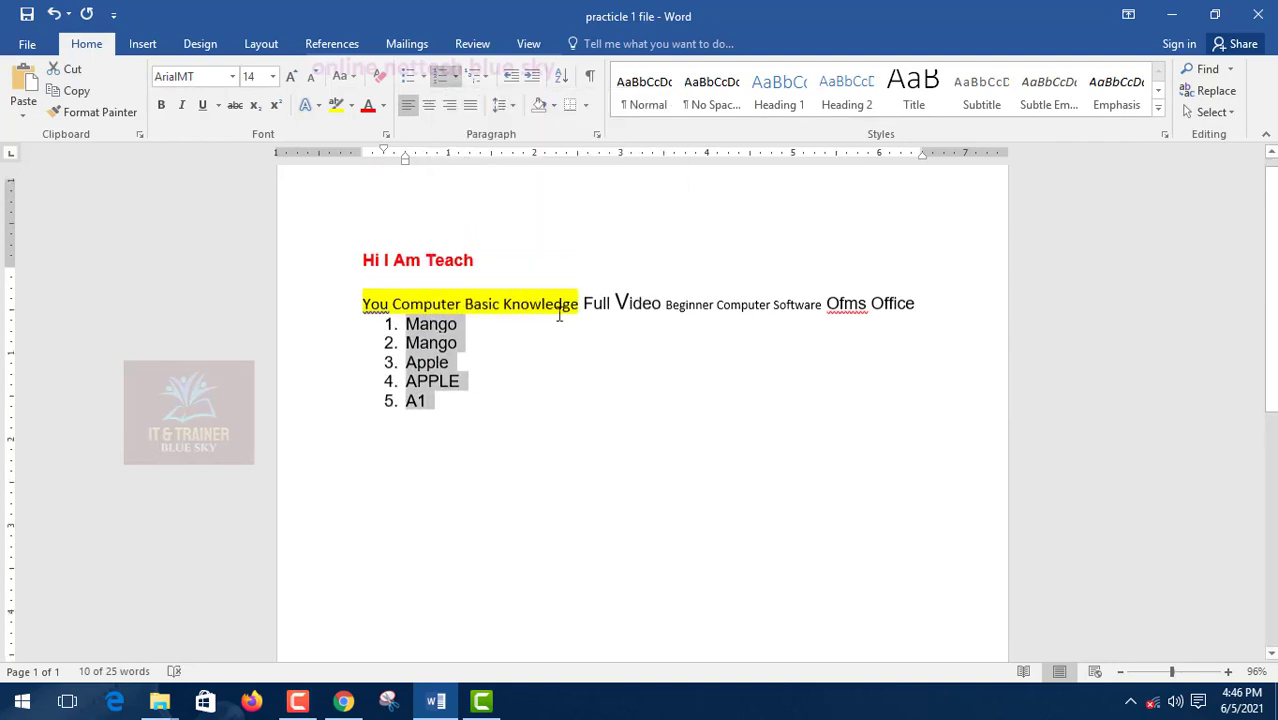
scroll(530, 345, up, 1)
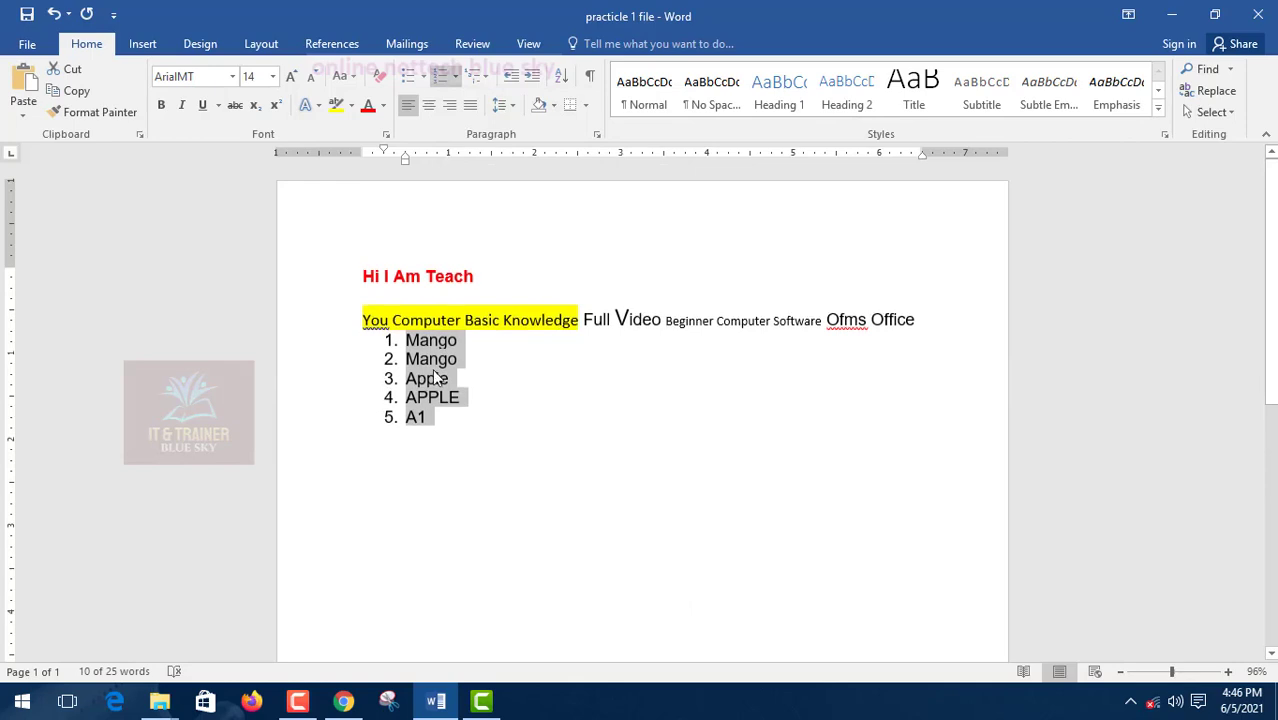
Step: Remove the "1" from the last list item "A1"
click(484, 397)
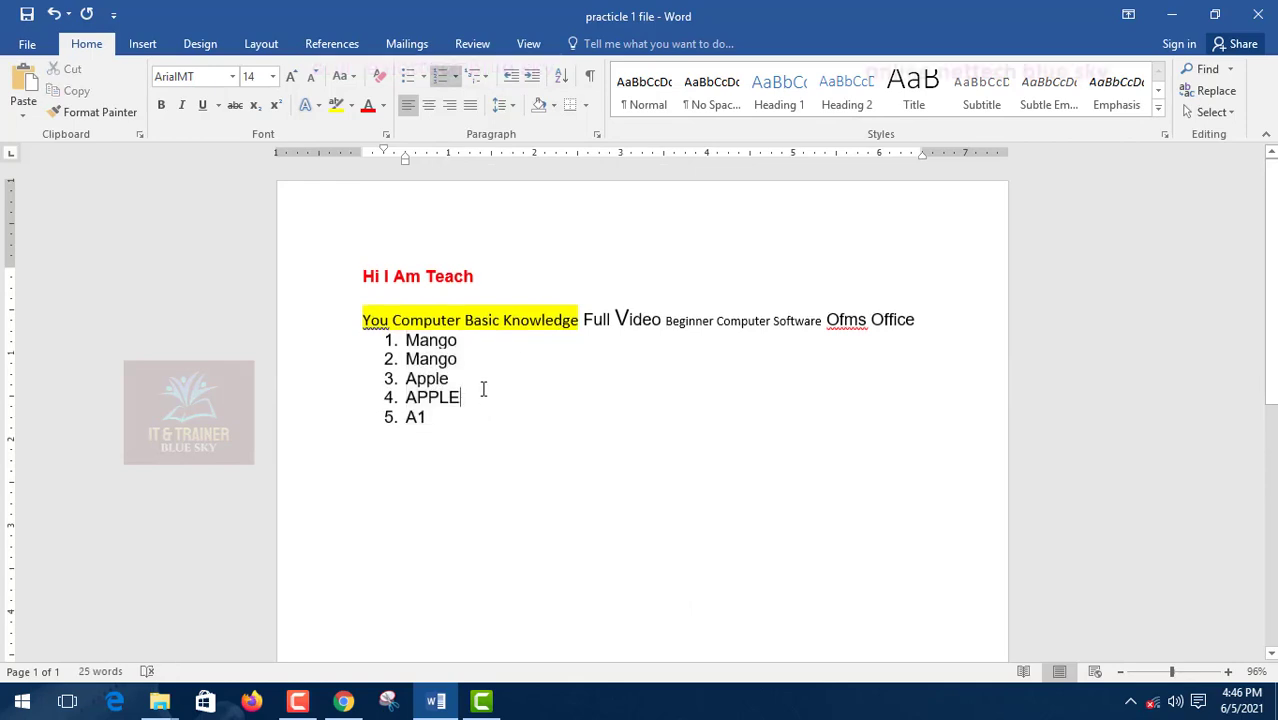
scroll(483, 392, down, 3)
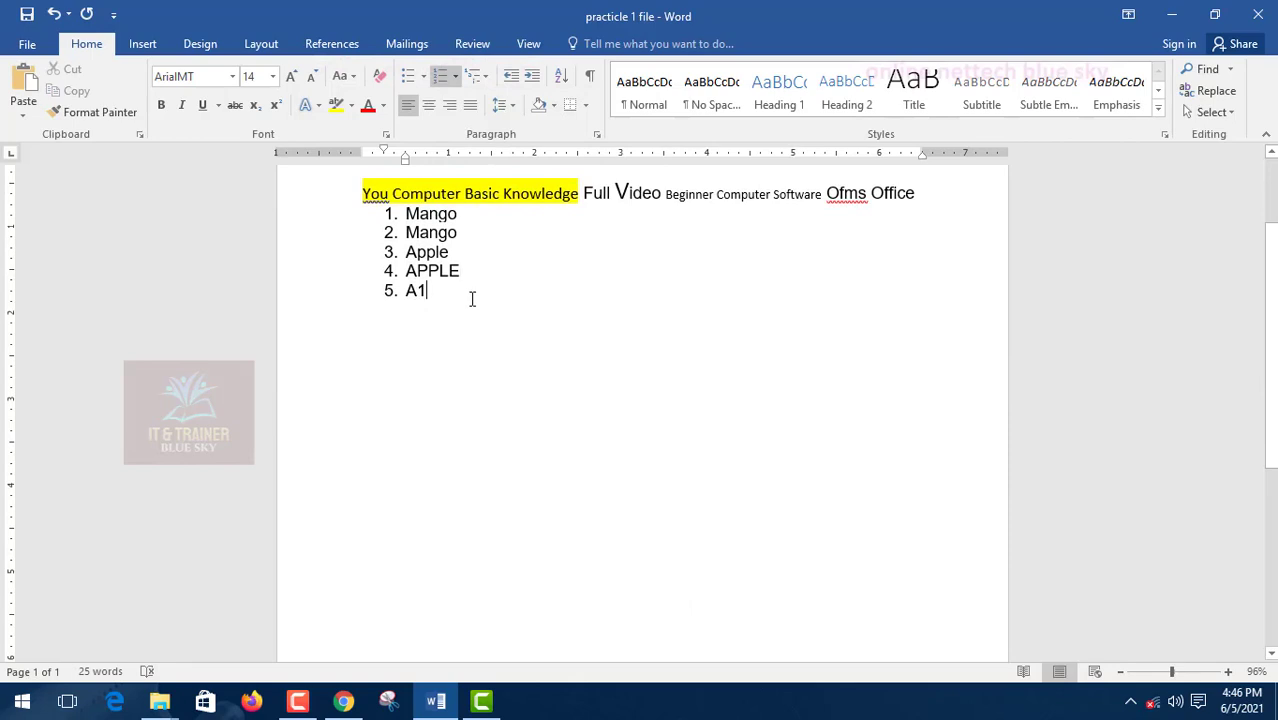
key(Return)
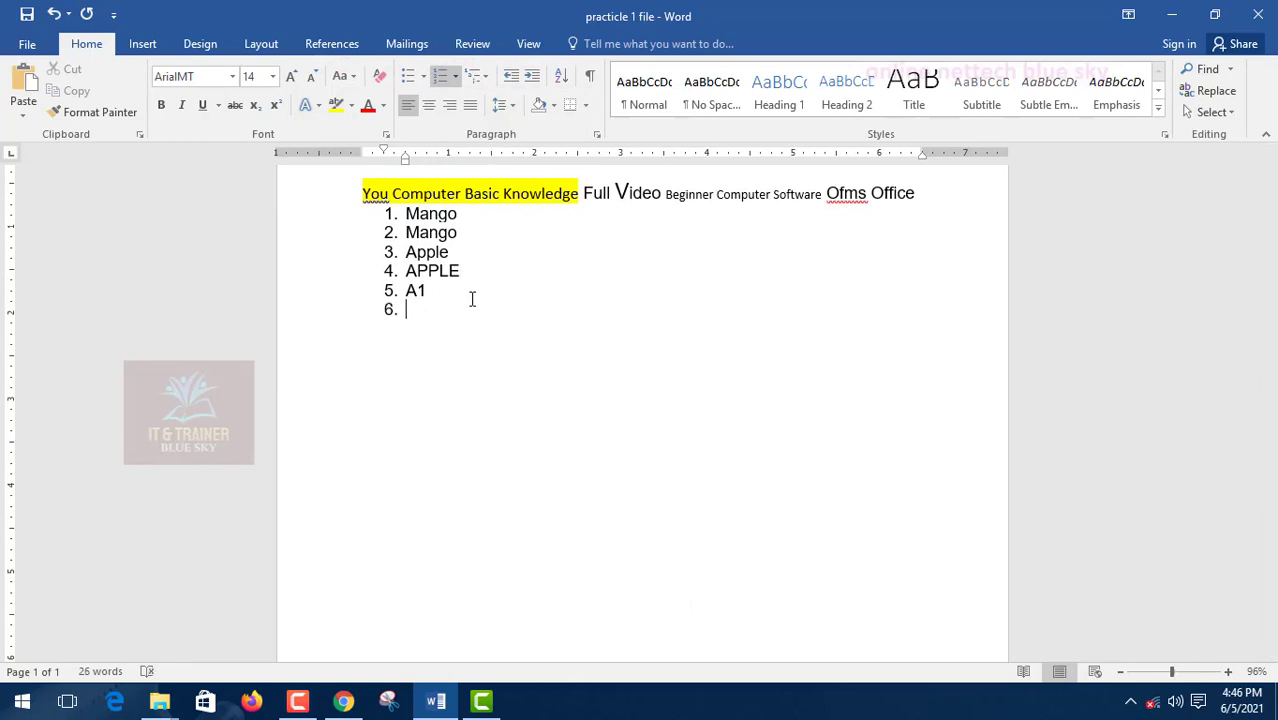
key(BackSpace)
key(BackSpace)
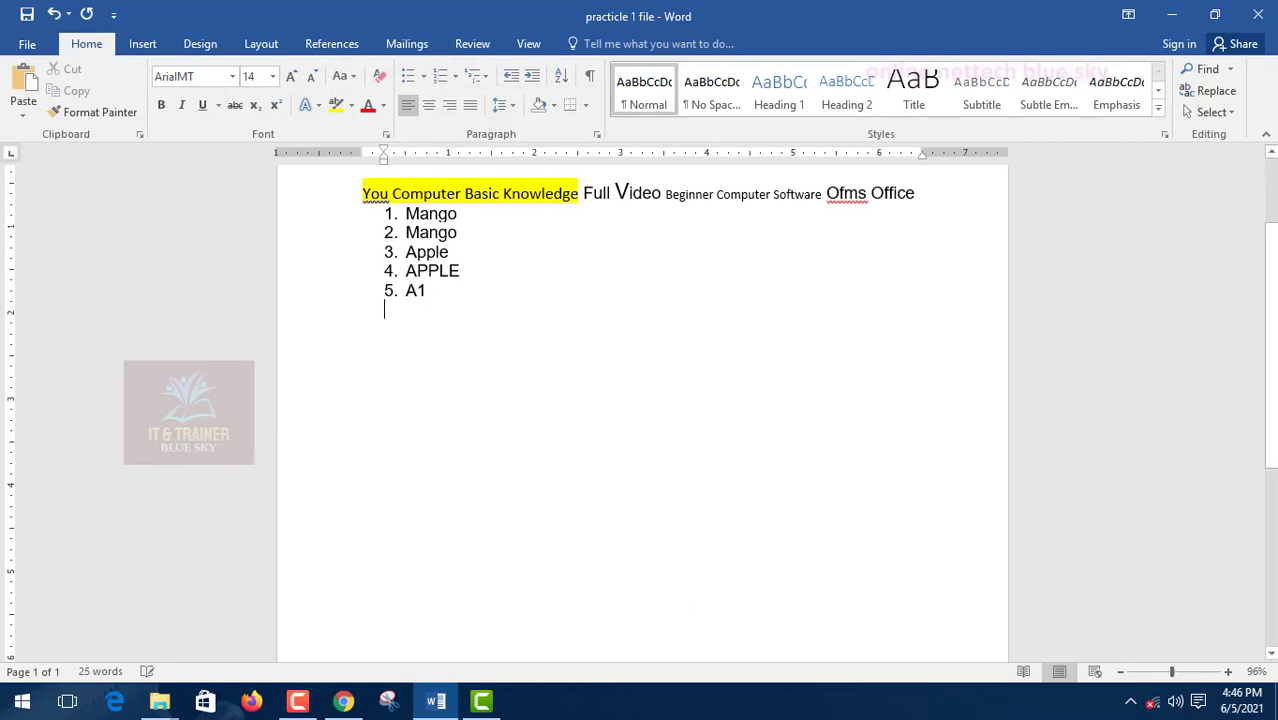
key(BackSpace)
key(BackSpace)
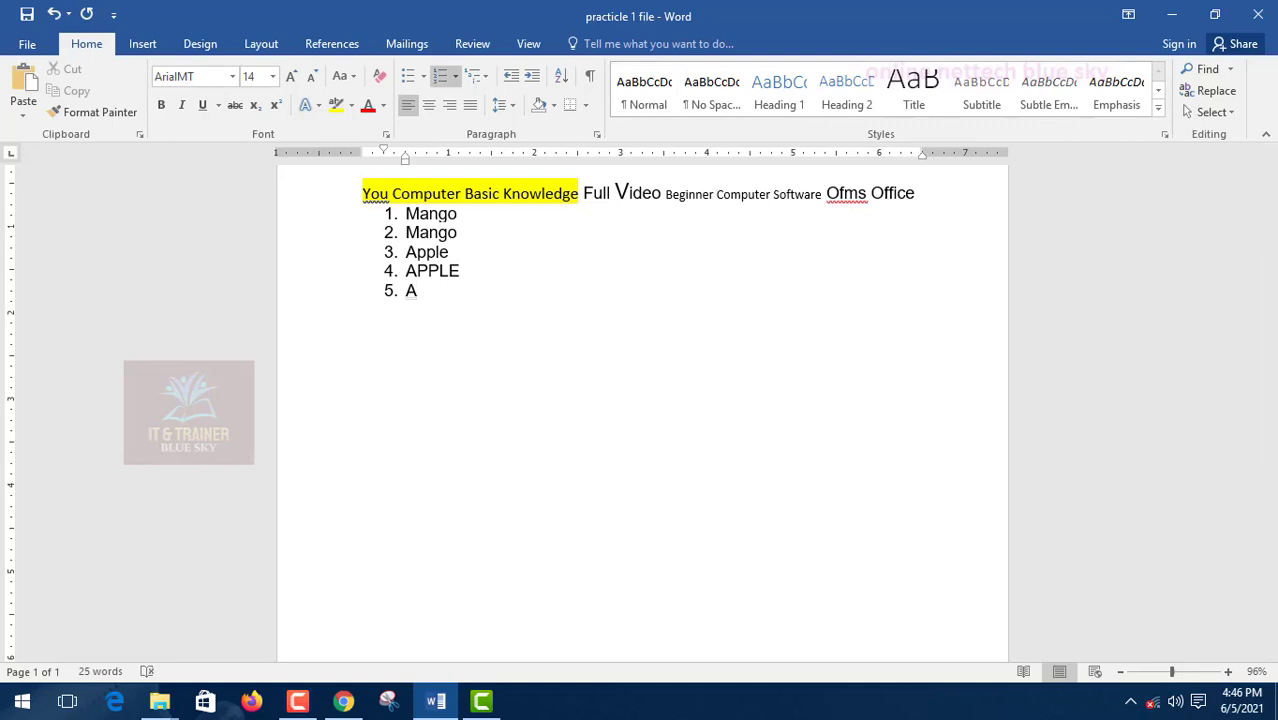
Step: Add the items "Yiyu" and "Ytyt" to the end of the numbered list
key(Return)
text(yiyu)
key(Return)
text(ytyt)
key(Return)
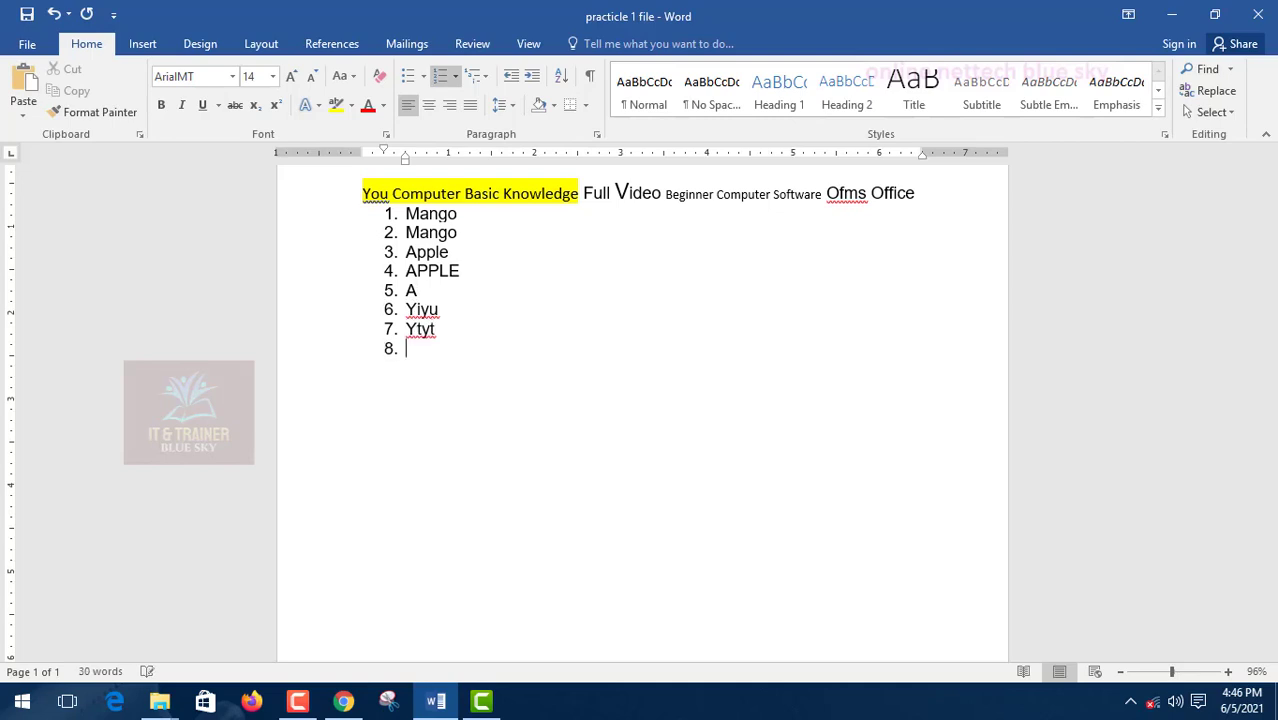
Step: Add "ryr" as an unnumbered line below the list, followed by several blank lines
text(ryr)
click(440, 76)
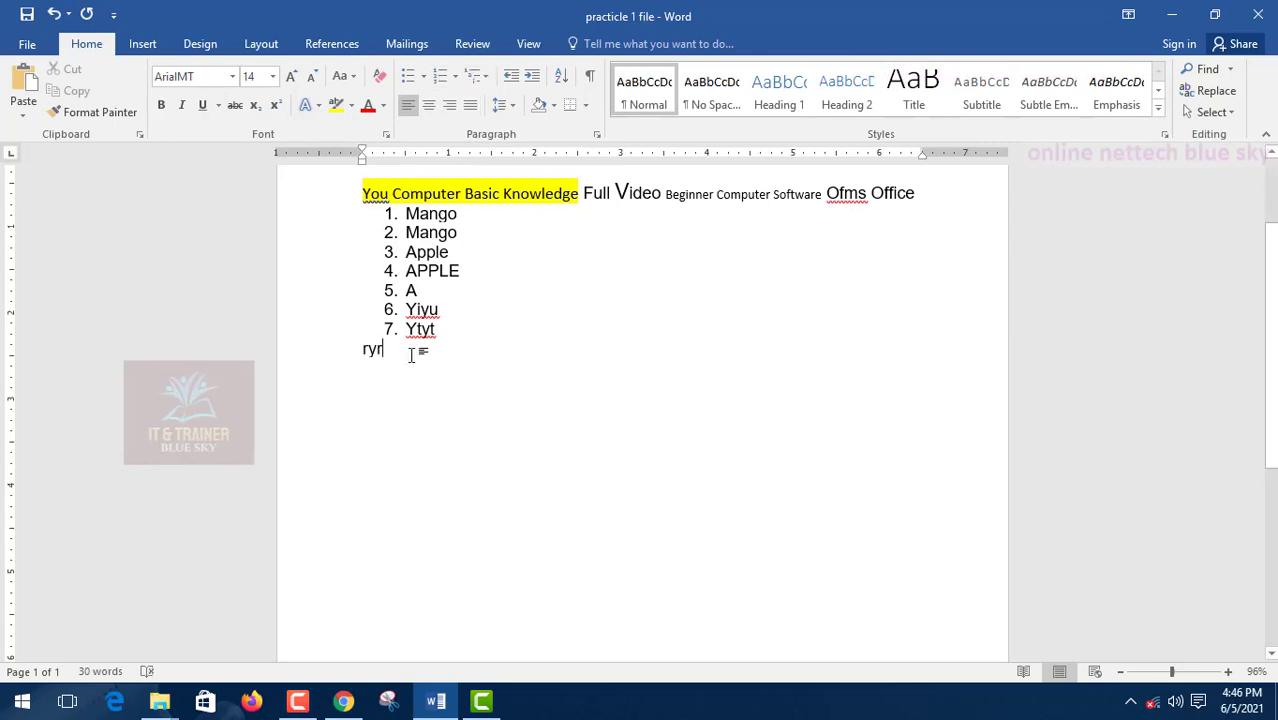
key(Return)
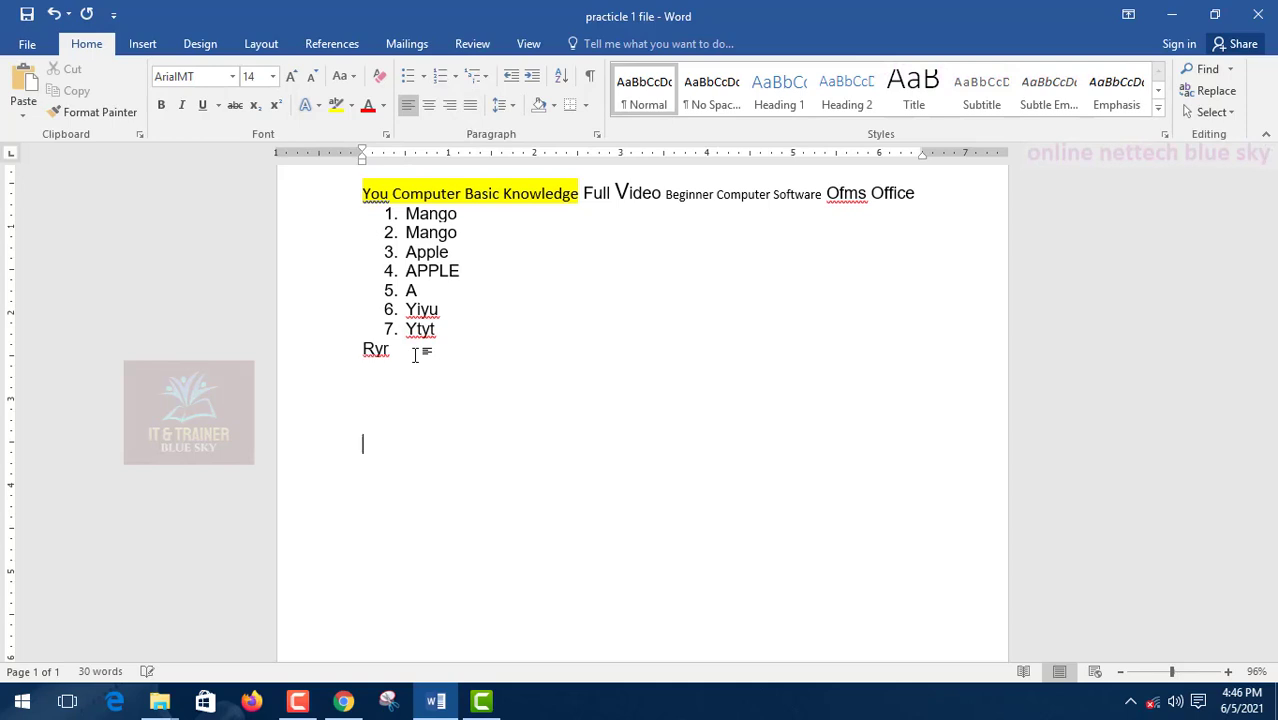
Step: Remove the unnumbered "Ryr" line and the blank lines below the list, and shorten the last item to "Yty"
key(BackSpace)
key(BackSpace)
key(BackSpace)
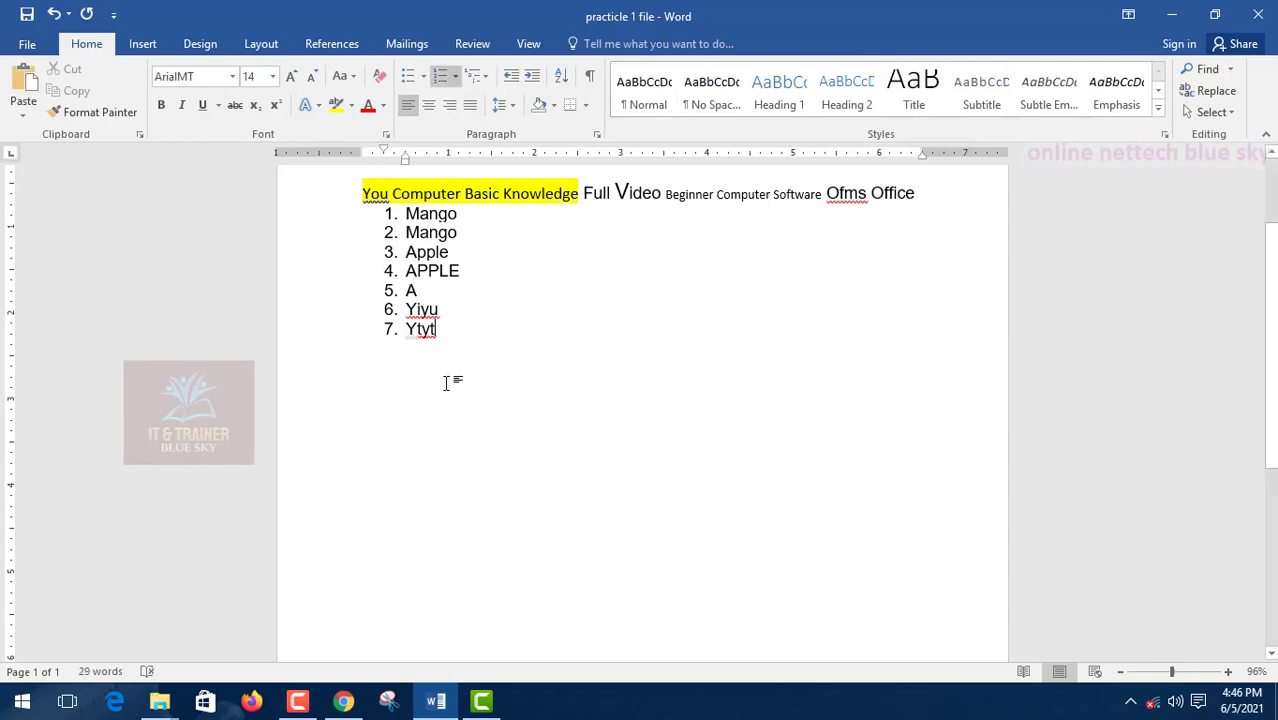
key(Return)
key(Return)
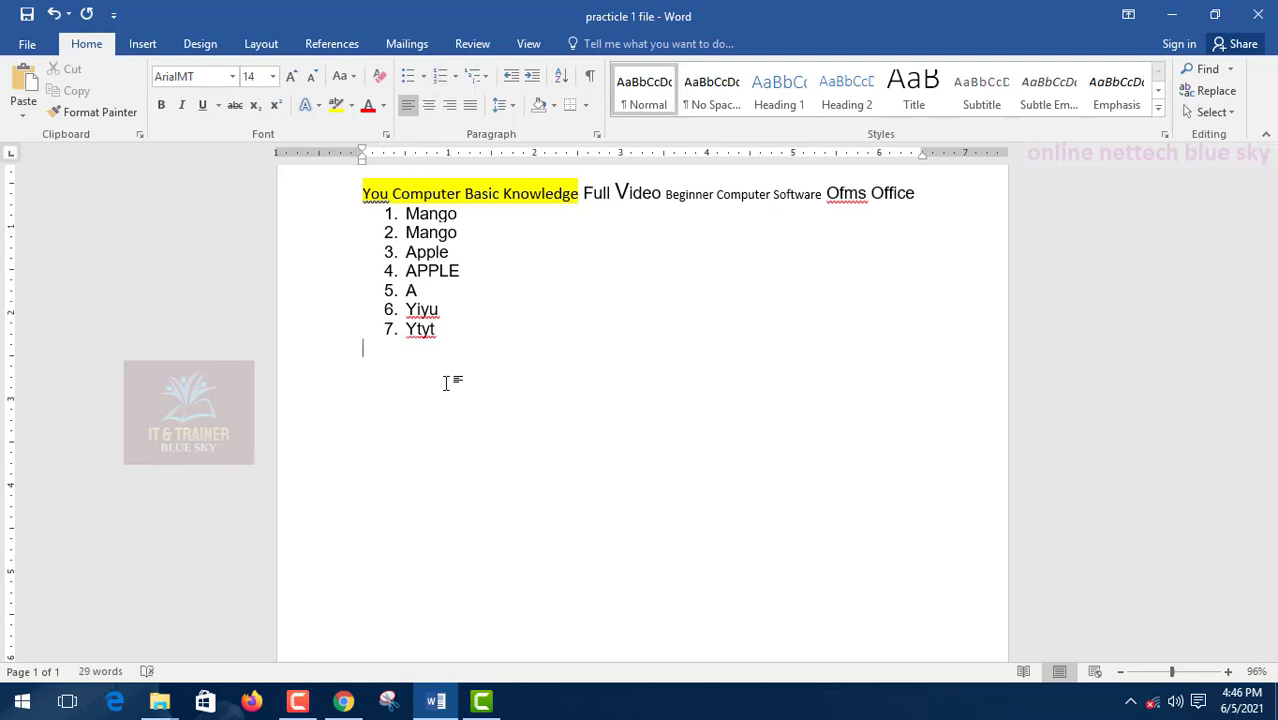
key(BackSpace)
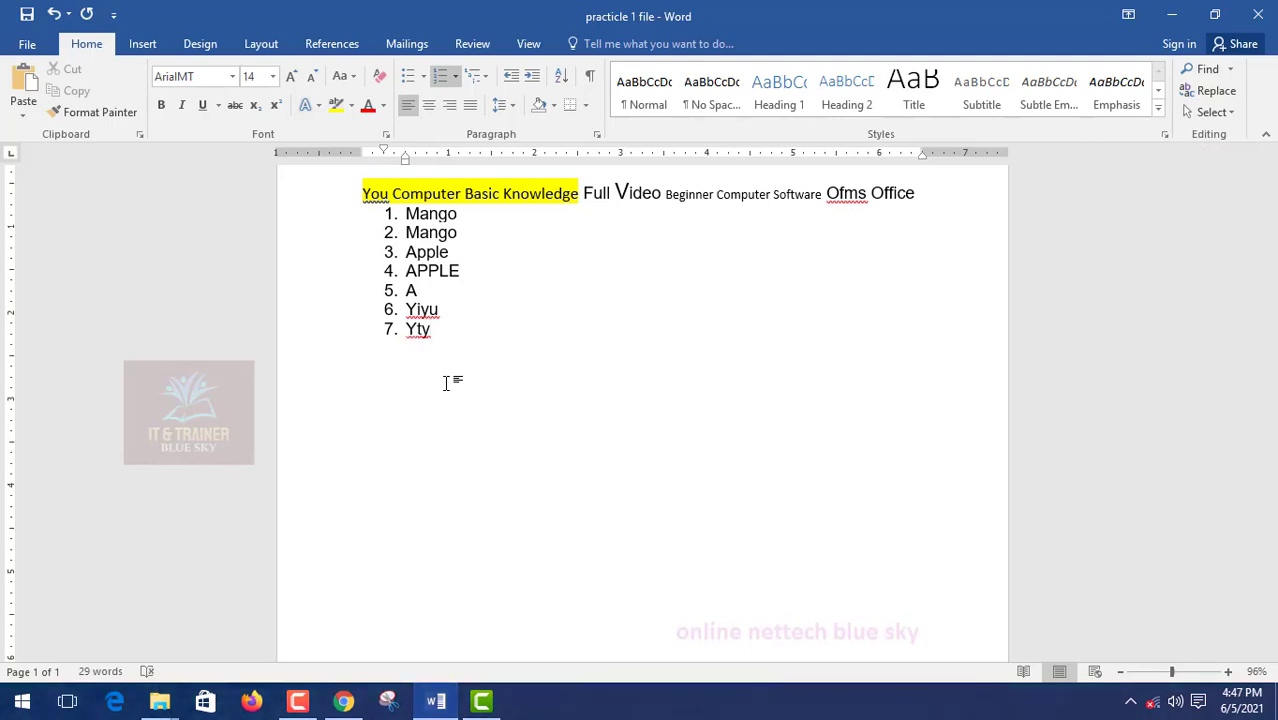
Step: Apply the symbol-based multilevel list style with diamond, arrow and dot markers to all seven list items
scroll(472, 371, up, 2)
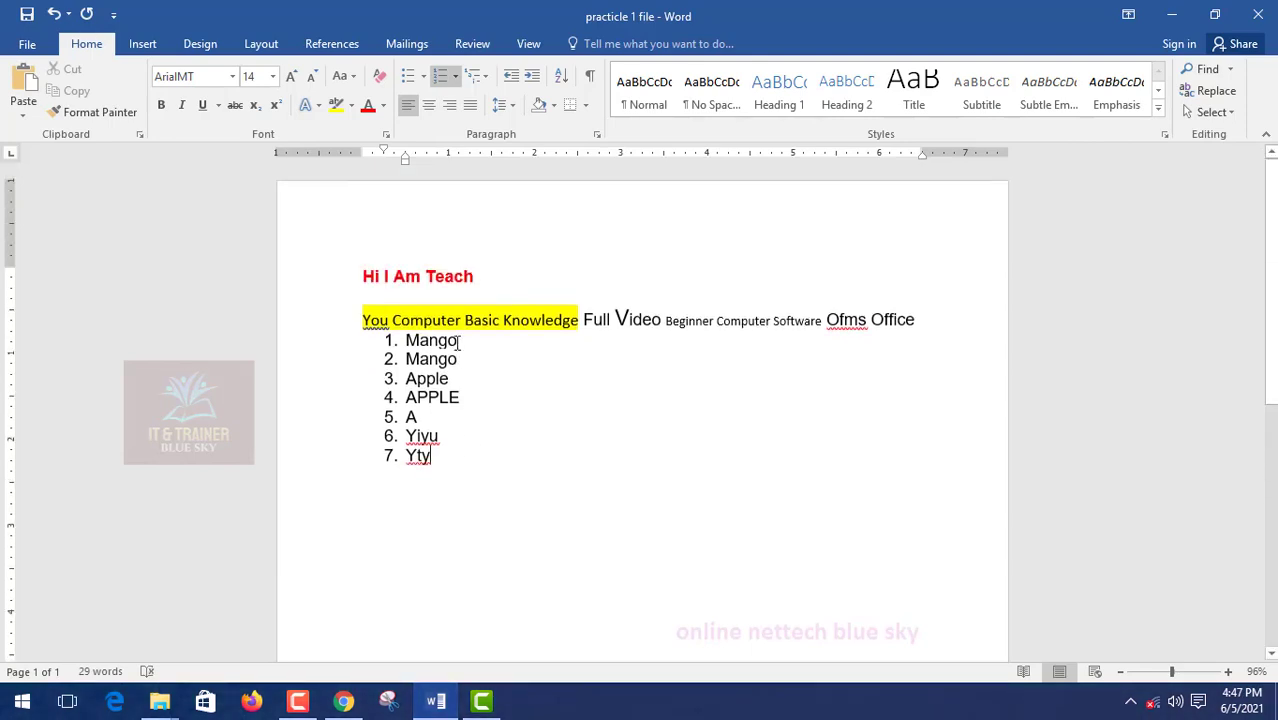
click(486, 80)
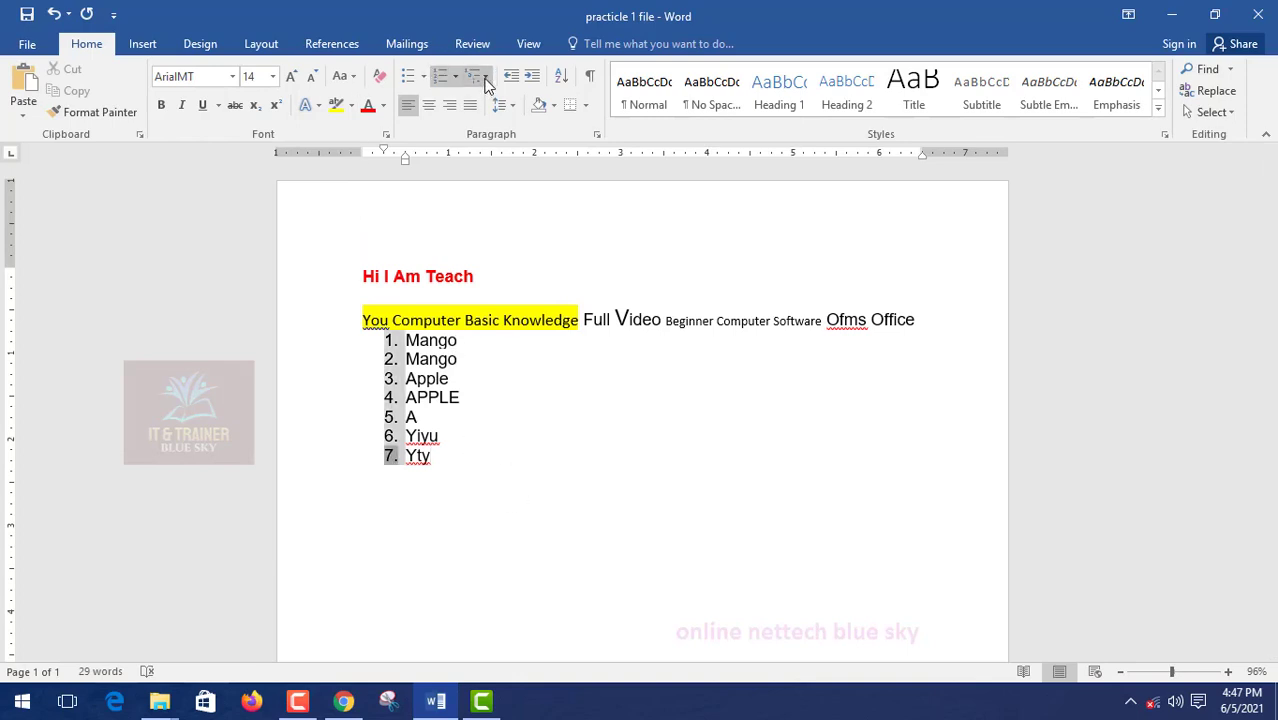
mouse_move(661, 286)
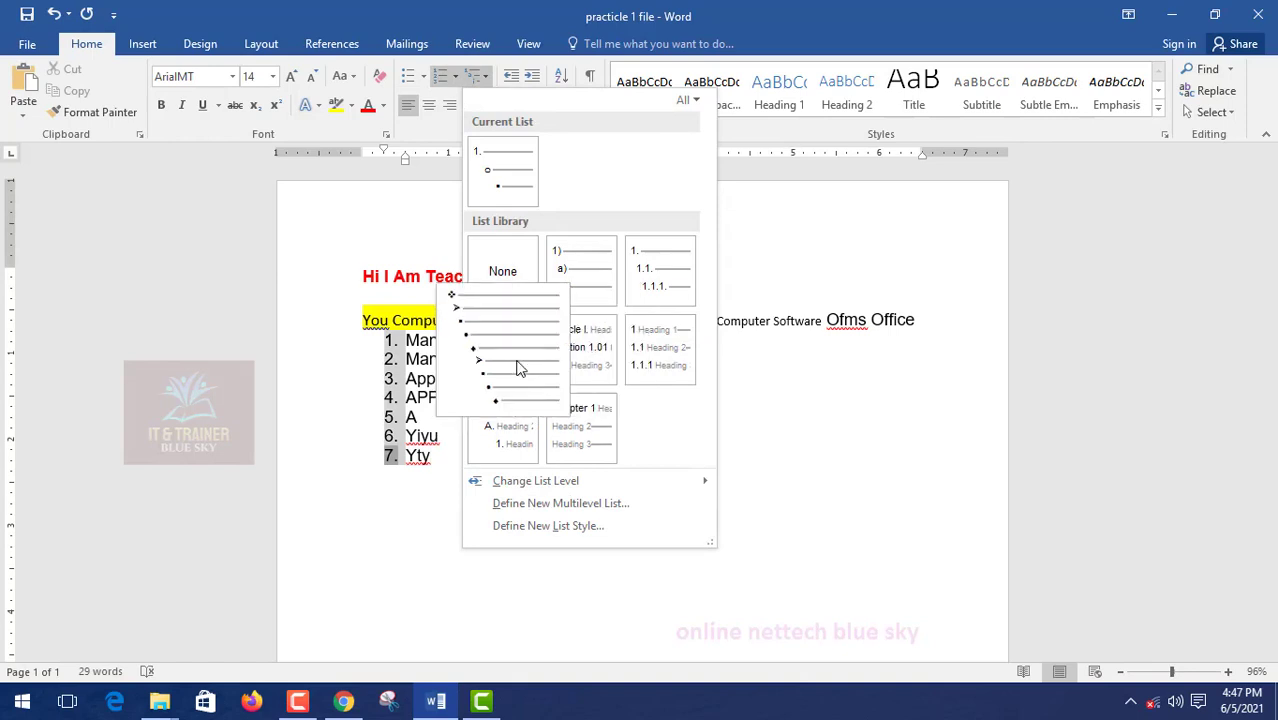
click(519, 369)
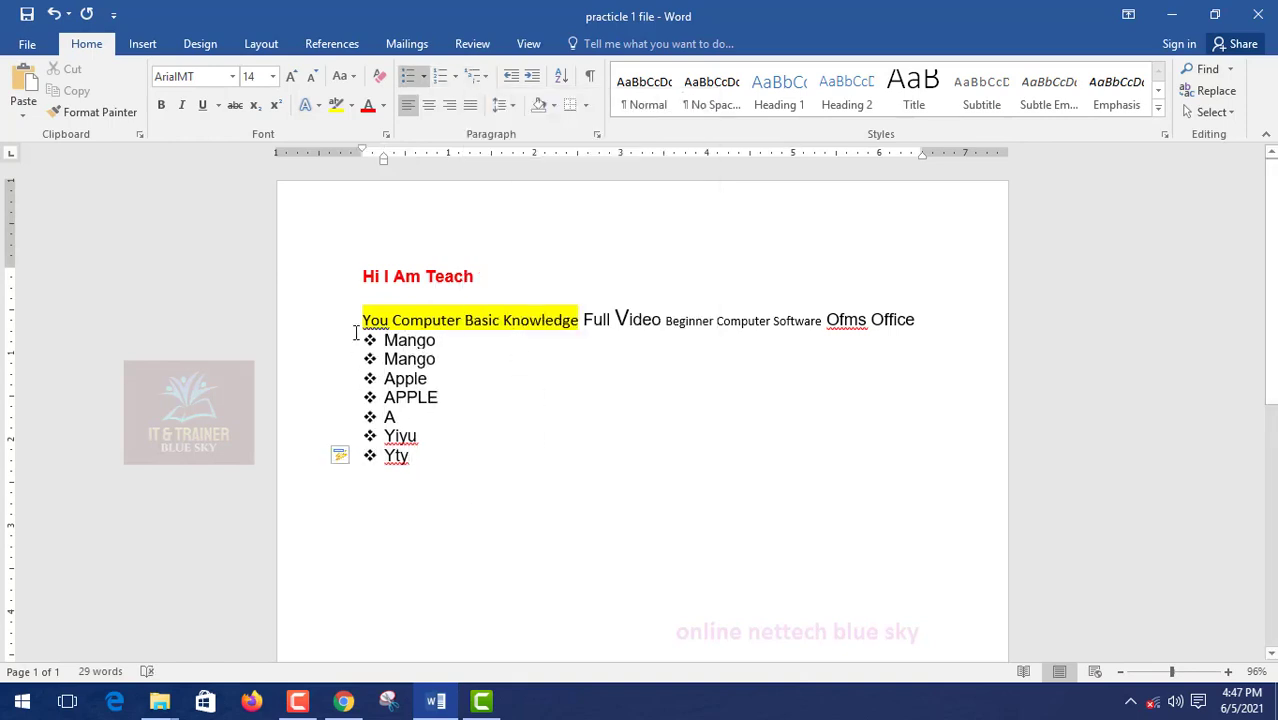
Step: Apply the 1., 1.1., 1.1.1. multilevel list format to all seven list items
click(478, 77)
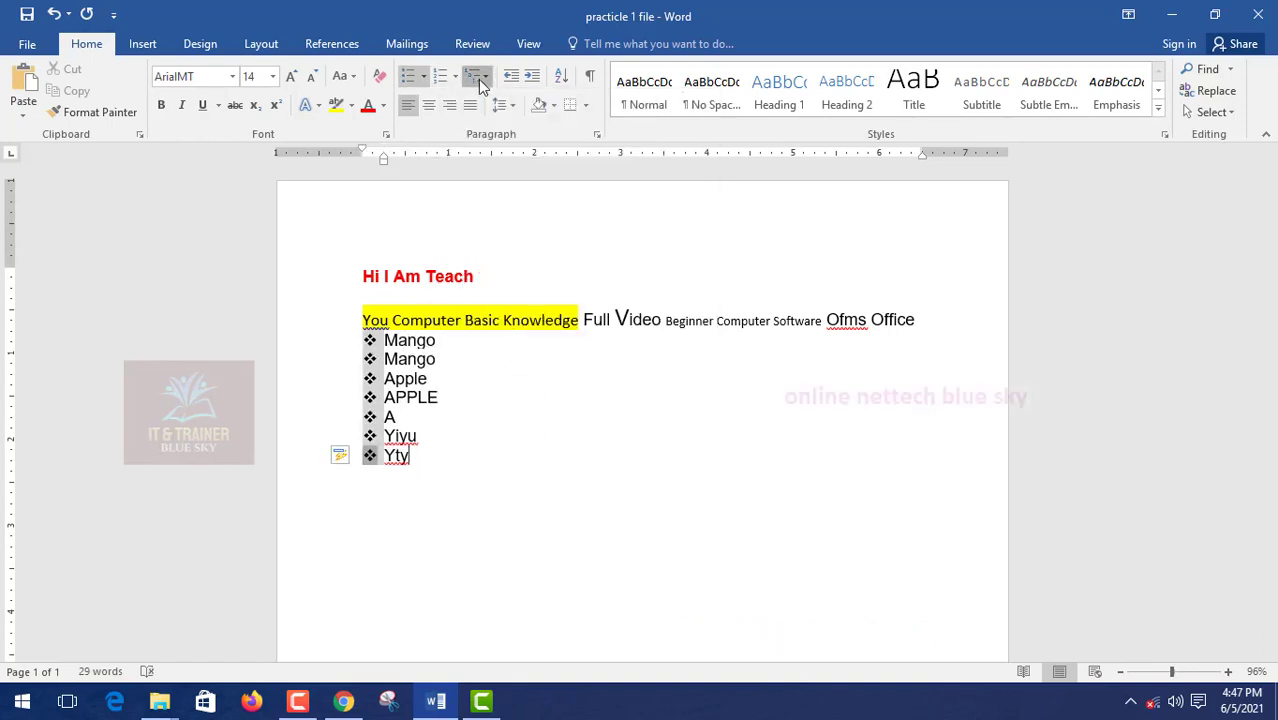
mouse_move(537, 437)
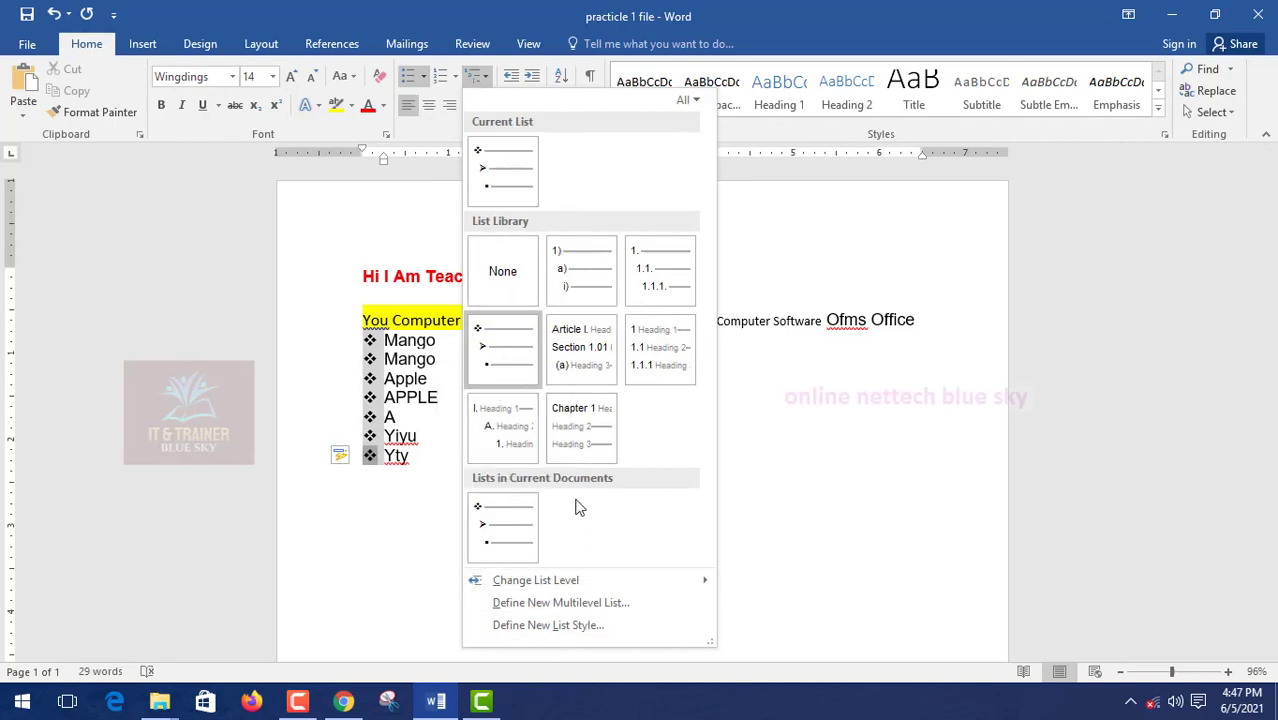
click(686, 306)
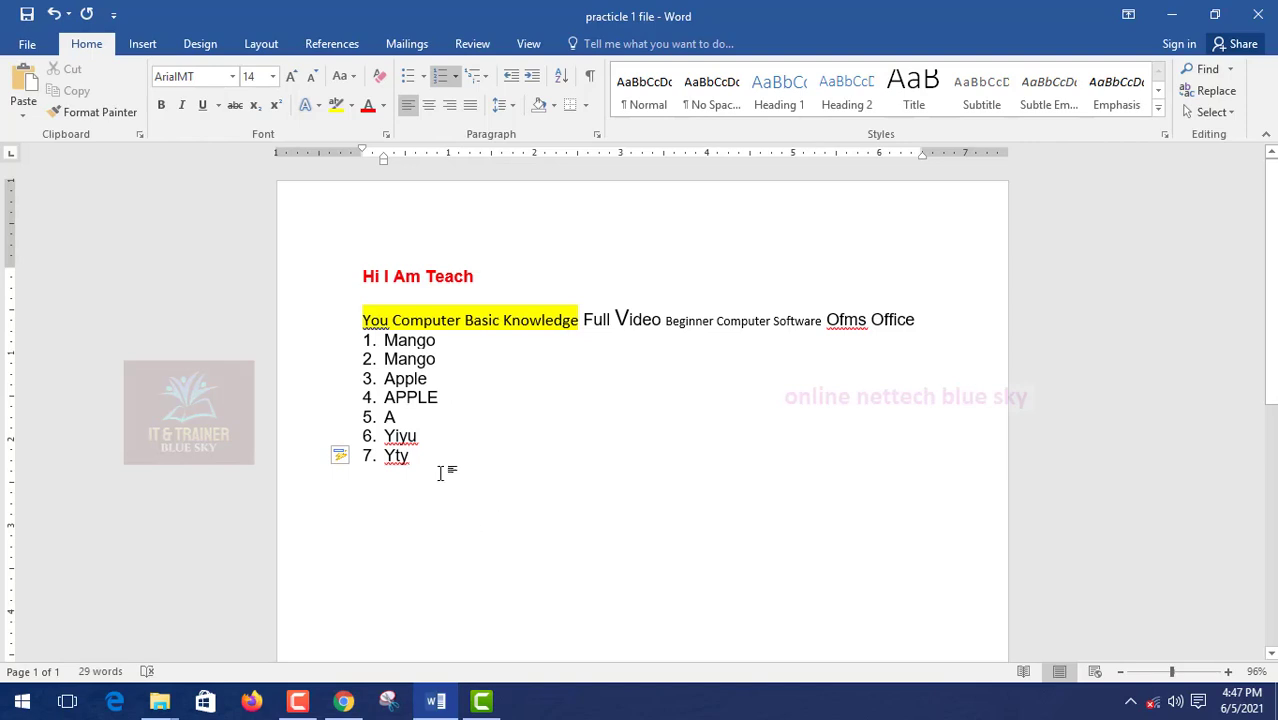
Step: Remove the numbering from all seven list items so they become plain lines
drag(439, 471, 322, 341)
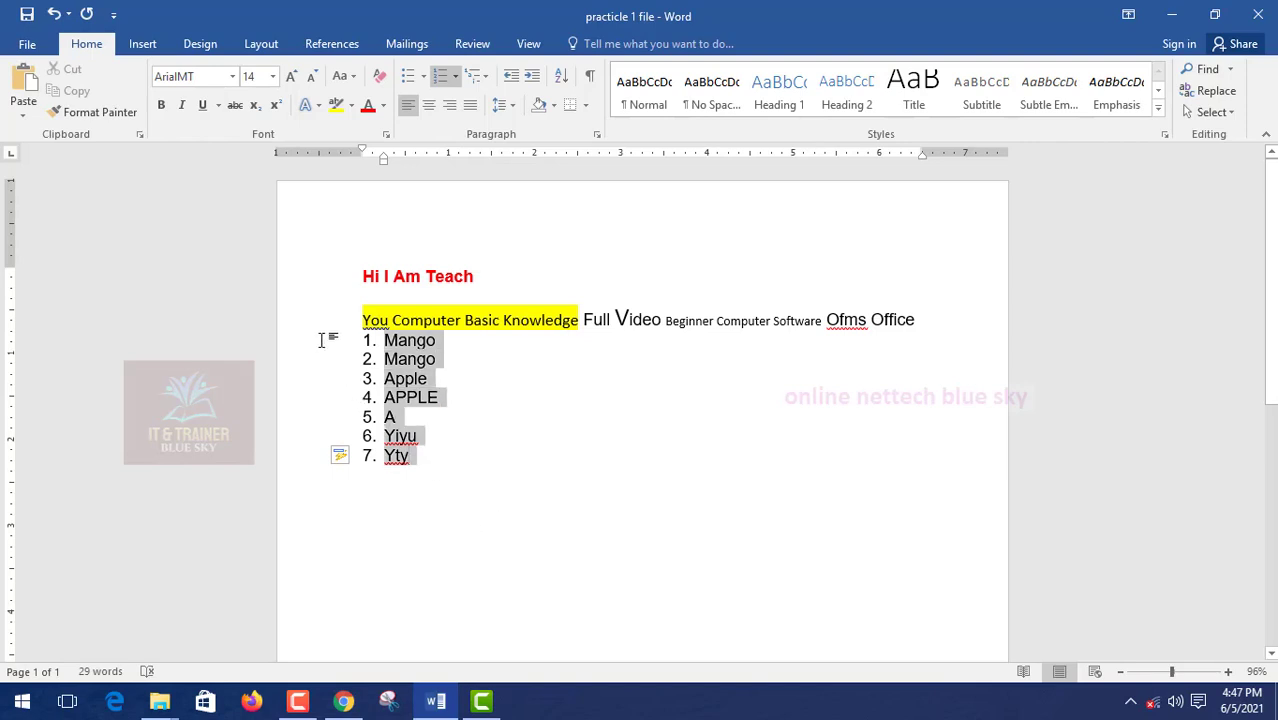
click(440, 77)
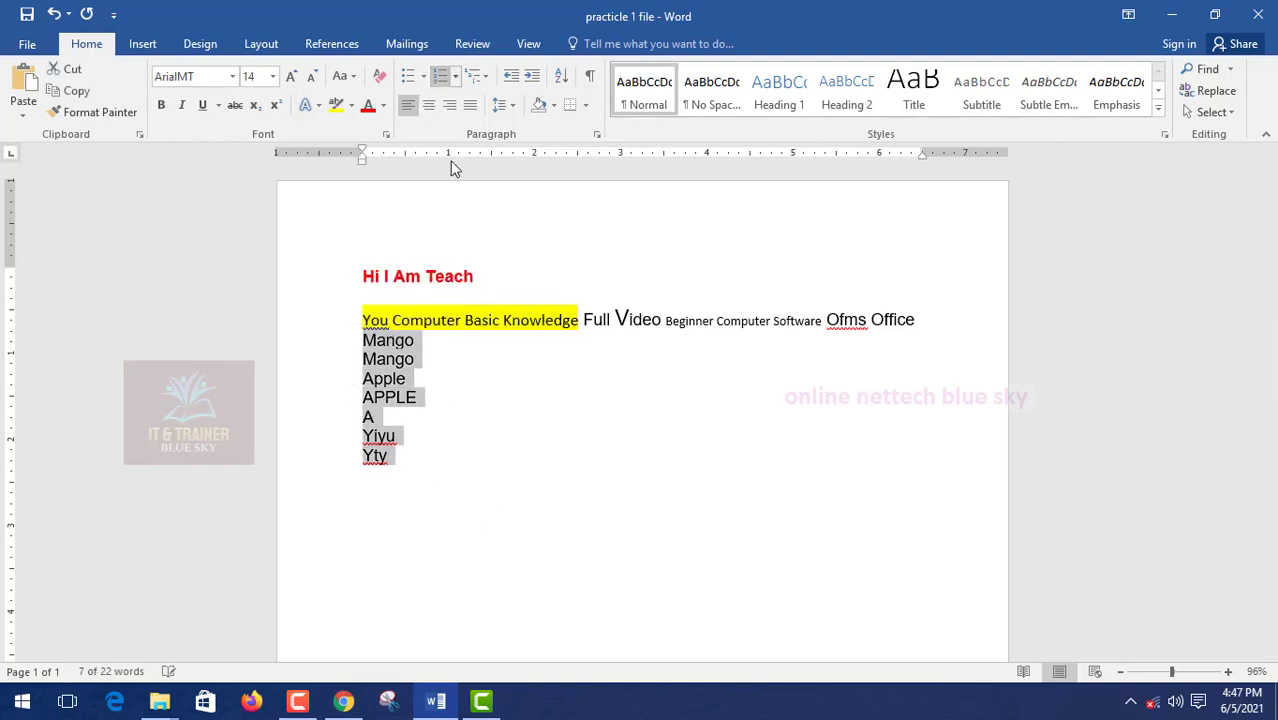
click(417, 447)
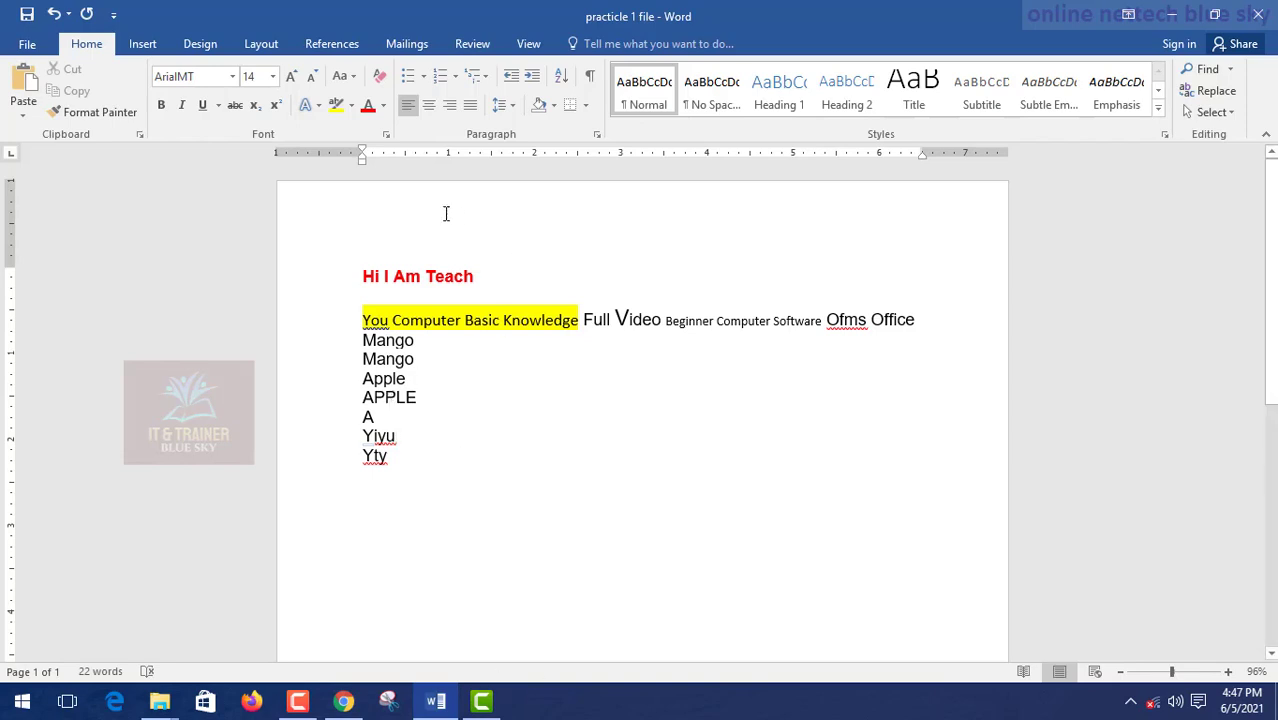
Step: Center the first "Mango" line below the highlighted sentence
click(401, 487)
drag(396, 459, 364, 342)
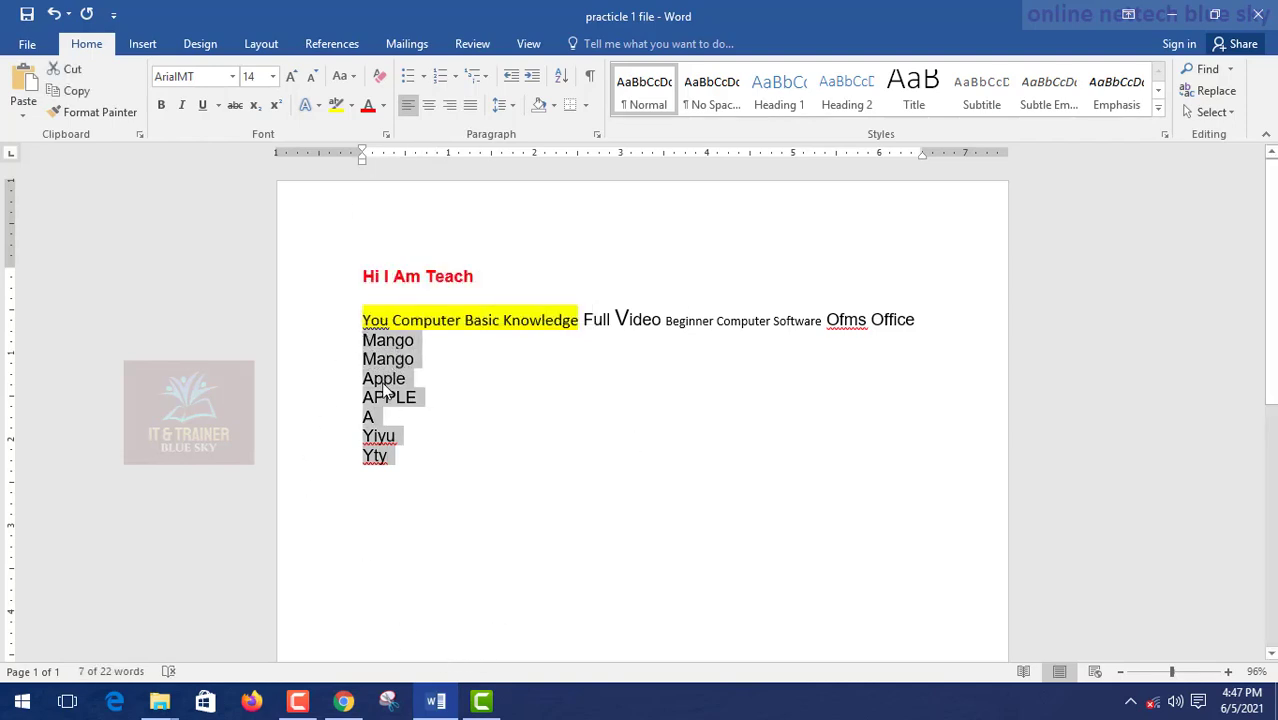
click(382, 424)
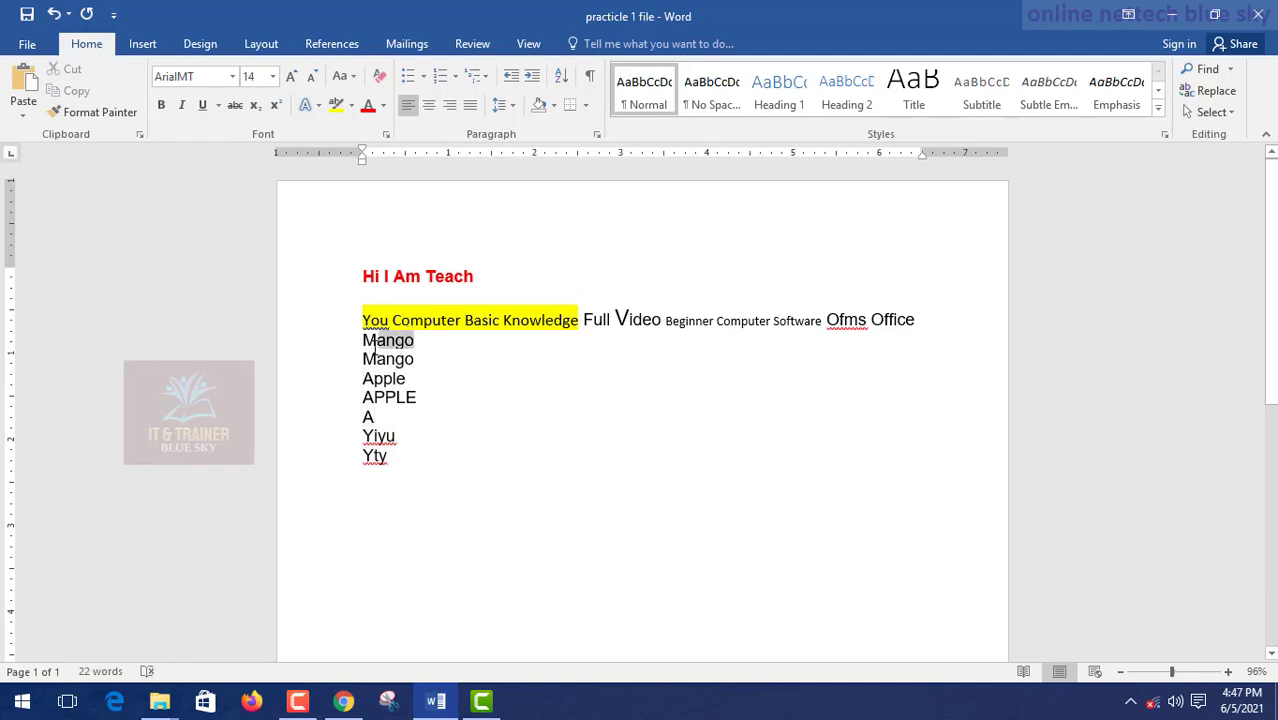
double_click(366, 341)
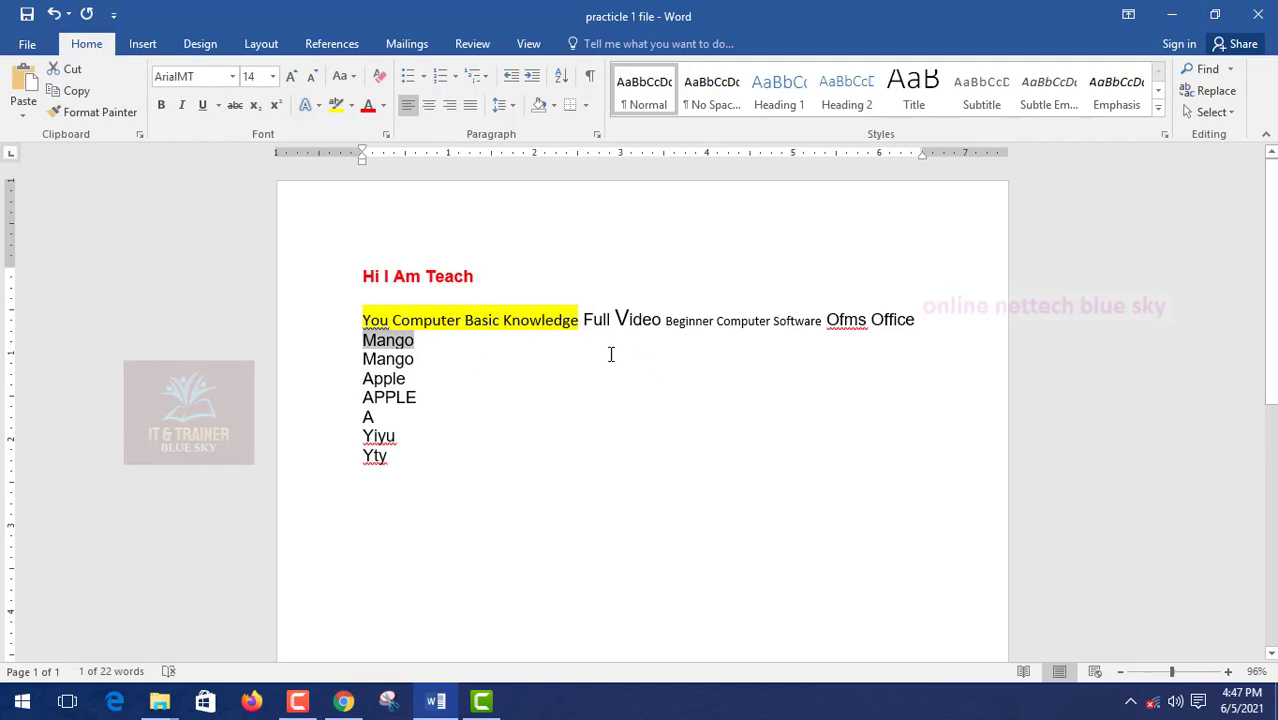
click(428, 107)
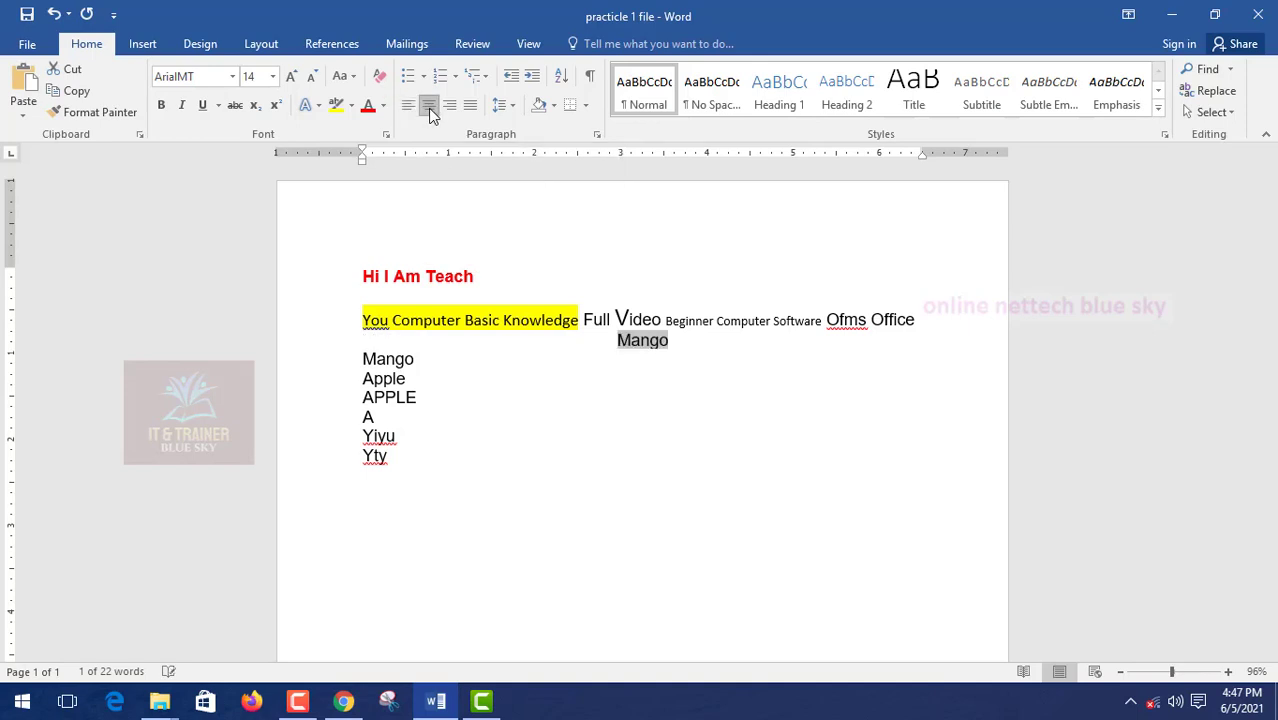
click(680, 356)
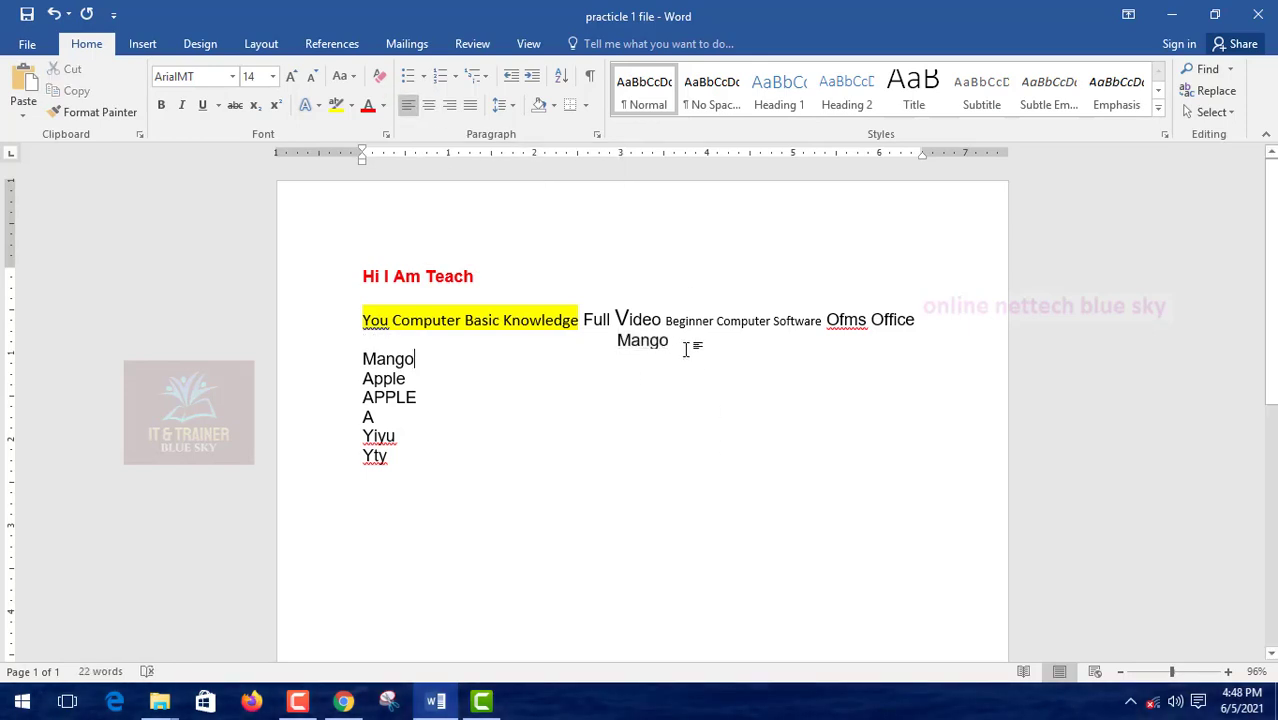
Step: Increase the font size of the centered "Mango" line to 21
drag(676, 349, 620, 341)
click(625, 368)
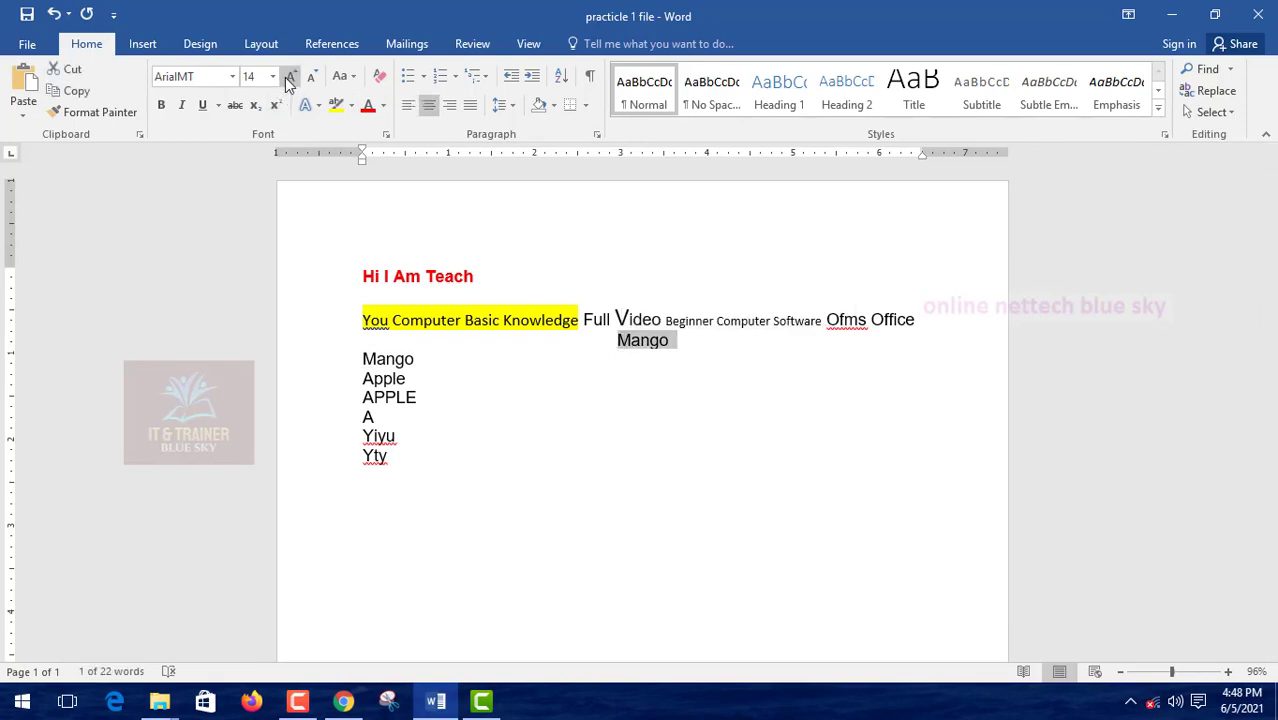
key(ctrl+bracketright)
key(ctrl+bracketright)
key(ctrl+bracketright)
key(ctrl+bracketright)
key(ctrl+bracketright)
key(ctrl+bracketright)
key(ctrl+bracketright)
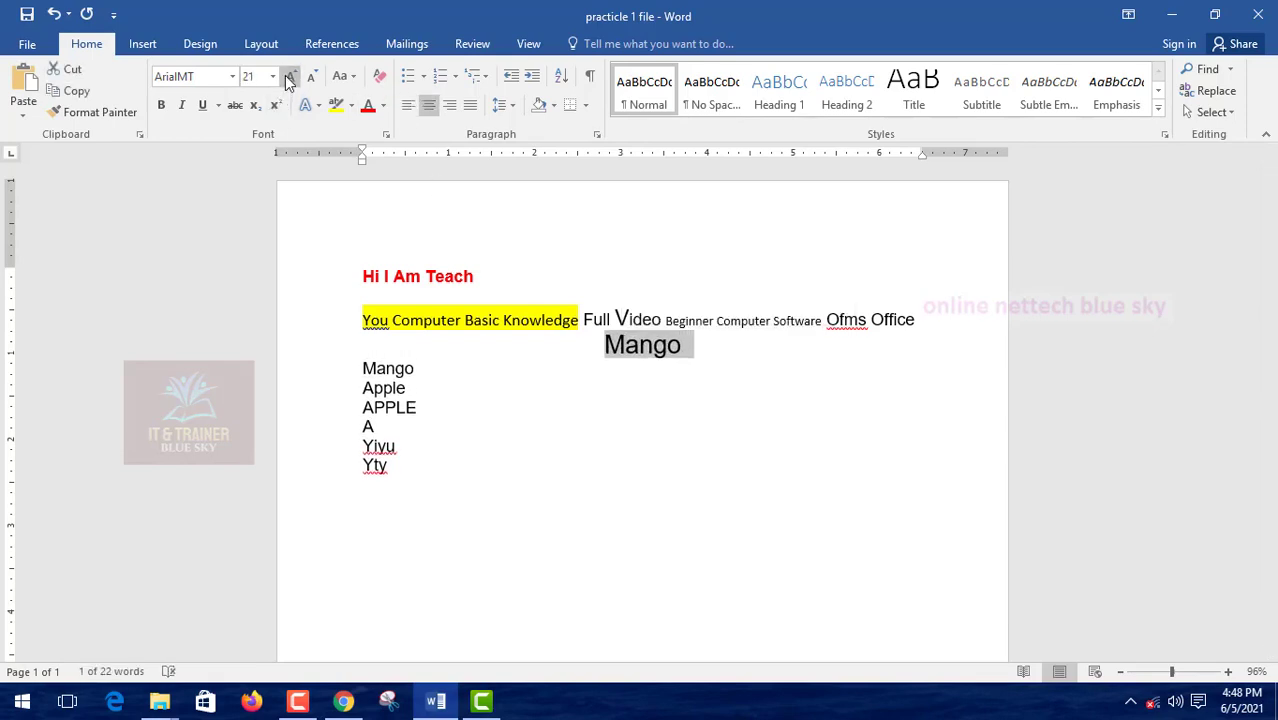
Step: Make the centered "Mango" line bold and set its font color to the standard dark blue
click(160, 106)
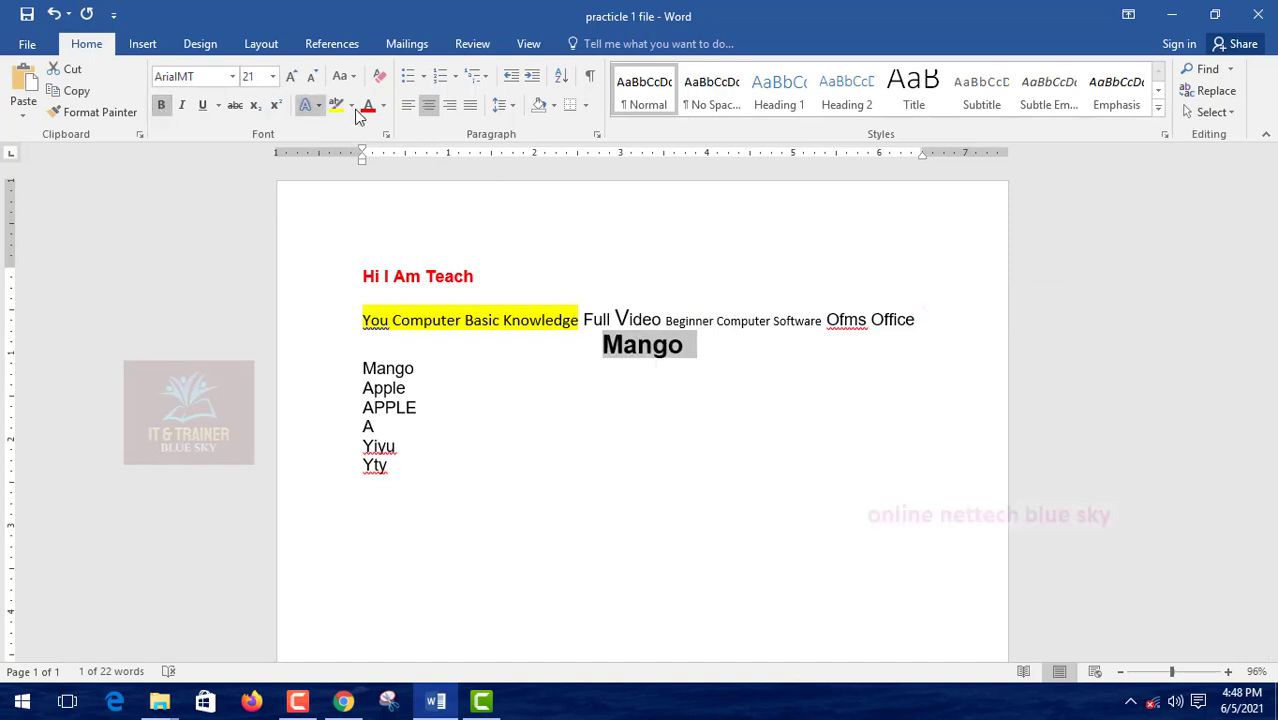
click(384, 110)
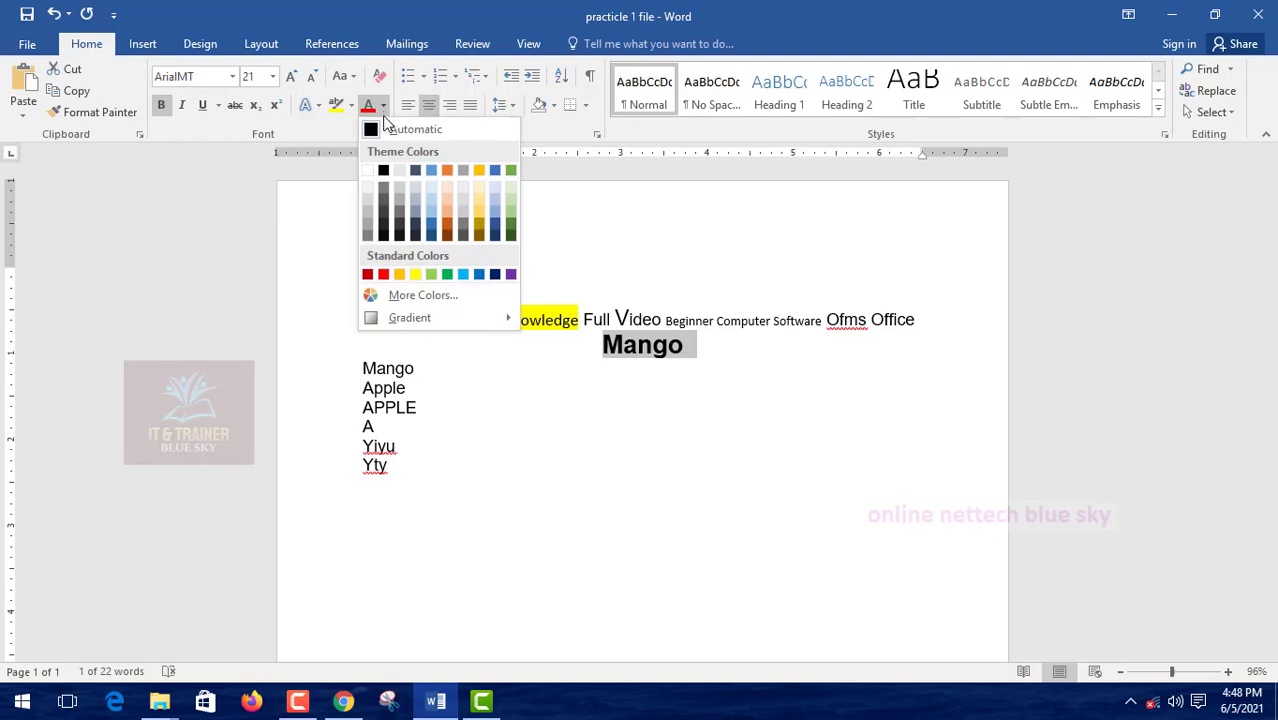
click(495, 275)
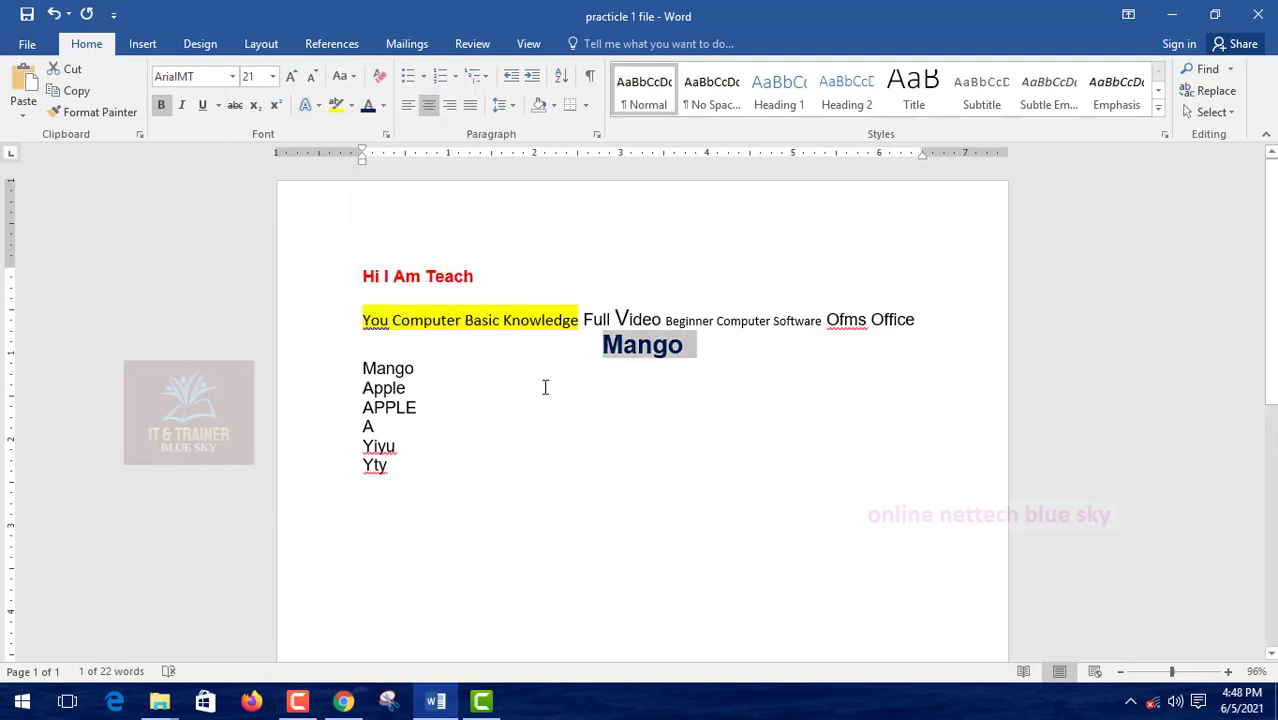
click(702, 387)
drag(701, 352, 612, 358)
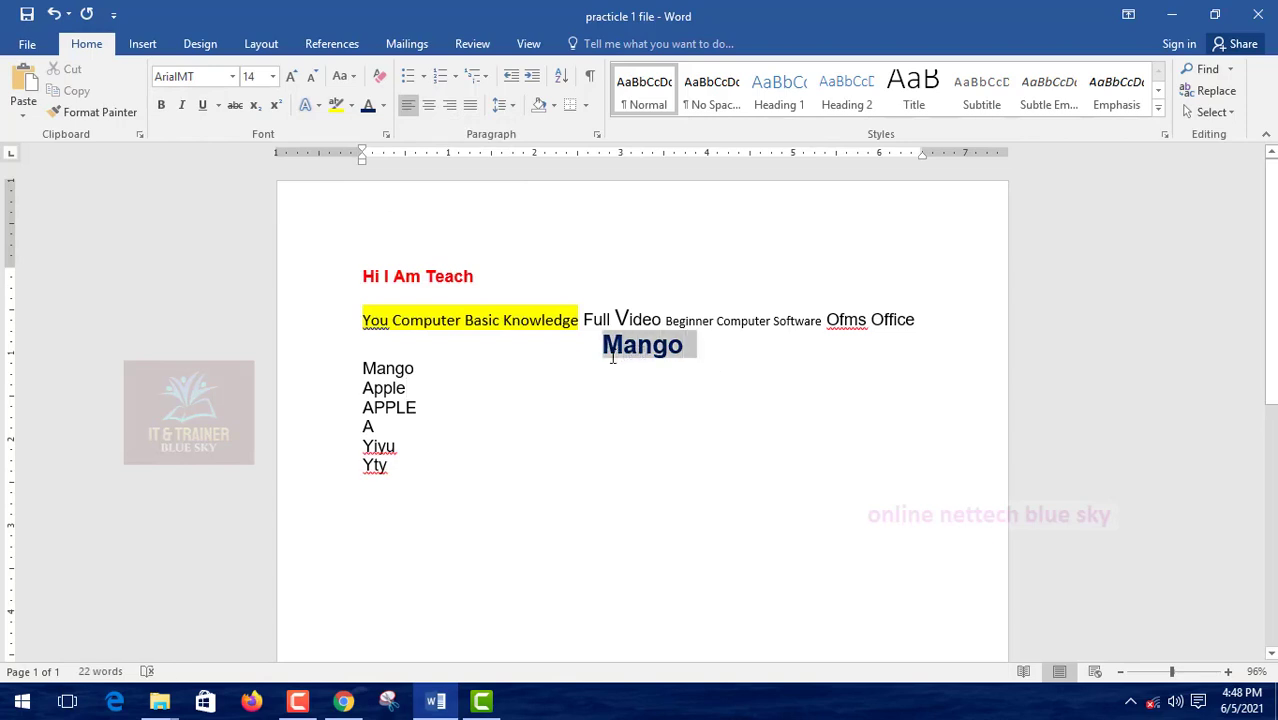
click(700, 349)
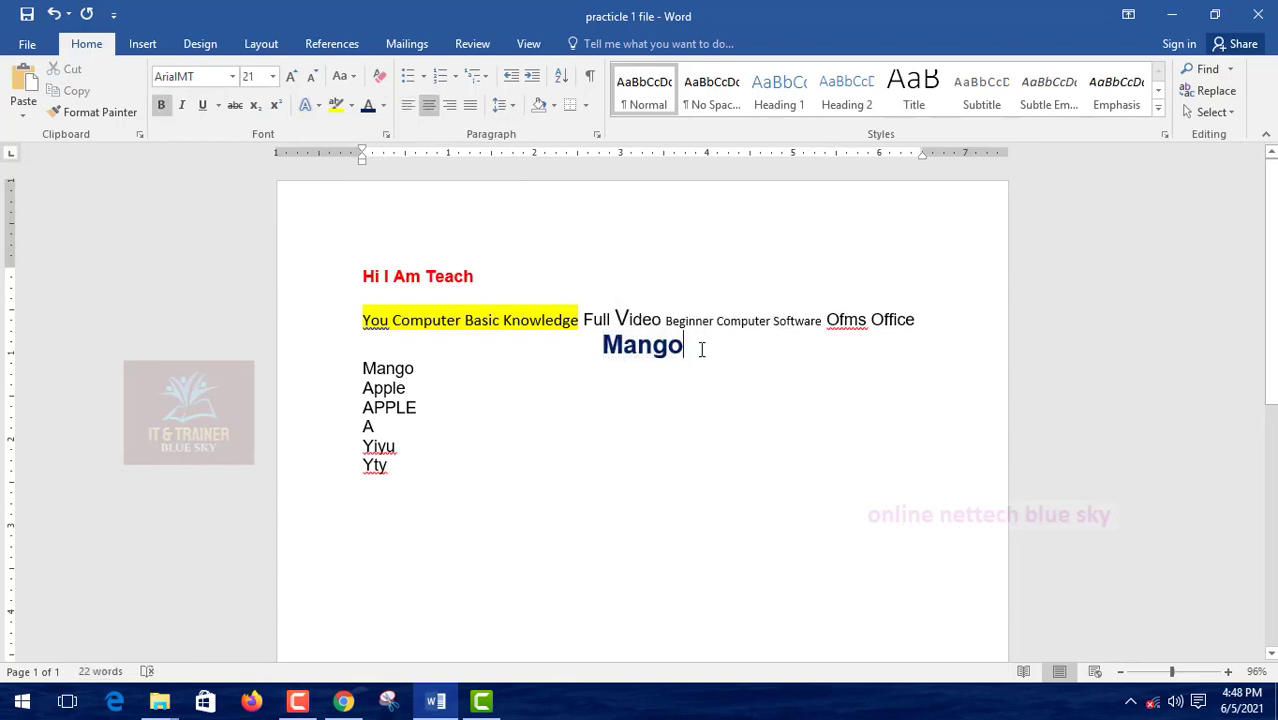
Step: Center the "APPLE" line and format it in bold with the standard red font color
drag(421, 407, 360, 410)
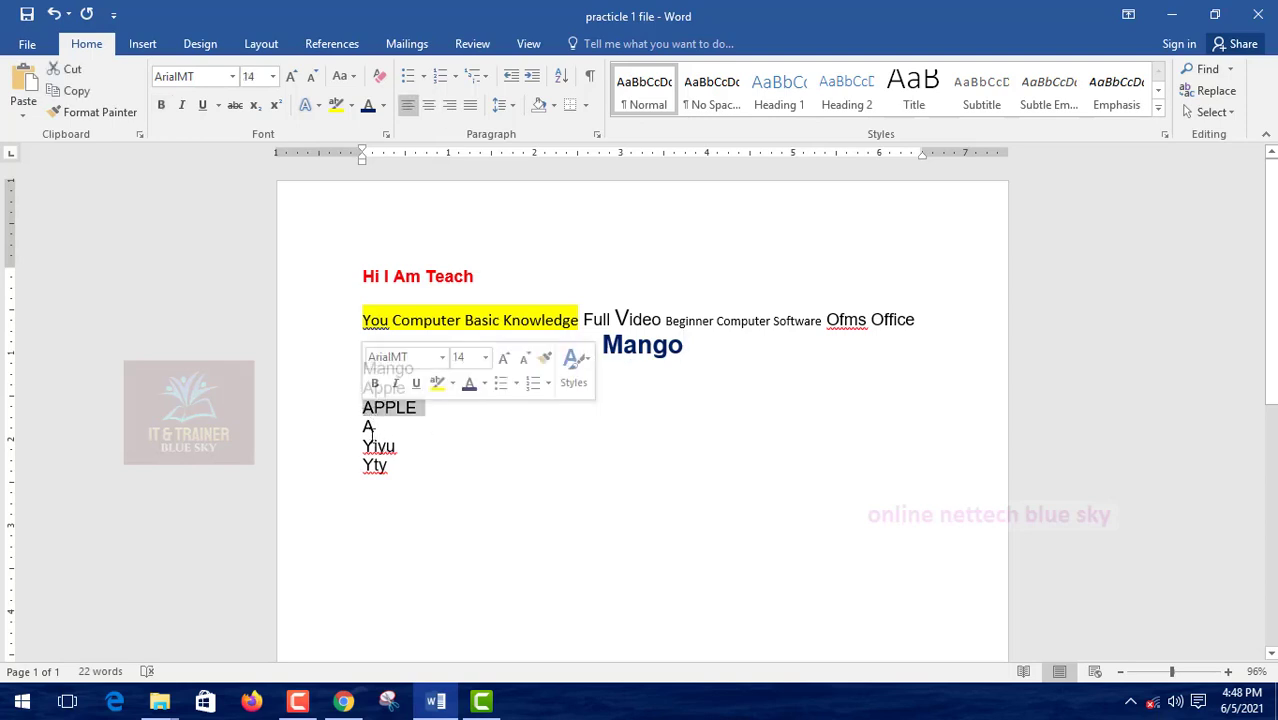
click(428, 106)
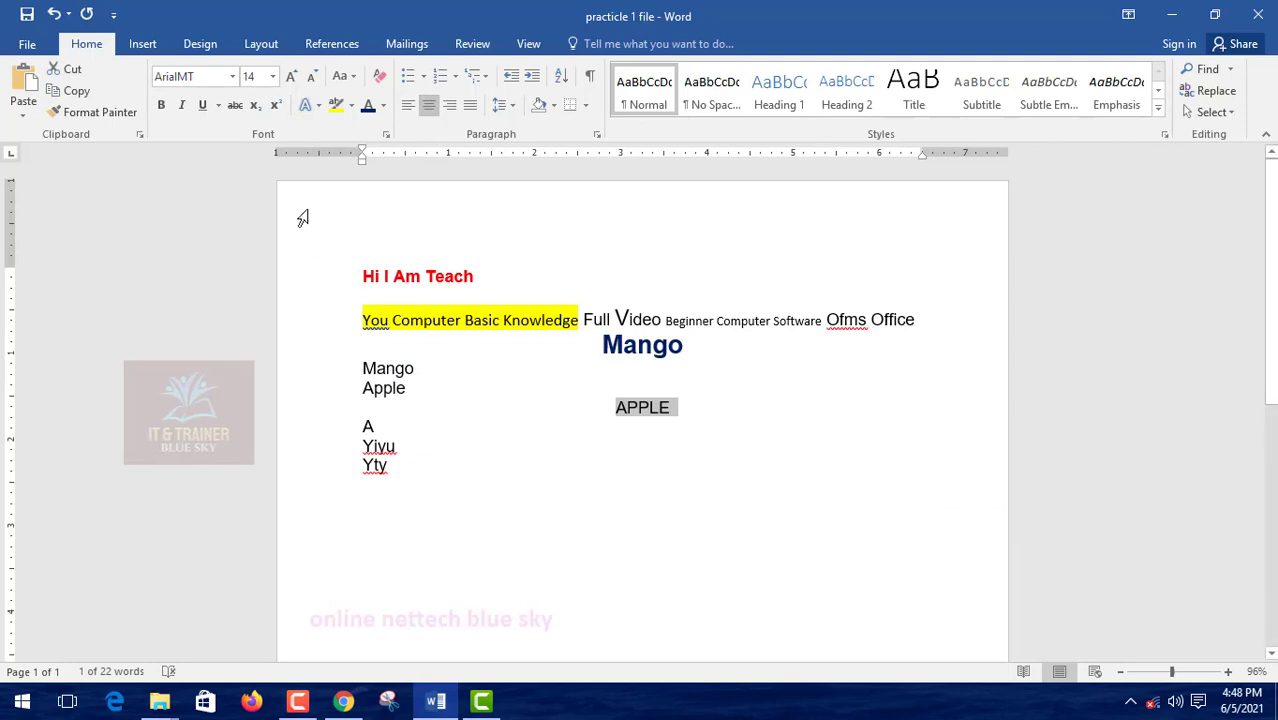
click(167, 107)
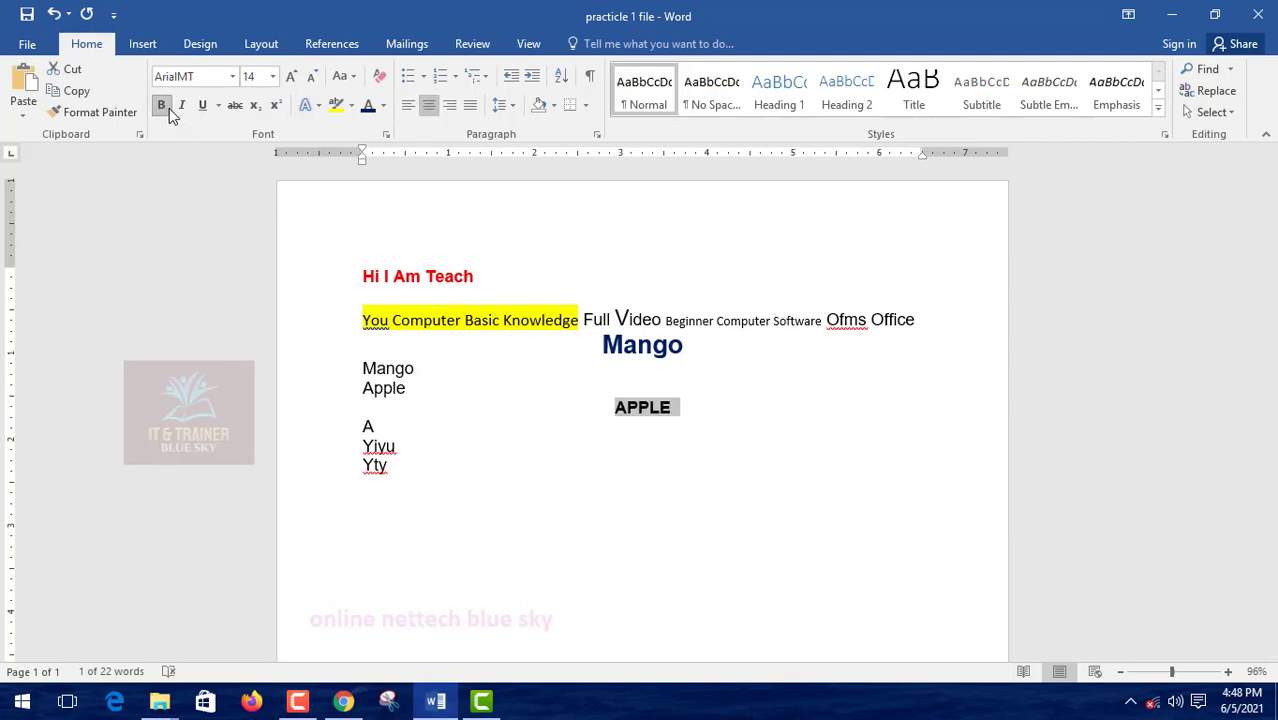
click(384, 107)
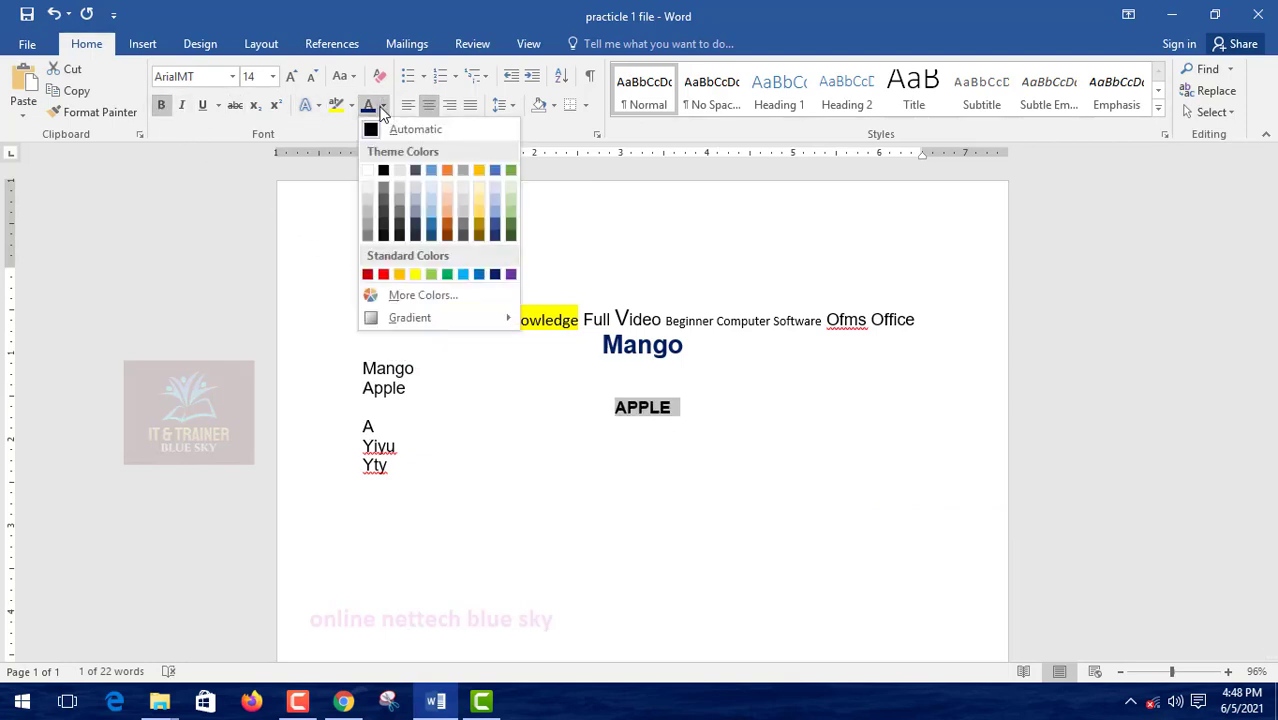
click(384, 274)
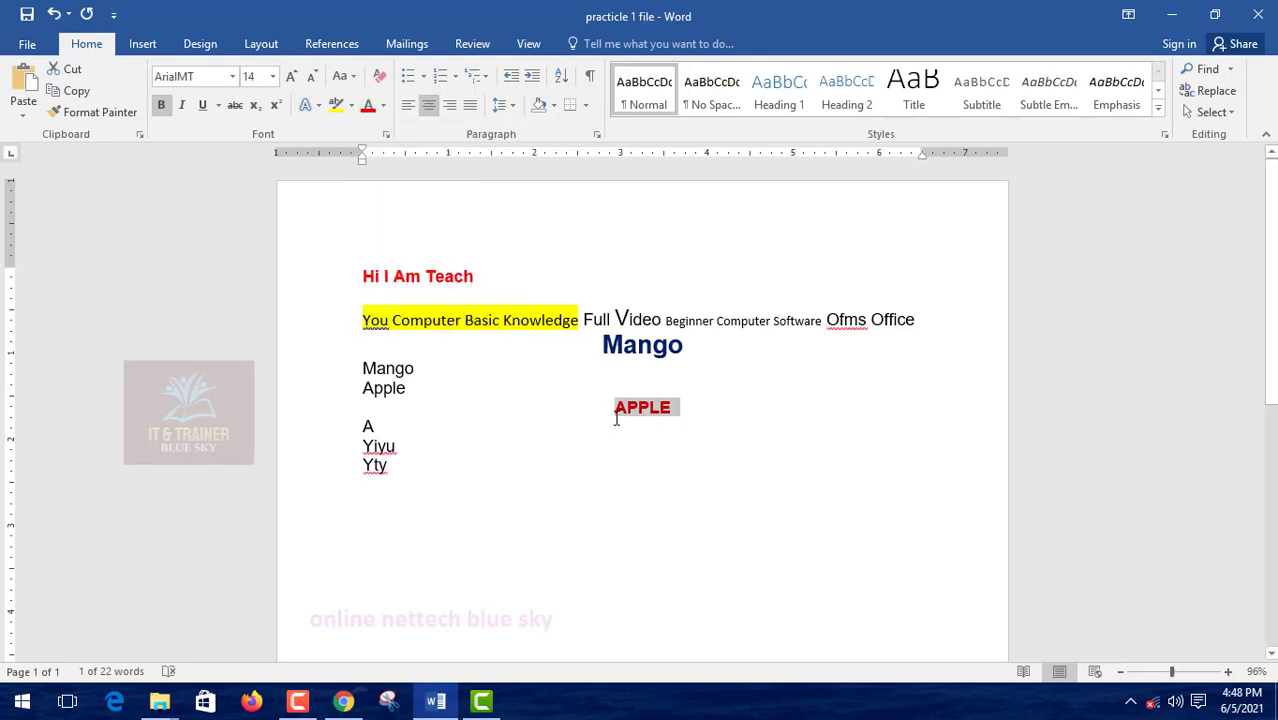
click(686, 418)
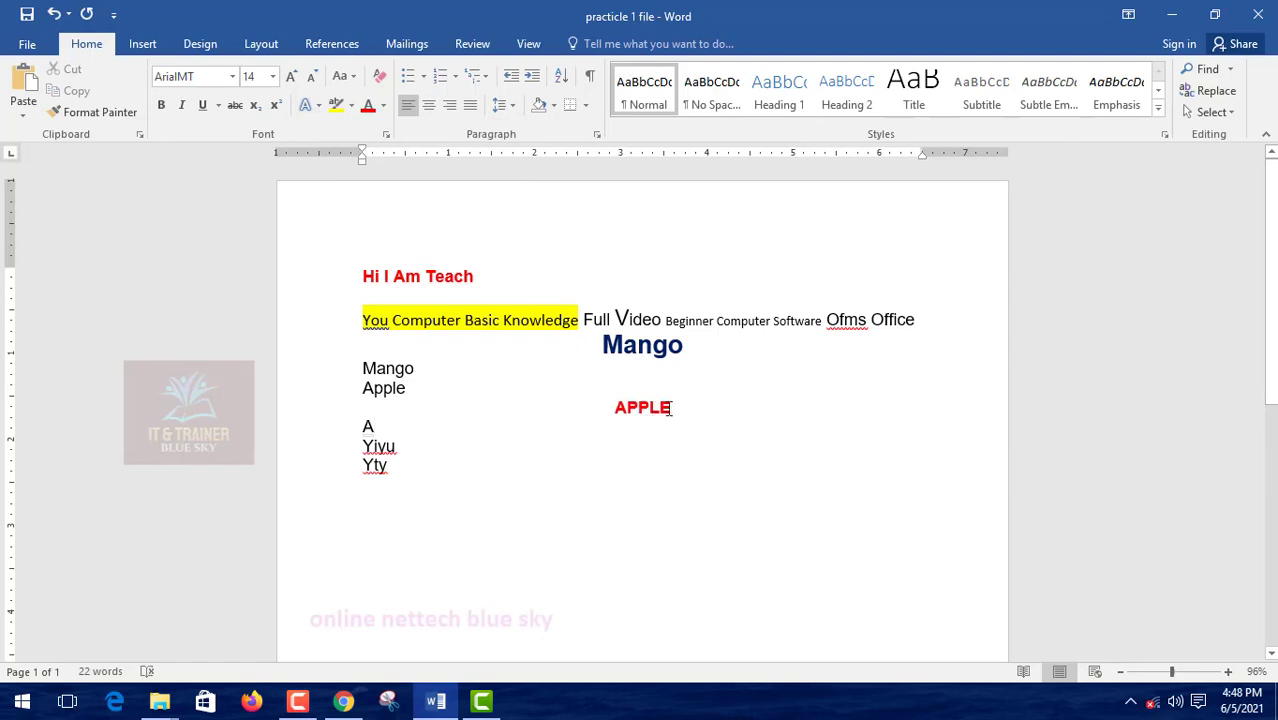
drag(669, 408, 612, 408)
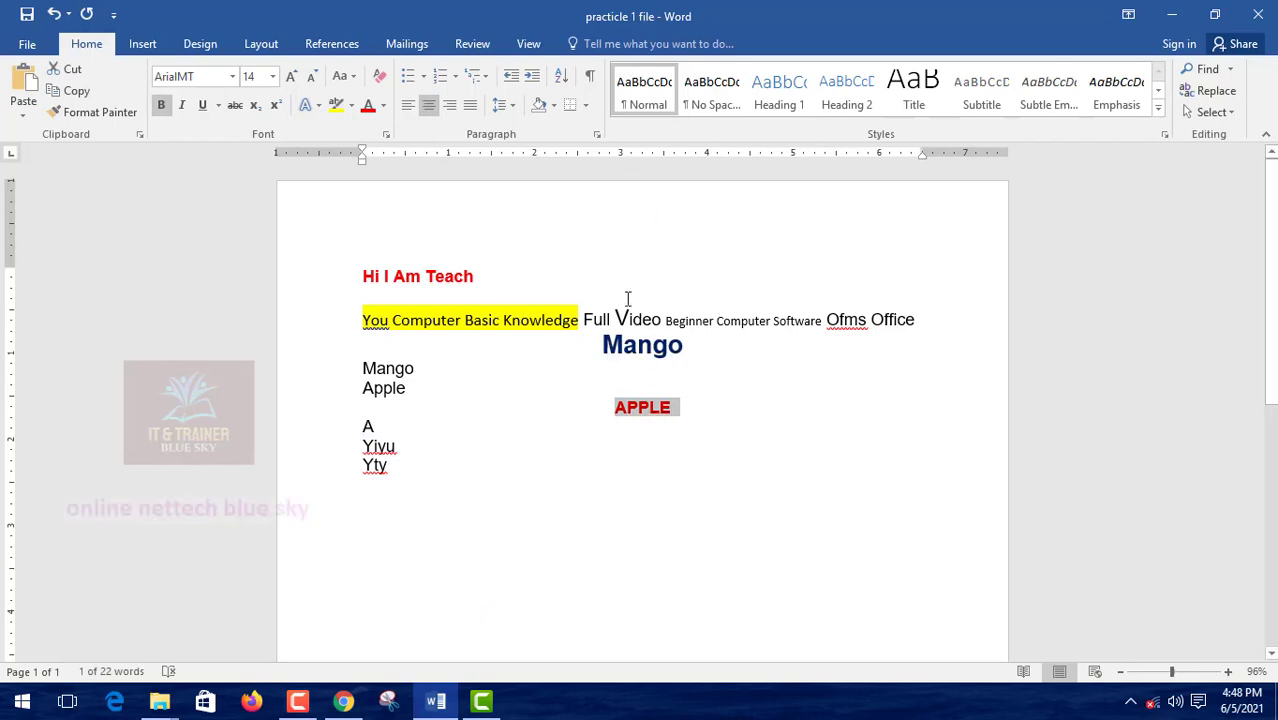
click(430, 238)
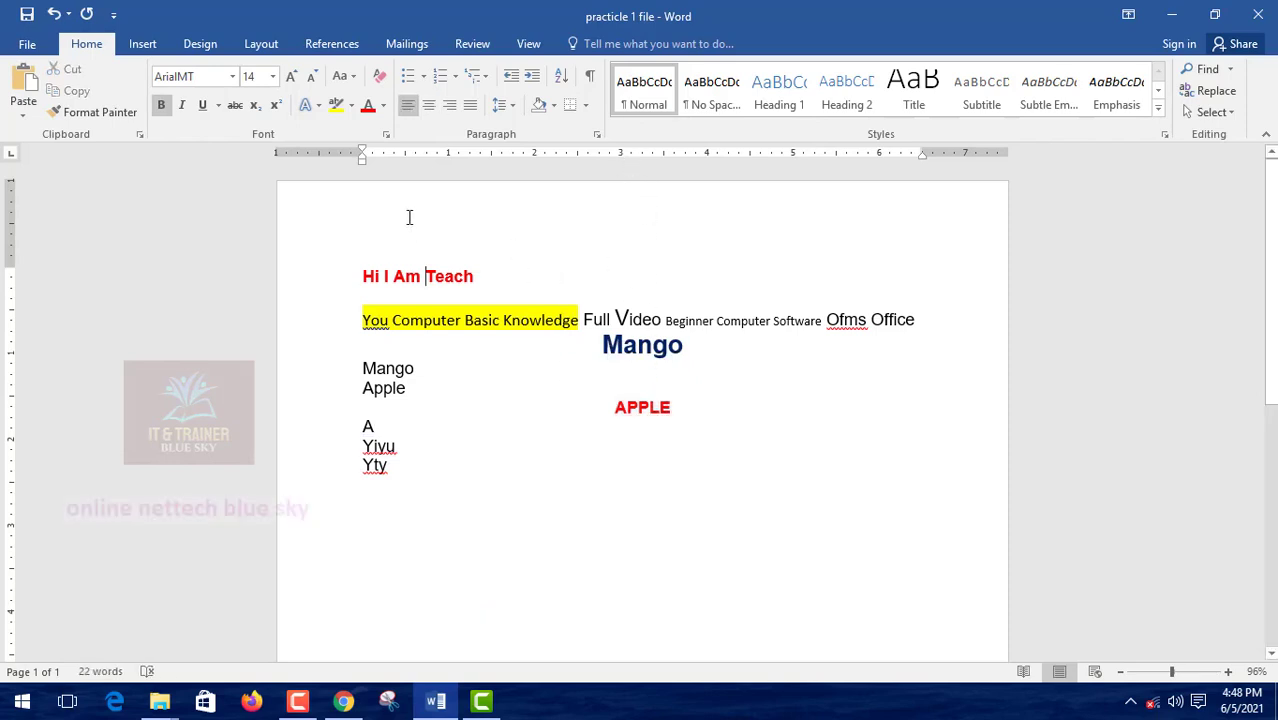
Step: Delete the text "Yty" from the last line of the document
click(376, 512)
click(338, 479)
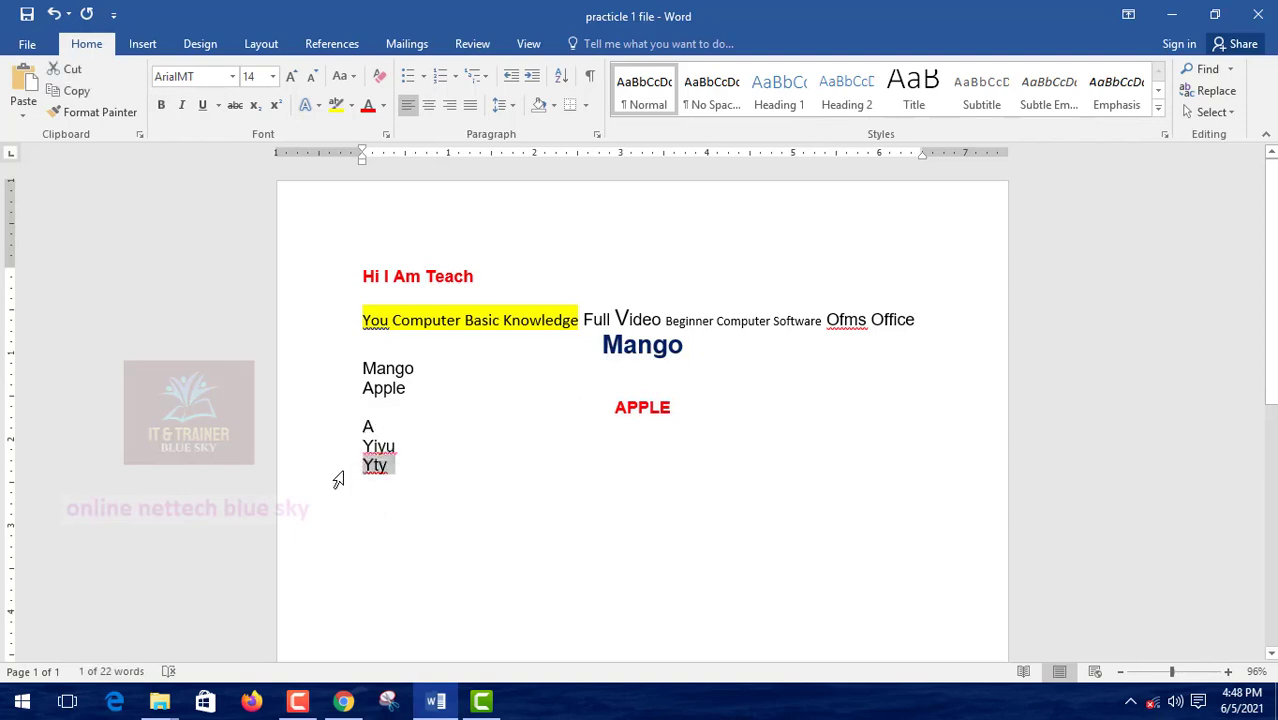
key(Delete)
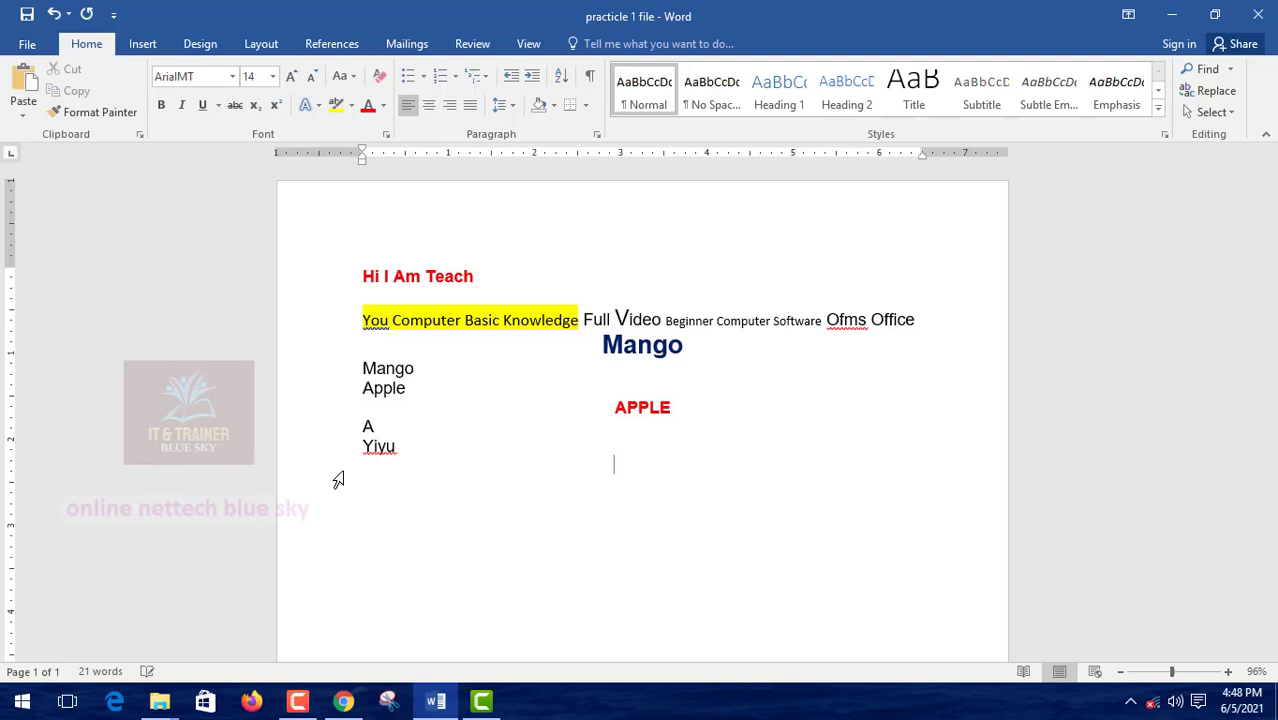
text(fdfgrggfdhdfh)
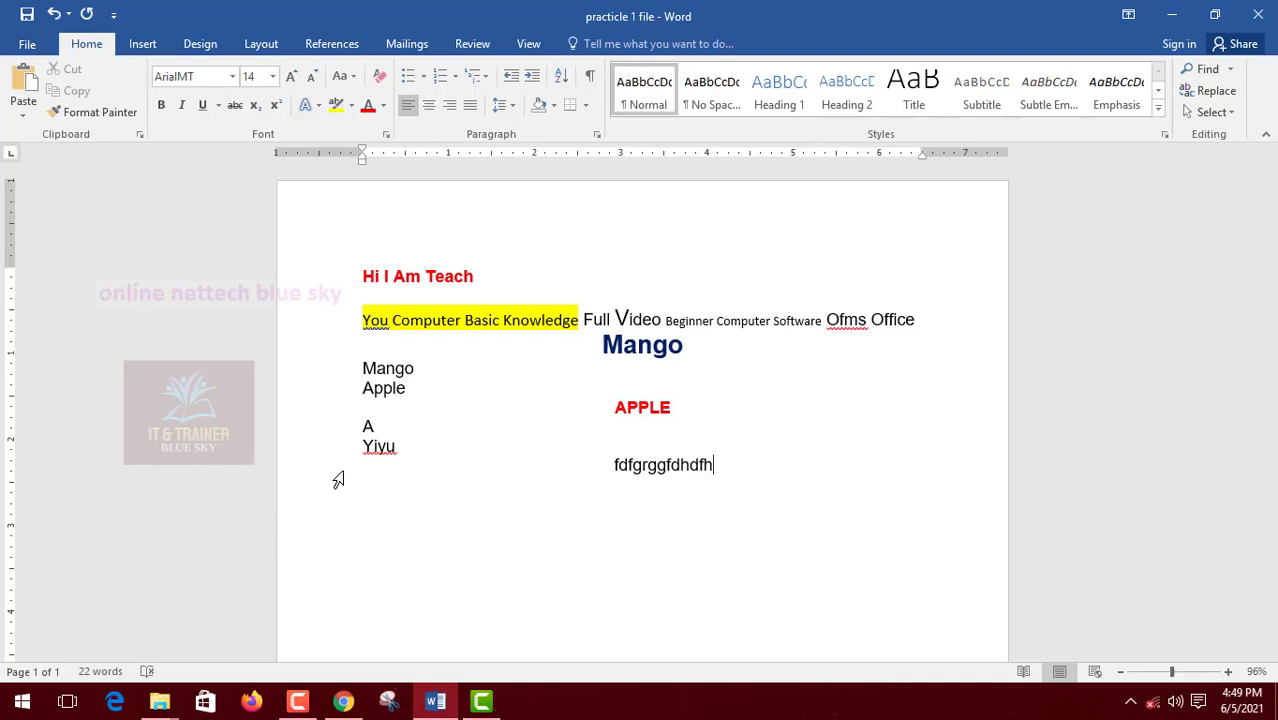
key(BackSpace)
key(BackSpace)
key(BackSpace)
key(BackSpace)
key(BackSpace)
key(BackSpace)
key(BackSpace)
key(BackSpace)
key(BackSpace)
key(BackSpace)
key(BackSpace)
key(BackSpace)
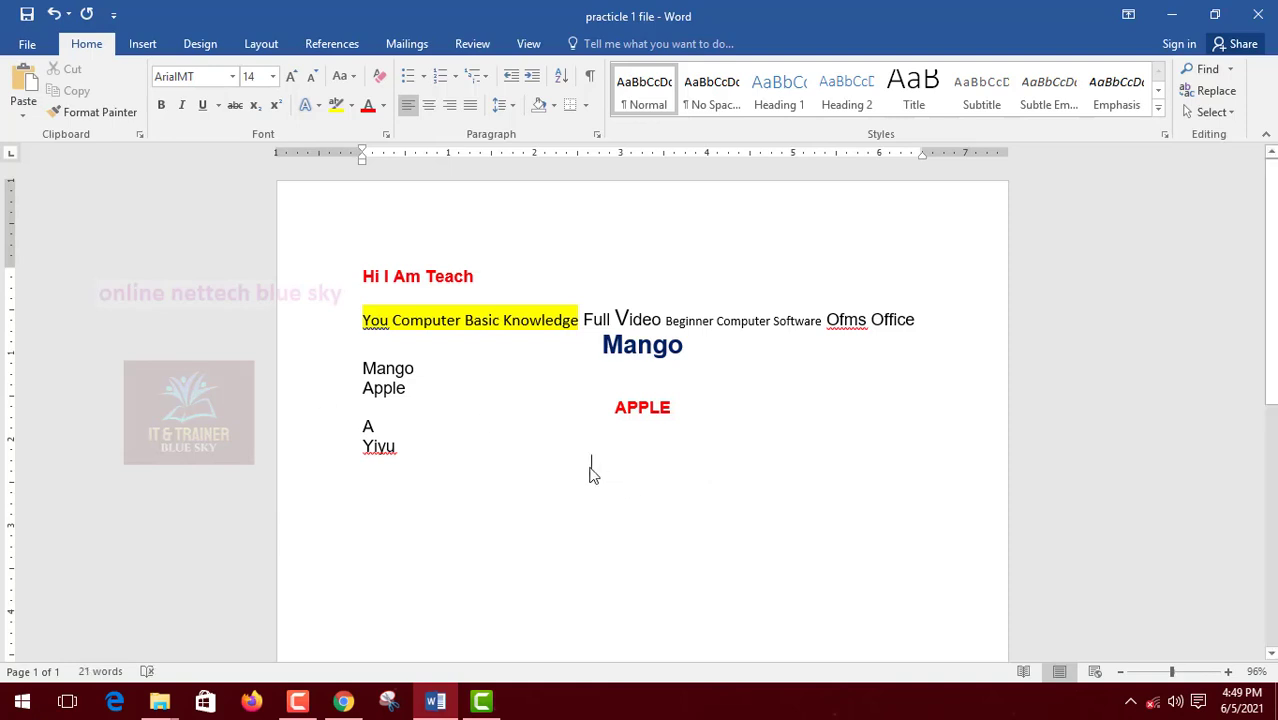
Step: Clear the leftover blank space from the last line of the document and center the plain black "Apple" line
drag(463, 481, 310, 470)
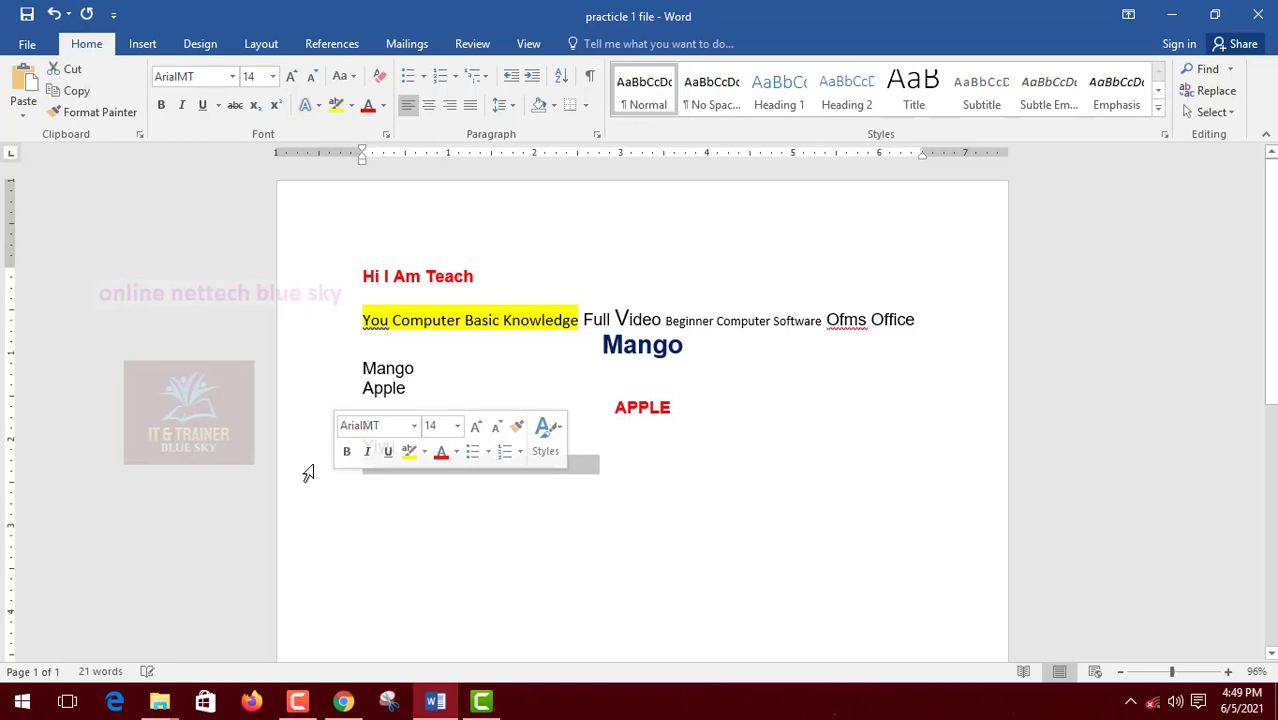
key(BackSpace)
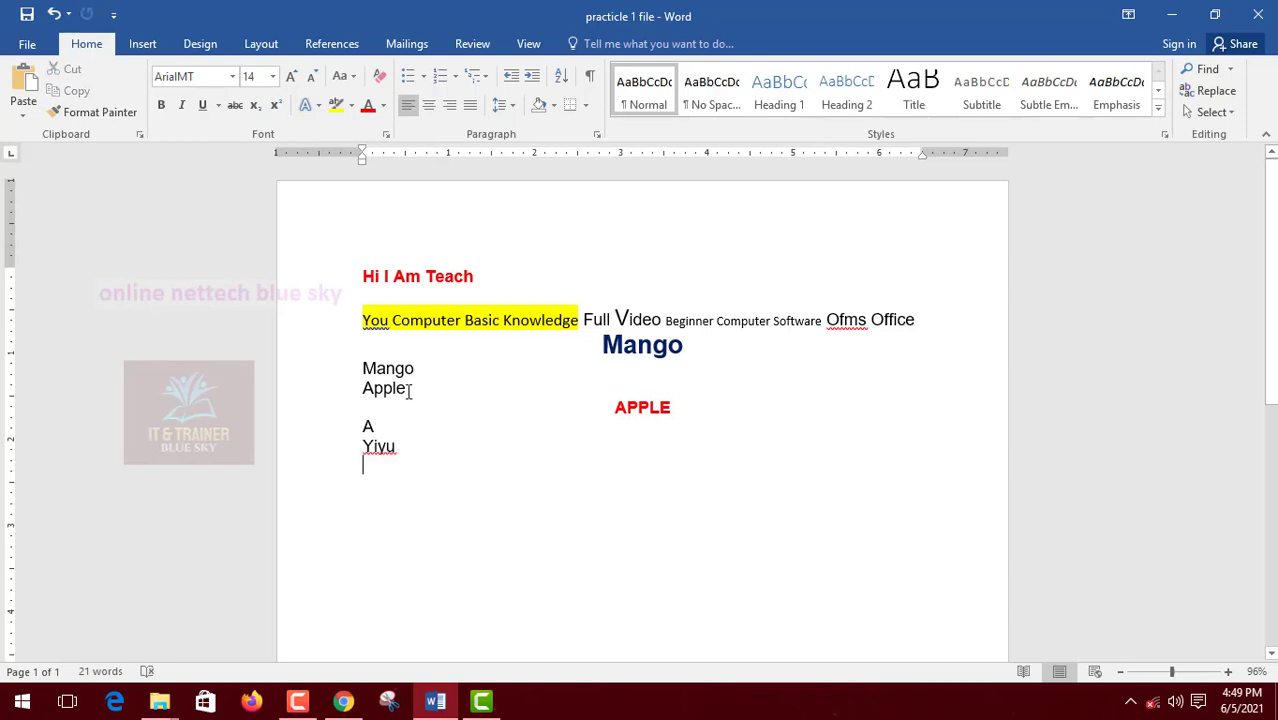
drag(410, 390, 339, 397)
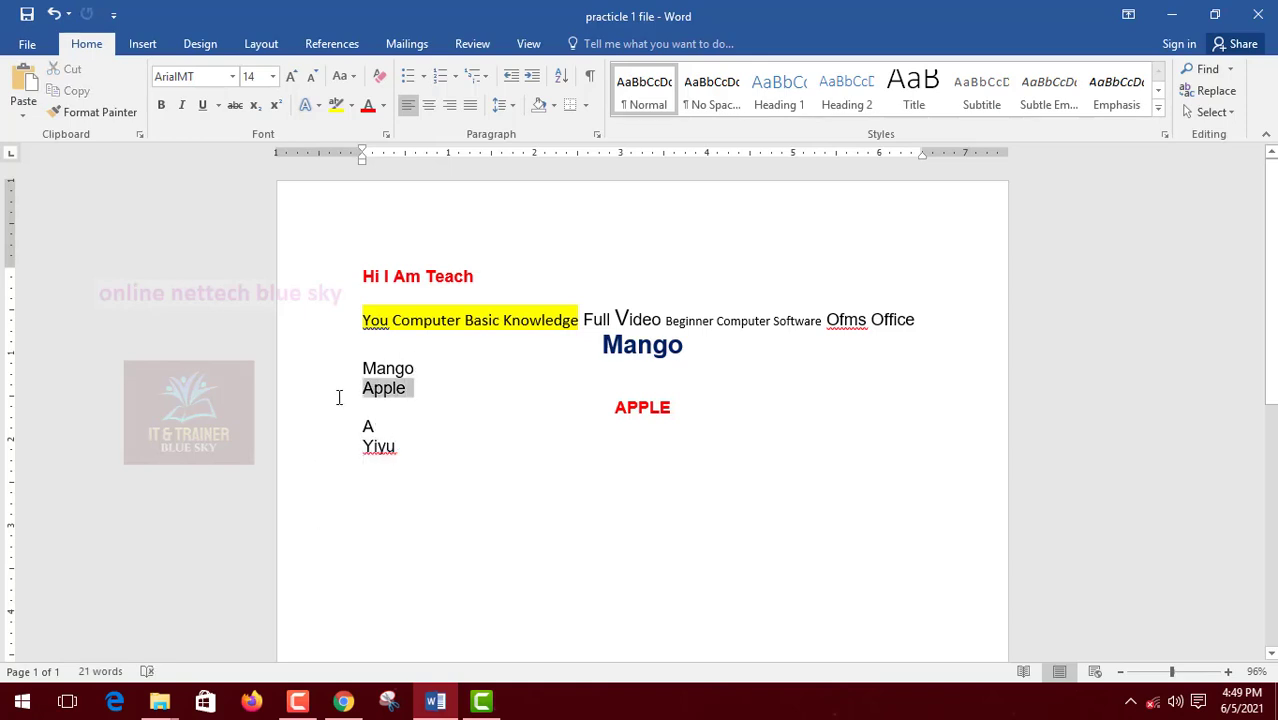
click(428, 108)
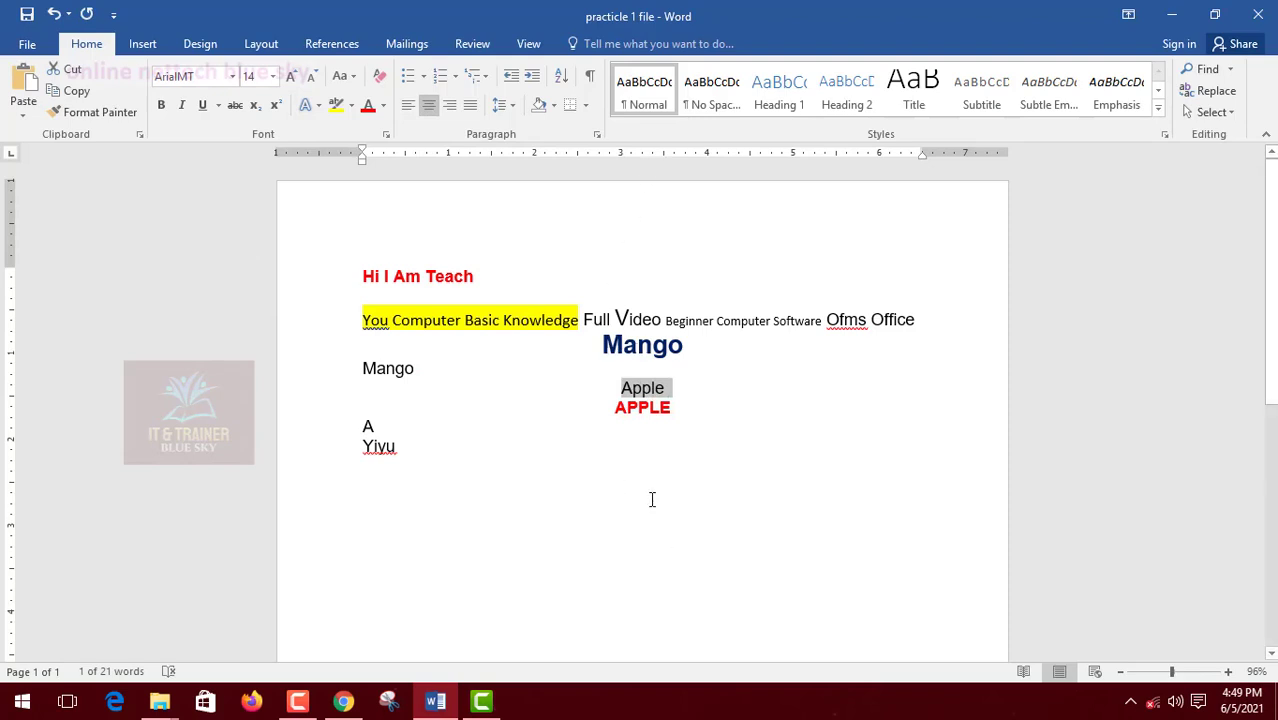
click(618, 512)
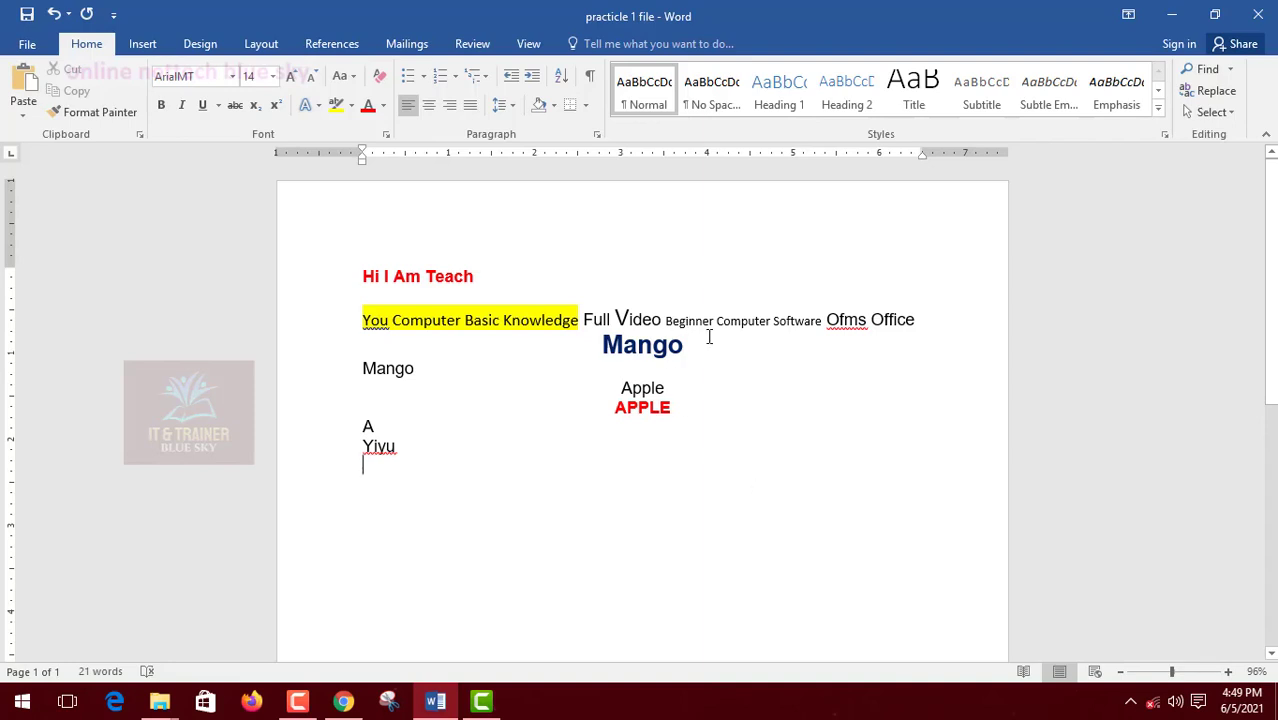
scroll(590, 288, down, 6)
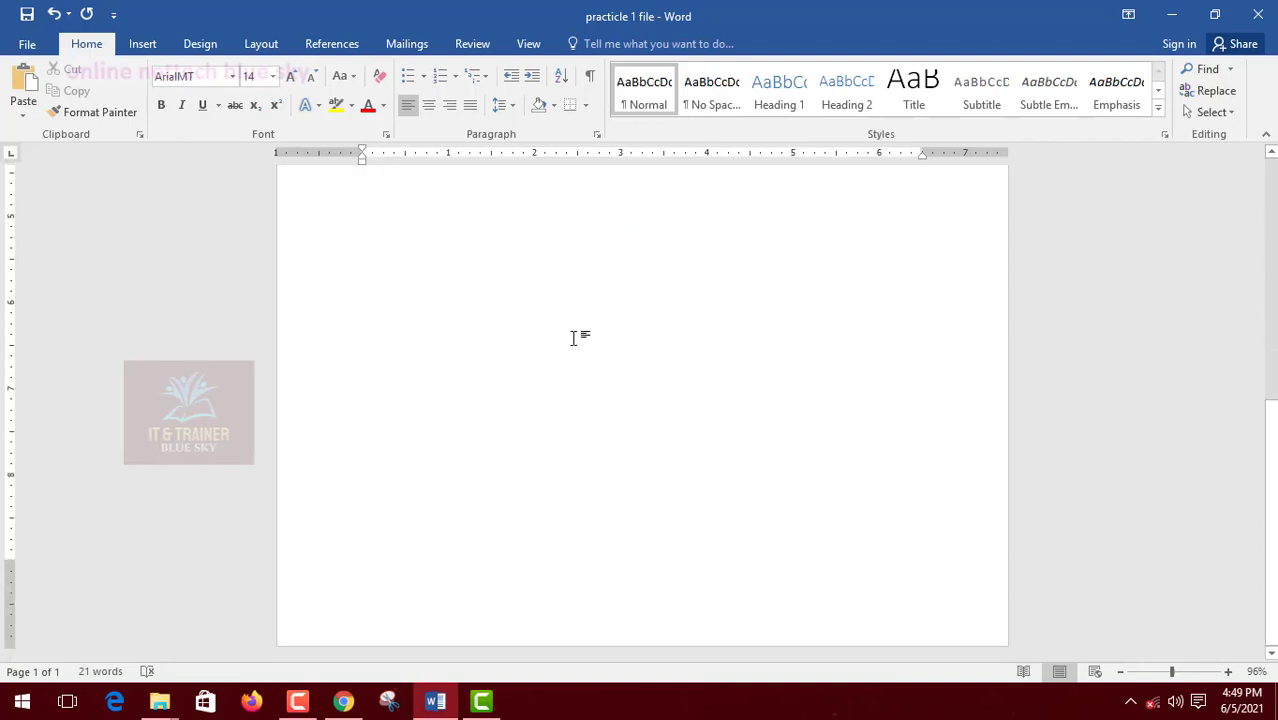
scroll(599, 434, up, 6)
scroll(565, 399, down, 6)
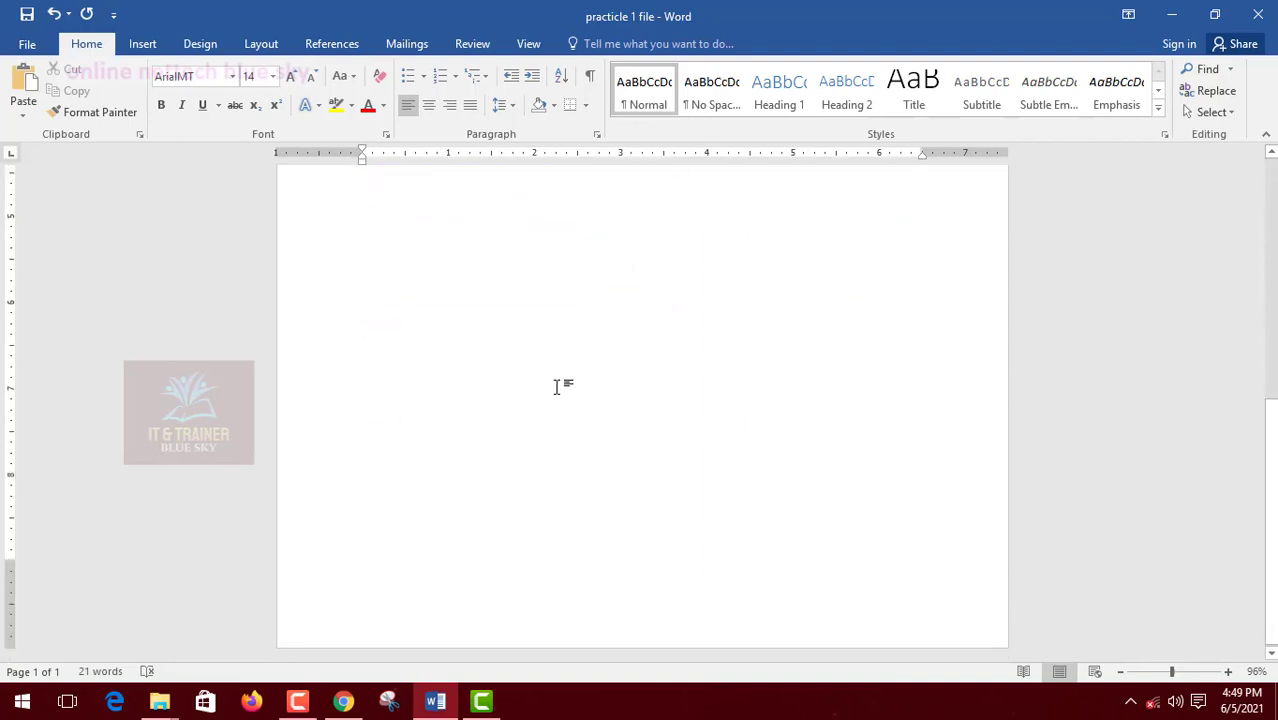
scroll(556, 386, up, 6)
scroll(547, 378, down, 6)
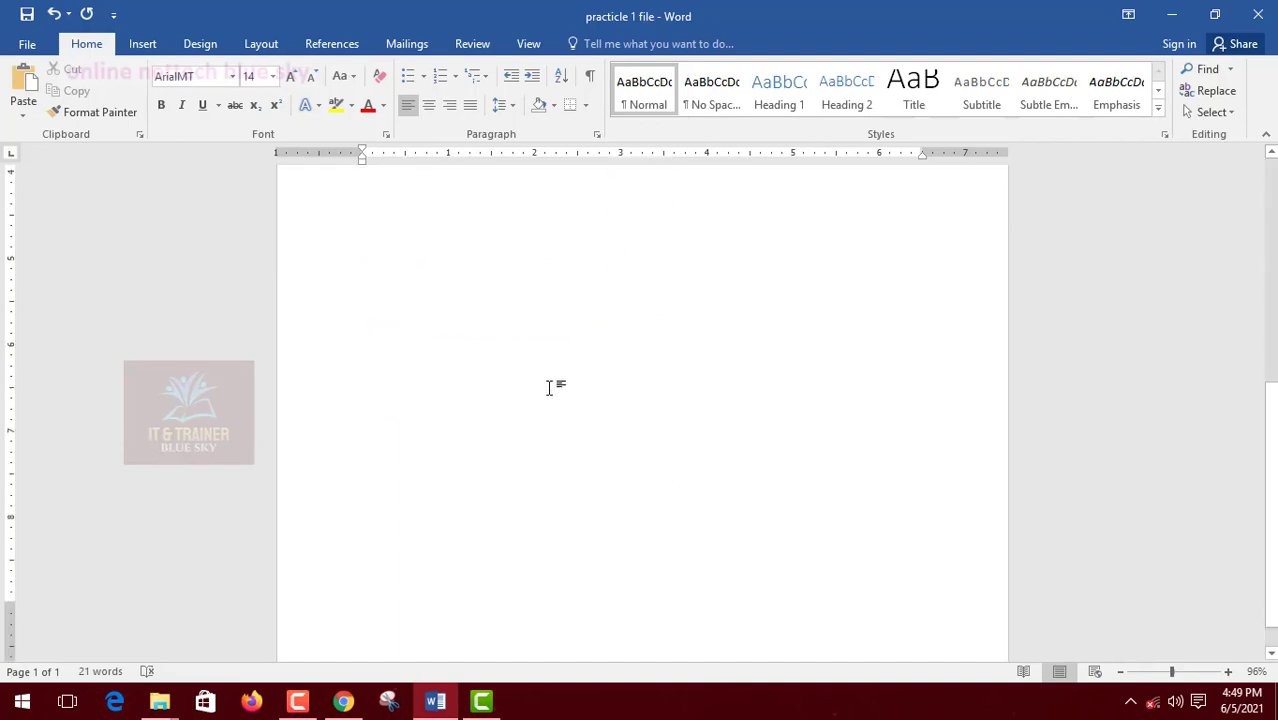
scroll(548, 388, up, 6)
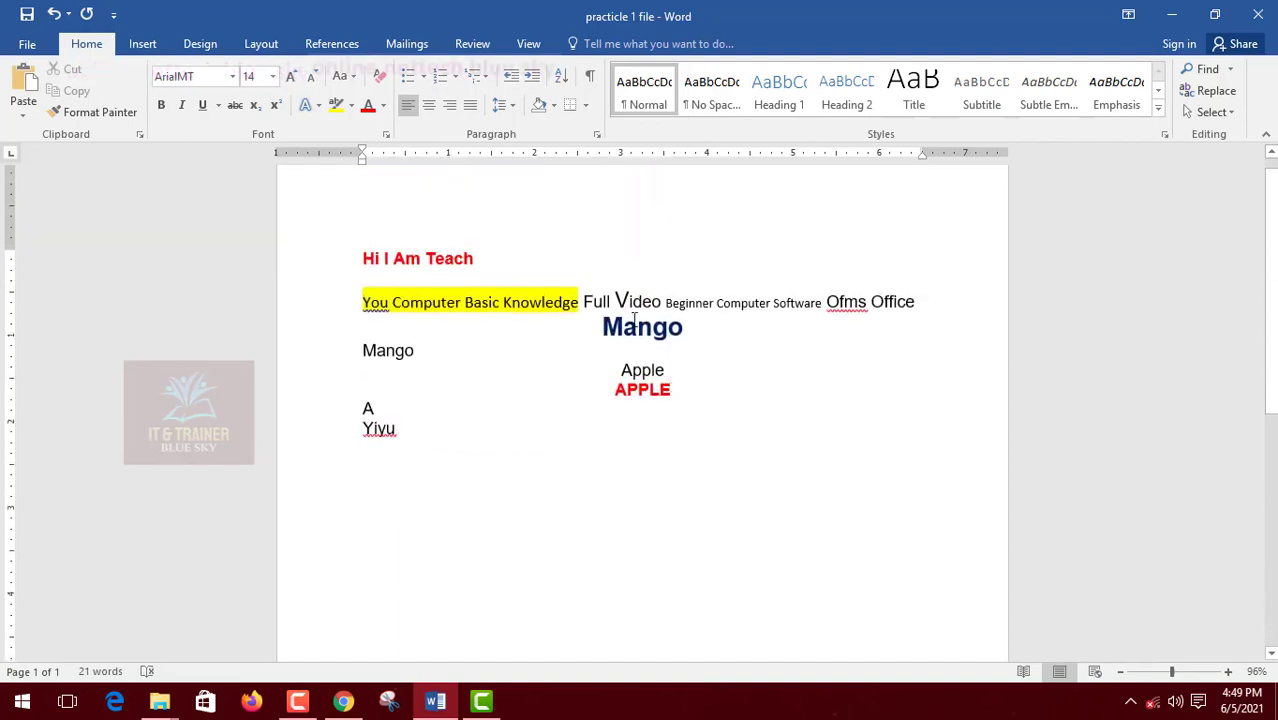
scroll(605, 305, down, 4)
scroll(484, 305, up, 3)
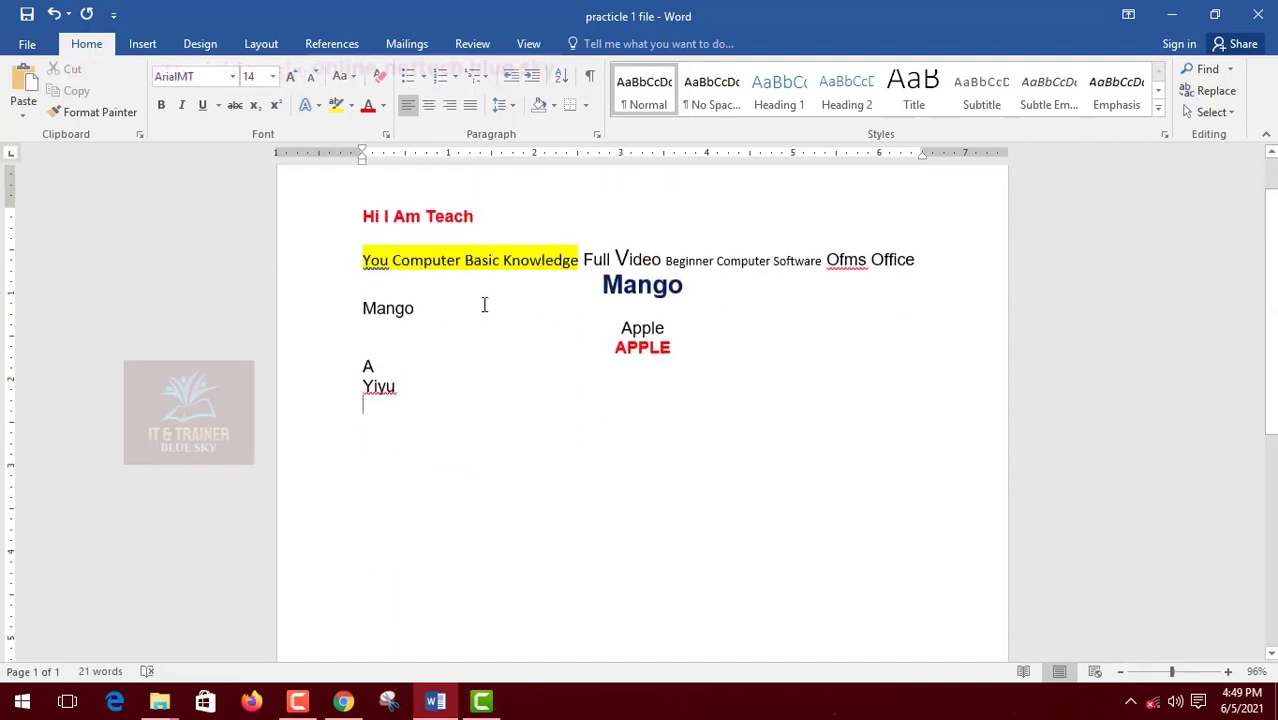
scroll(736, 513, down, 3)
scroll(733, 494, up, 4)
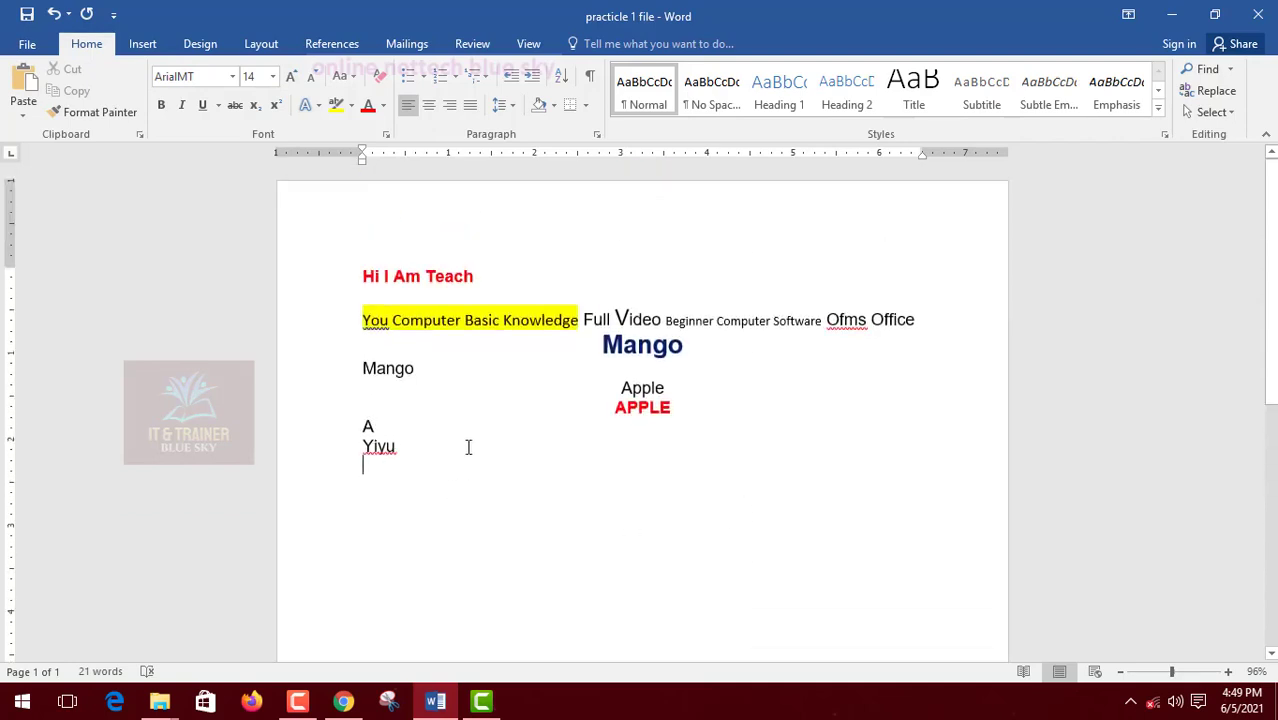
scroll(565, 370, down, 6)
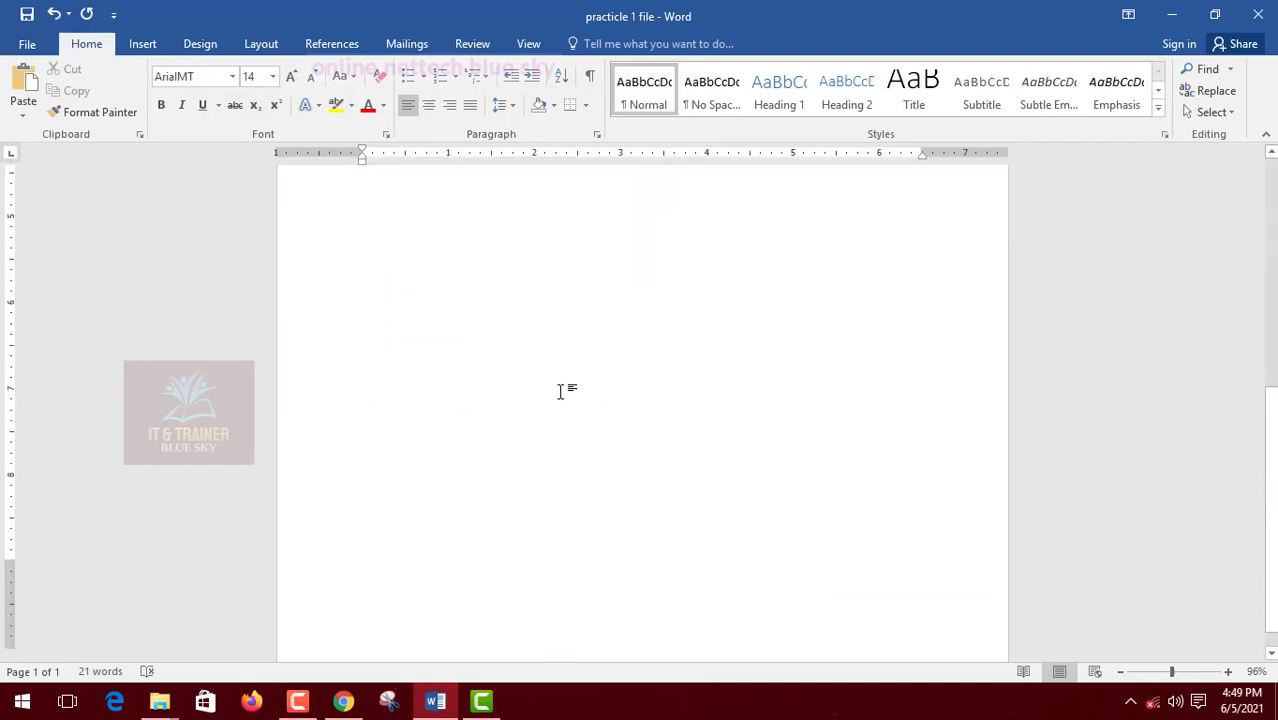
scroll(796, 357, up, 7)
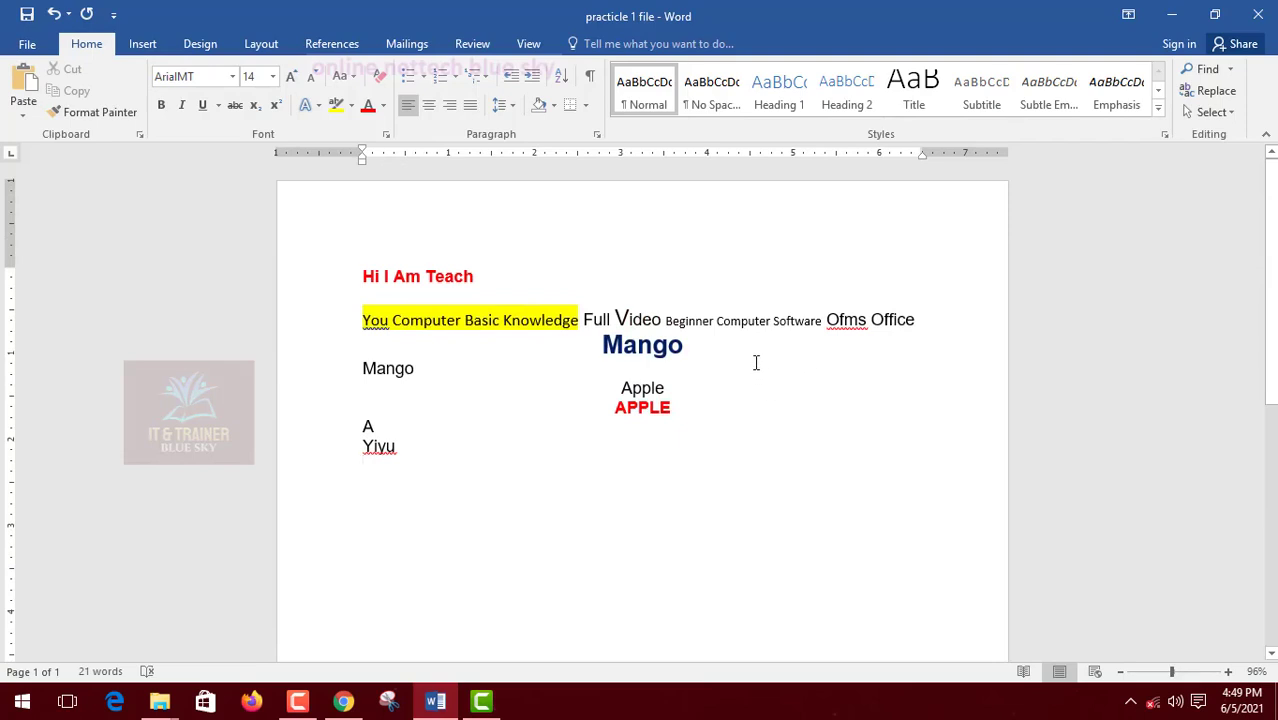
scroll(742, 370, down, 3)
scroll(730, 367, up, 3)
scroll(702, 360, down, 4)
scroll(699, 363, up, 4)
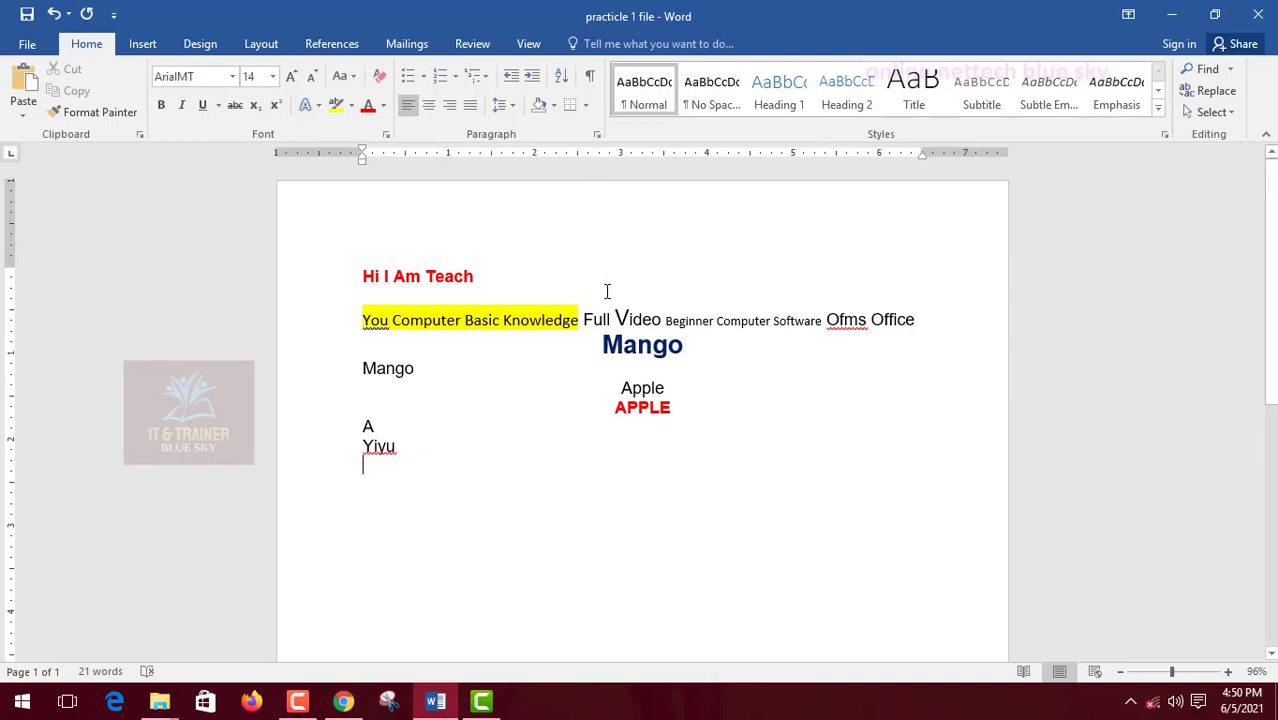
drag(503, 320, 913, 318)
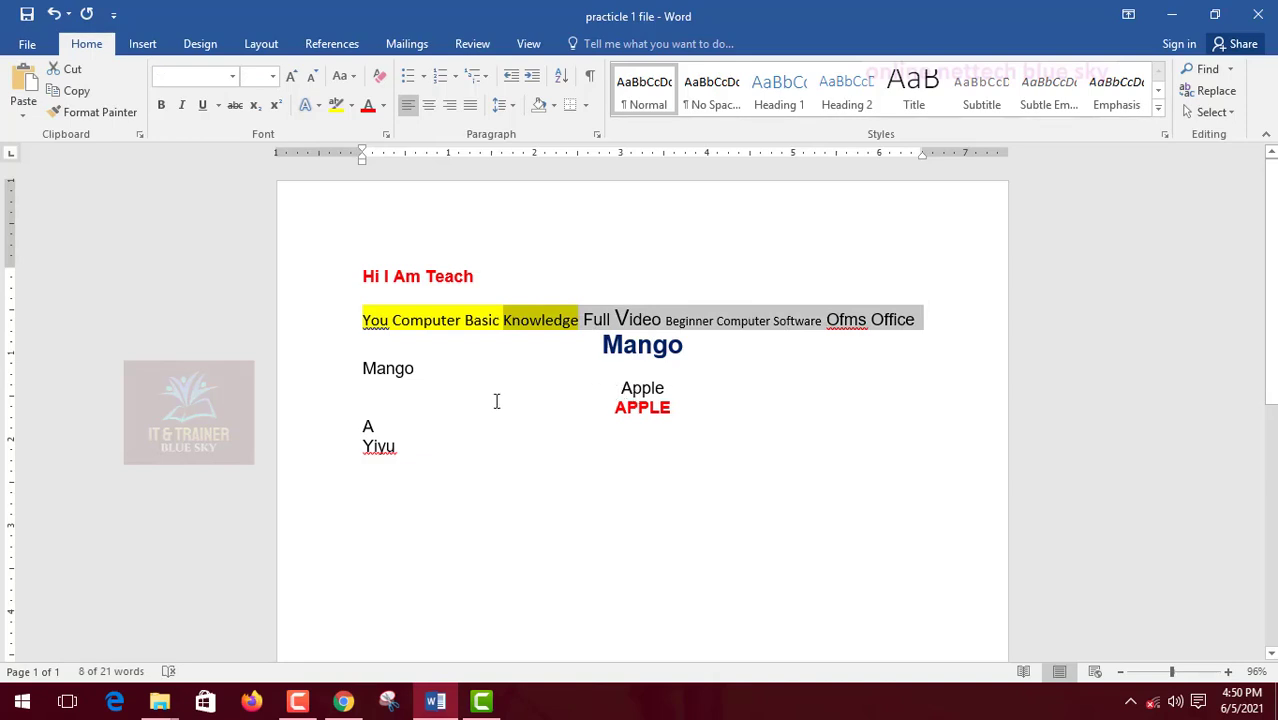
drag(368, 322, 896, 338)
click(690, 369)
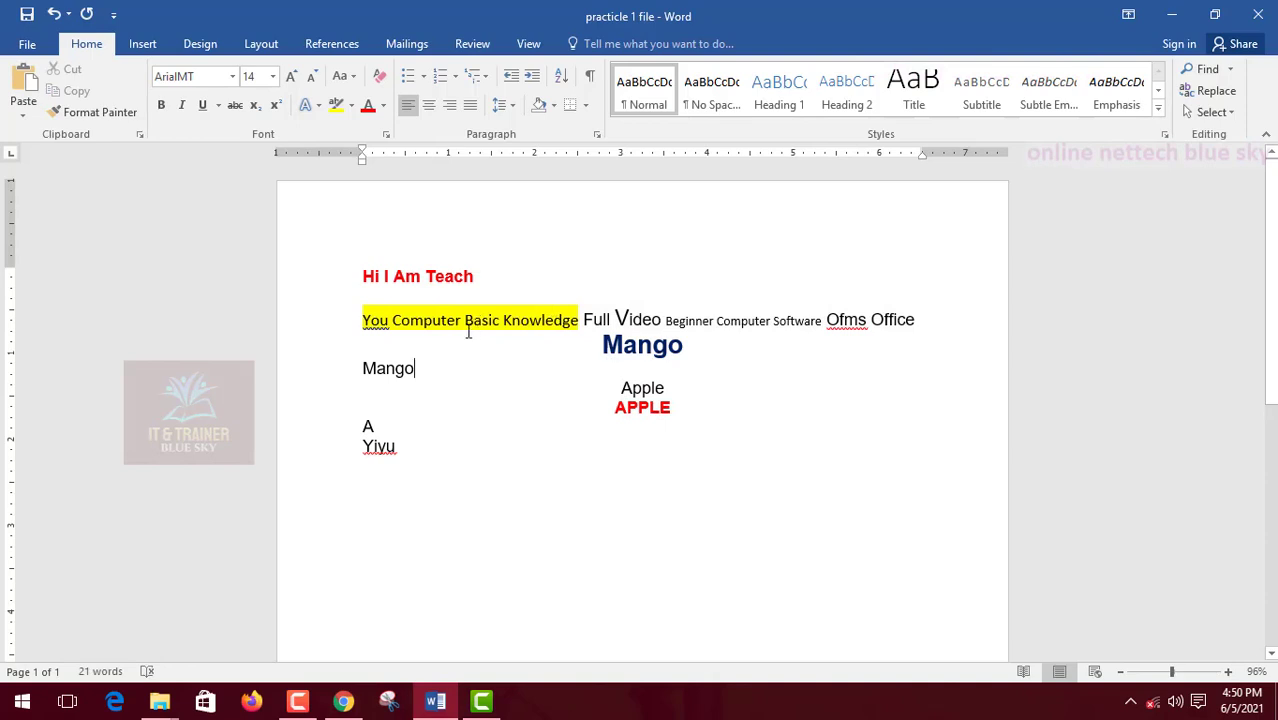
drag(468, 319, 722, 441)
click(722, 441)
drag(872, 316, 314, 259)
click(700, 320)
drag(665, 320, 822, 320)
click(768, 372)
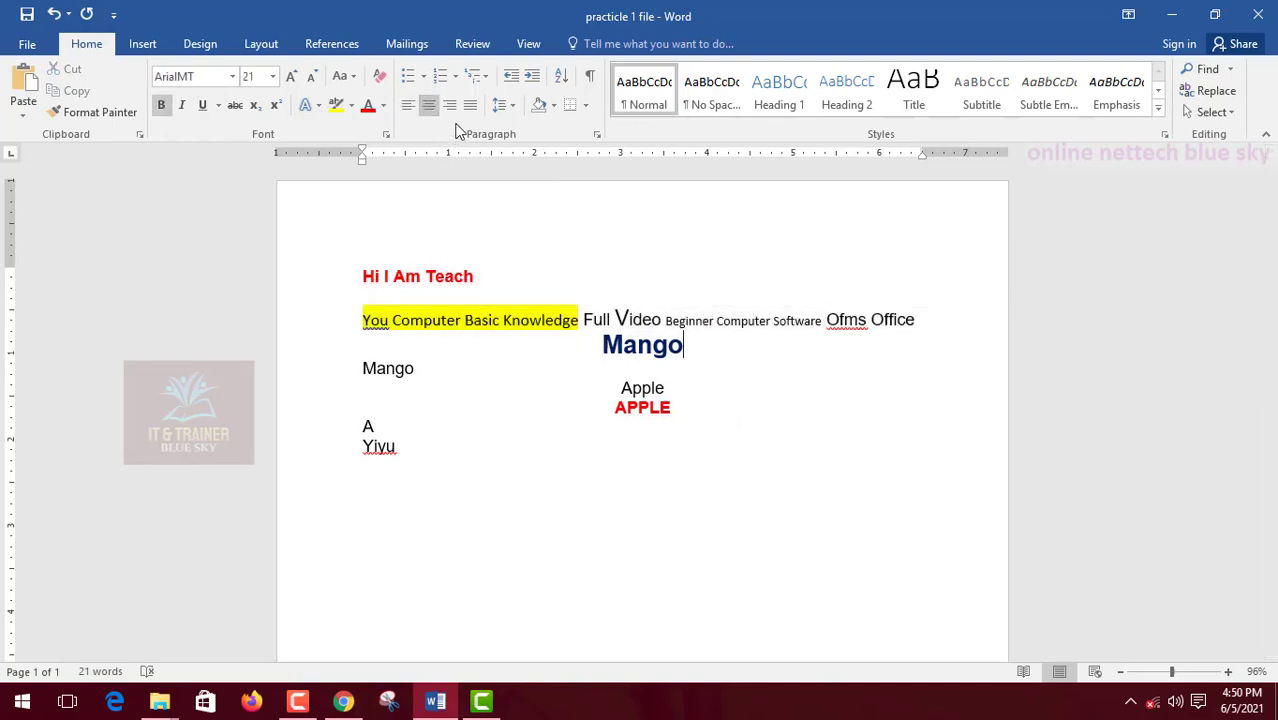
Step: Right-align the large dark blue "Mango" line and keep it selected
double_click(606, 346)
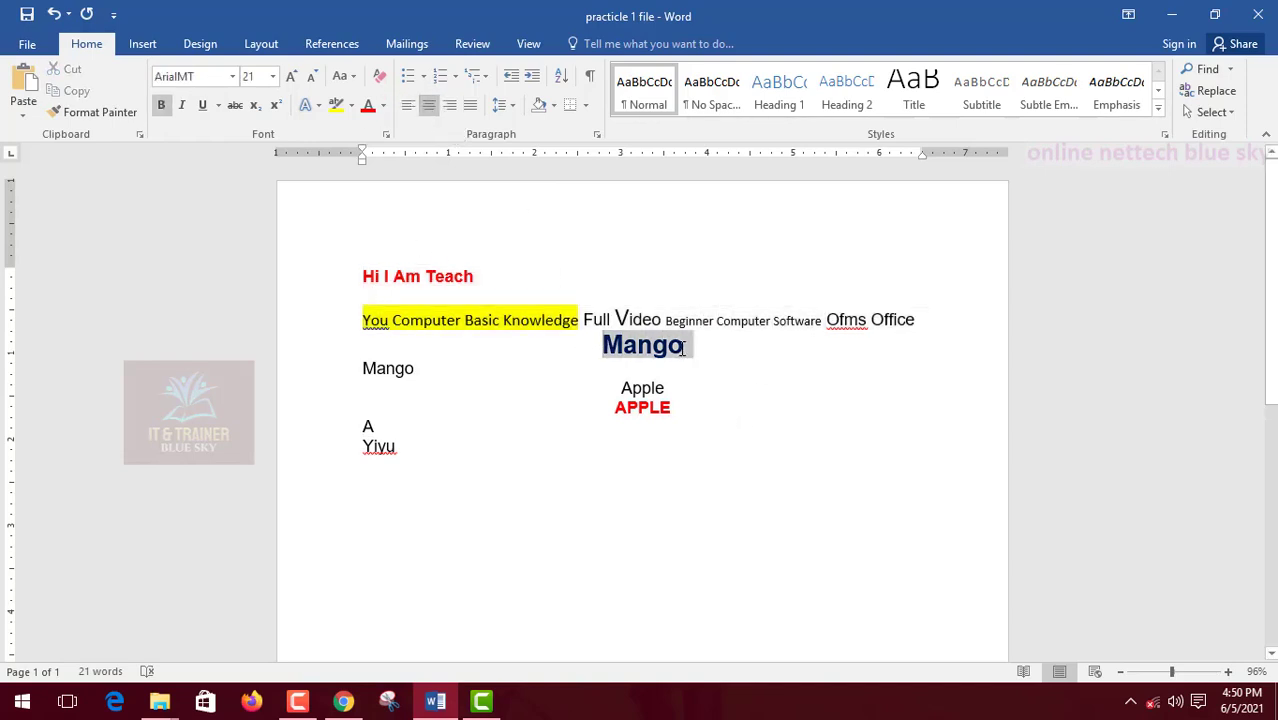
click(452, 110)
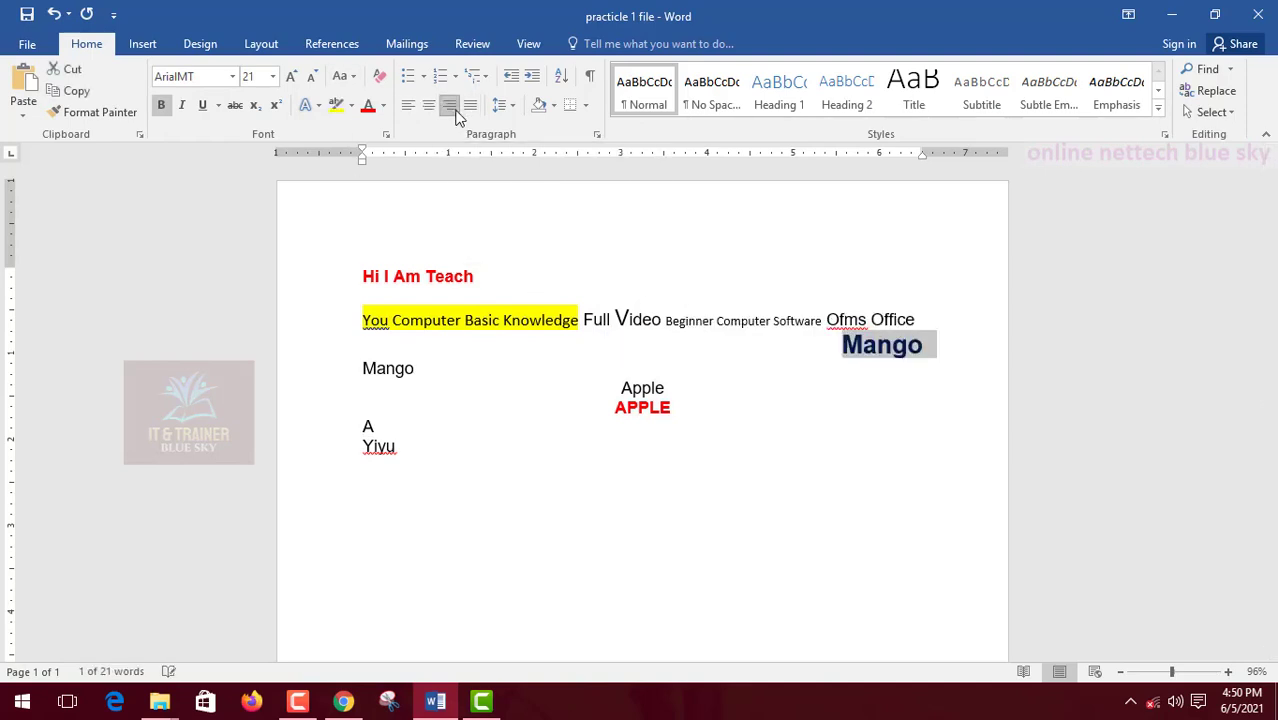
click(889, 355)
drag(927, 346, 848, 346)
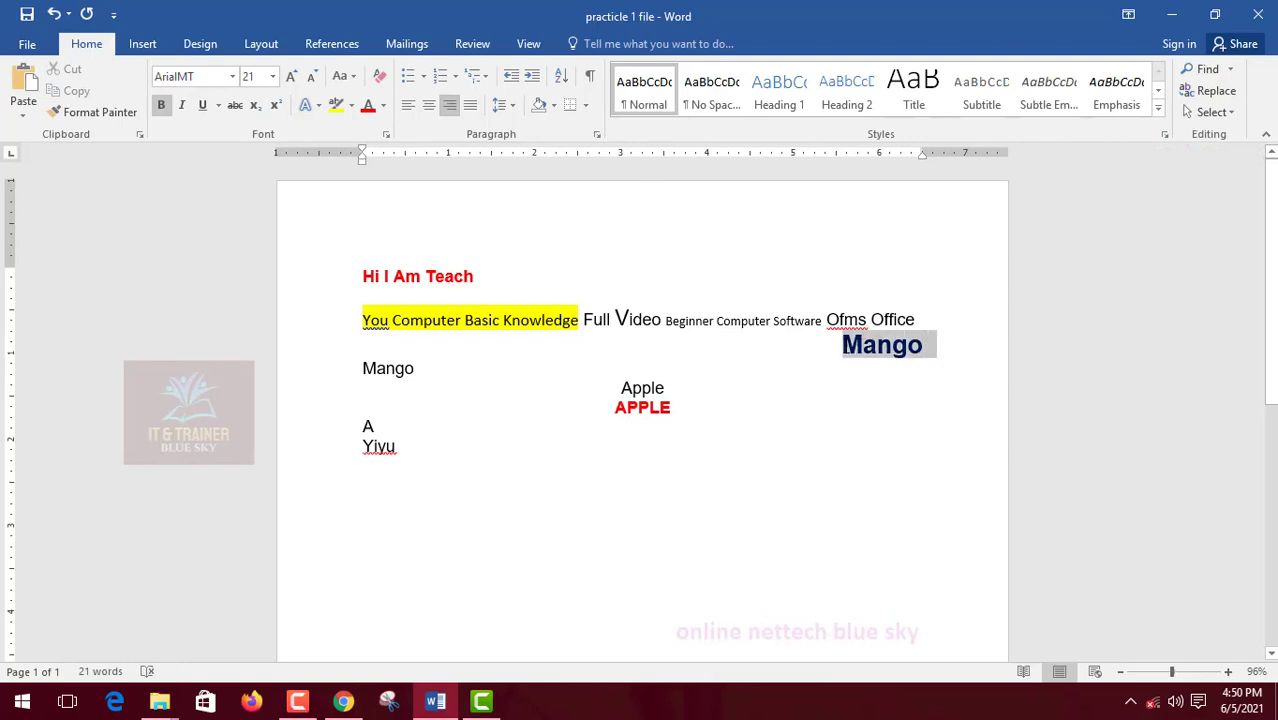
click(890, 355)
double_click(905, 350)
Step: Try center, left and right alignment on the large dark blue "Mango" line and set it to justified
click(428, 106)
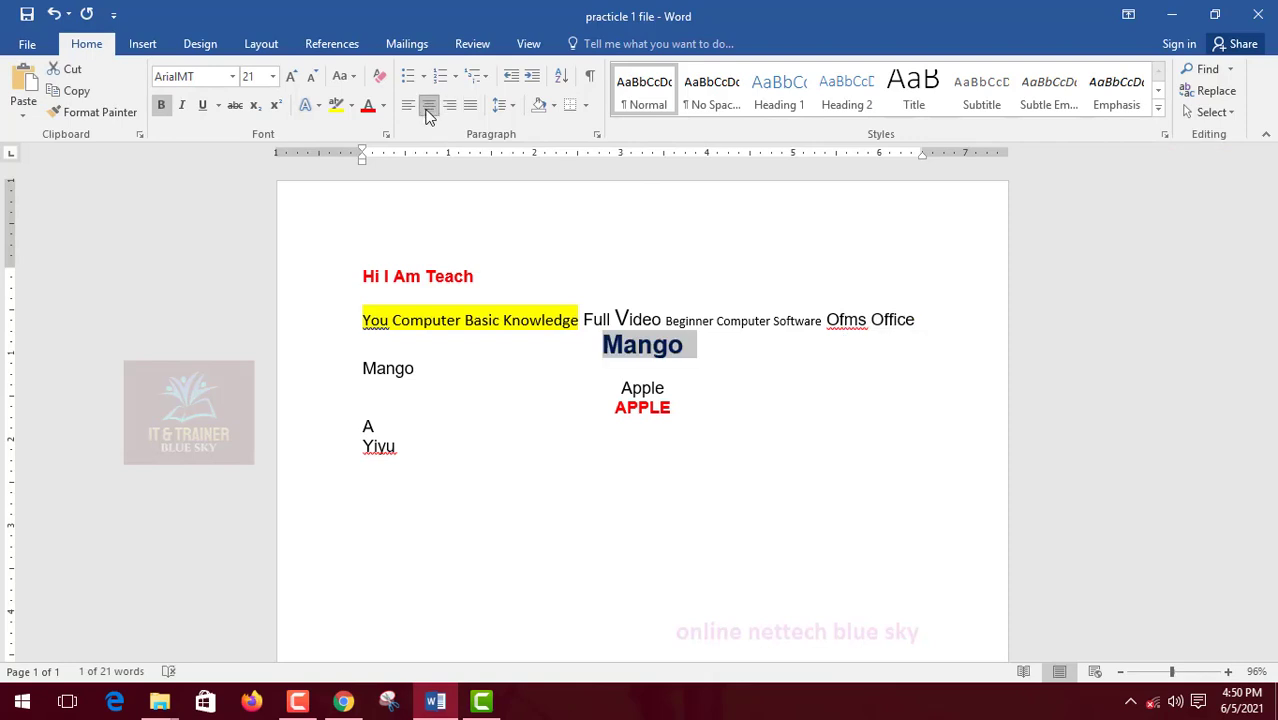
click(408, 106)
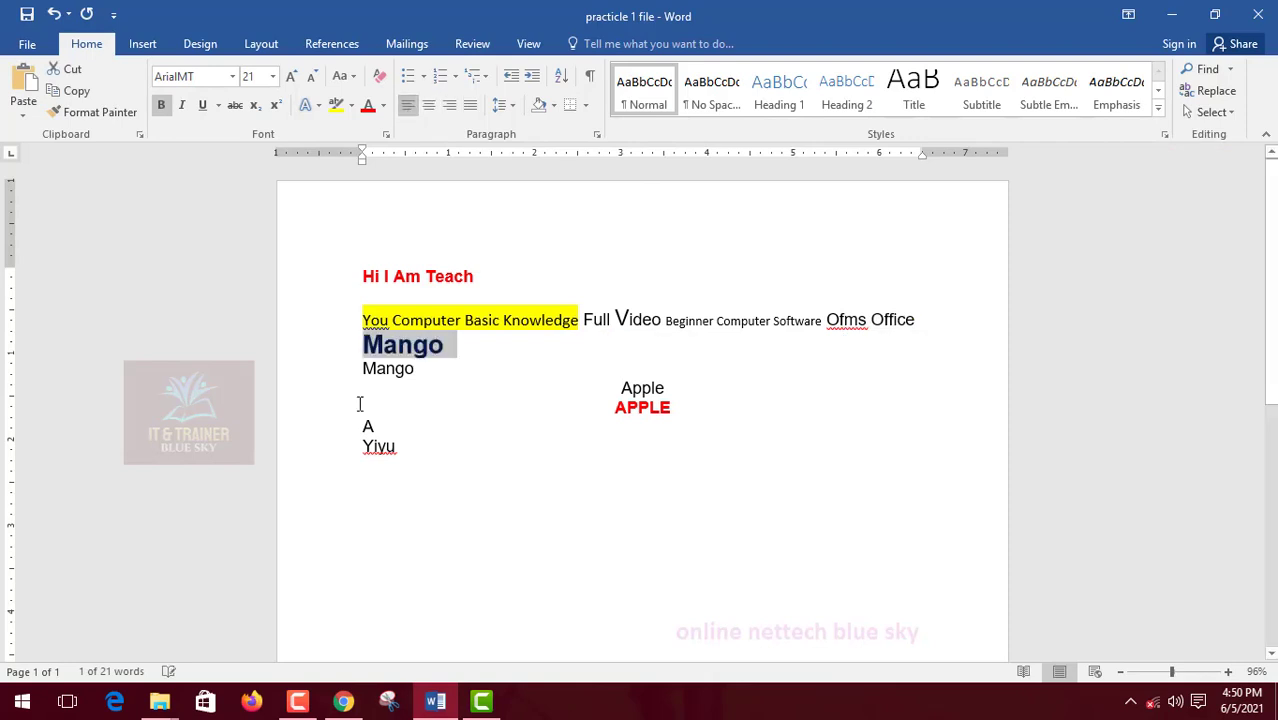
click(449, 106)
click(430, 108)
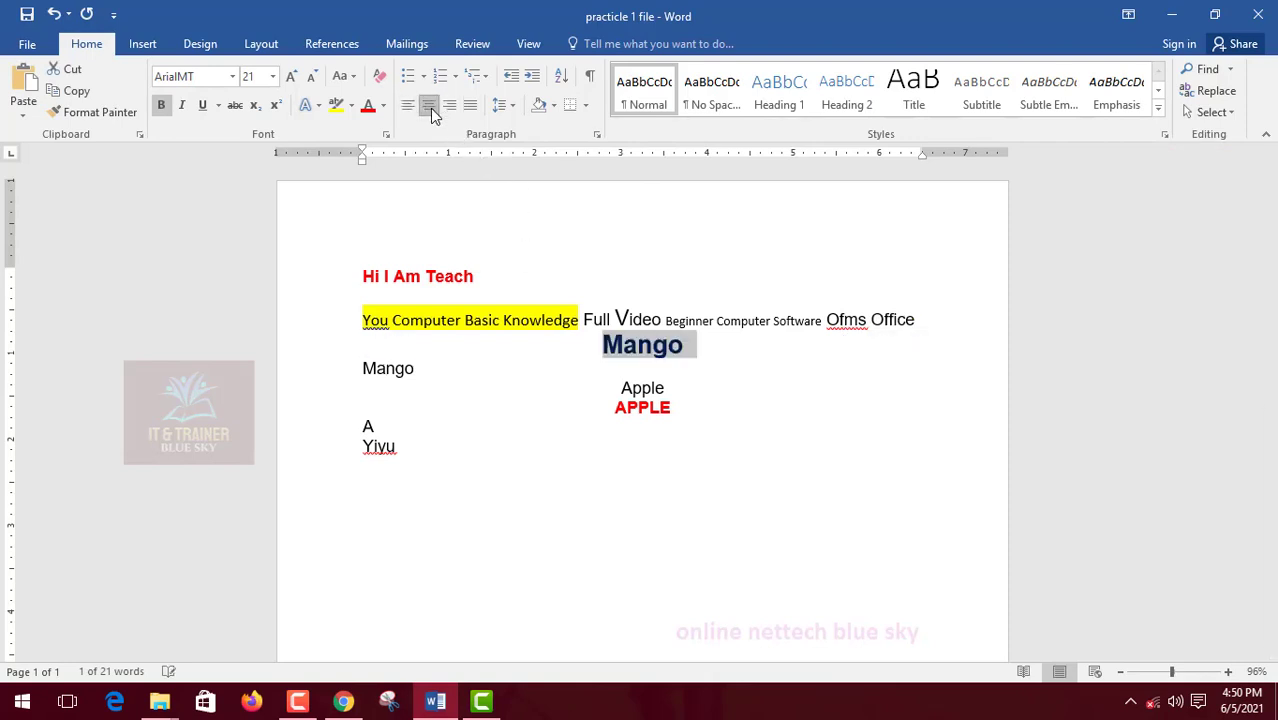
click(470, 106)
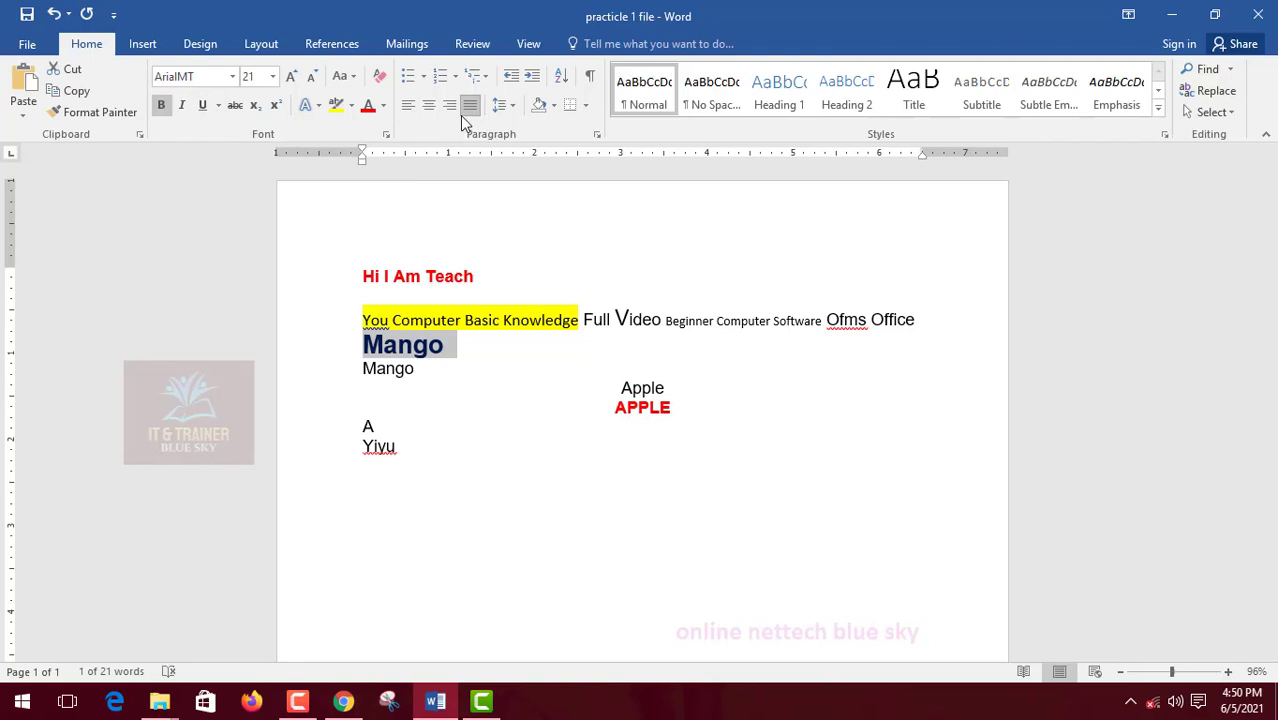
Step: Try increasing and decreasing the indent of the dark blue "Mango" line and set its left indent to 3 inches
click(529, 80)
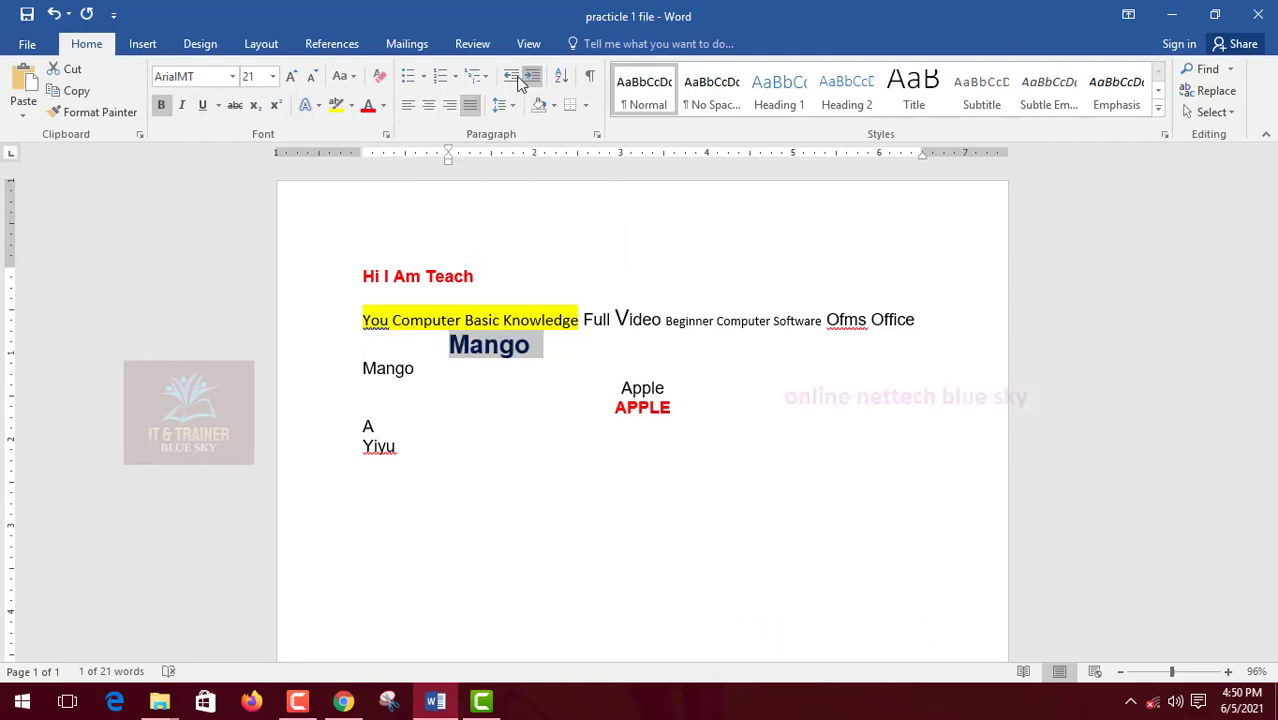
click(518, 80)
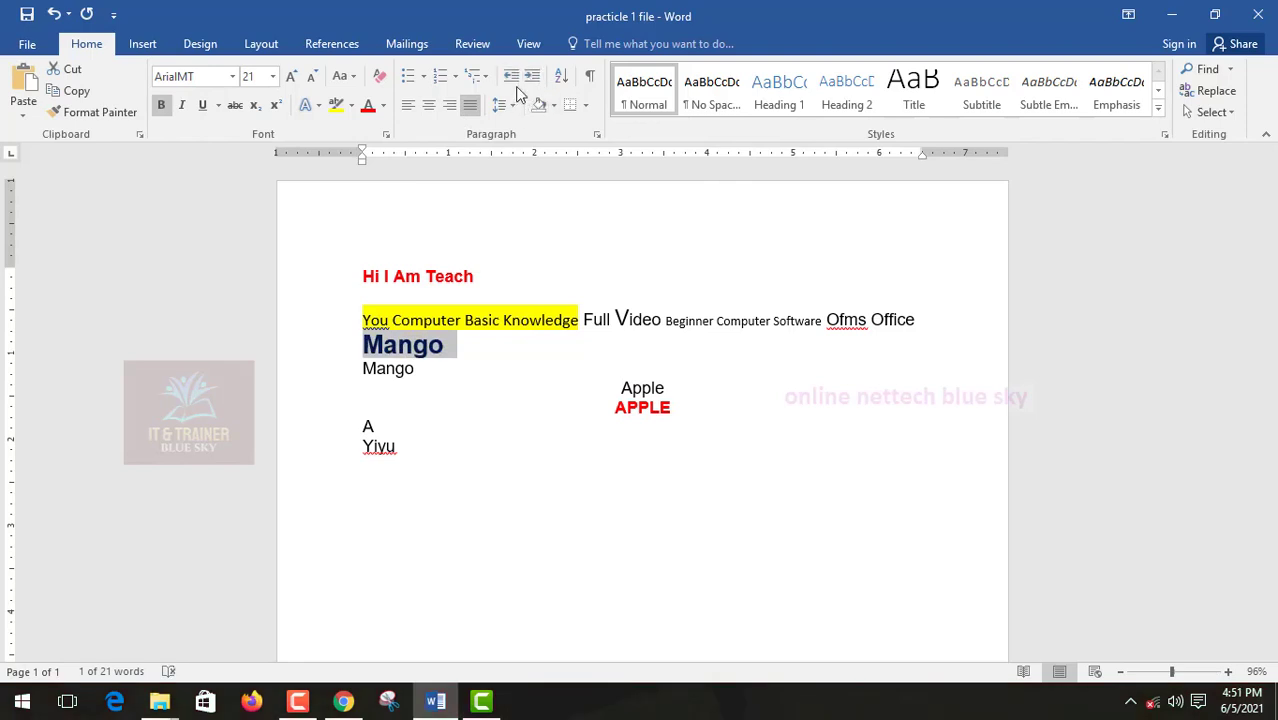
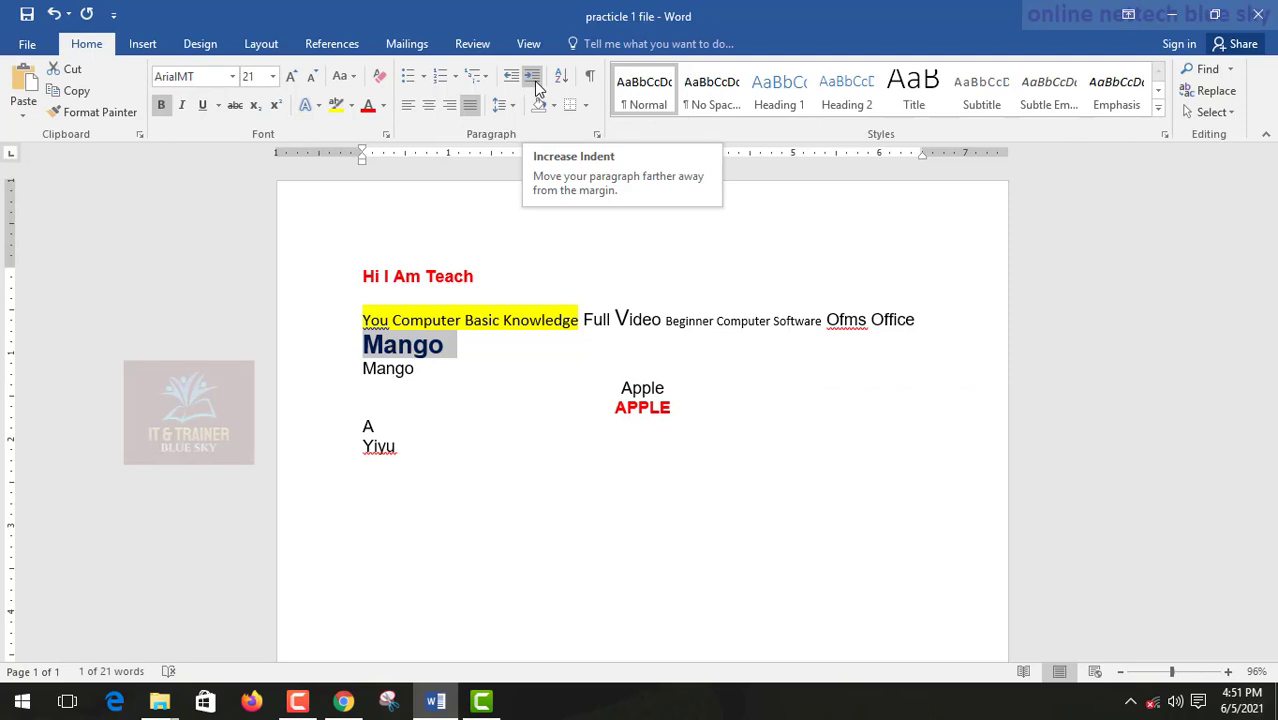
click(535, 80)
click(535, 80)
click(535, 80)
click(535, 80)
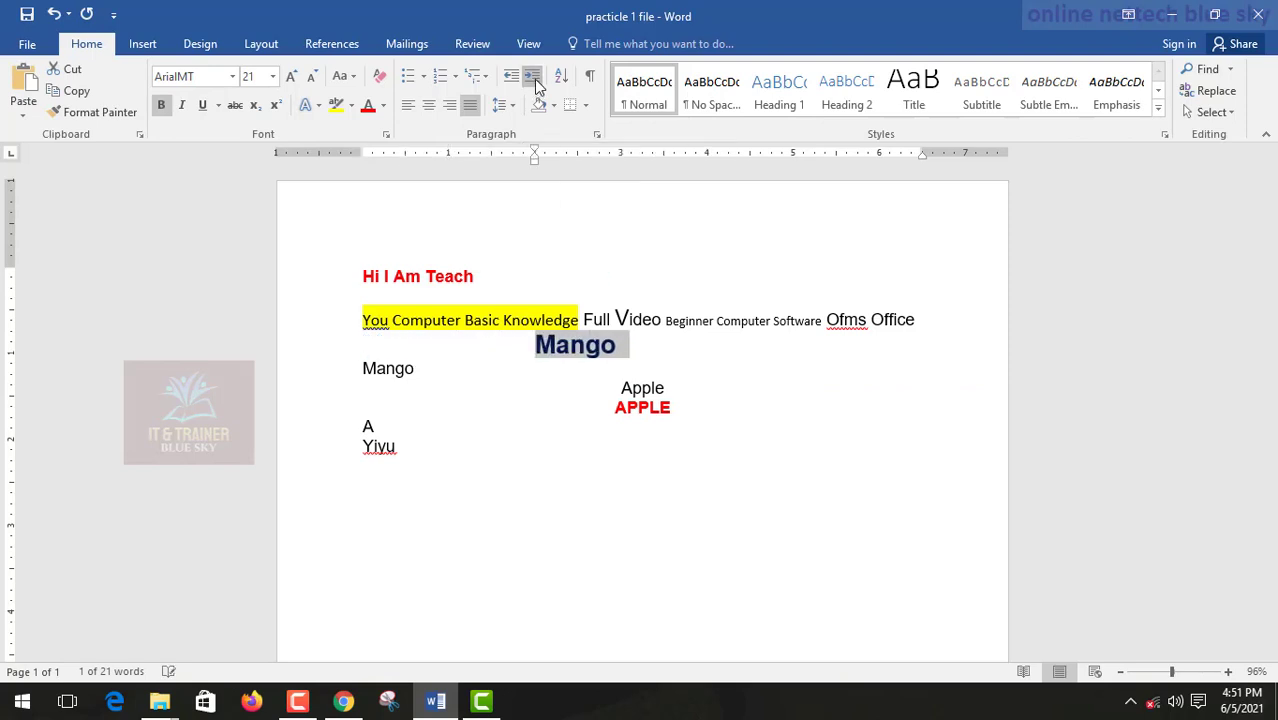
click(535, 80)
click(535, 80)
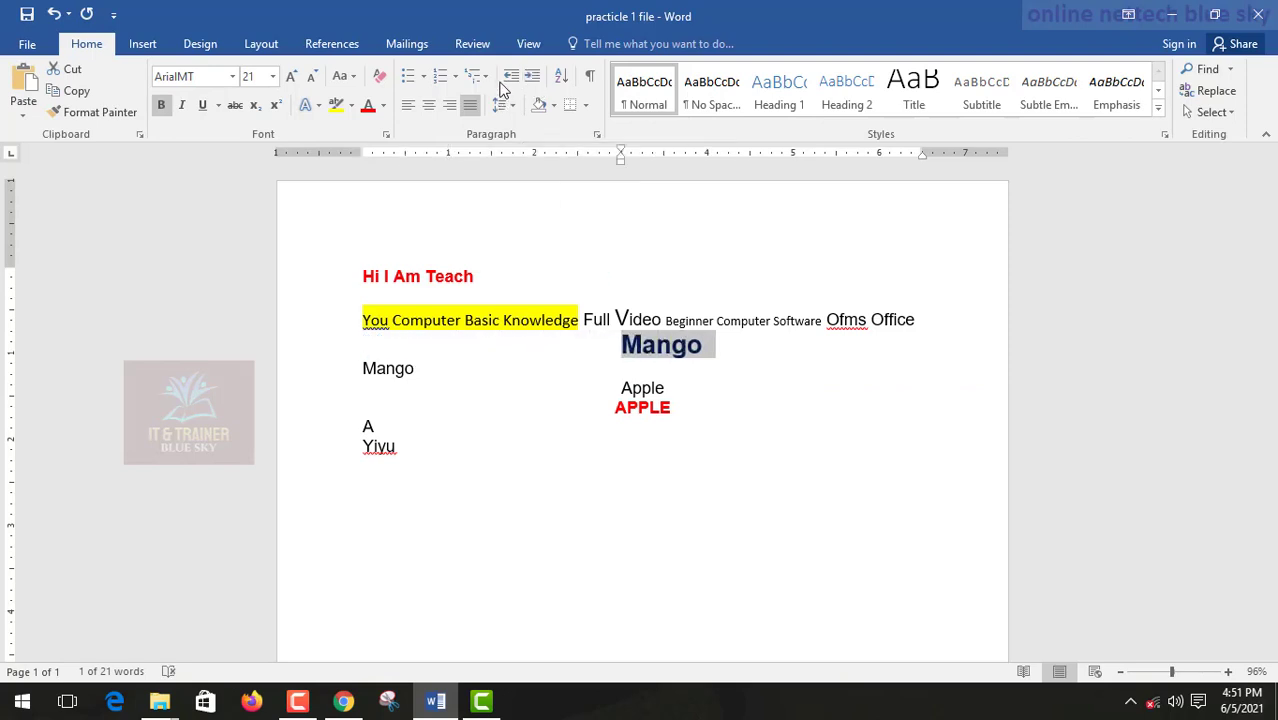
click(511, 78)
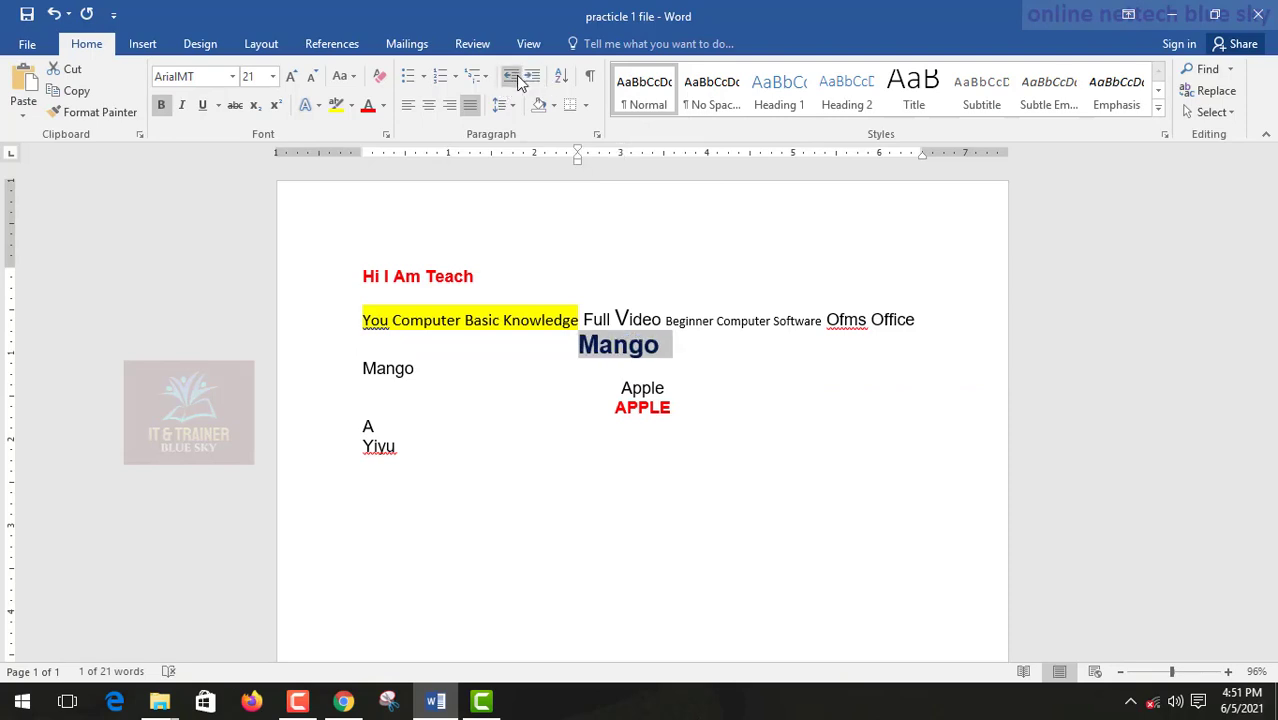
click(531, 80)
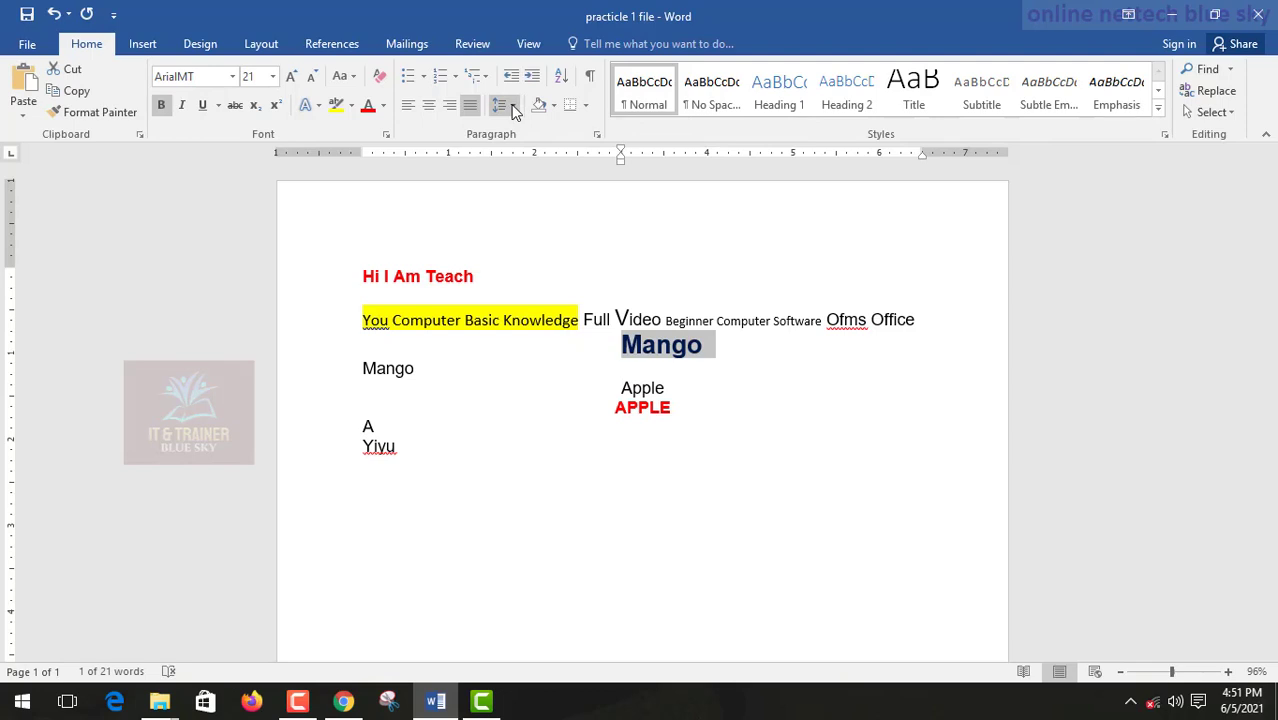
Step: Look over the line and paragraph spacing options for the dark blue "Mango" line without applying any
click(512, 106)
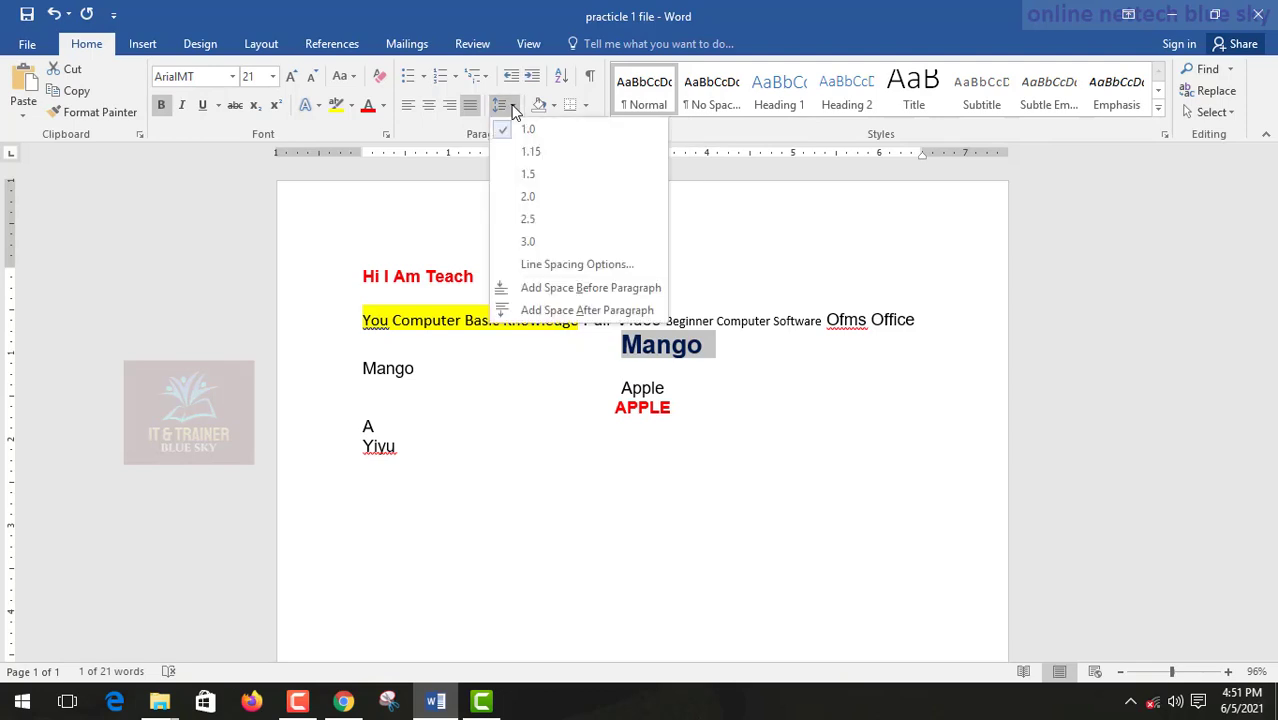
click(444, 206)
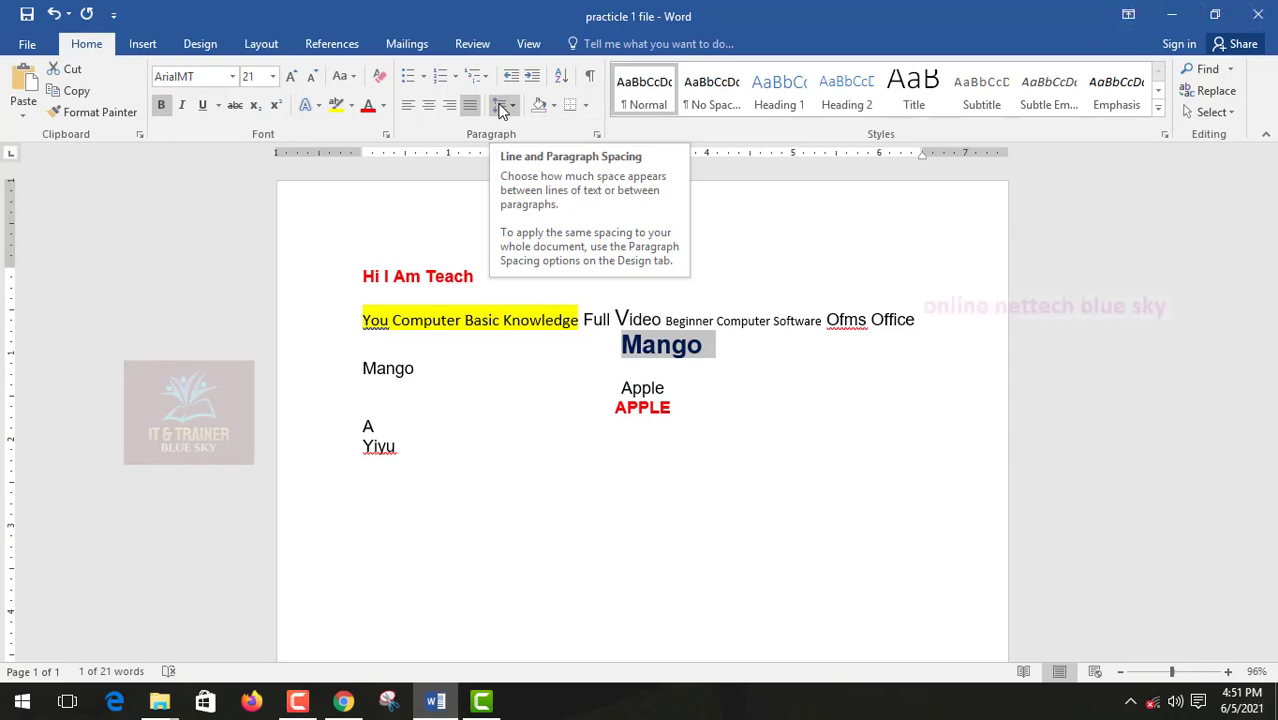
click(409, 528)
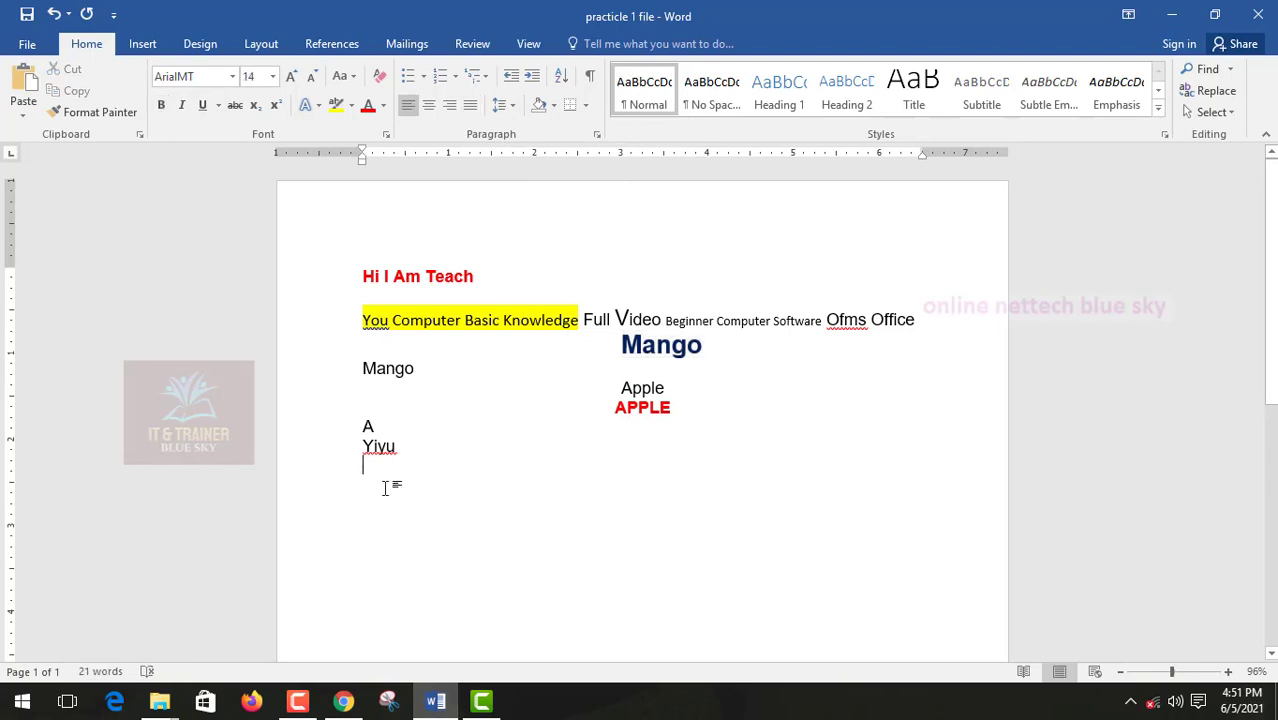
click(343, 701)
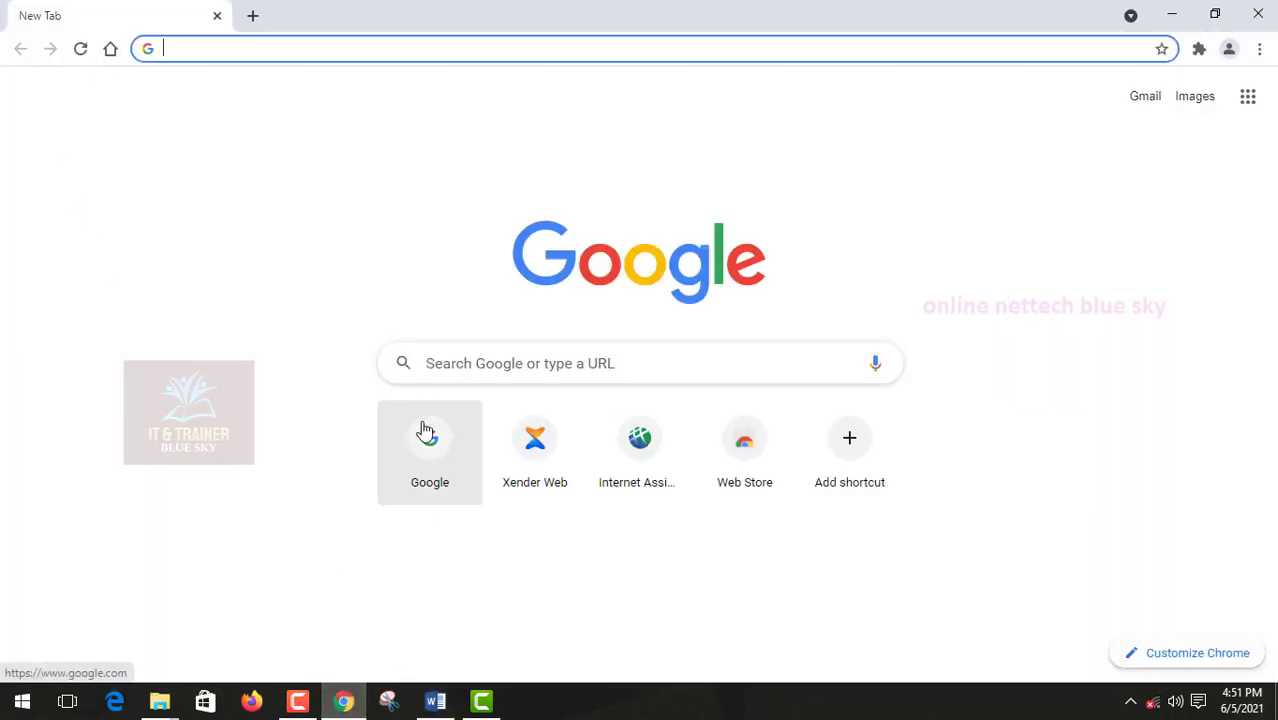
click(634, 475)
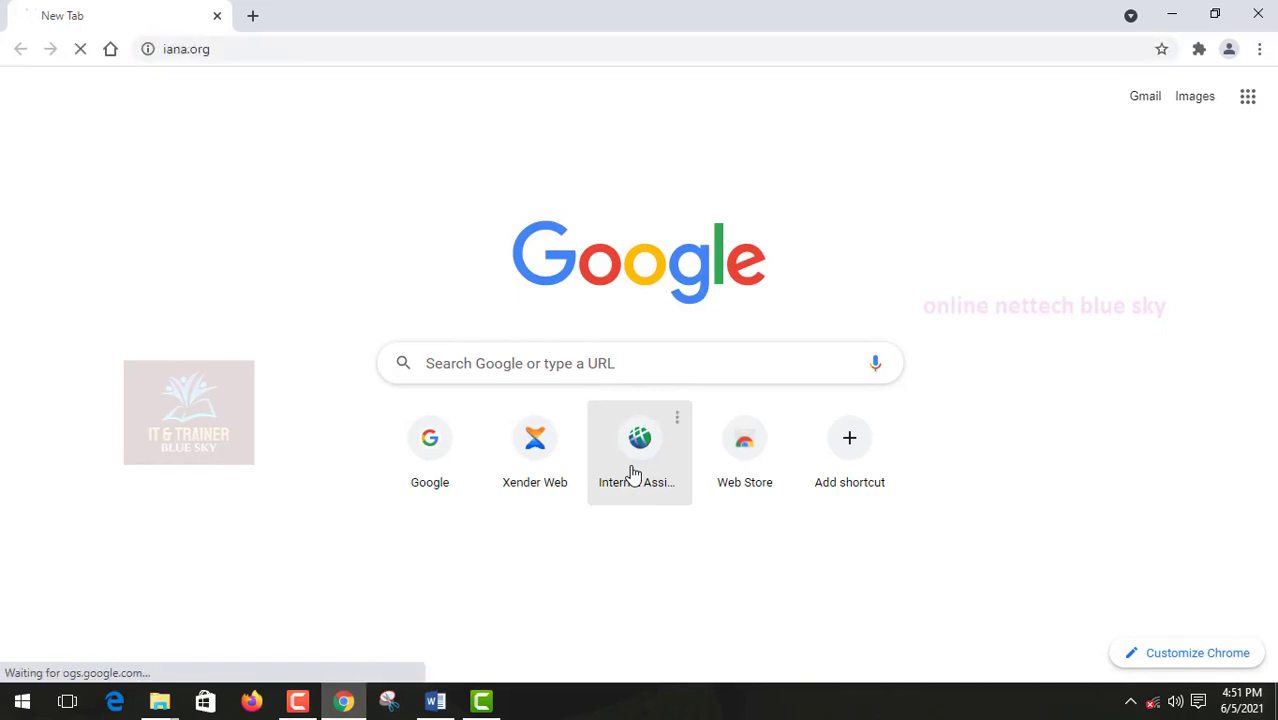
click(252, 15)
click(214, 15)
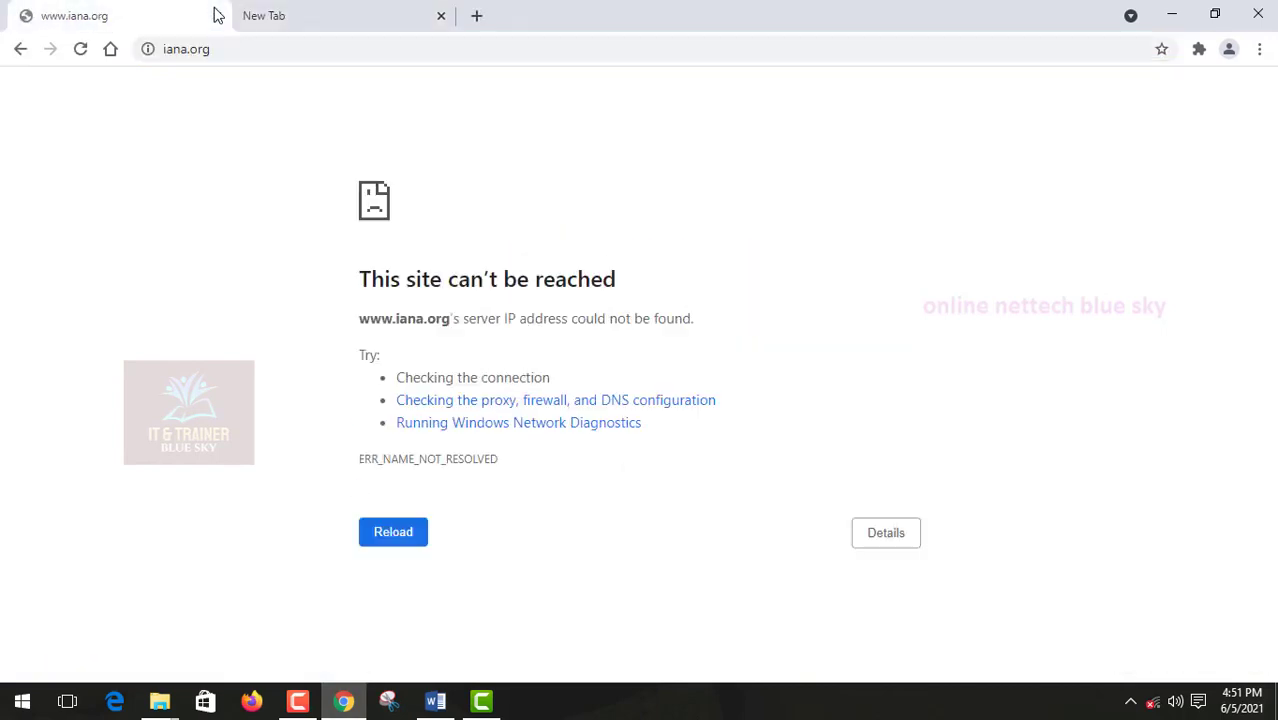
click(435, 701)
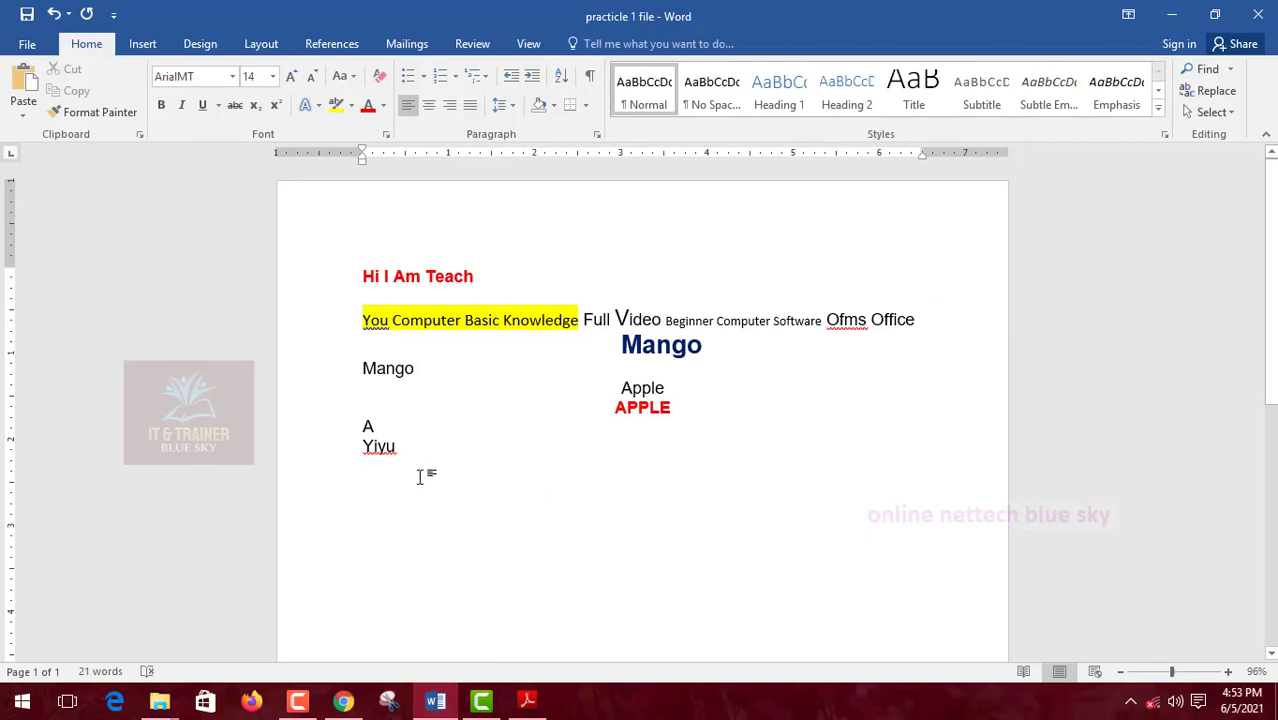
Step: Close the PDF reader and replace the "A" and "Yiyu" lines with the copied conflict-of-interest text, keeping its source formatting
right_click(527, 703)
click(484, 660)
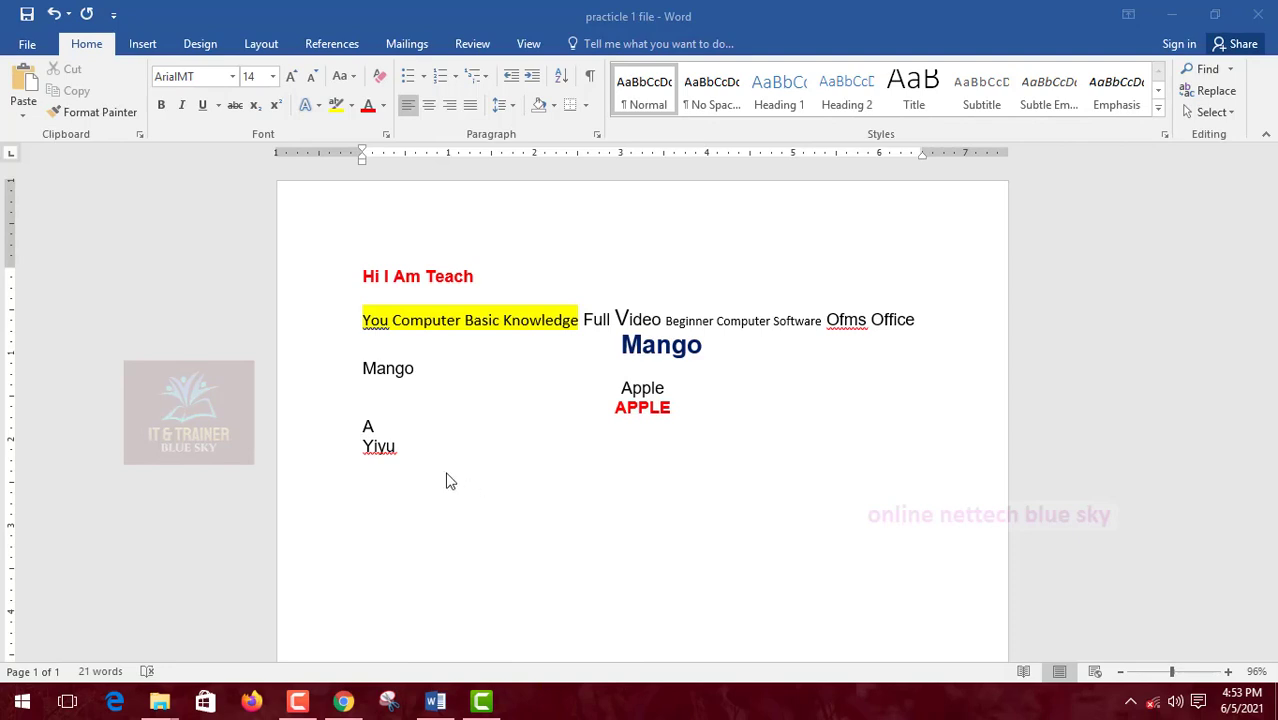
drag(362, 462, 357, 422)
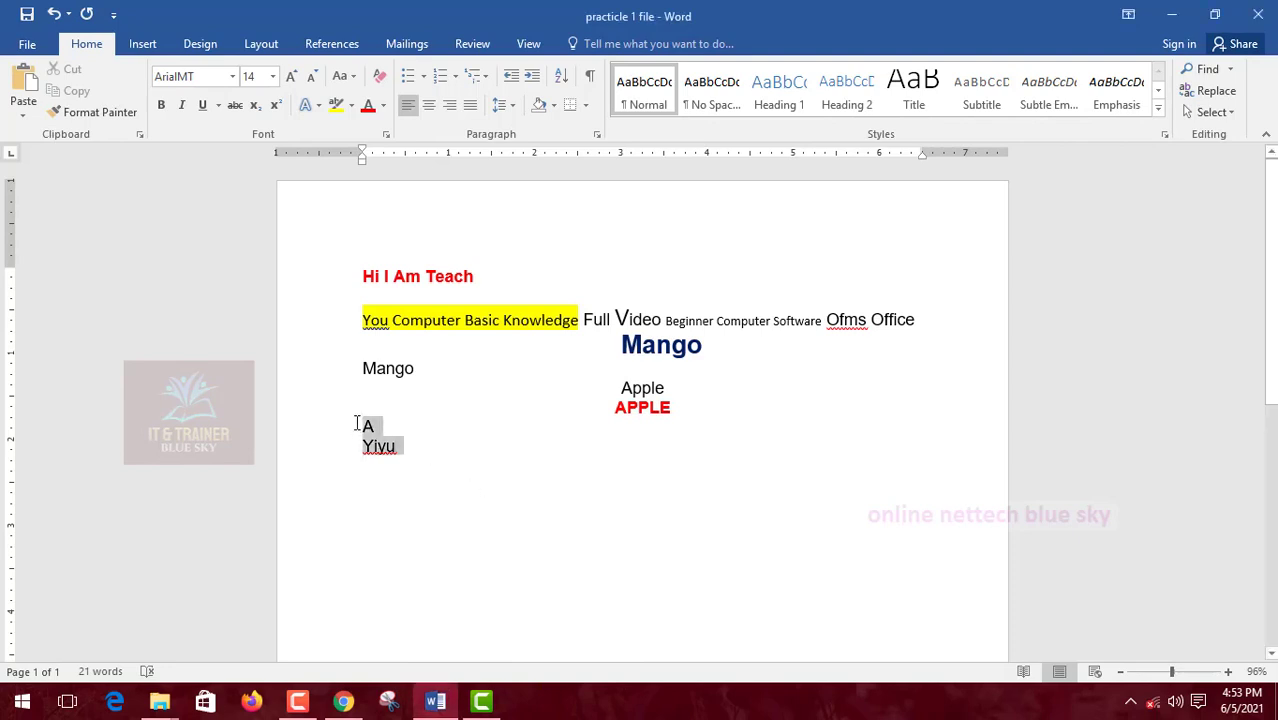
key(Delete)
right_click(408, 440)
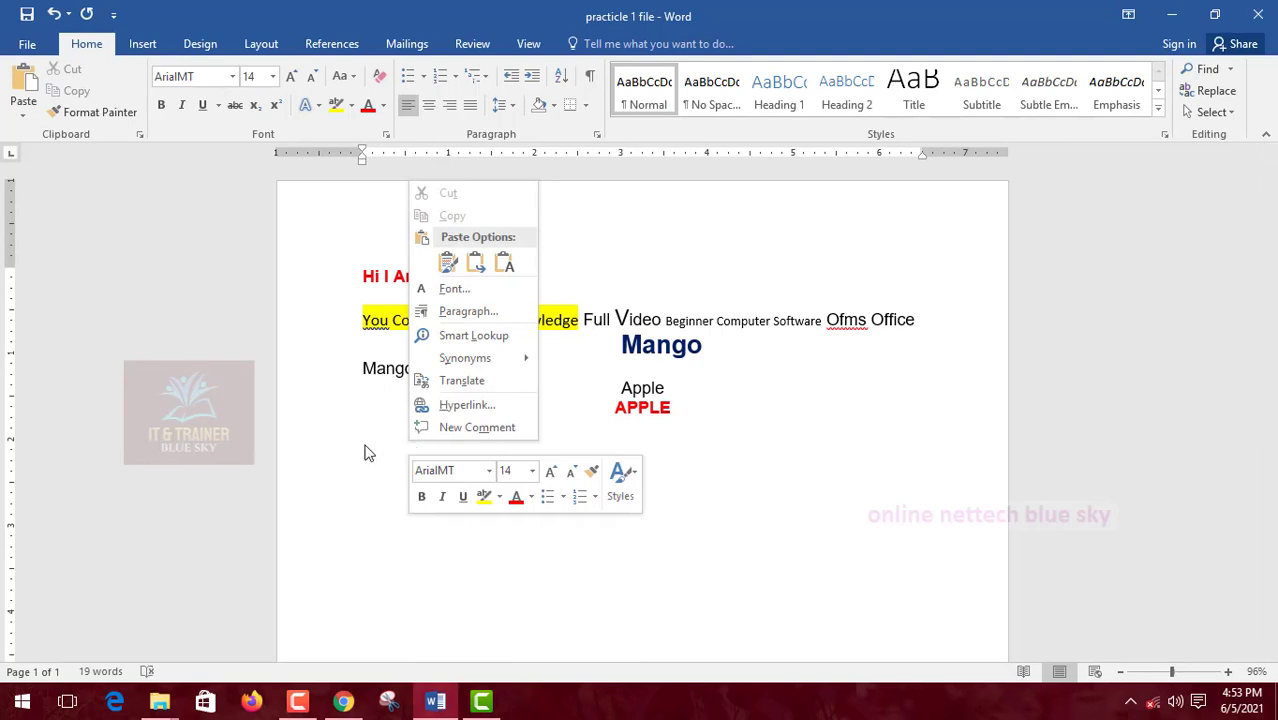
right_click(364, 444)
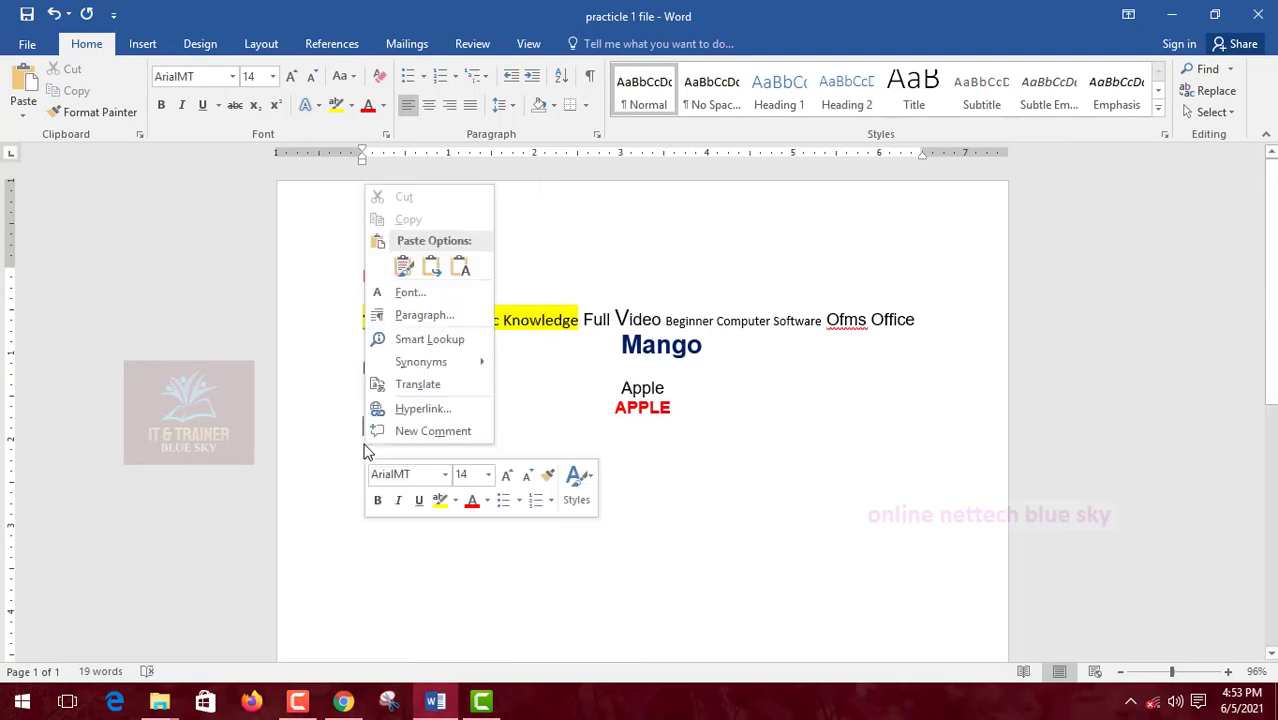
click(404, 266)
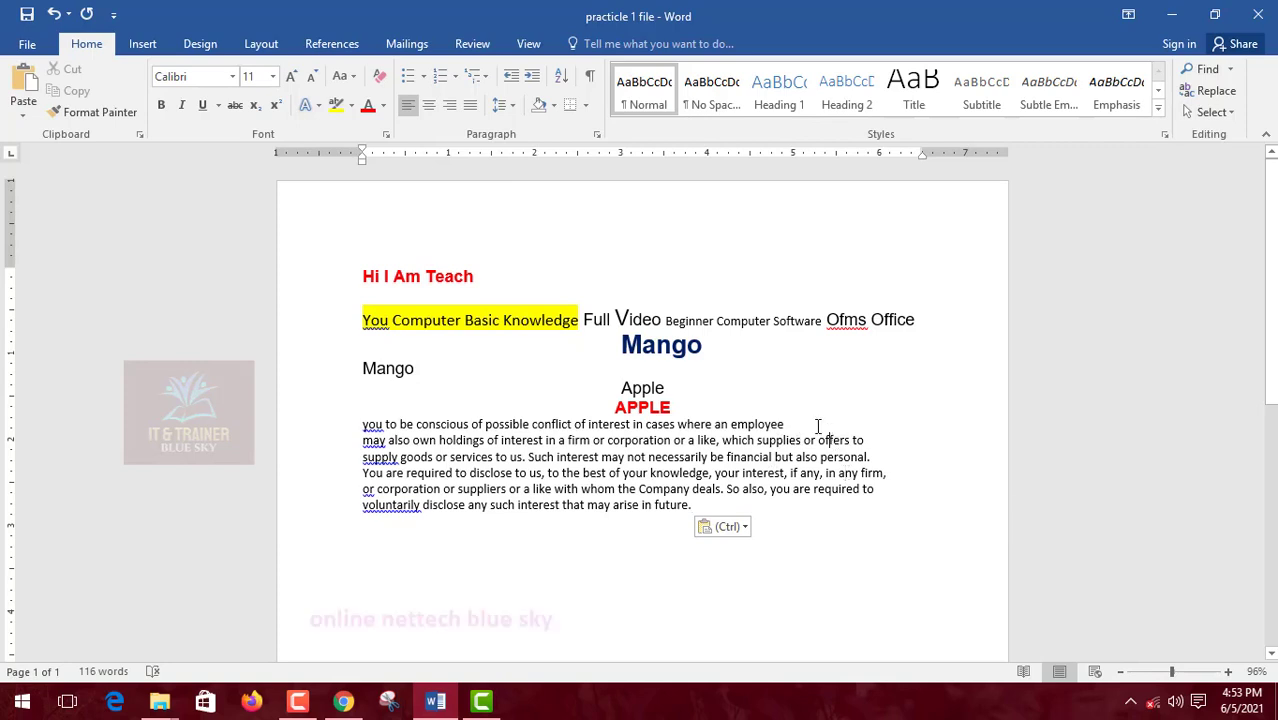
Step: Remove the stray line breaks in the pasted text so that it forms two continuous paragraphs
click(816, 426)
key(Delete)
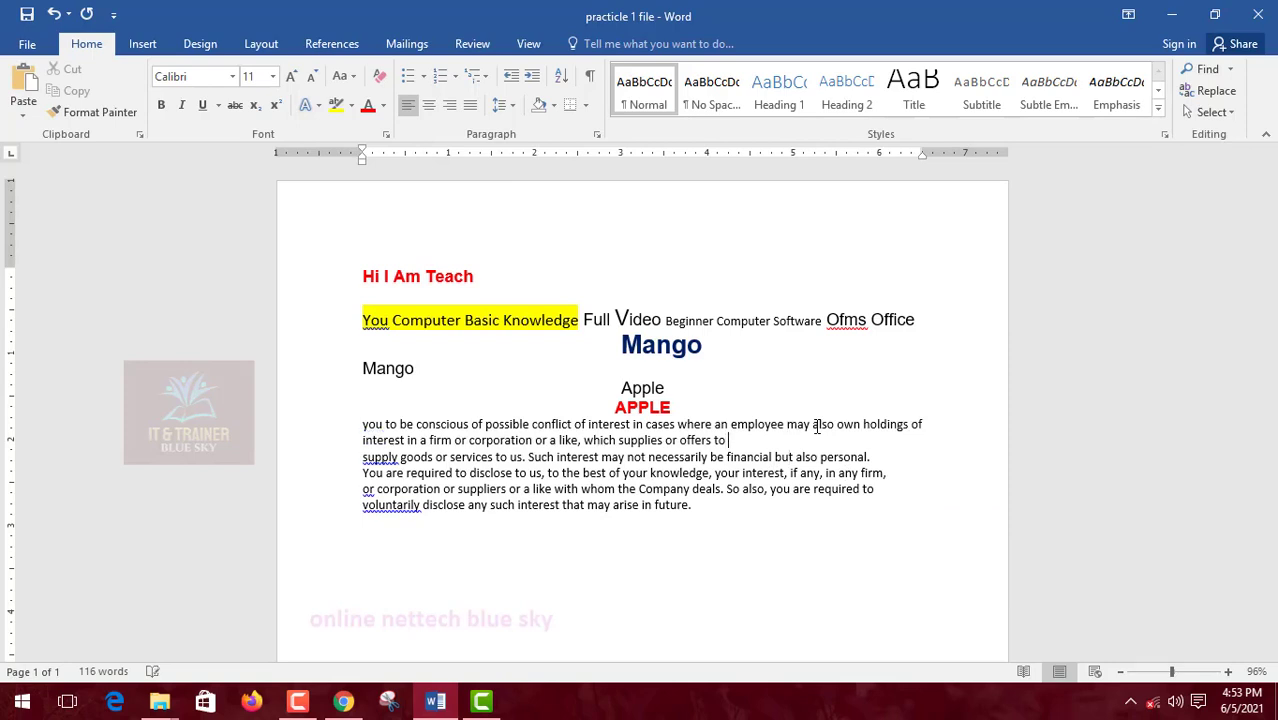
key(Delete)
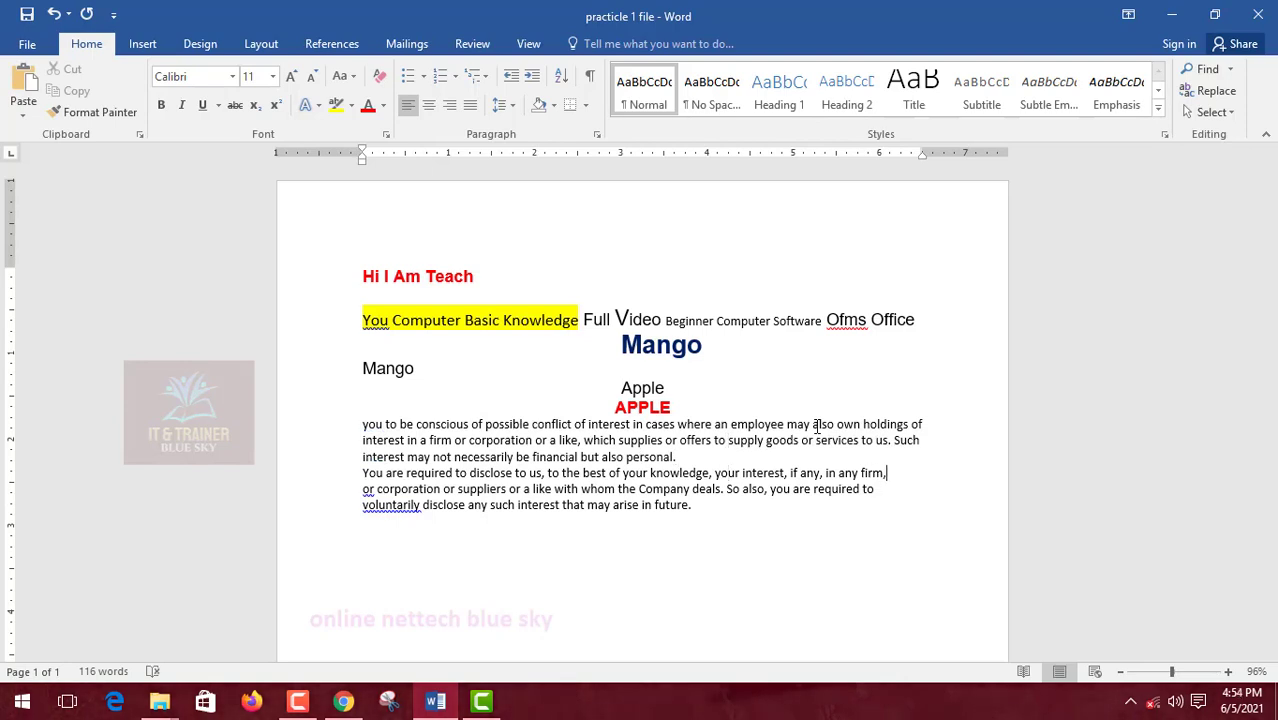
key(Delete)
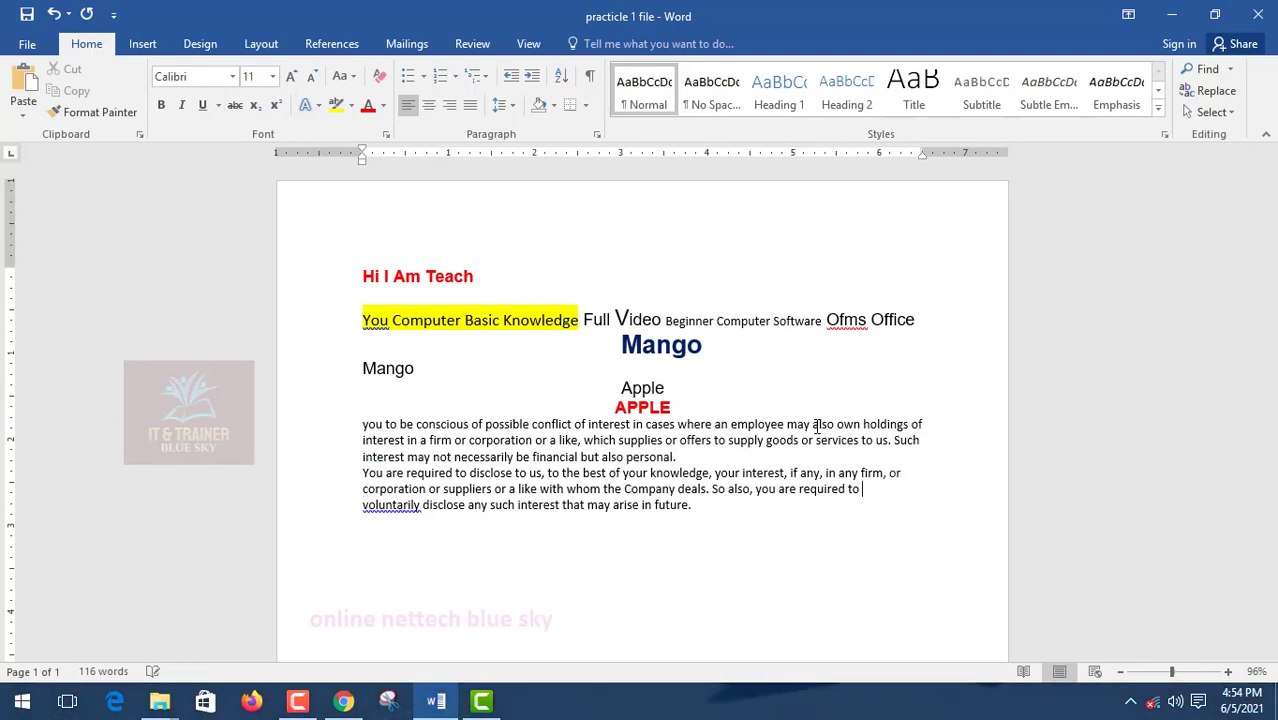
key(Delete)
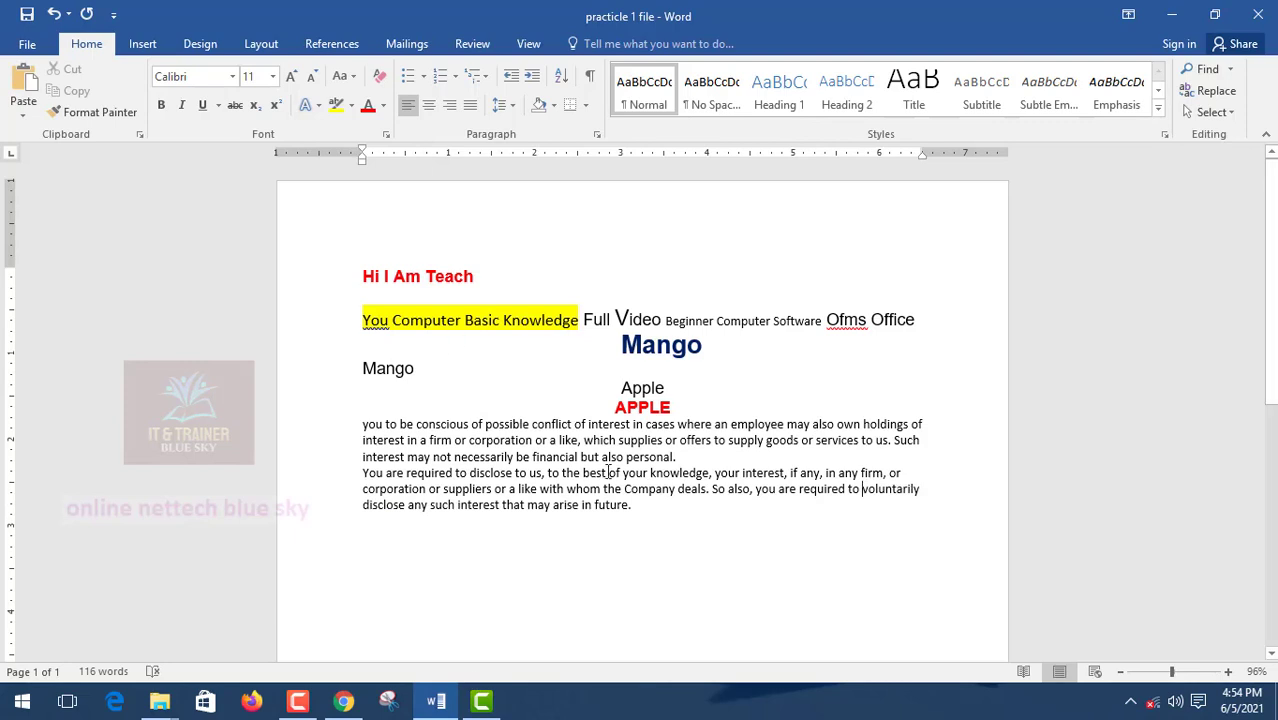
Step: Make both pasted paragraphs bold and increase their font size to 16
drag(353, 425, 739, 514)
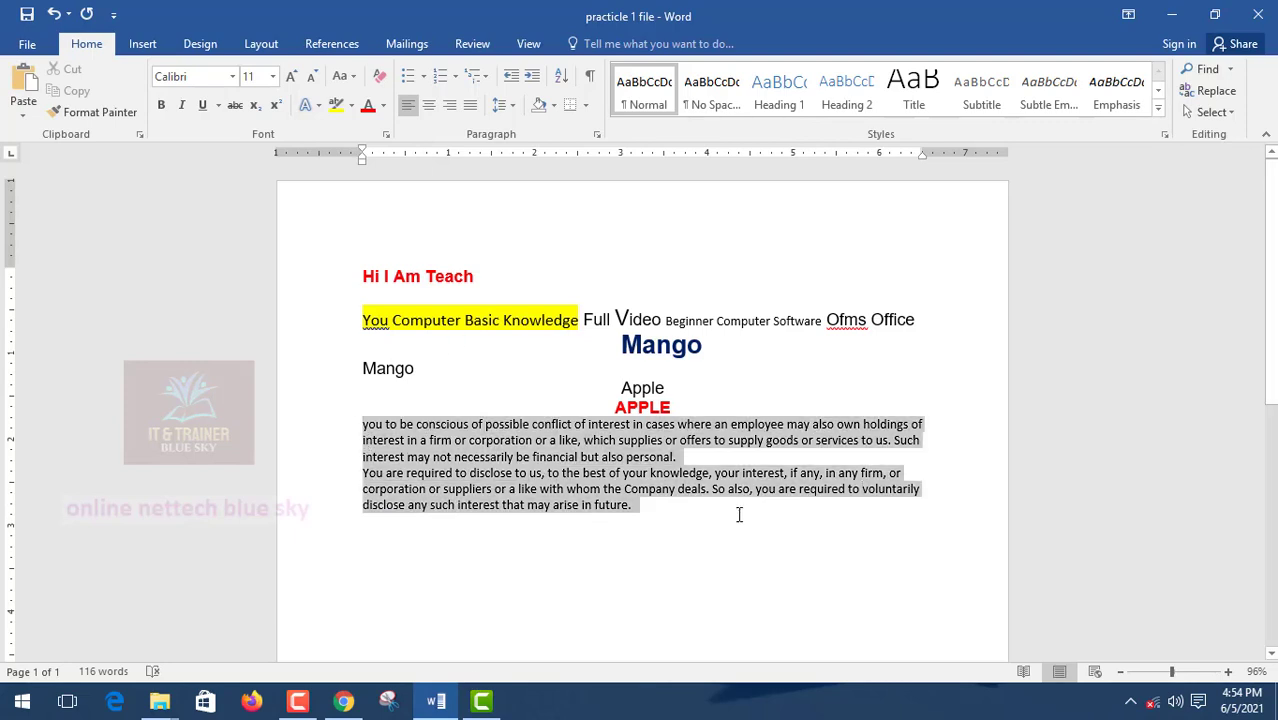
click(160, 106)
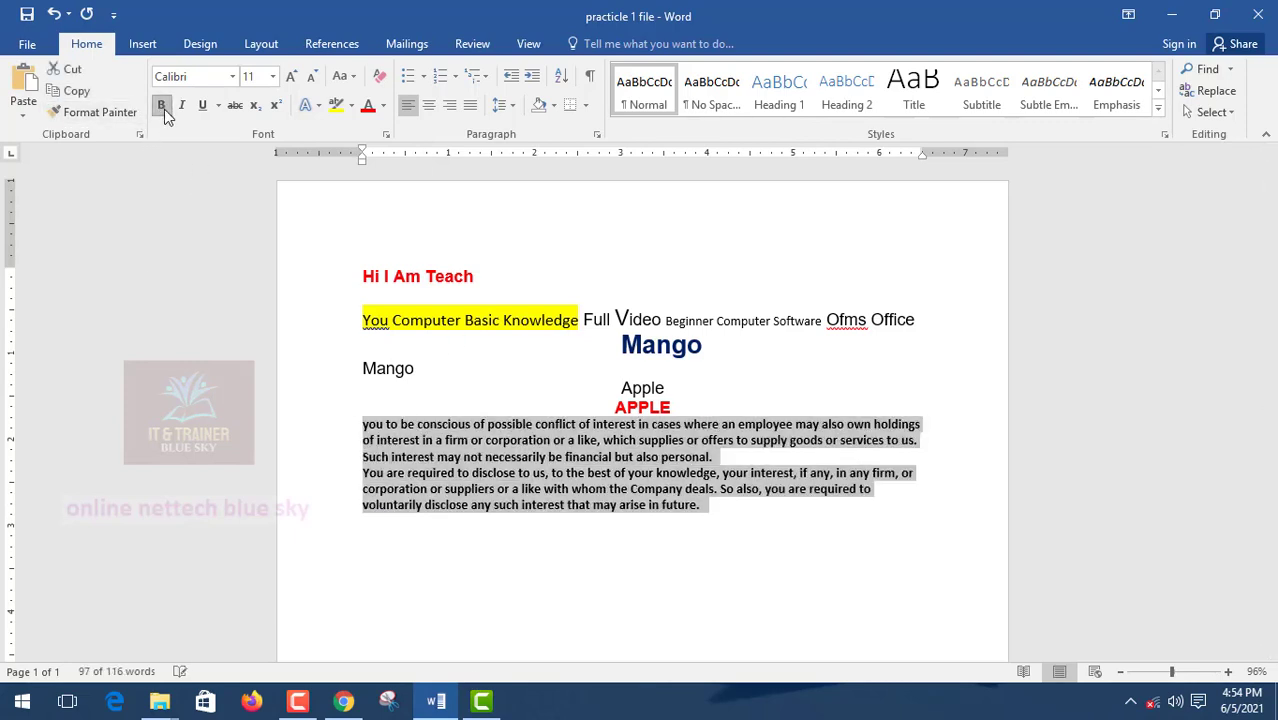
click(293, 84)
click(293, 84)
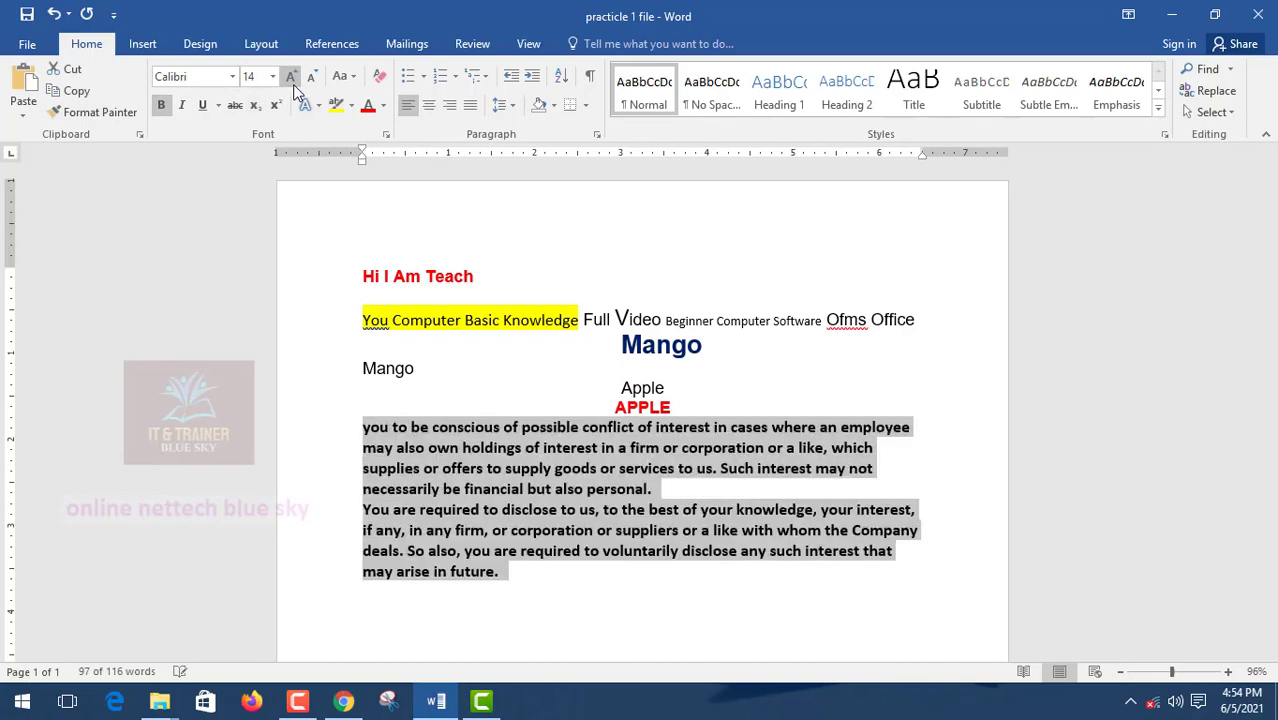
click(293, 84)
click(517, 452)
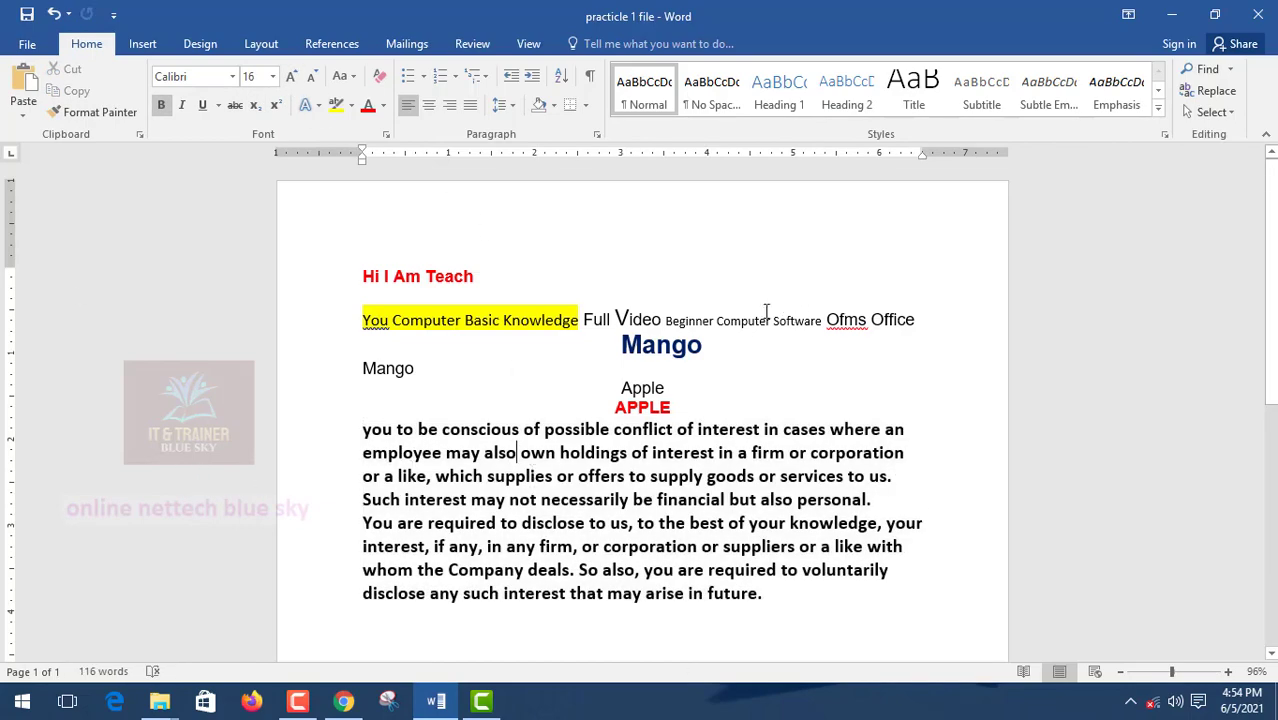
Step: Try a left and first-line indent on the first pasted paragraph, and return both indents to the margin
scroll(558, 370, down, 1)
scroll(558, 370, up, 1)
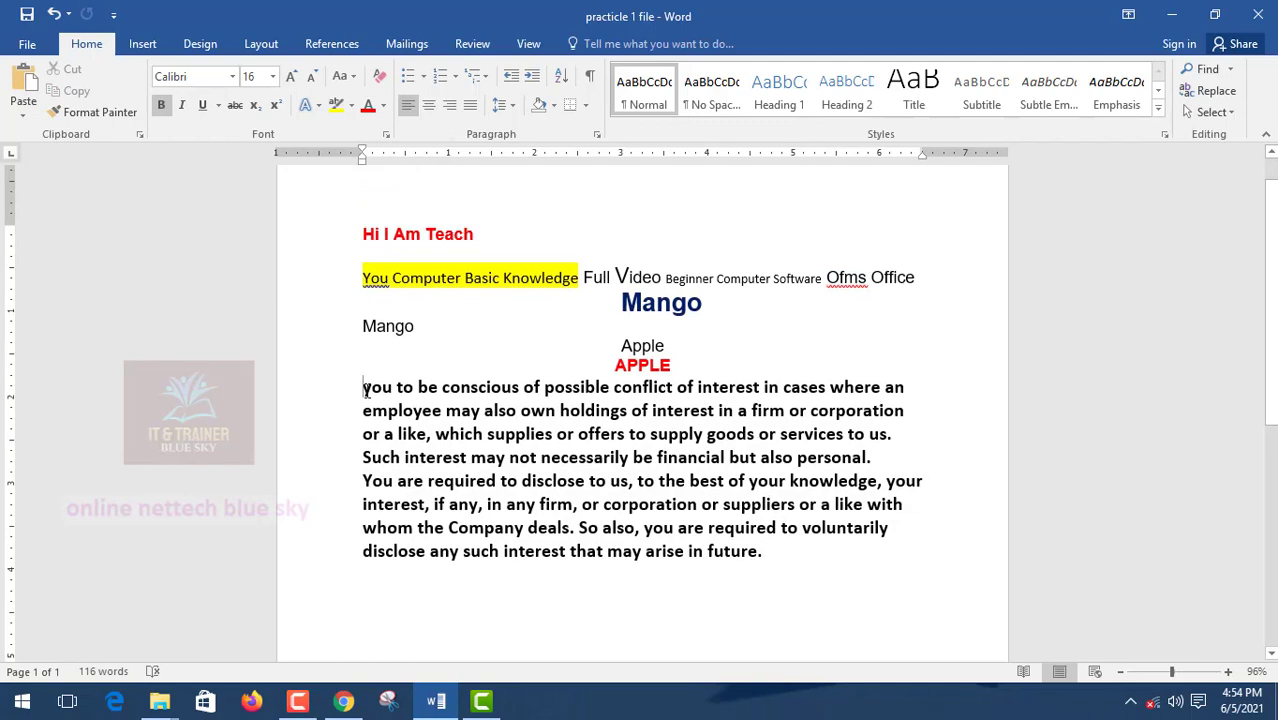
key(Tab)
key(Tab)
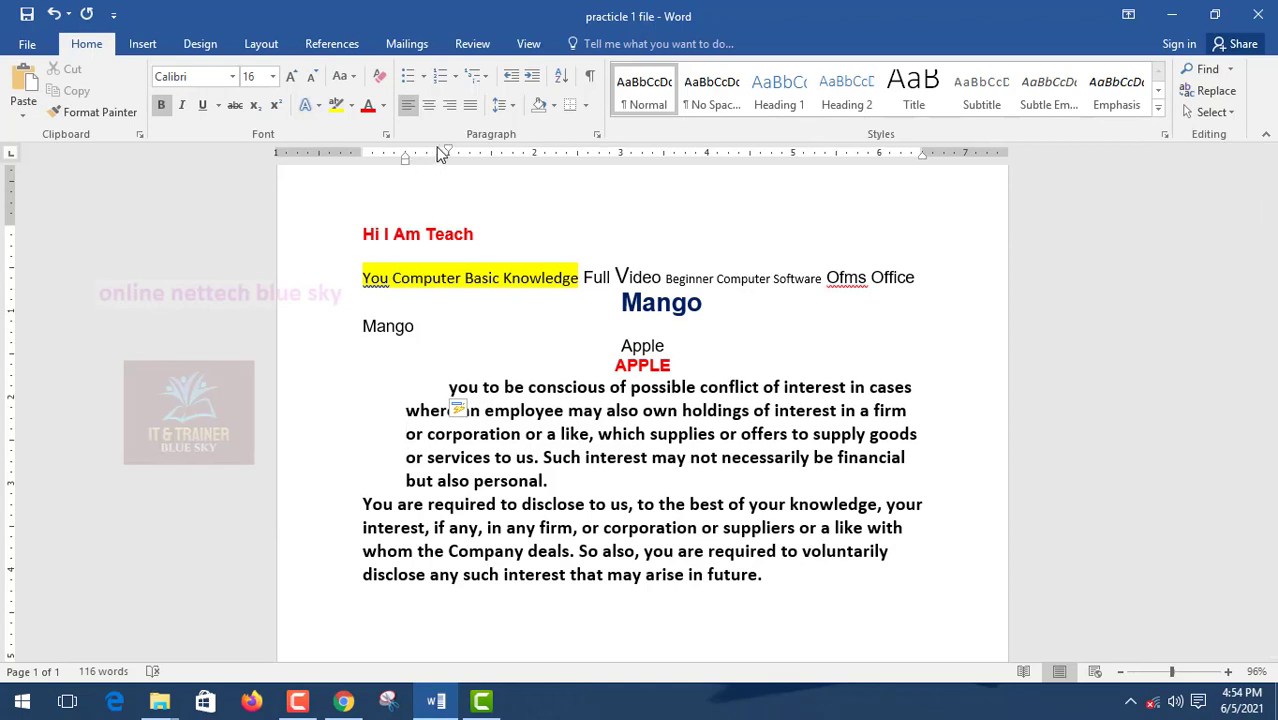
mouse_move(448, 153)
mouse_down()
mouse_move(358, 155)
mouse_move(352, 168)
mouse_move(362, 163)
mouse_move(336, 155)
mouse_move(362, 154)
mouse_up()
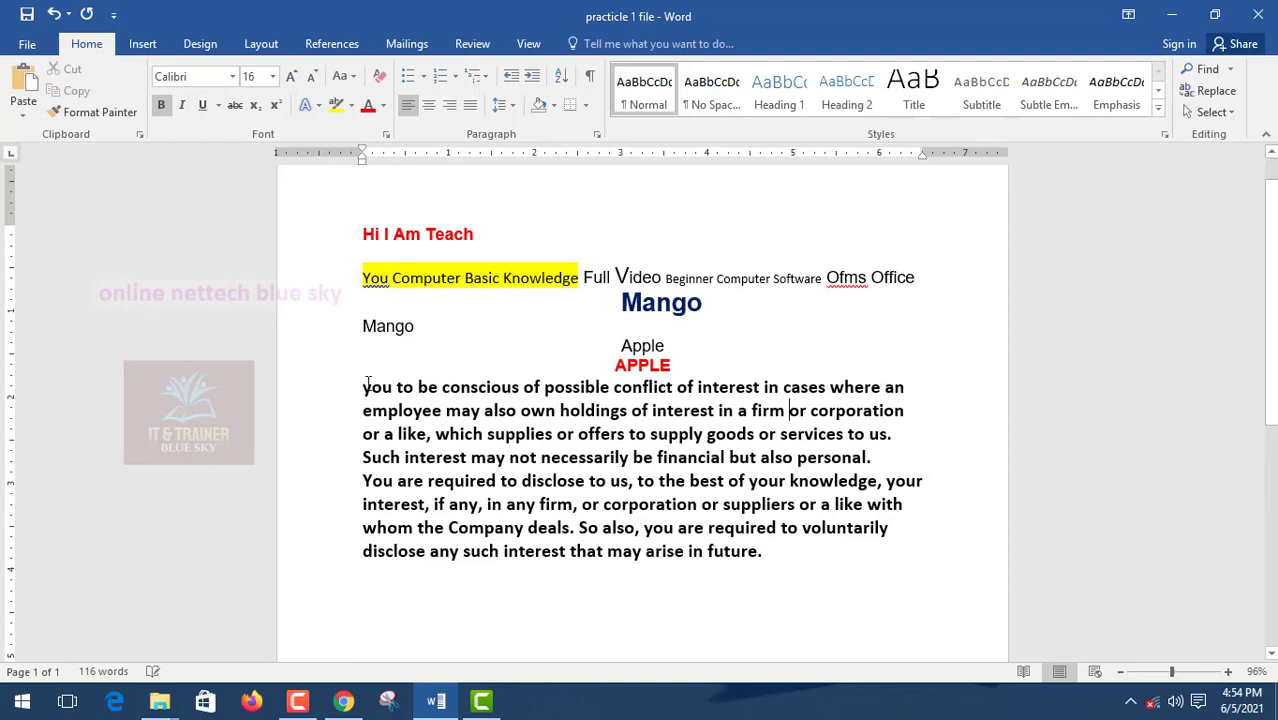
Step: Insert a tab before the first pasted paragraph's opening word and delete the "c" of "corporation" in its third line
key(Tab)
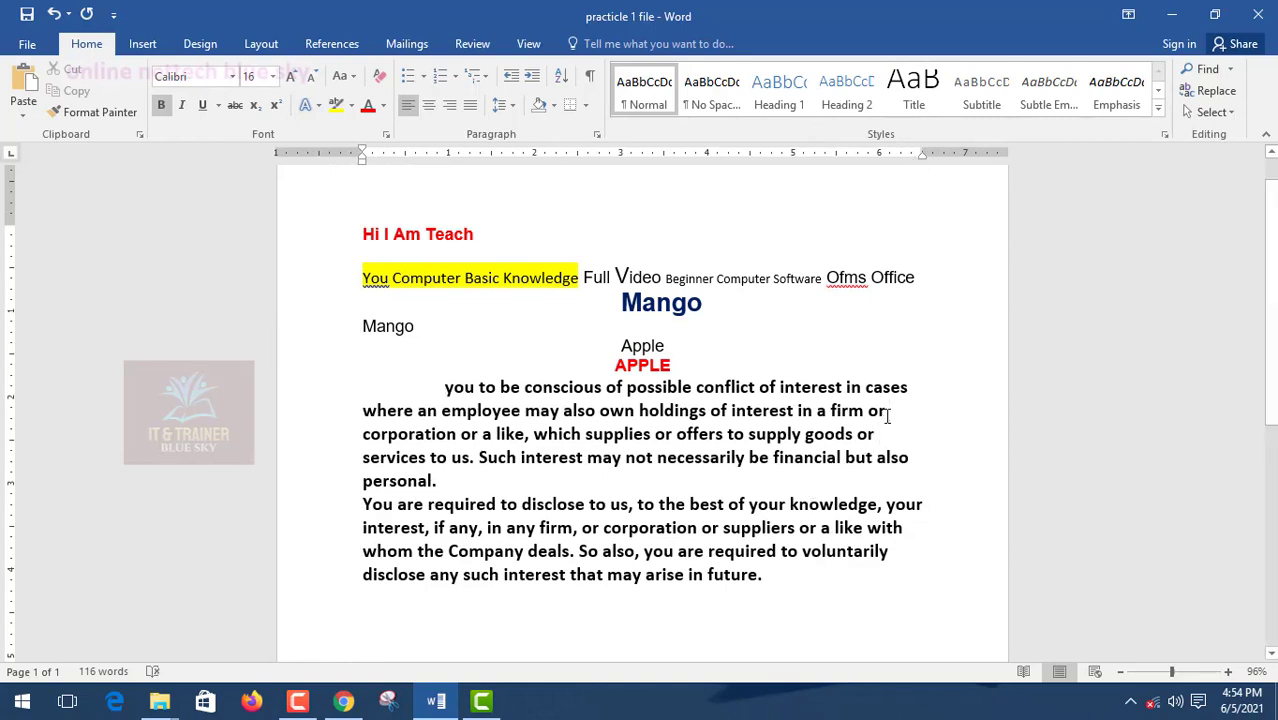
key(Delete)
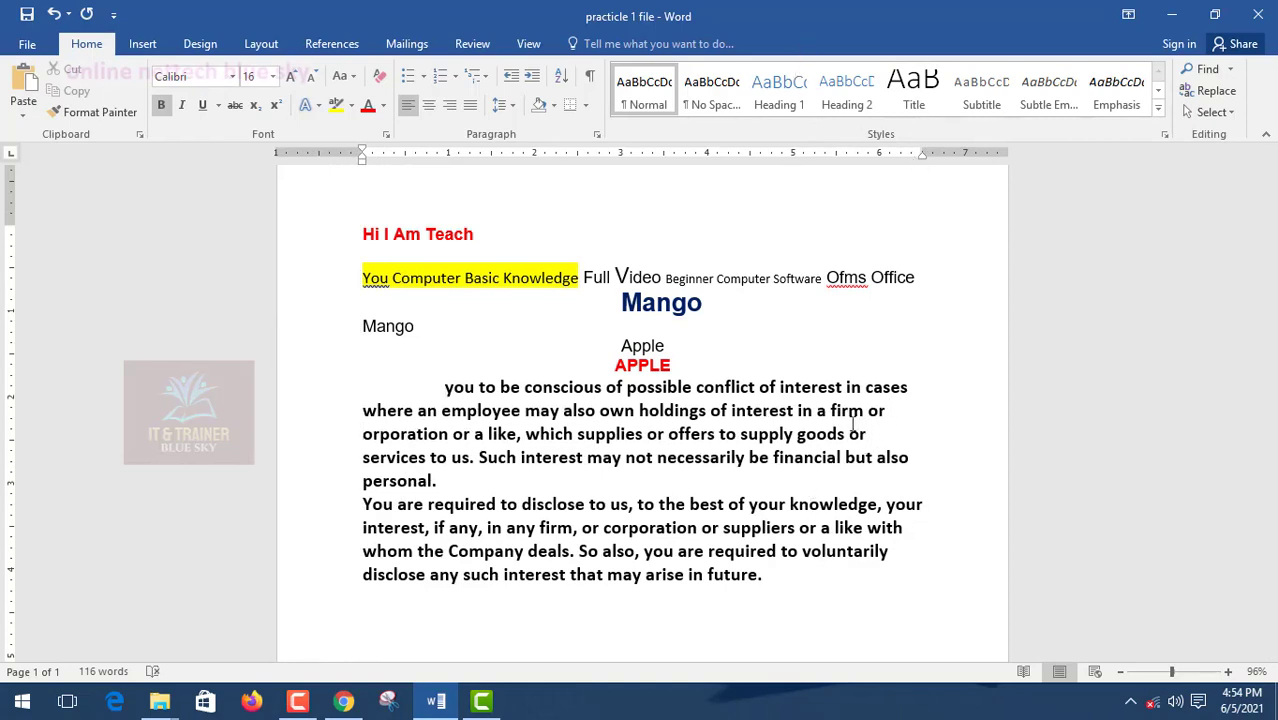
Step: Preview line spacing on the text from the first pasted paragraph through "You are required" without applying it, and remove that text's bold
drag(462, 494, 379, 388)
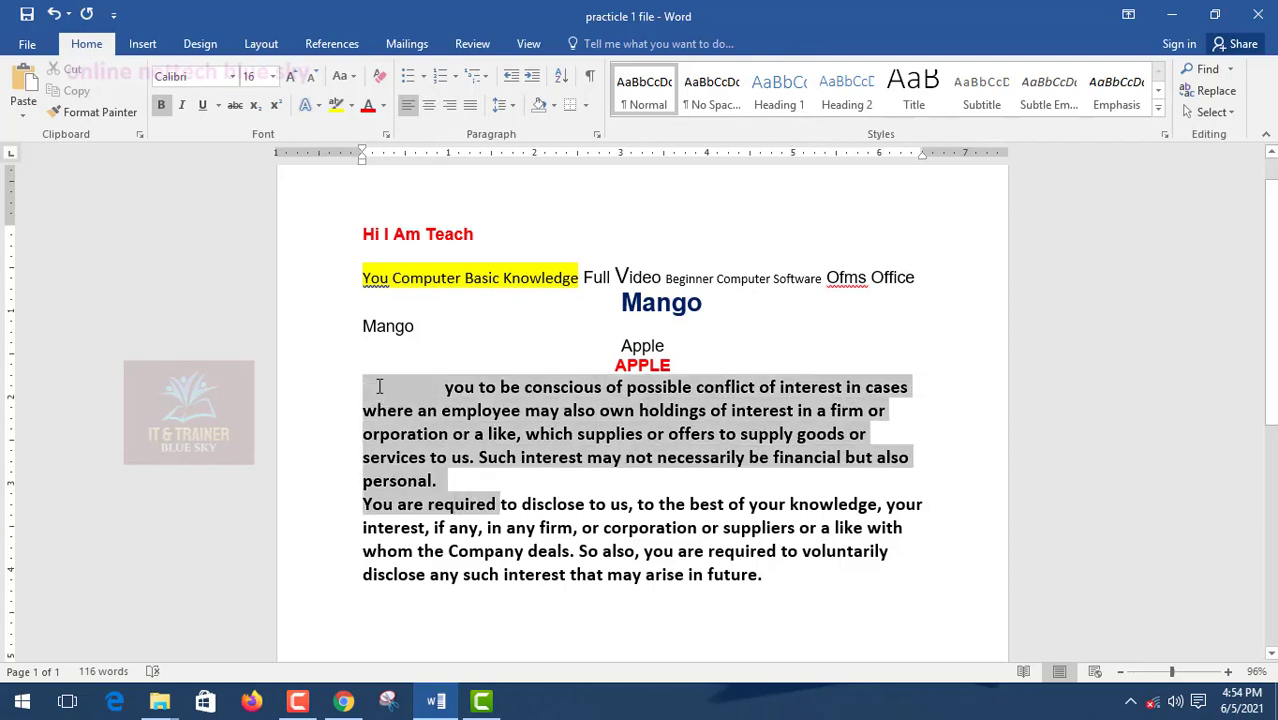
click(515, 107)
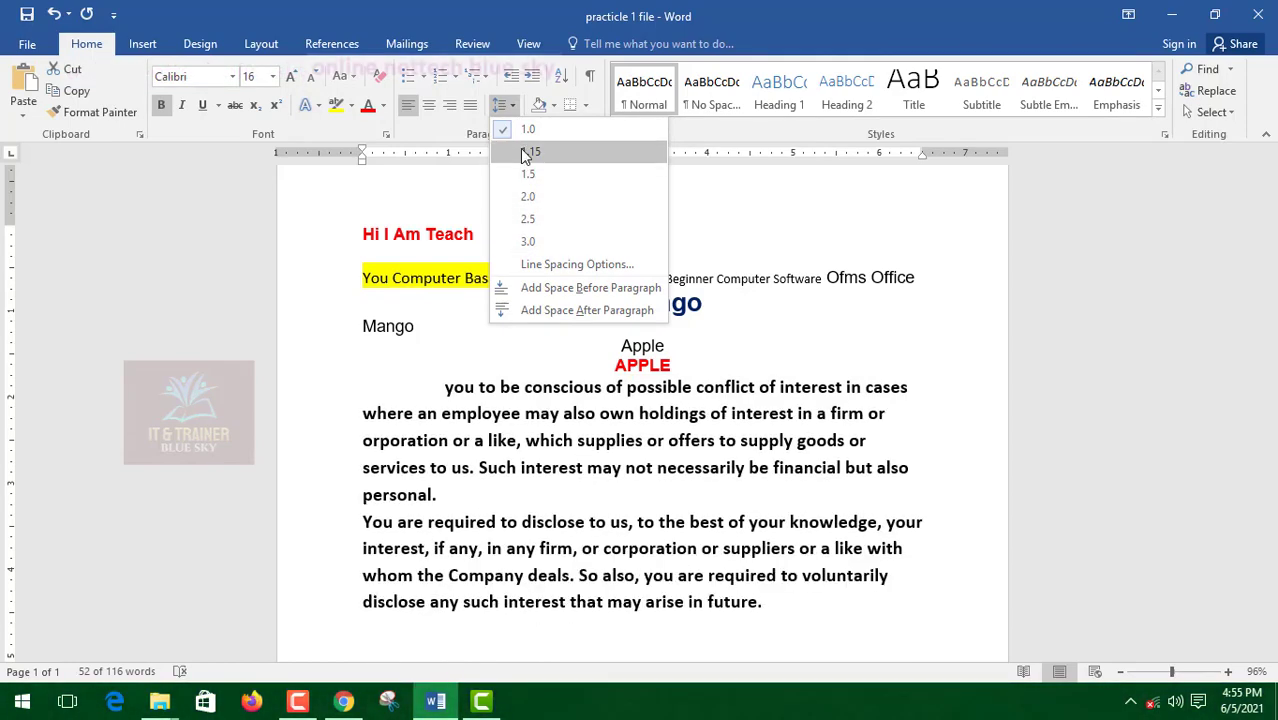
click(367, 395)
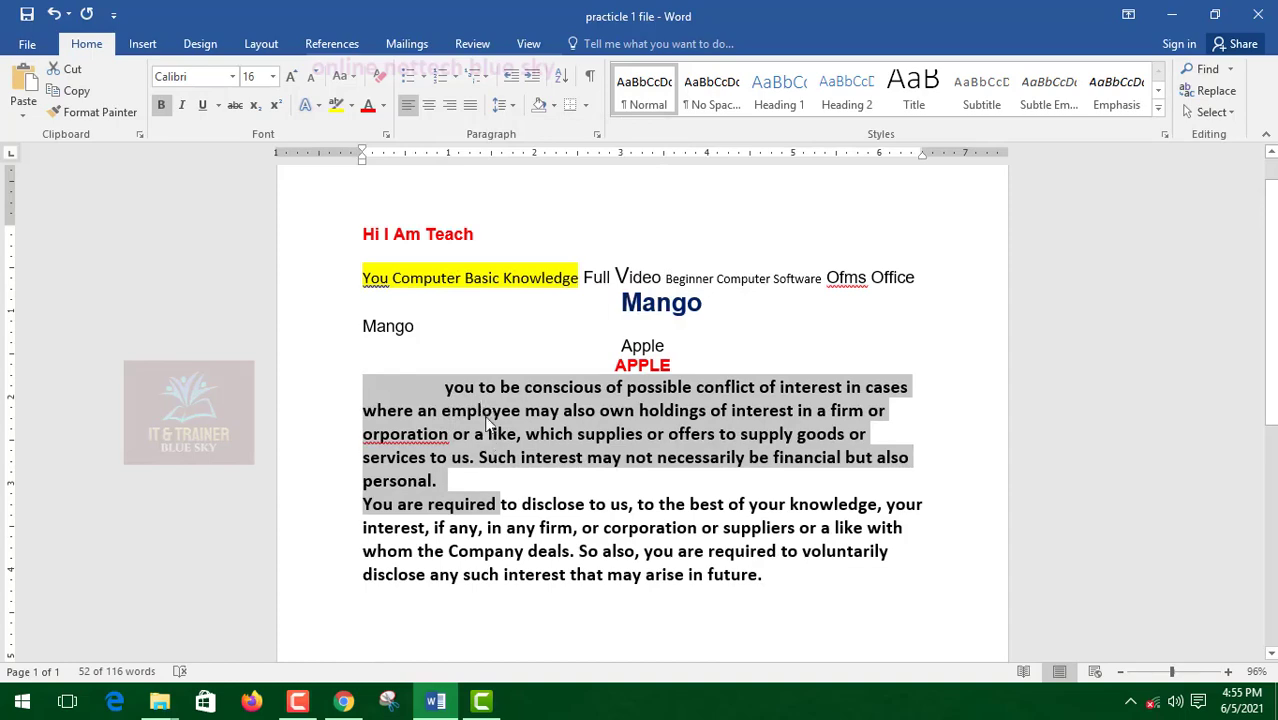
click(509, 108)
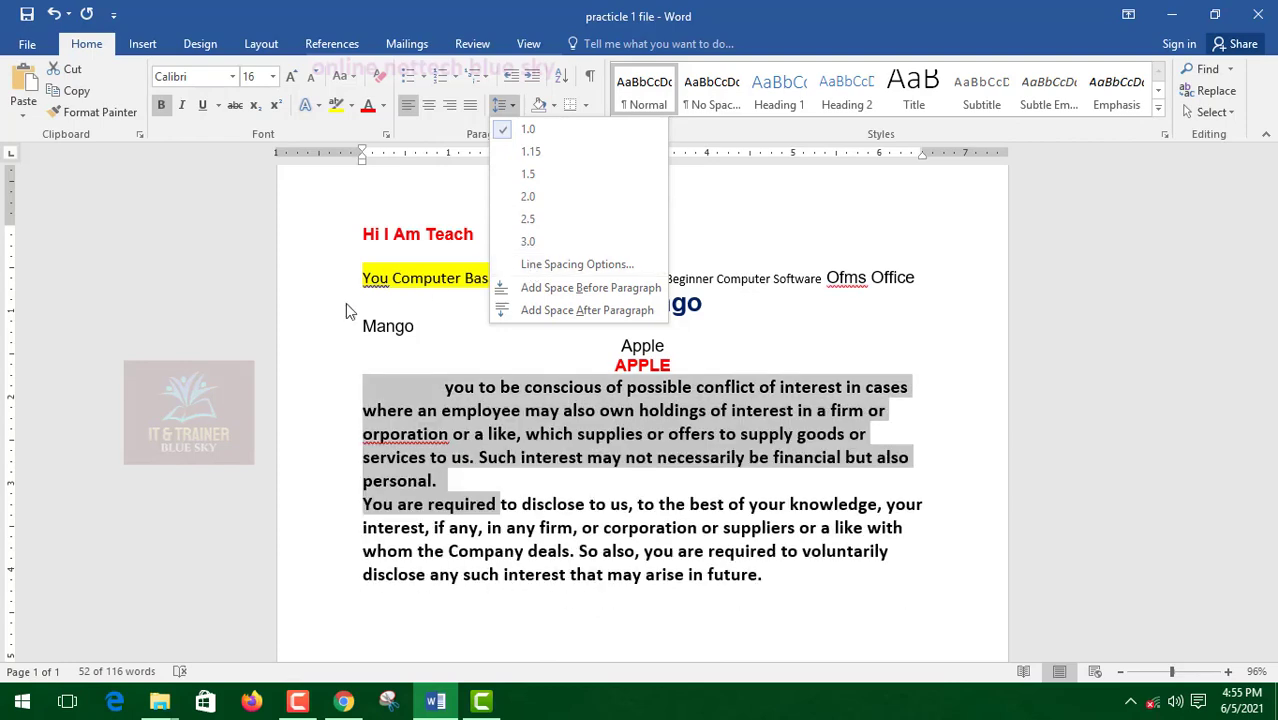
click(162, 104)
click(505, 456)
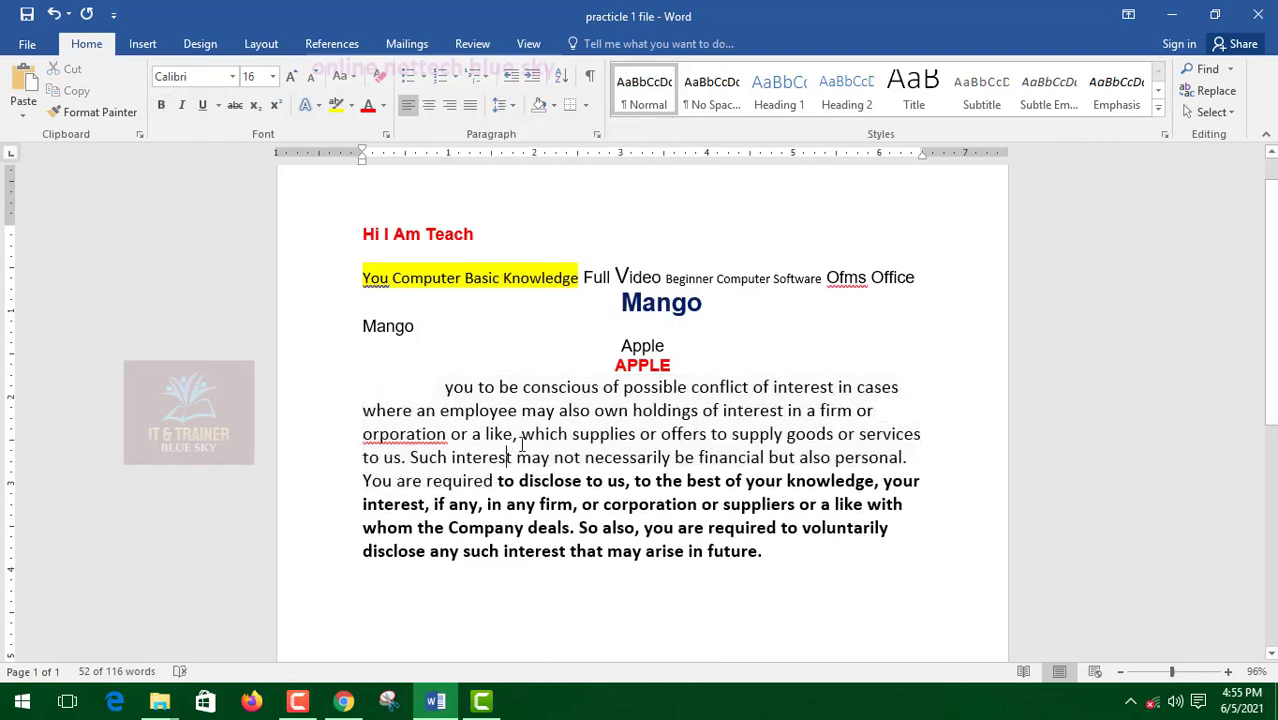
Step: Look over the line spacing options for the remaining bold text of the second pasted paragraph without applying any
drag(760, 552, 499, 484)
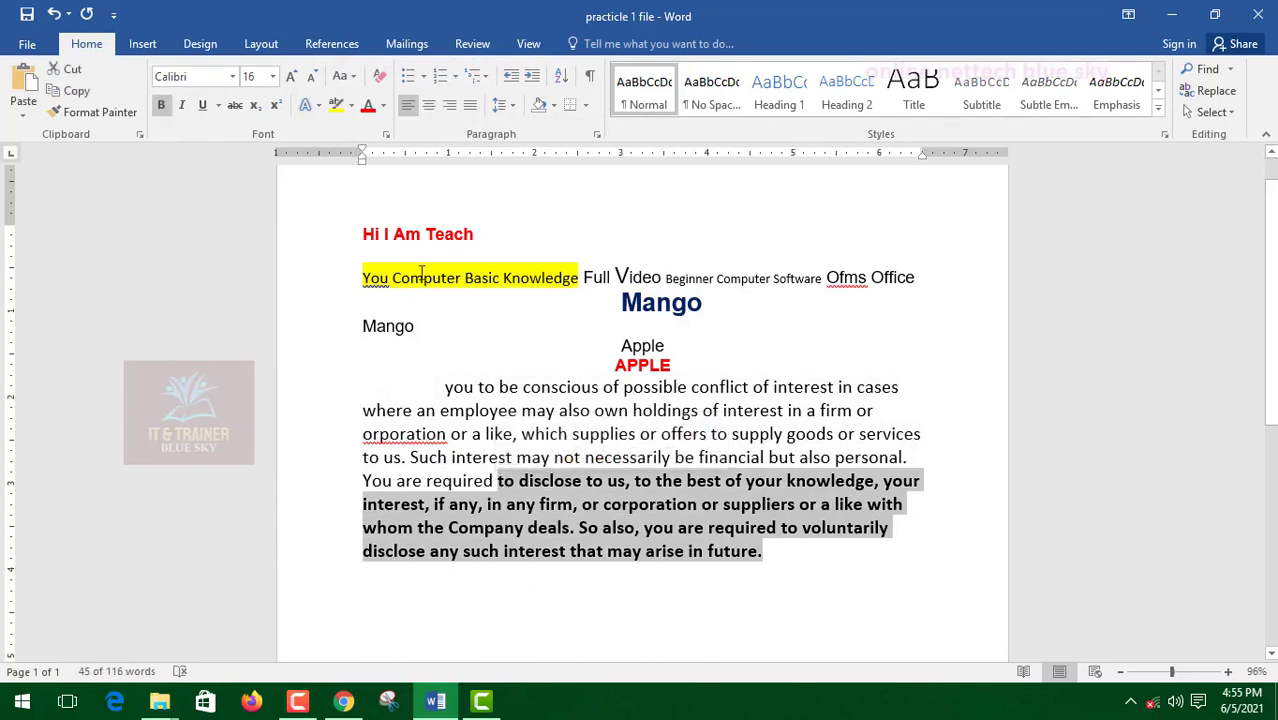
click(513, 107)
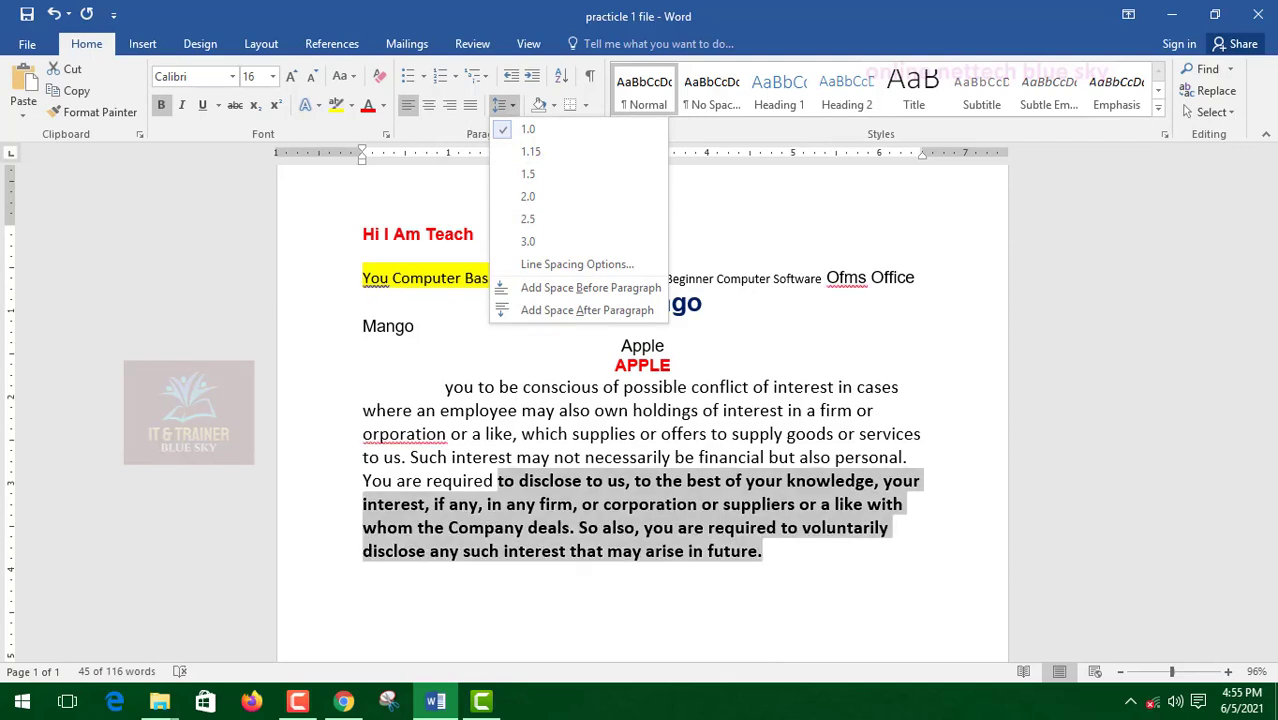
click(516, 504)
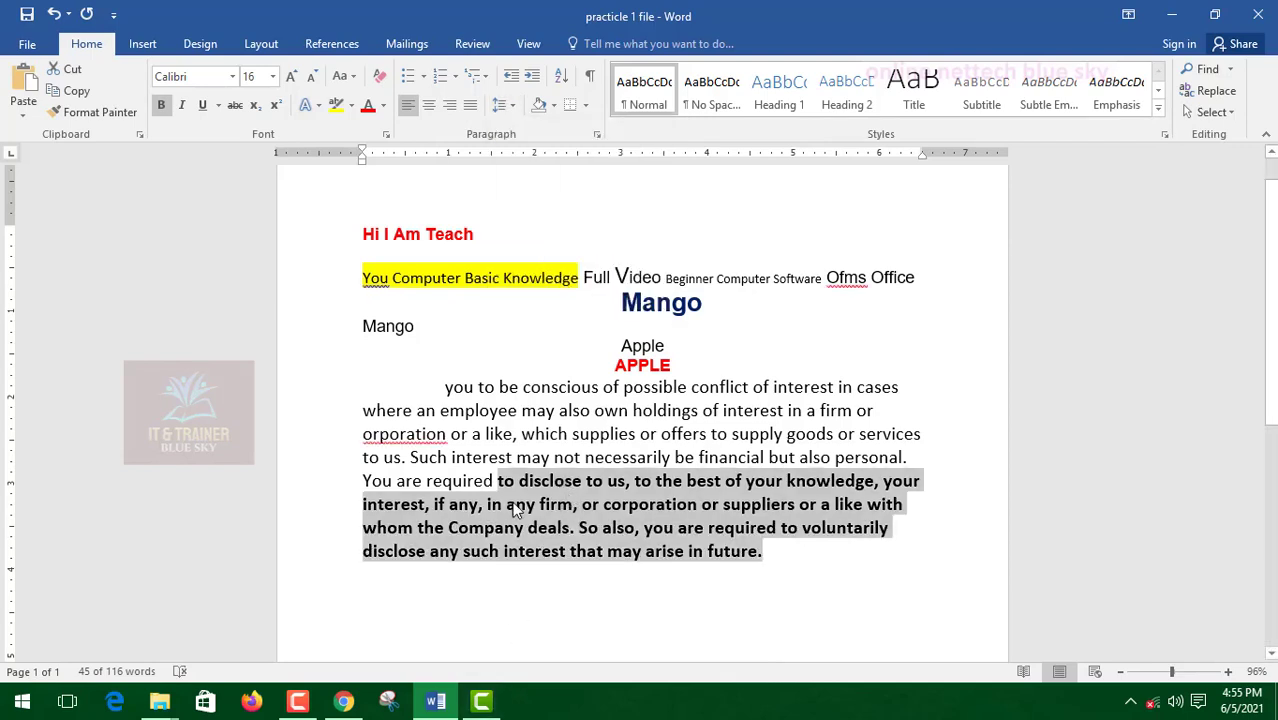
click(516, 504)
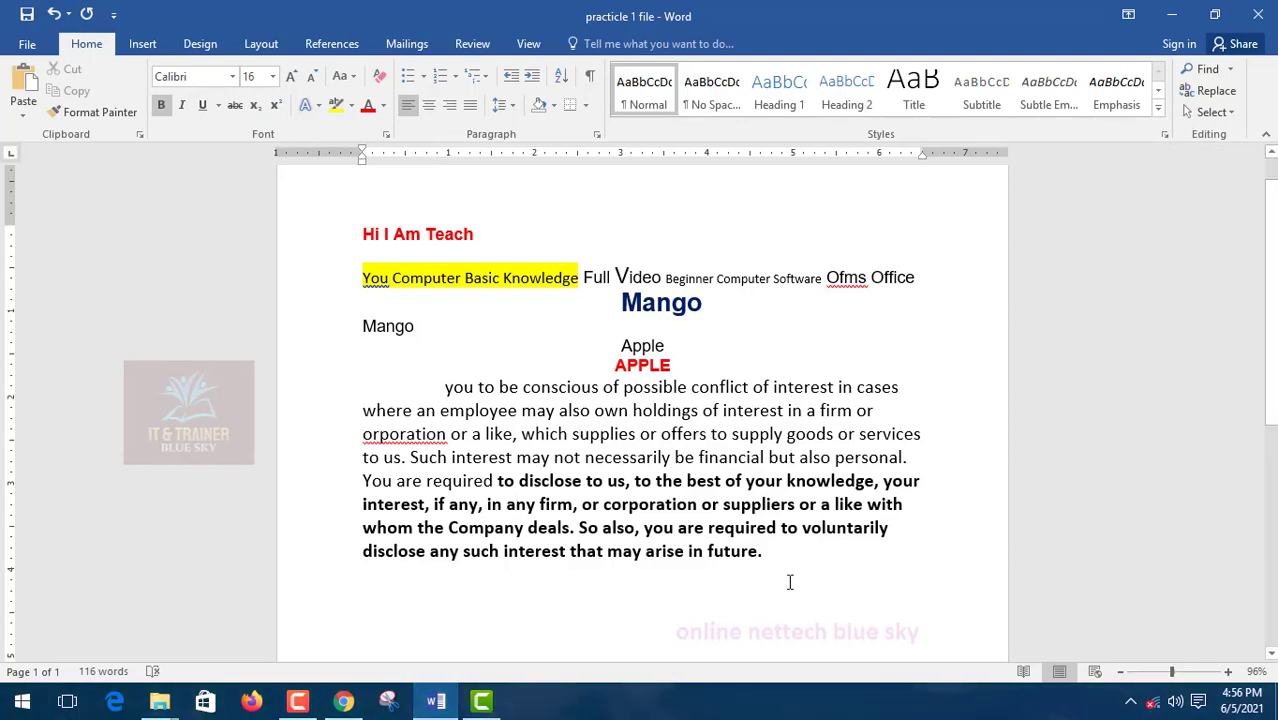
Step: Remove bold from both pasted paragraphs and reduce their font size to 11
drag(786, 580, 306, 380)
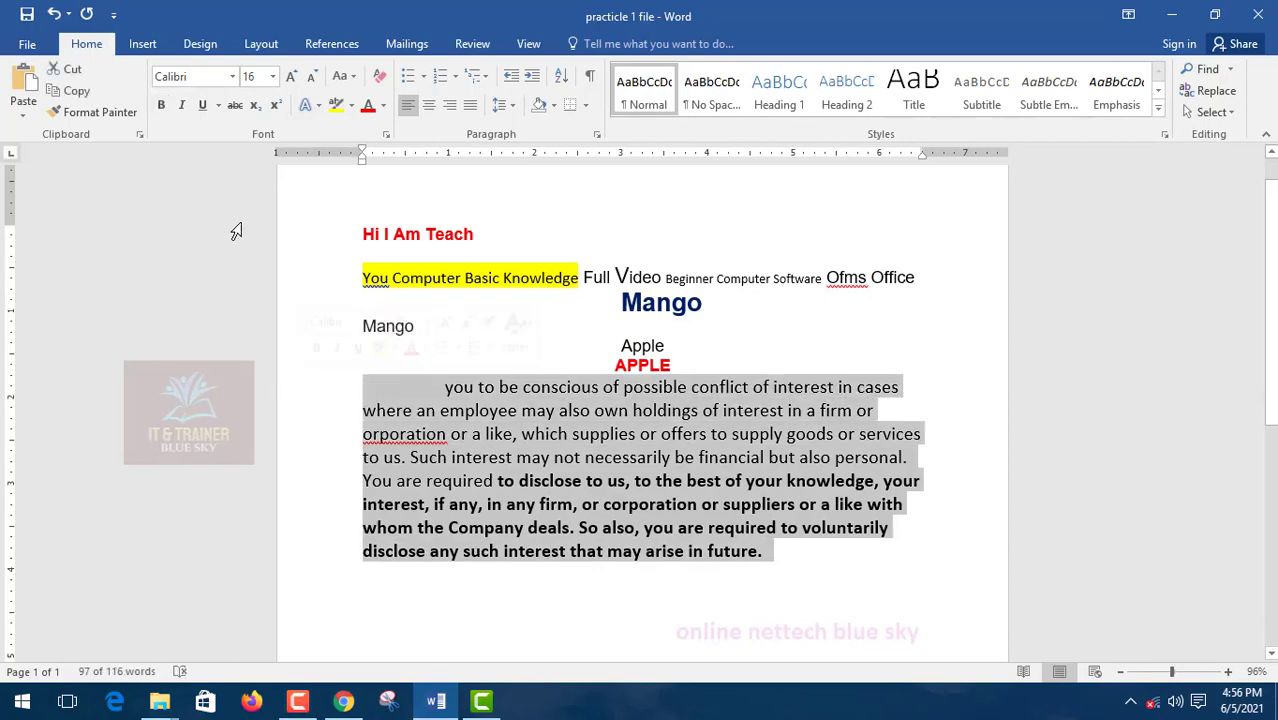
click(161, 106)
click(161, 106)
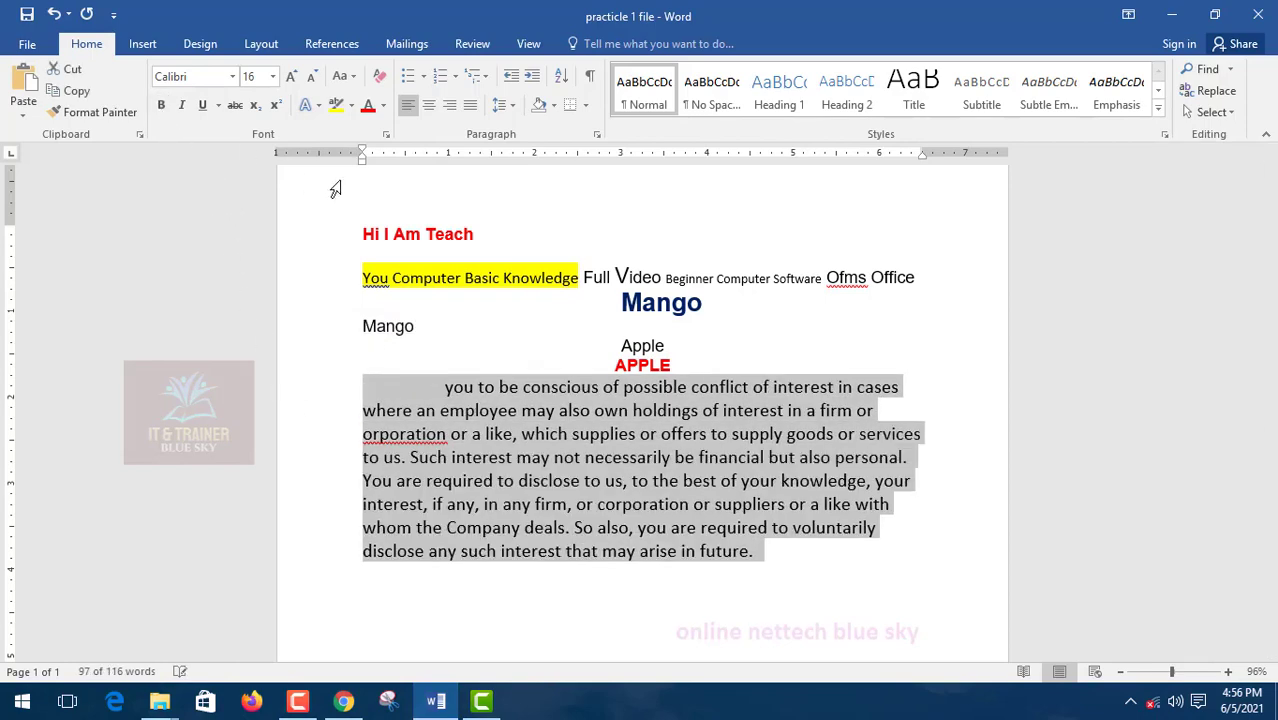
click(311, 78)
click(311, 78)
click(311, 78)
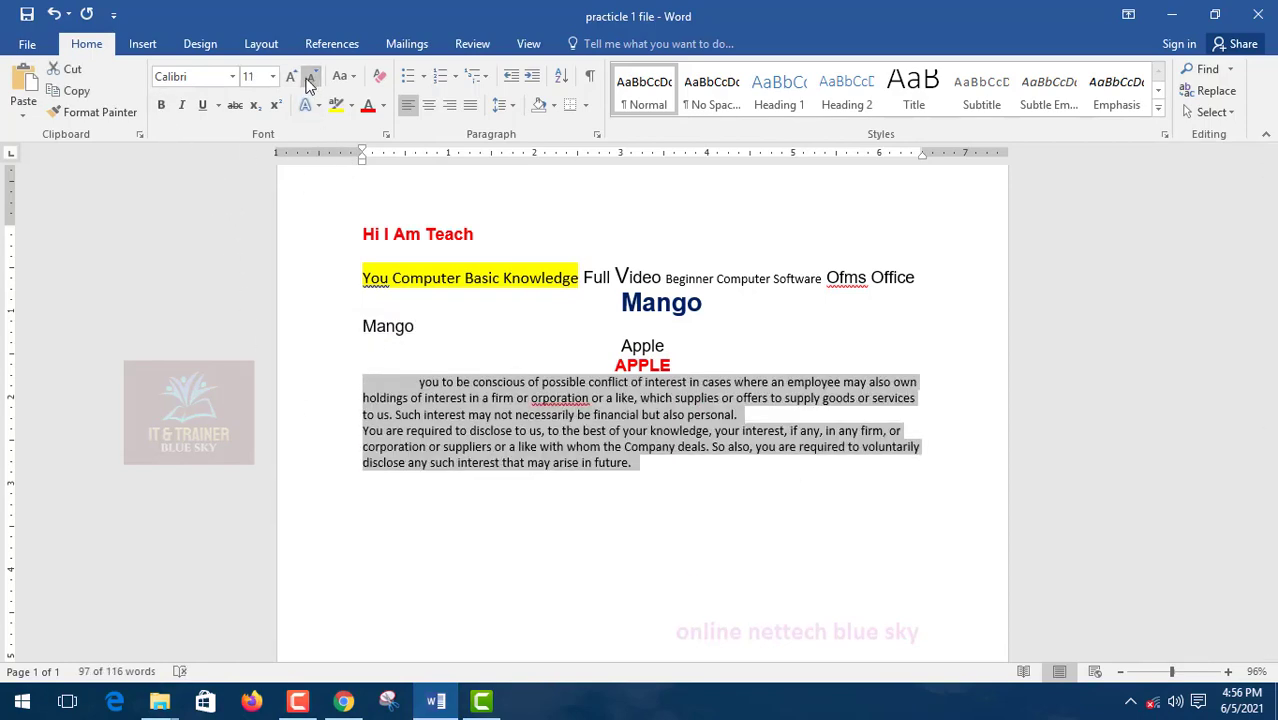
Step: Set the font size of both pasted paragraphs to 12 and deselect them
click(291, 78)
click(291, 78)
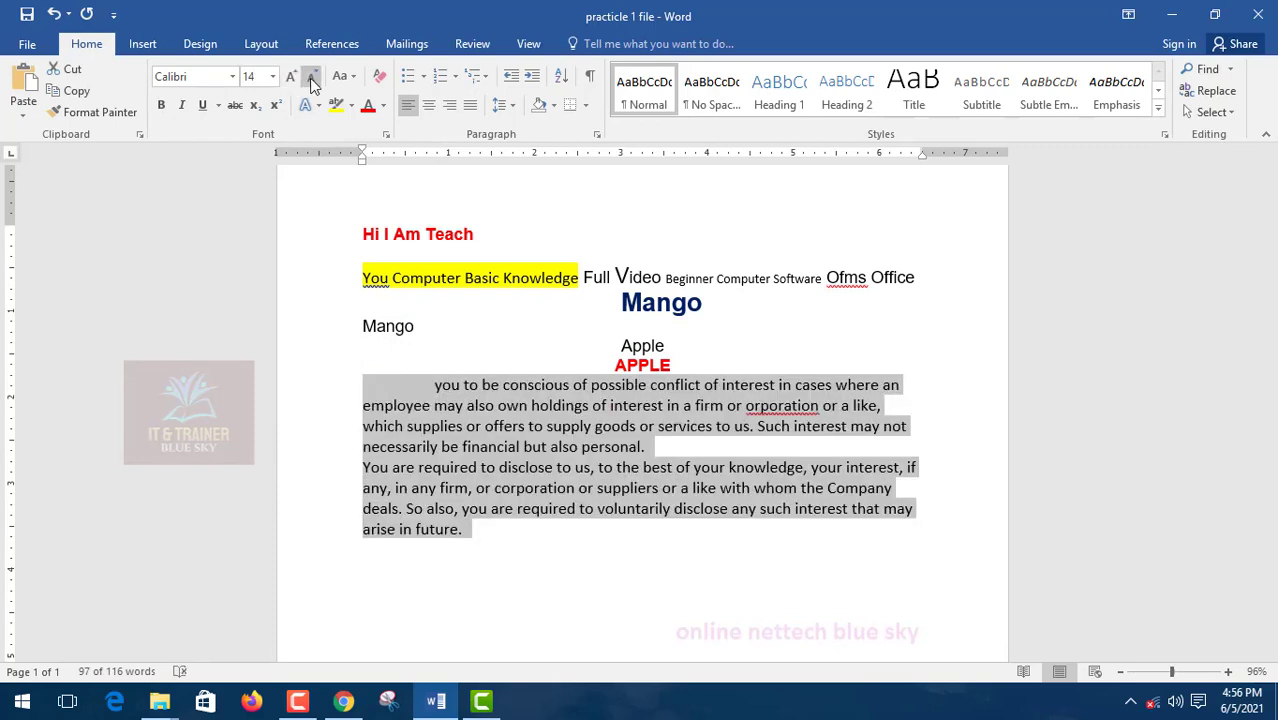
click(311, 78)
click(699, 517)
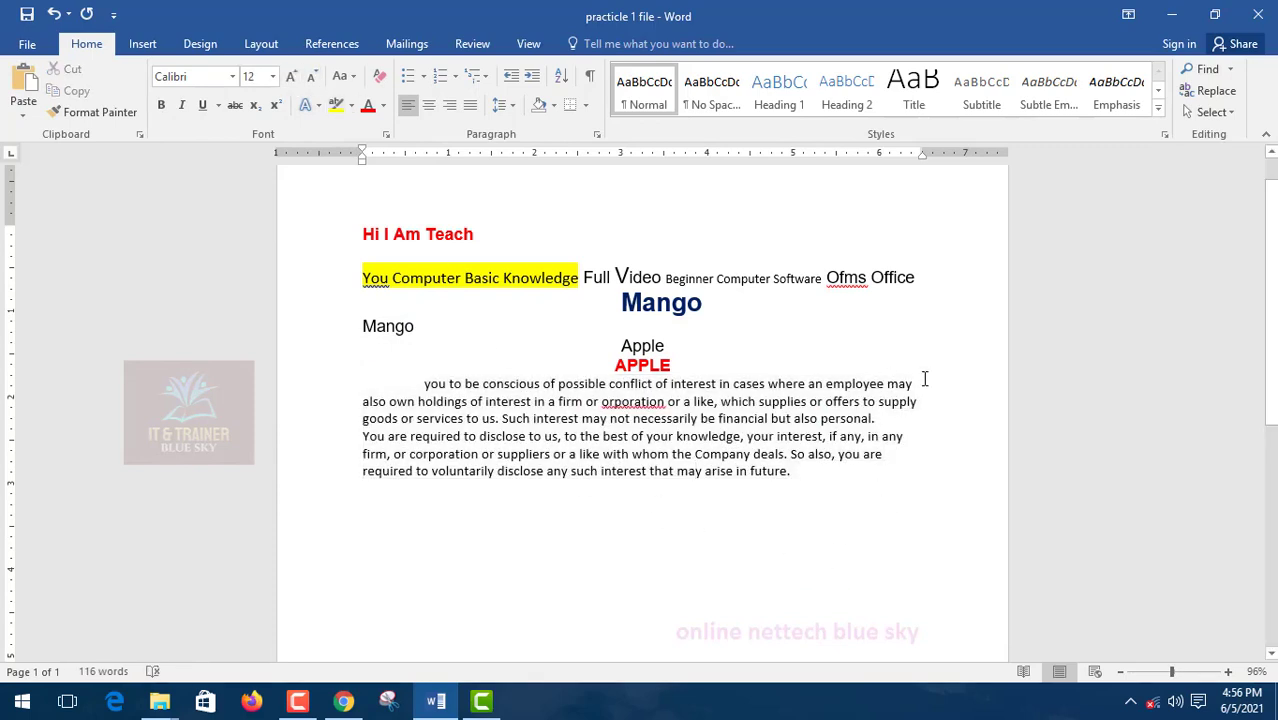
Step: Select both pasted paragraphs from "you to be conscious" onward and set their font size to 14
drag(425, 386, 867, 499)
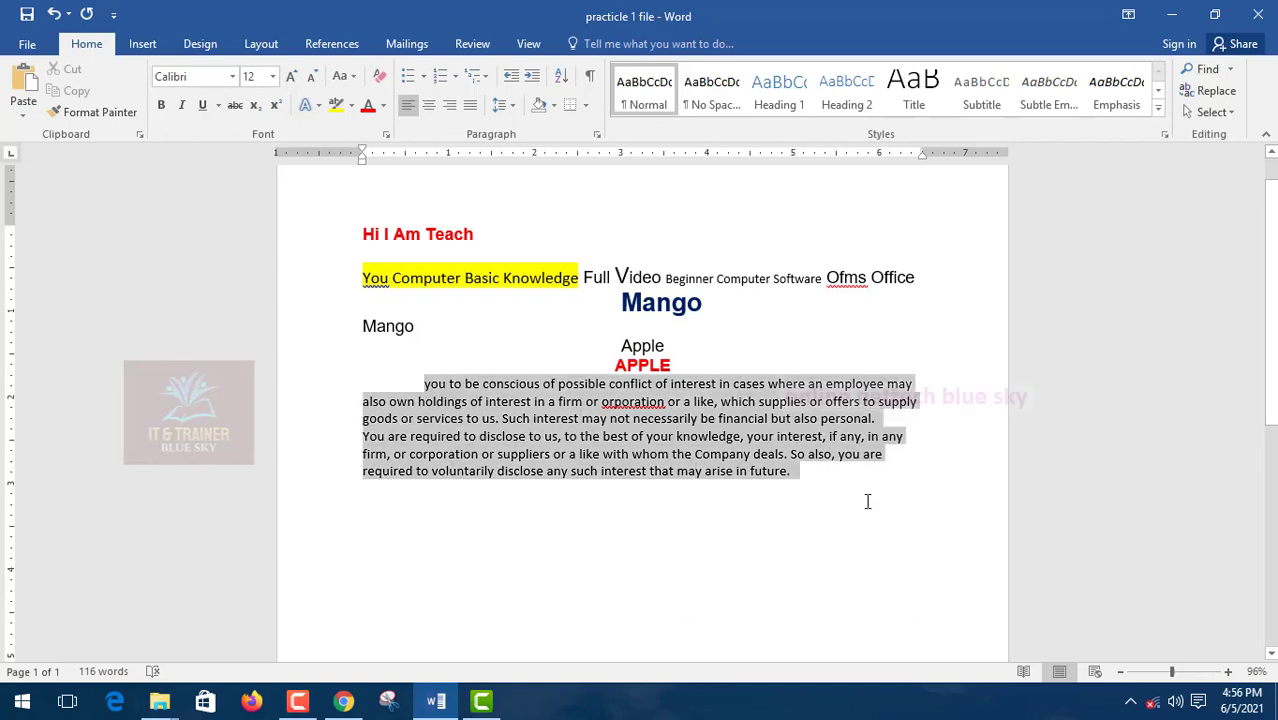
click(290, 77)
click(290, 77)
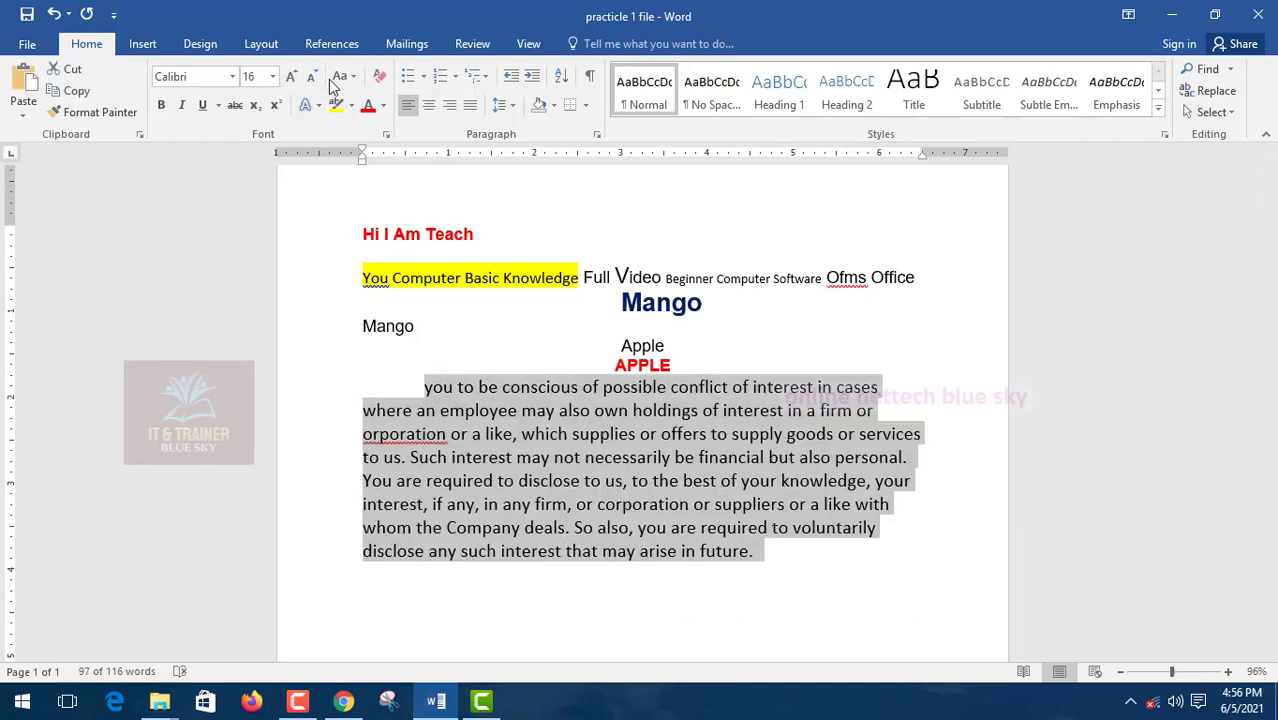
click(317, 79)
click(868, 406)
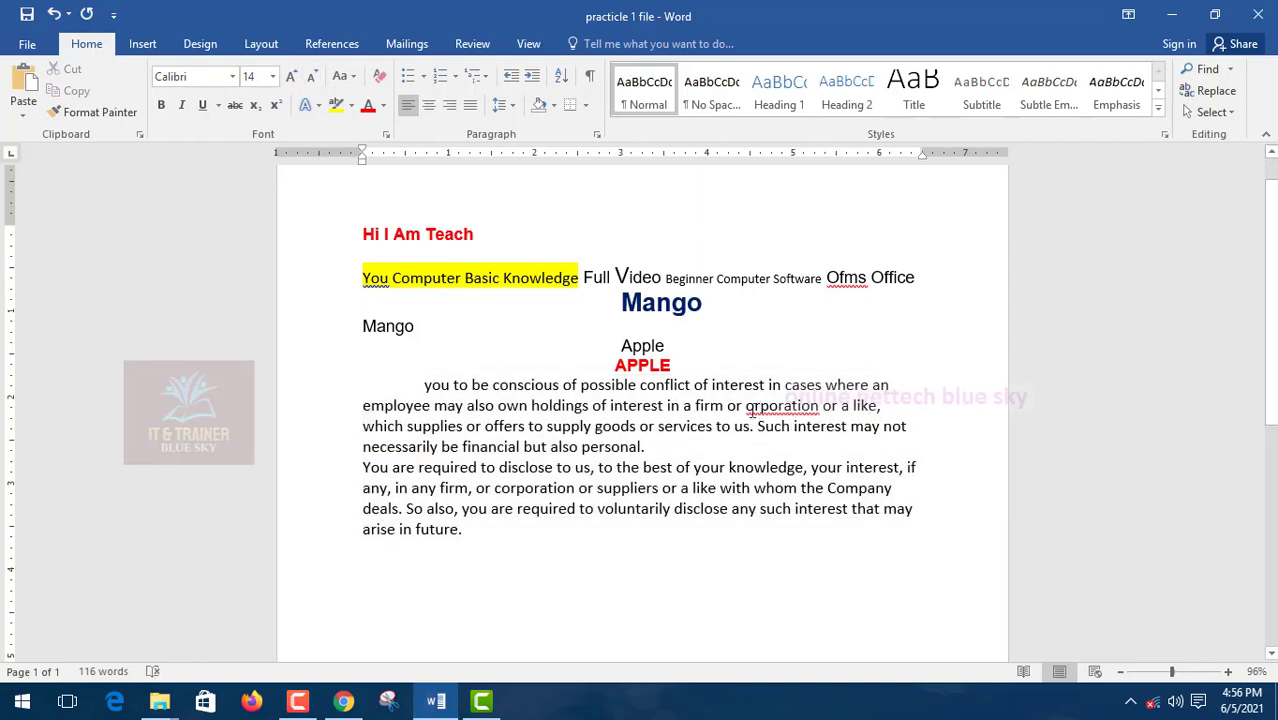
Step: Copy both pasted paragraphs and paste a duplicate on a new line directly below them
scroll(639, 462, down, 2)
scroll(630, 470, up, 3)
scroll(619, 477, down, 2)
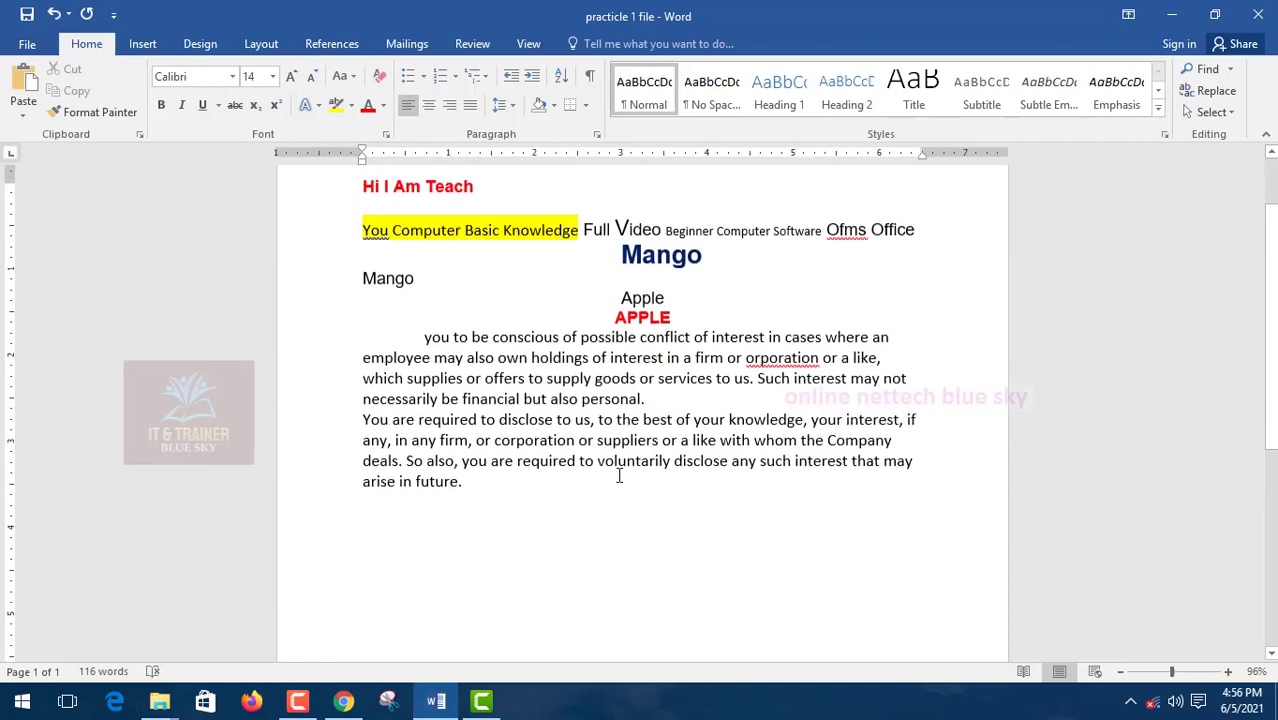
scroll(602, 479, down, 3)
scroll(513, 479, up, 3)
drag(488, 461, 313, 306)
key(ctrl+c)
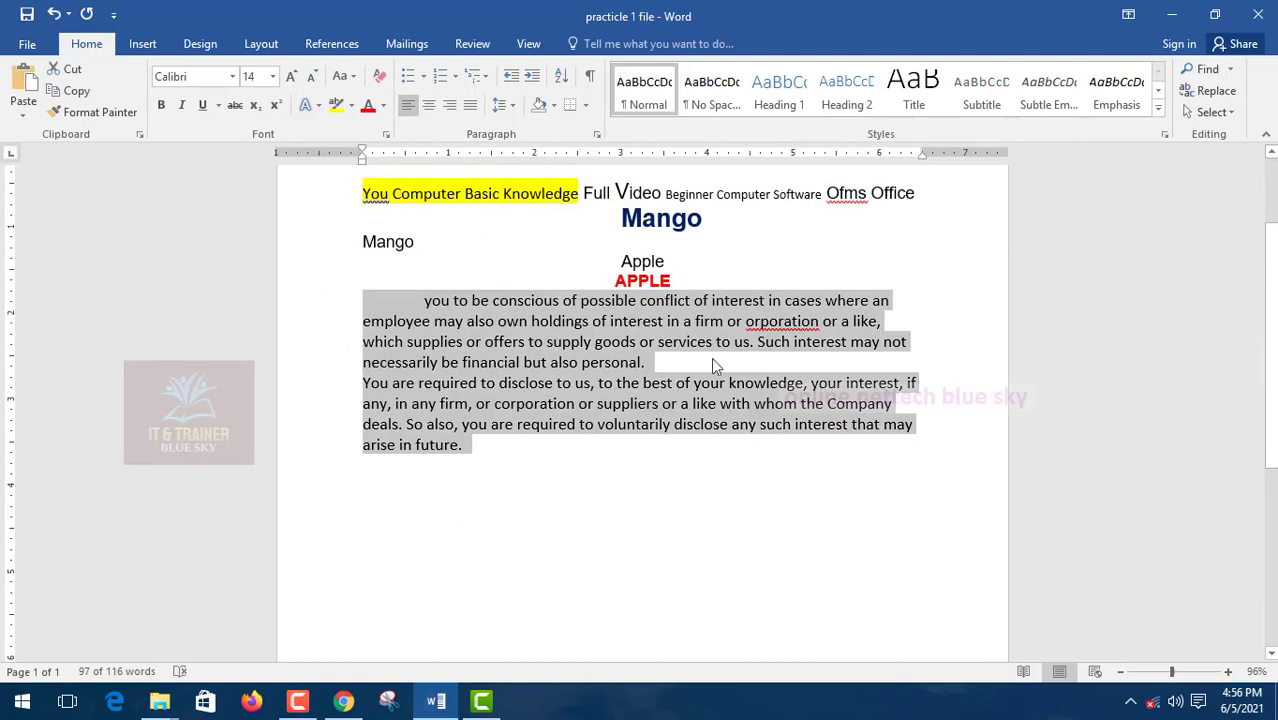
click(553, 497)
key(Return)
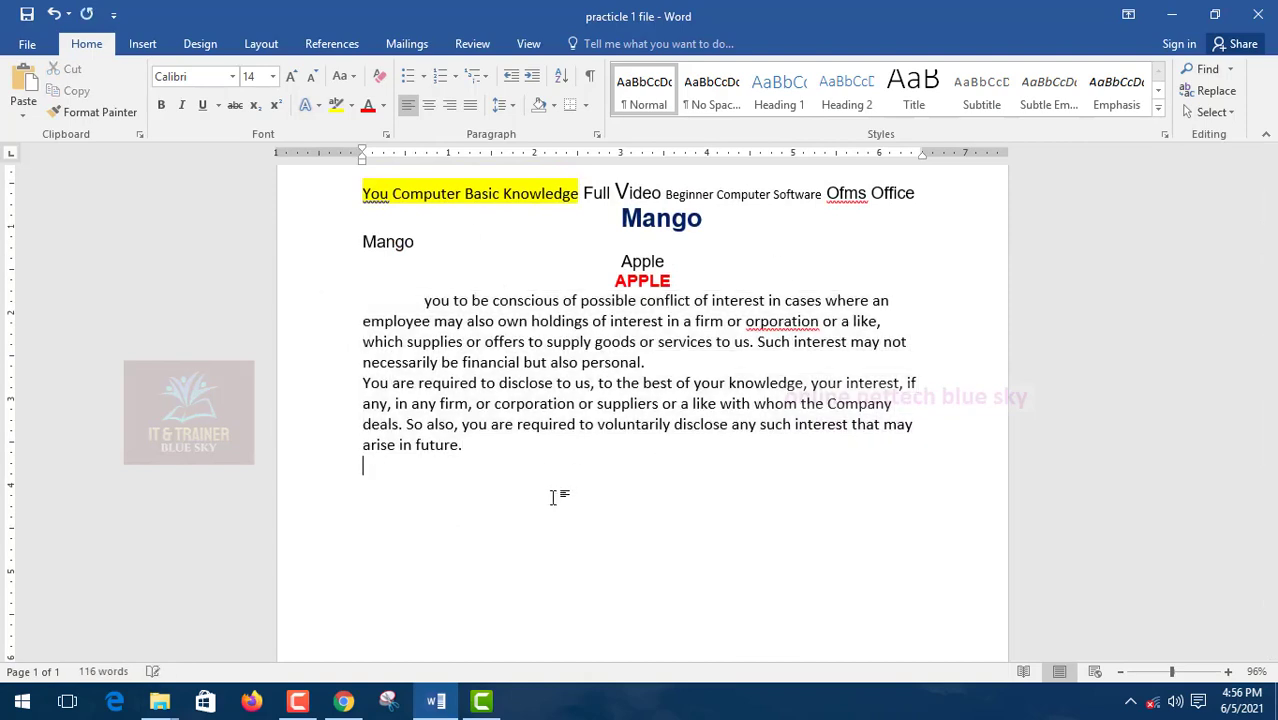
key(ctrl+v)
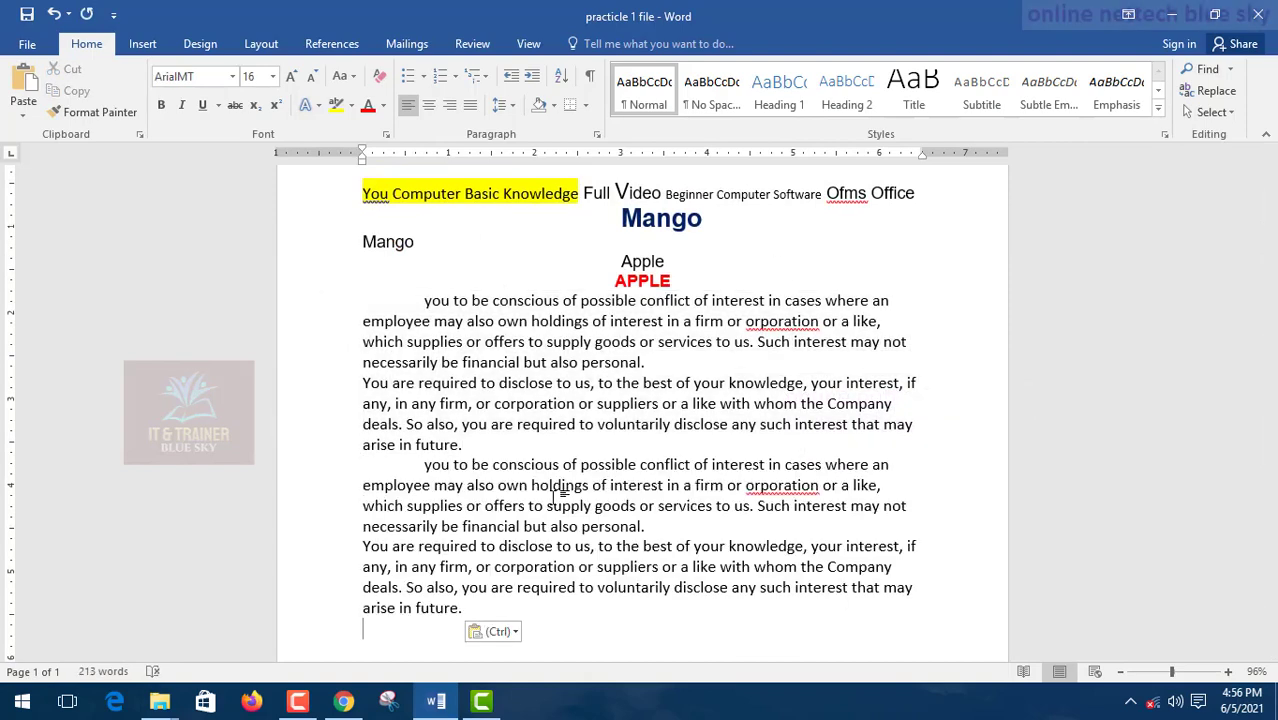
Step: Leave an empty line after the duplicate and paste the two paragraphs three more times
key(Return)
key(ctrl+v)
key(ctrl+v)
key(ctrl+v)
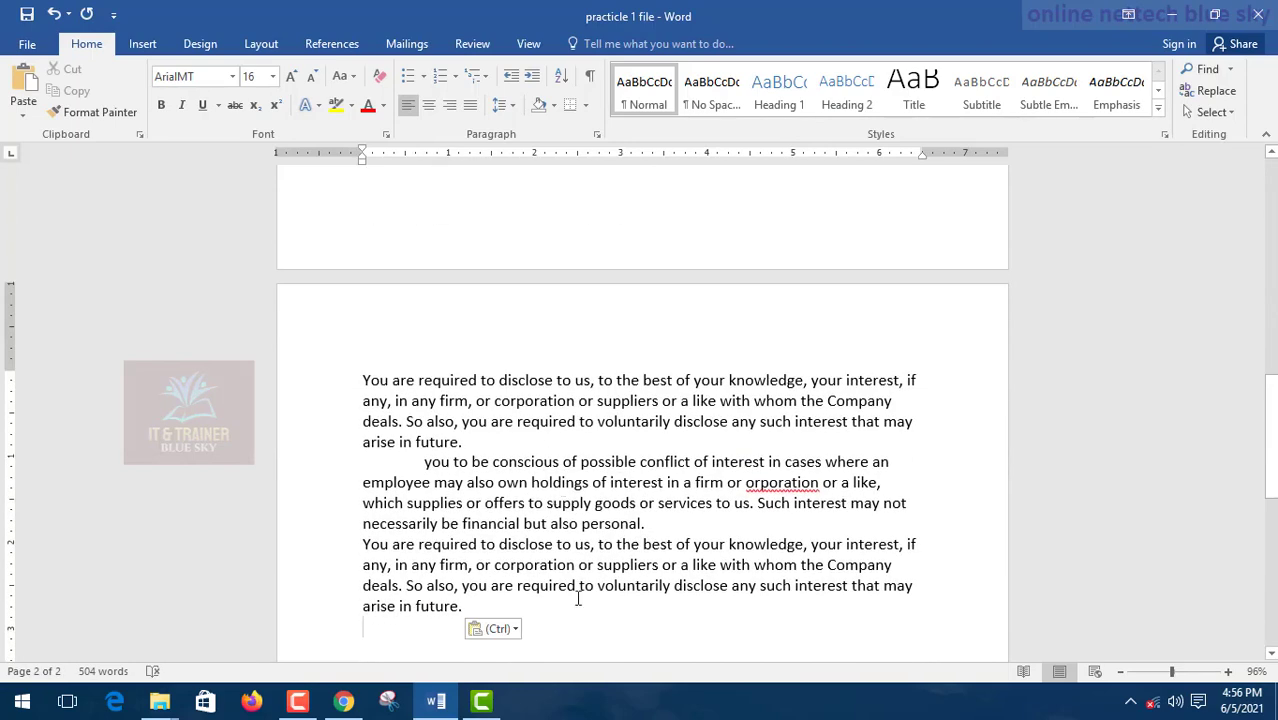
Step: Copy the page 2 text from "You are required" to its end and paste it over that same selection
scroll(579, 600, up, 10)
scroll(581, 404, down, 15)
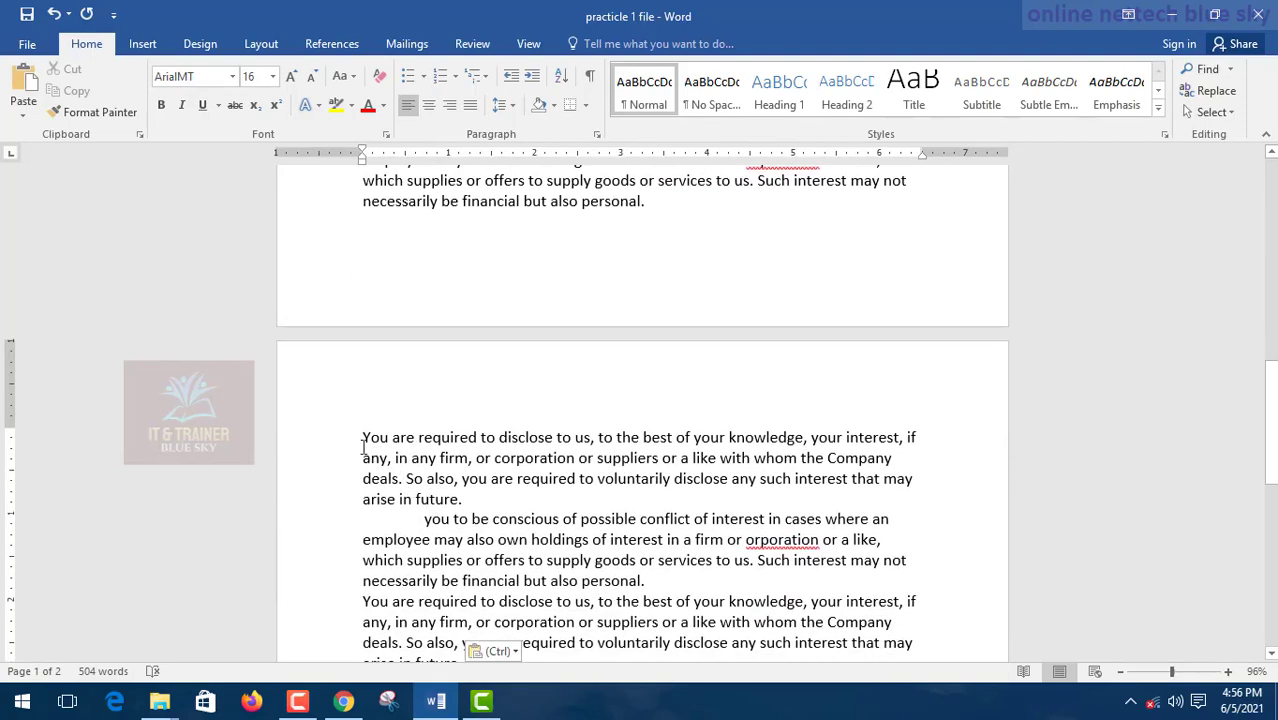
drag(363, 438, 460, 660)
key(ctrl+c)
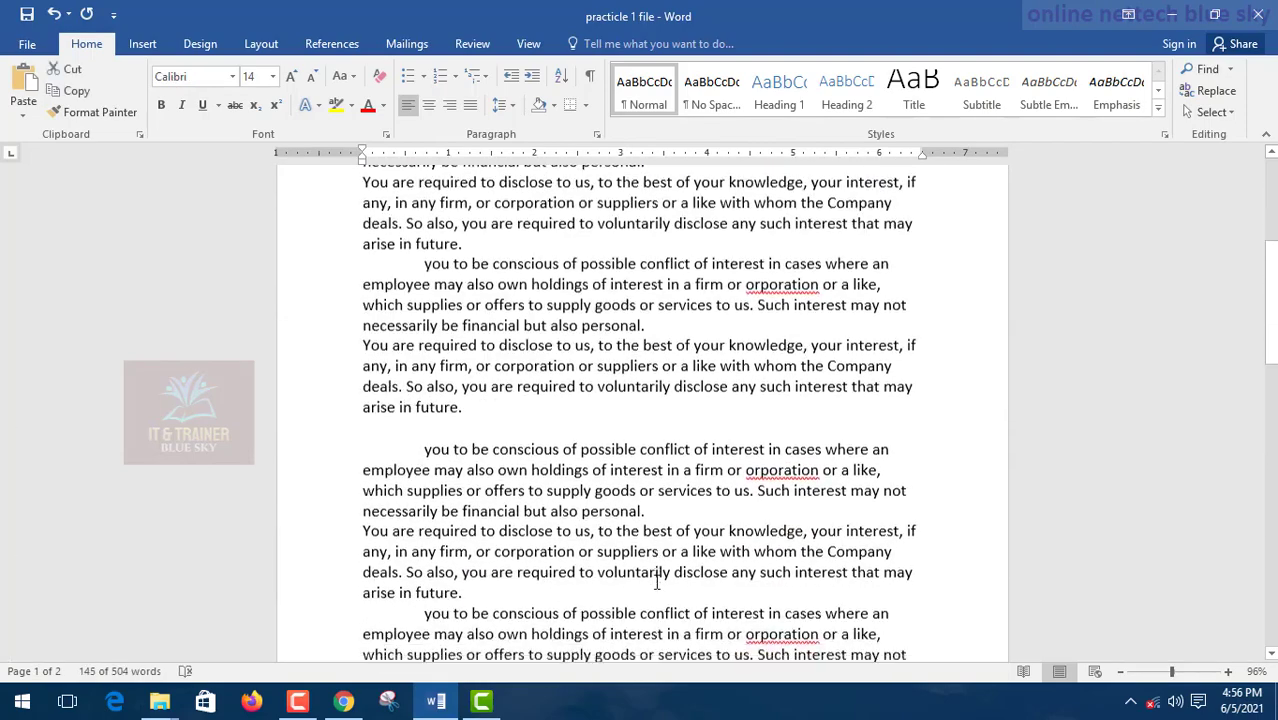
scroll(535, 501, down, 4)
key(ctrl+v)
scroll(534, 500, down, 4)
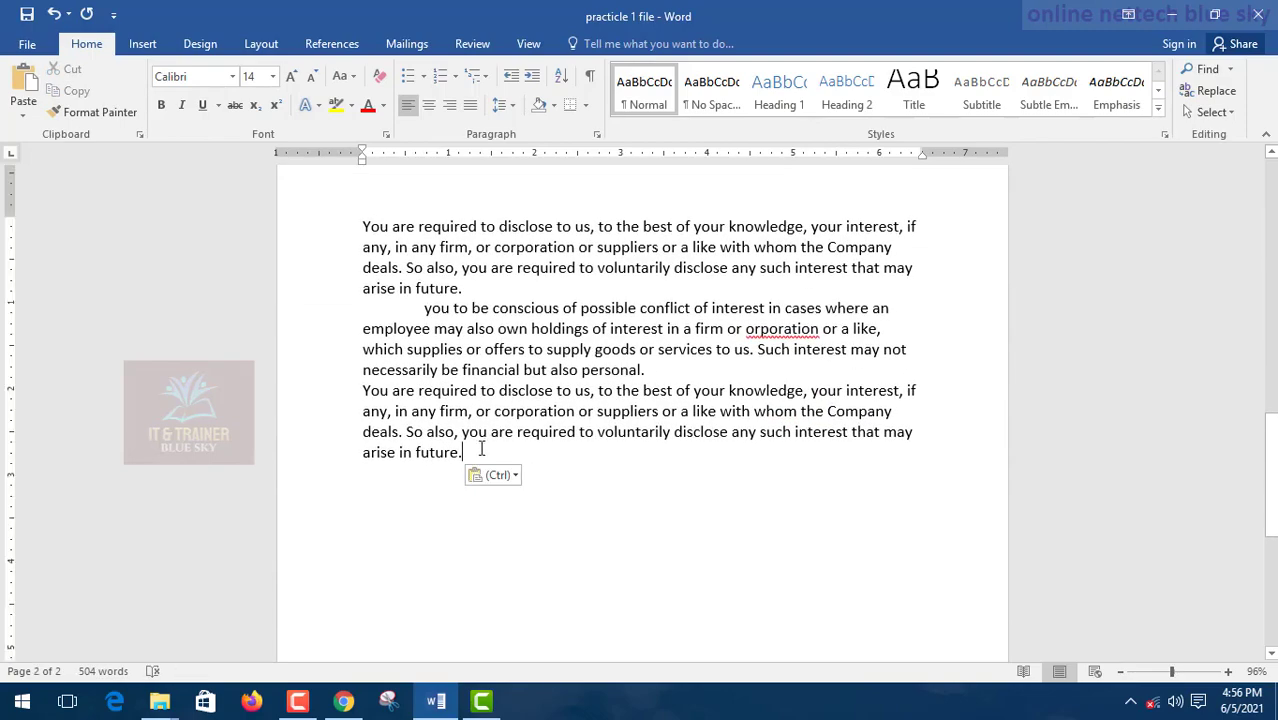
Step: Look over the repeated paragraphs across both pages, ending at the start of the document
scroll(482, 448, down, 5)
scroll(499, 488, up, 7)
scroll(499, 495, up, 10)
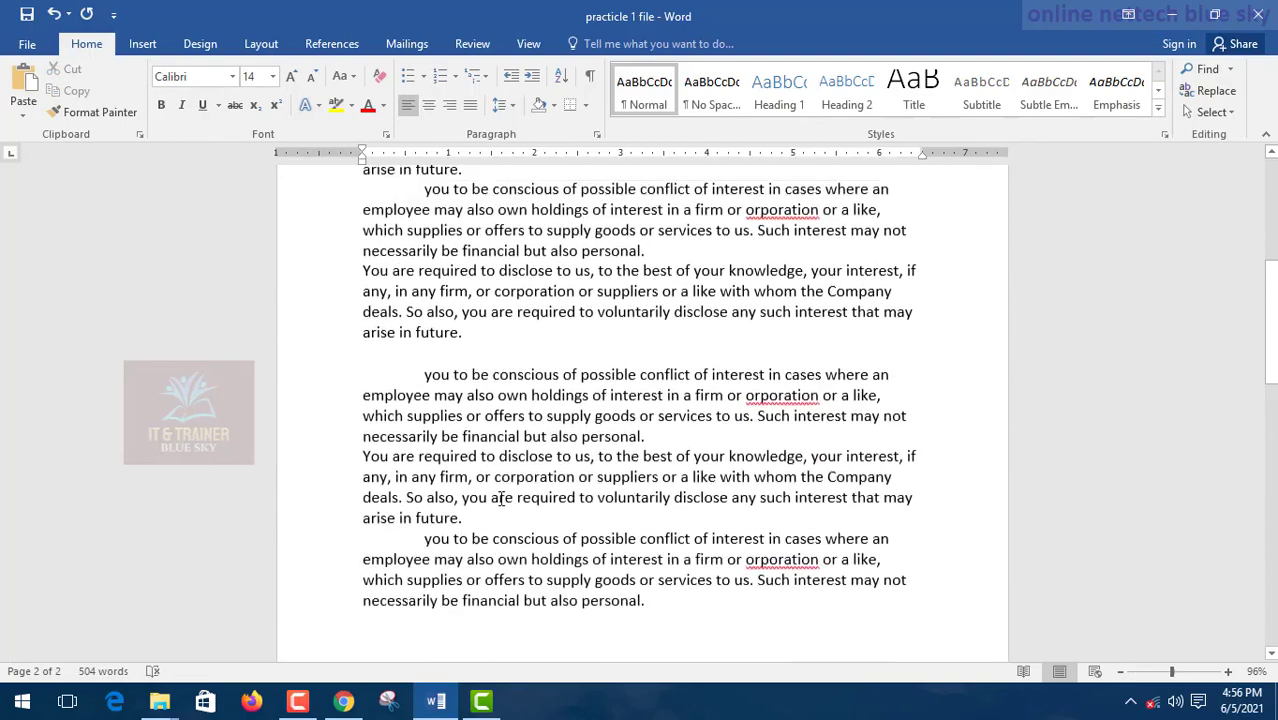
scroll(705, 348, down, 5)
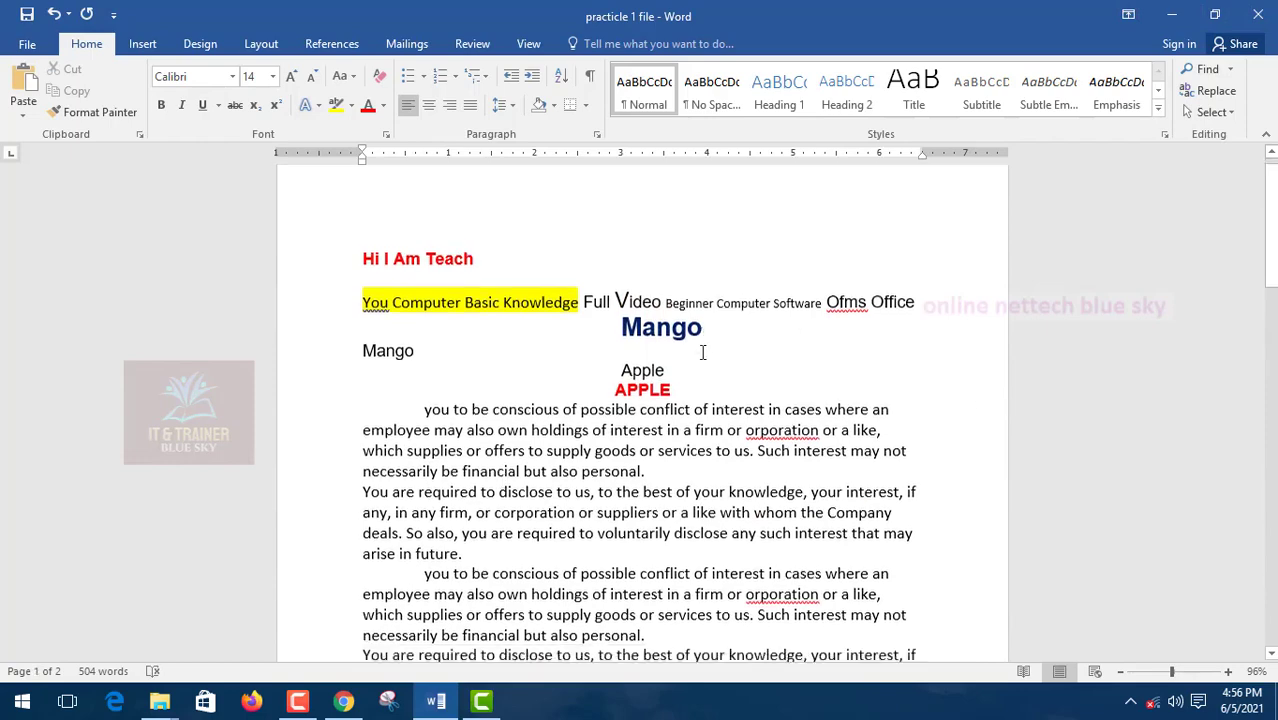
scroll(548, 462, up, 2)
scroll(548, 462, up, 1)
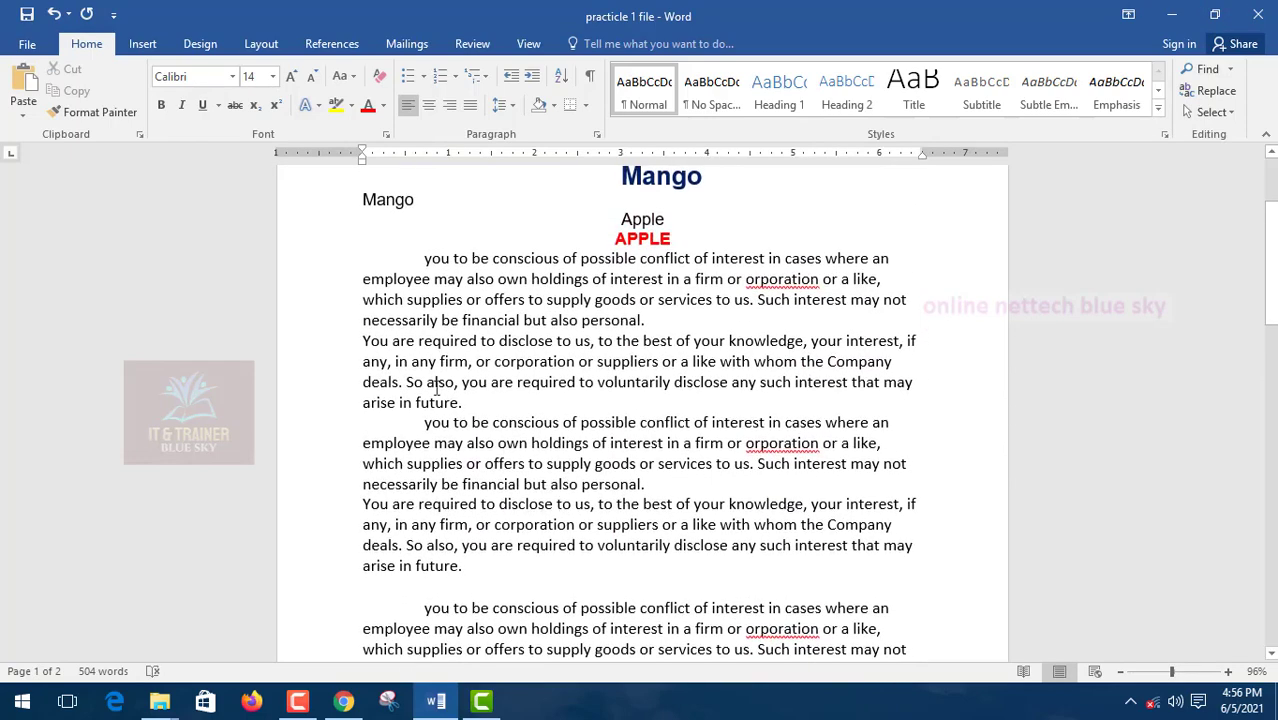
scroll(451, 343, up, 2)
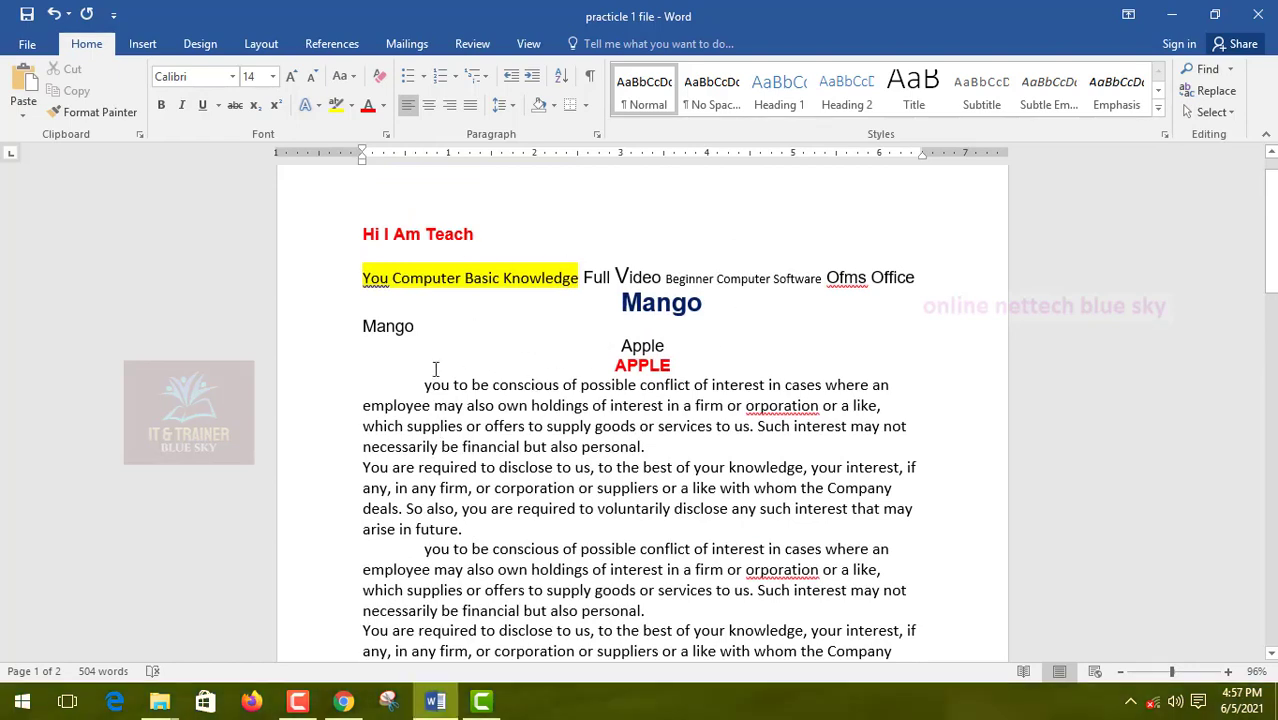
Step: Preview paragraph shading colours on the document's last paragraph without applying any
click(554, 106)
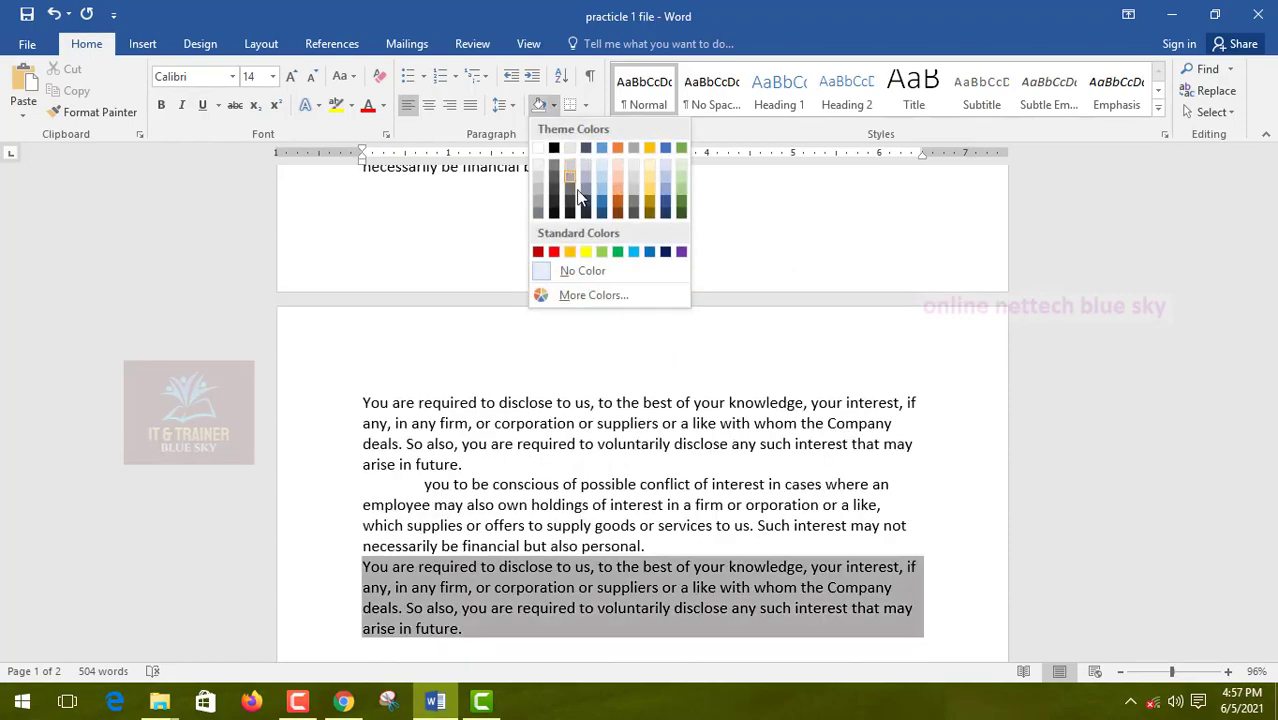
scroll(487, 410, down, 4)
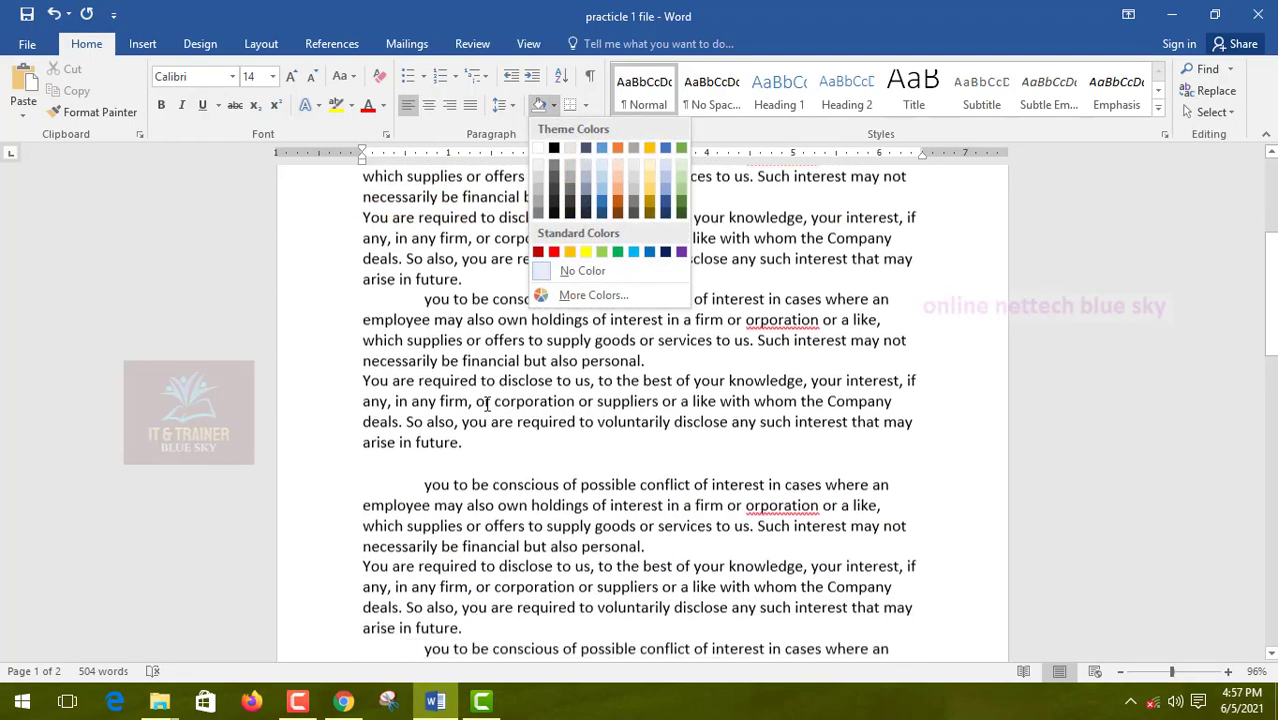
scroll(486, 406, down, 10)
click(480, 408)
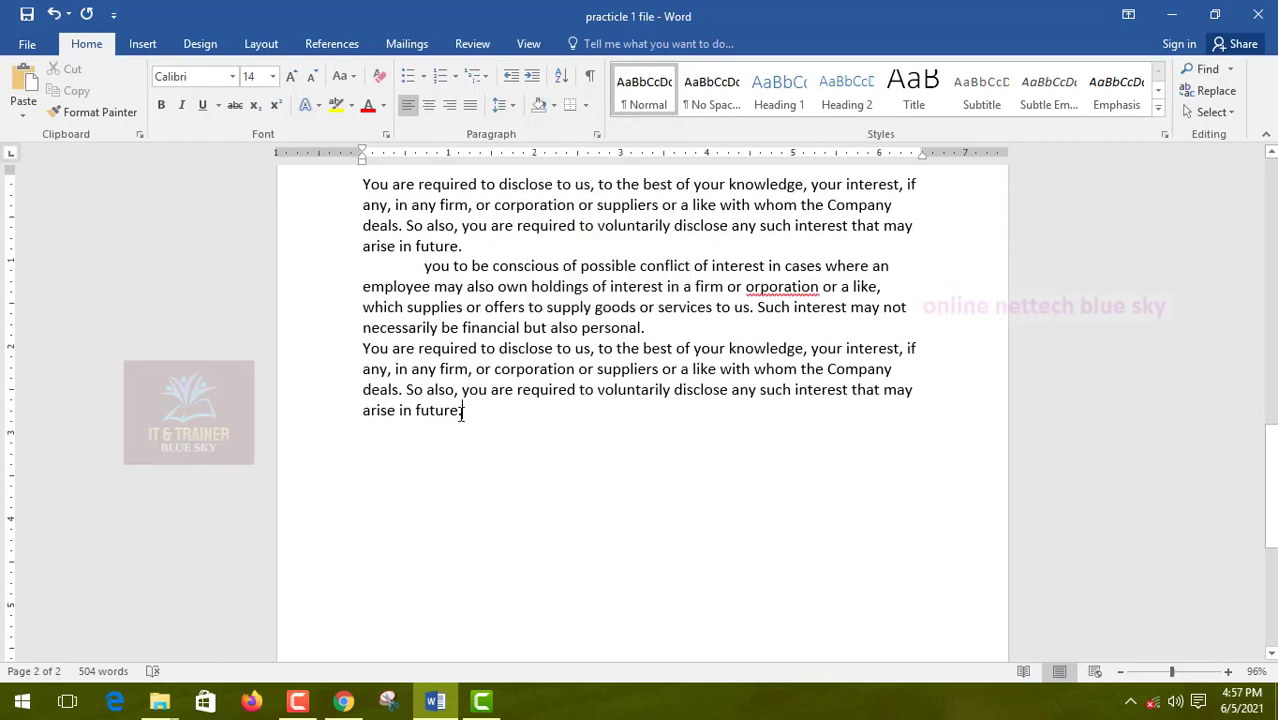
Step: Select the second copy of the two paragraphs on page 1 and open the text highlight colour choices
scroll(461, 412, up, 12)
click(450, 404)
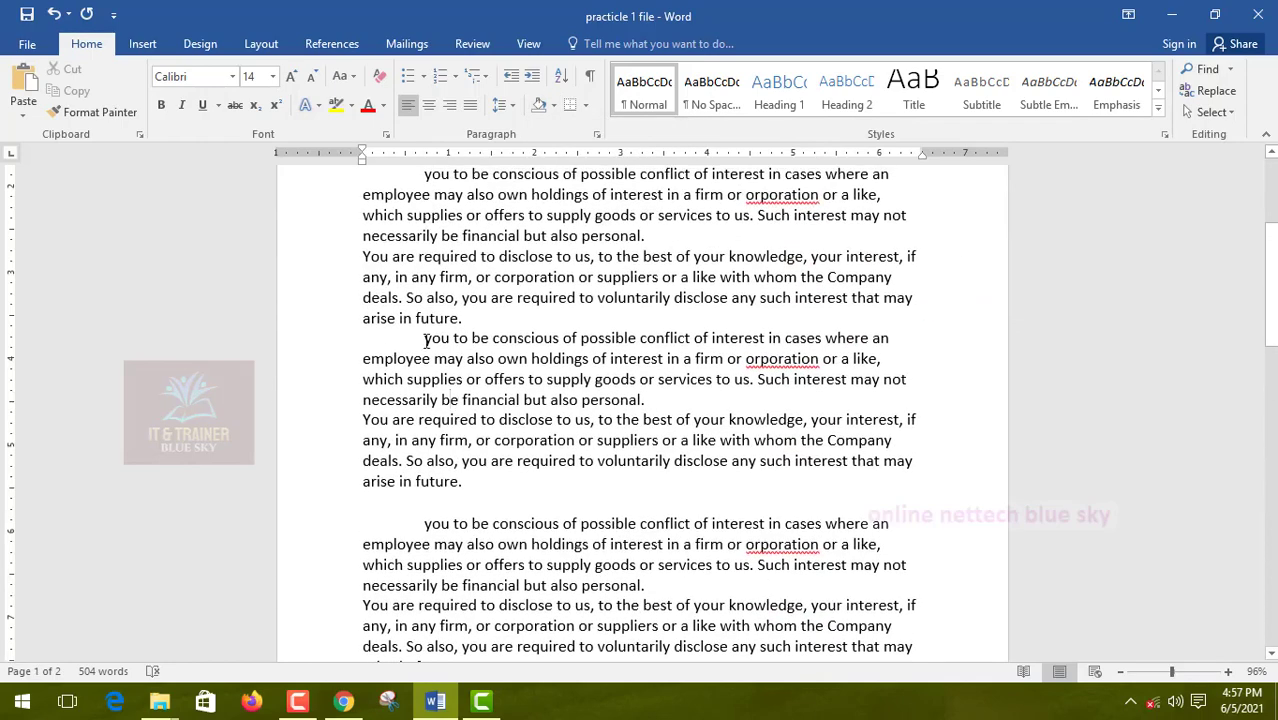
drag(432, 343, 502, 480)
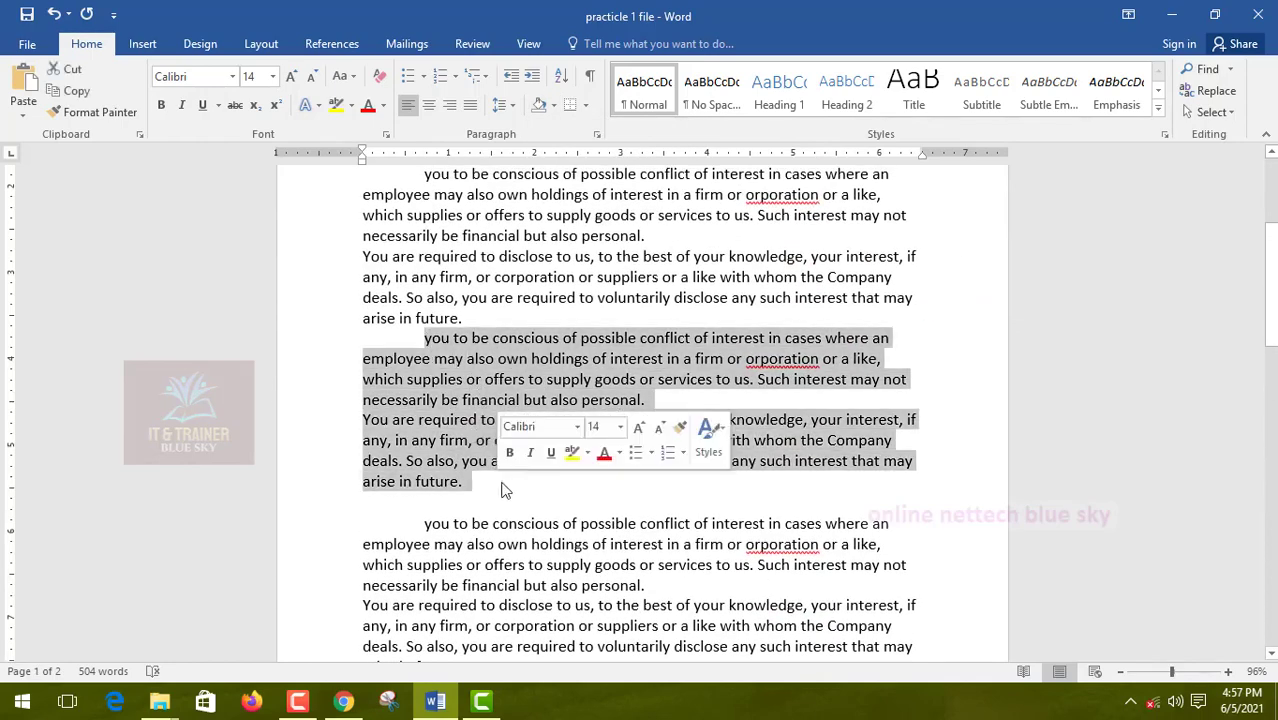
click(351, 106)
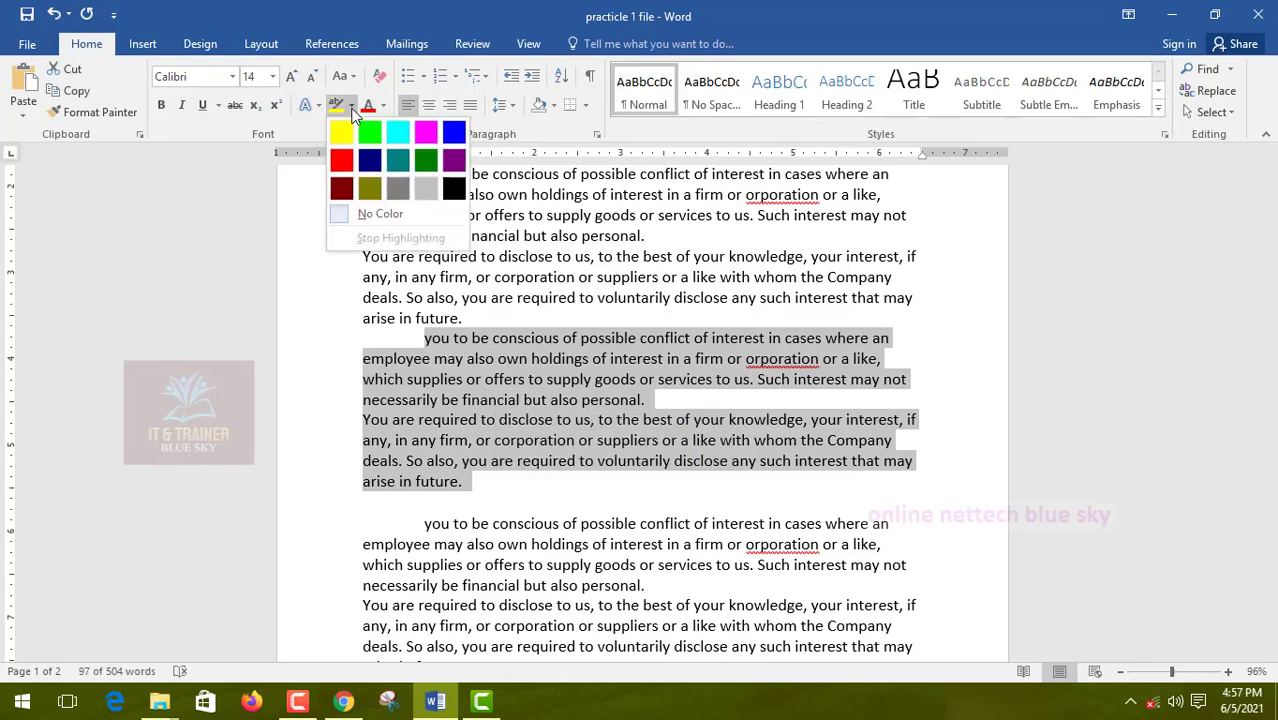